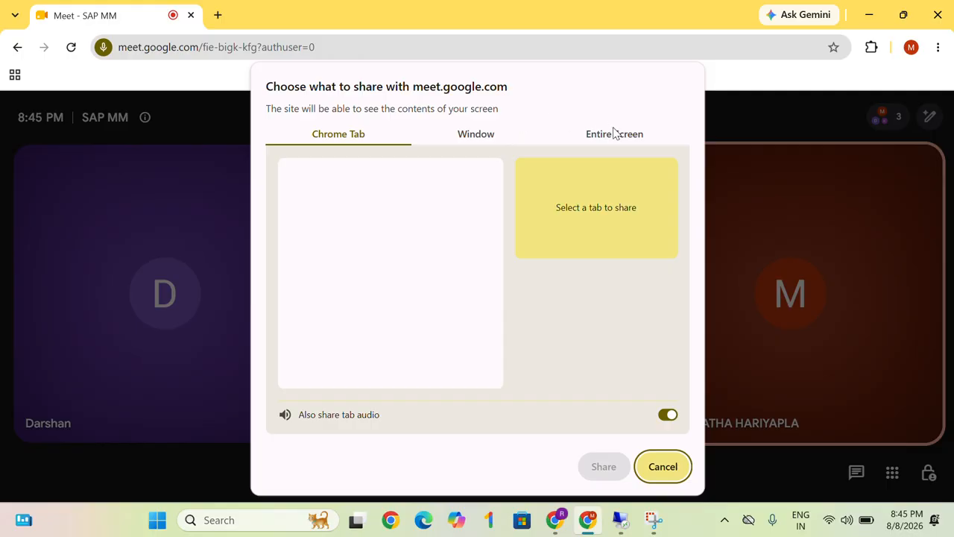
# Step: Share the entire screen in the meeting and switch to the remote desktop session running SAP
pyautogui.click(614, 134)
pyautogui.click(442, 203)
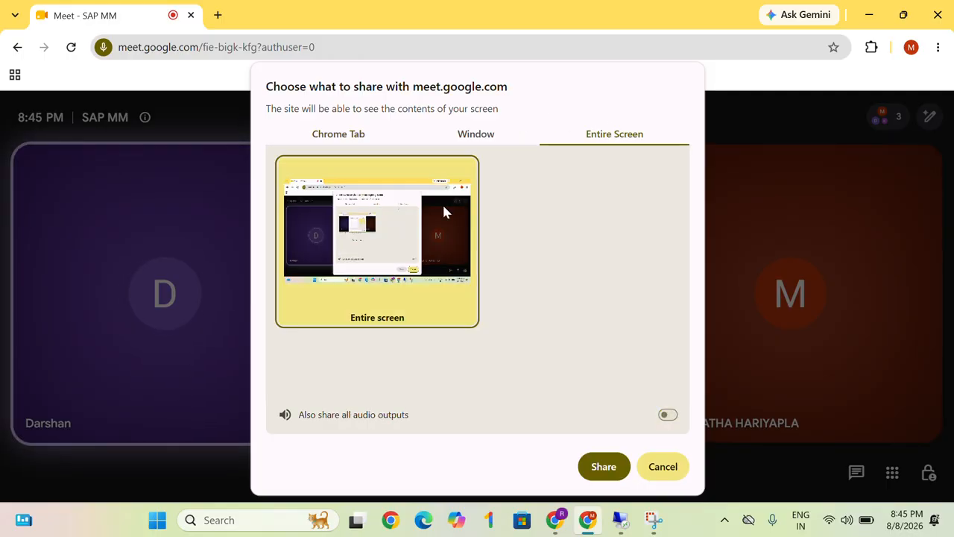
pyautogui.click(604, 467)
pyautogui.click(620, 519)
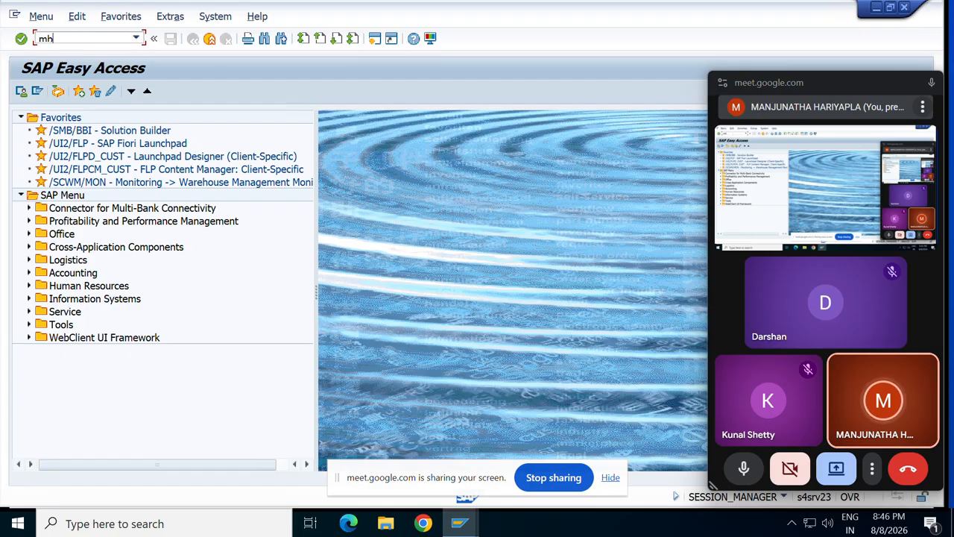
# Step: Run the Material Document List (MB51) for posting dates from 01.08.2026 to 08.08.2026
pyautogui.press('Return')
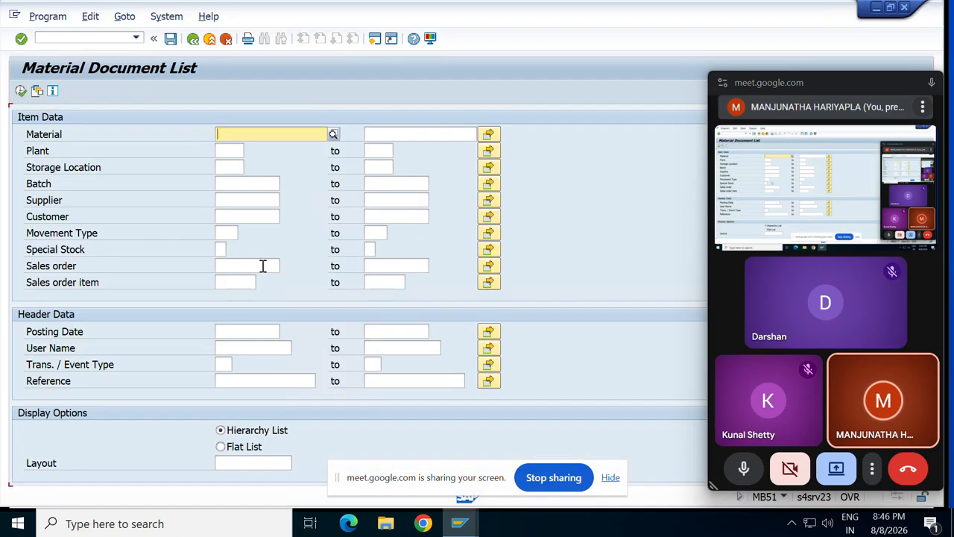
pyautogui.click(227, 329)
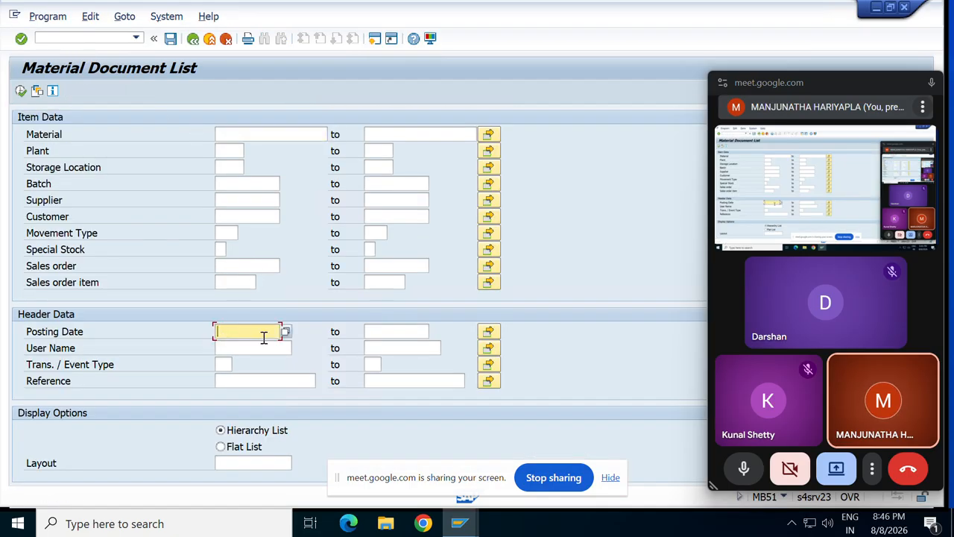
pyautogui.click(288, 332)
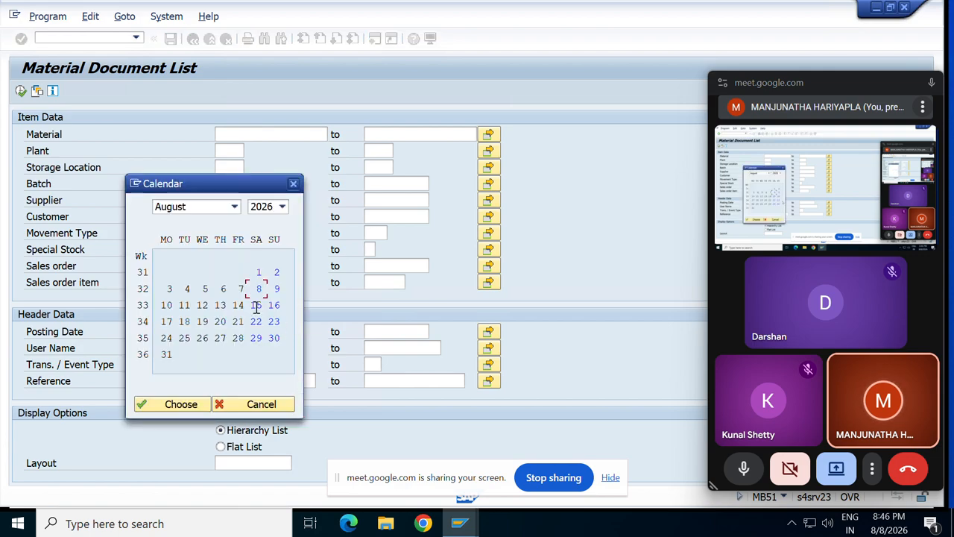
pyautogui.doubleClick(259, 272)
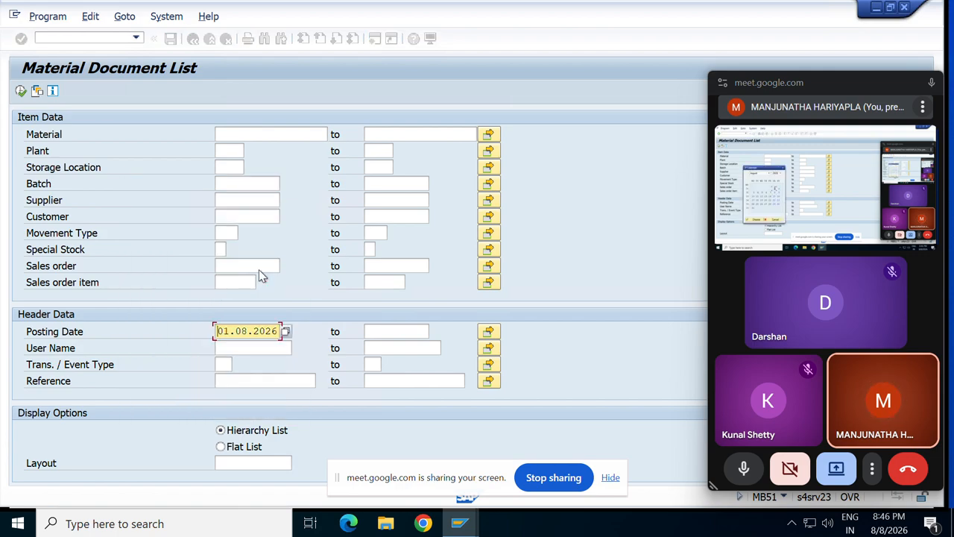
pyautogui.click(389, 330)
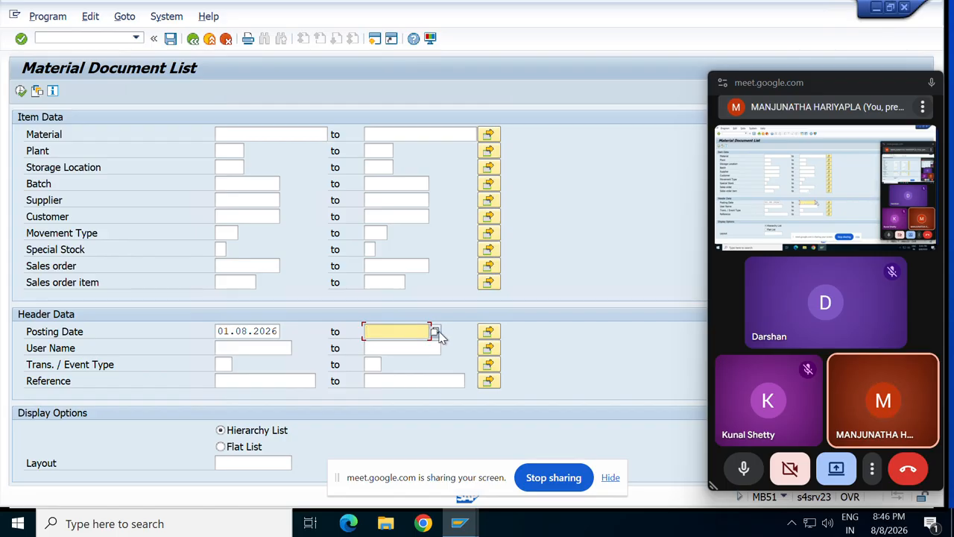
pyautogui.click(435, 332)
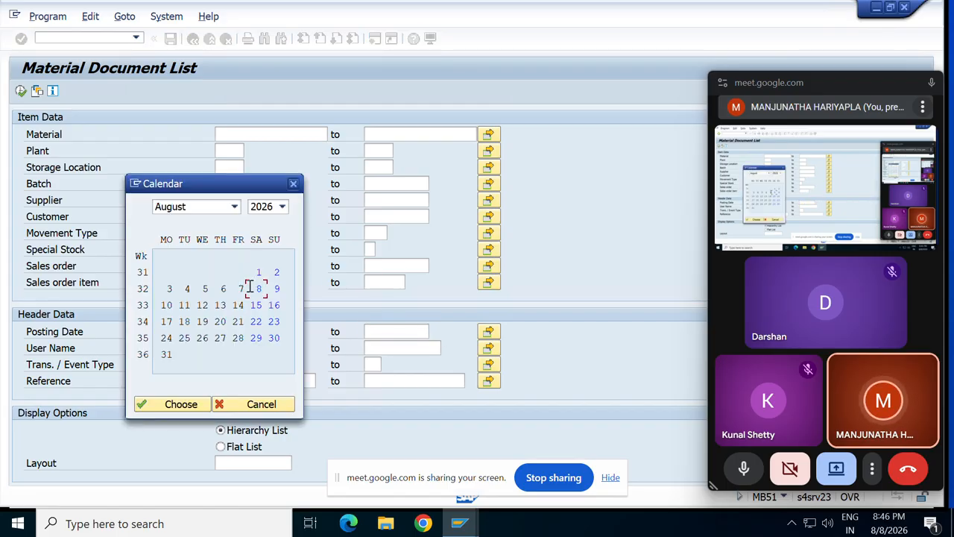
pyautogui.doubleClick(258, 288)
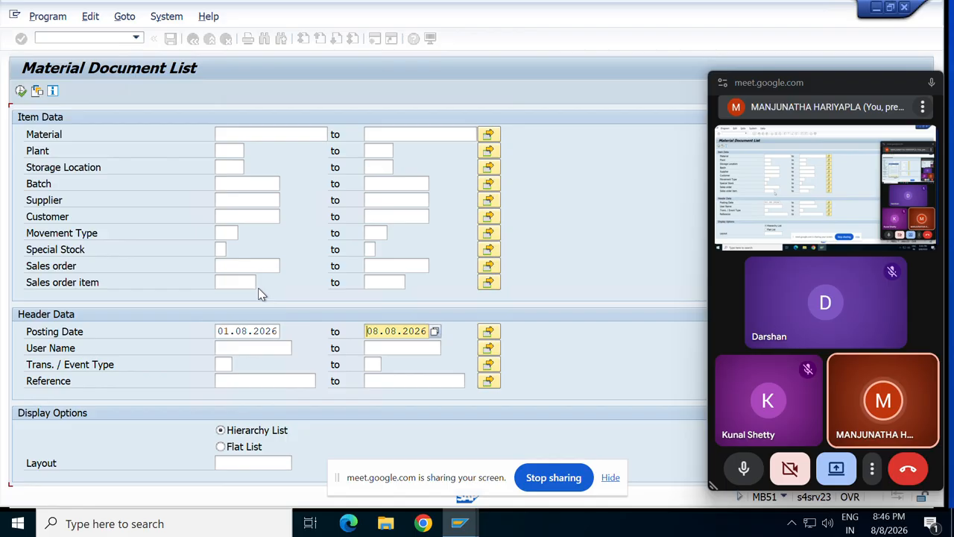
pyautogui.click(21, 90)
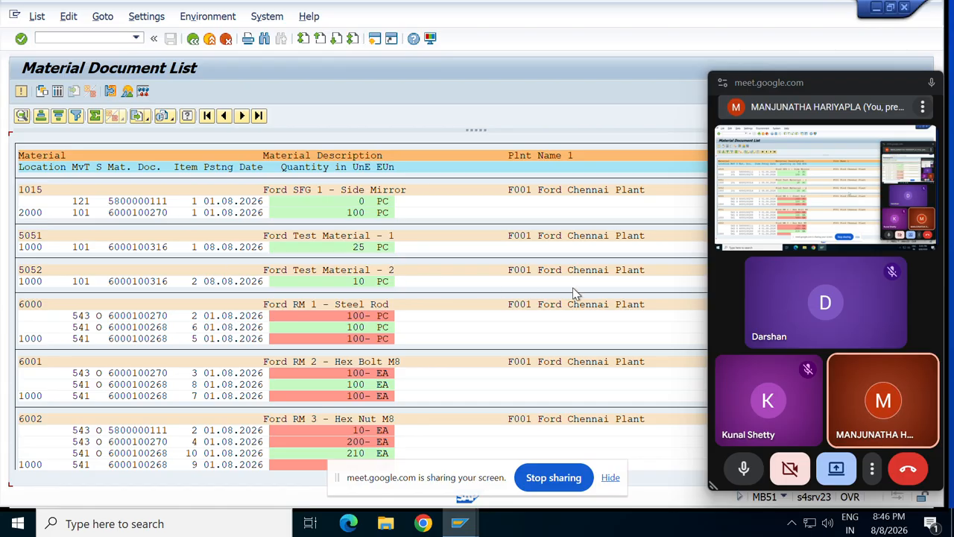
# Step: Examine the listed material documents, checking movement types, storage locations and quantities for Ford Chennai Plant materials
pyautogui.scroll(-5, 572, 288)
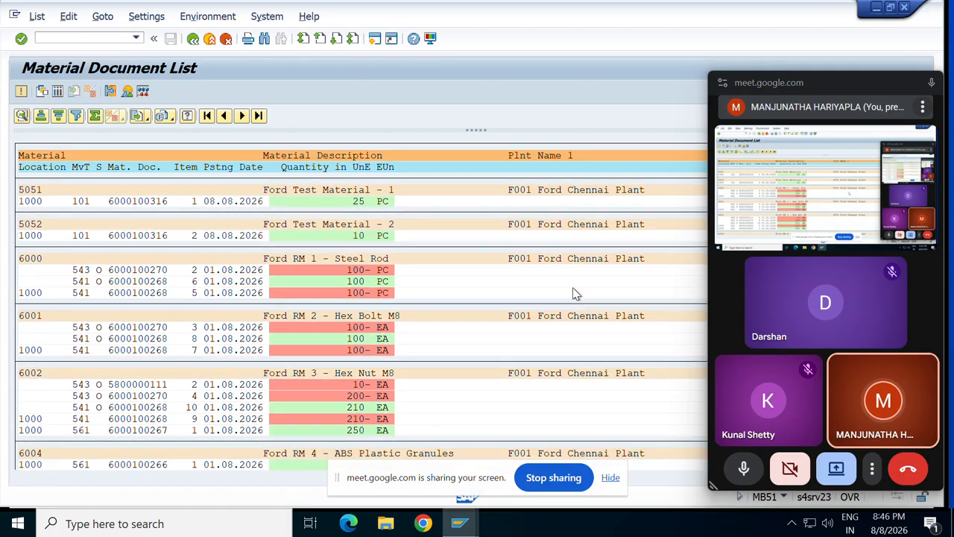
pyautogui.scroll(-6, 574, 292)
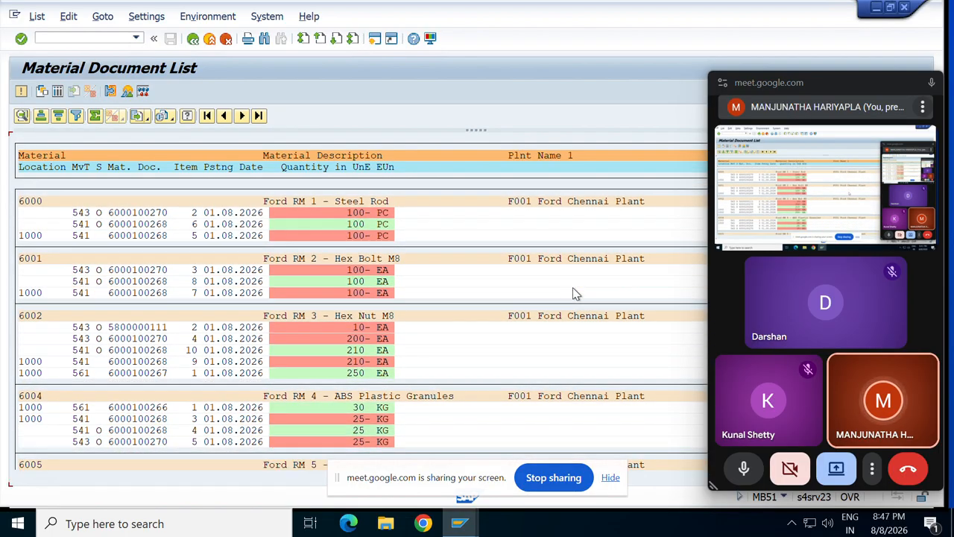
pyautogui.scroll(-5, 574, 292)
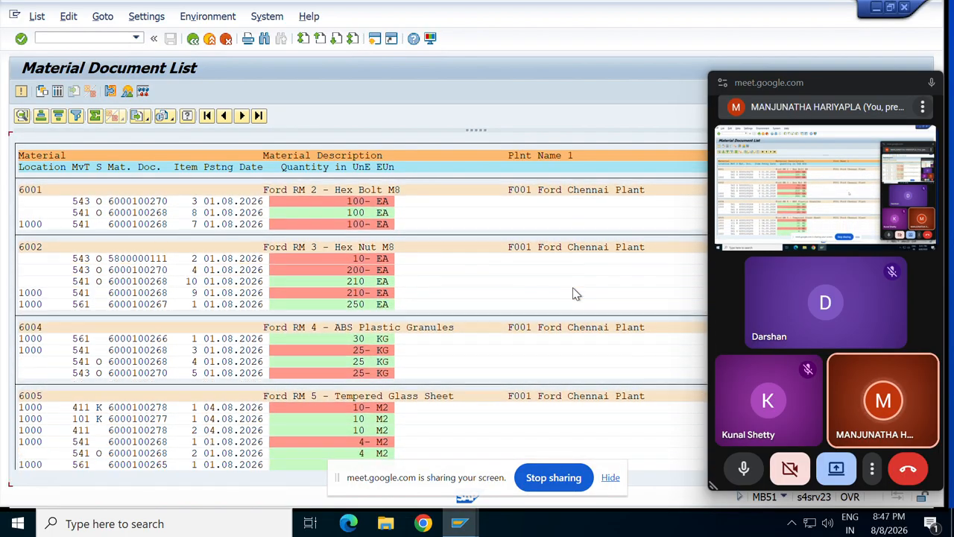
pyautogui.scroll(-6, 574, 292)
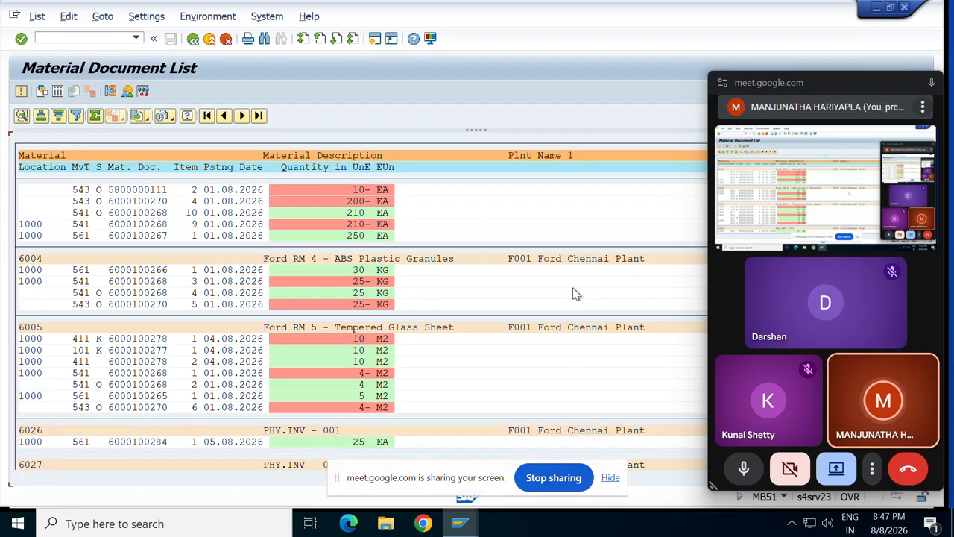
pyautogui.scroll(-5, 573, 292)
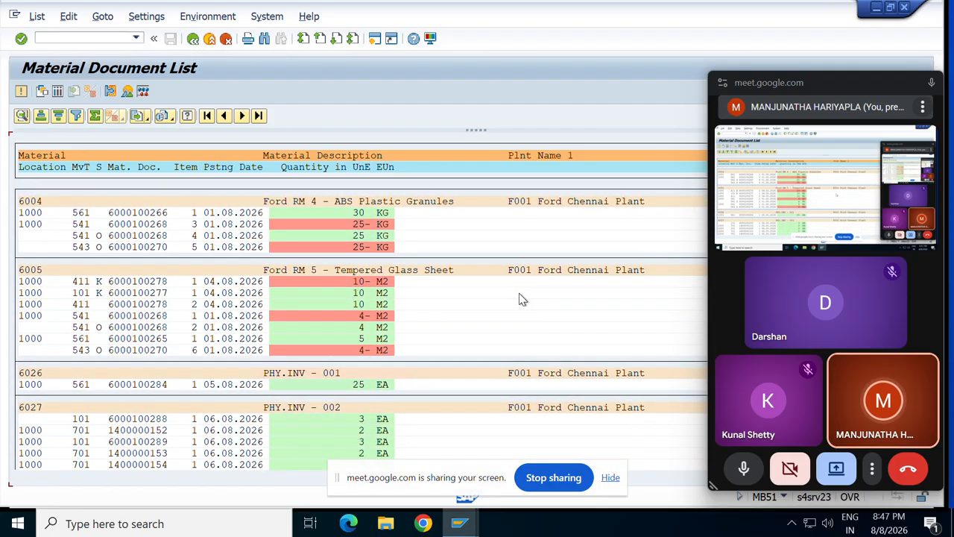
pyautogui.scroll(-1, 519, 275)
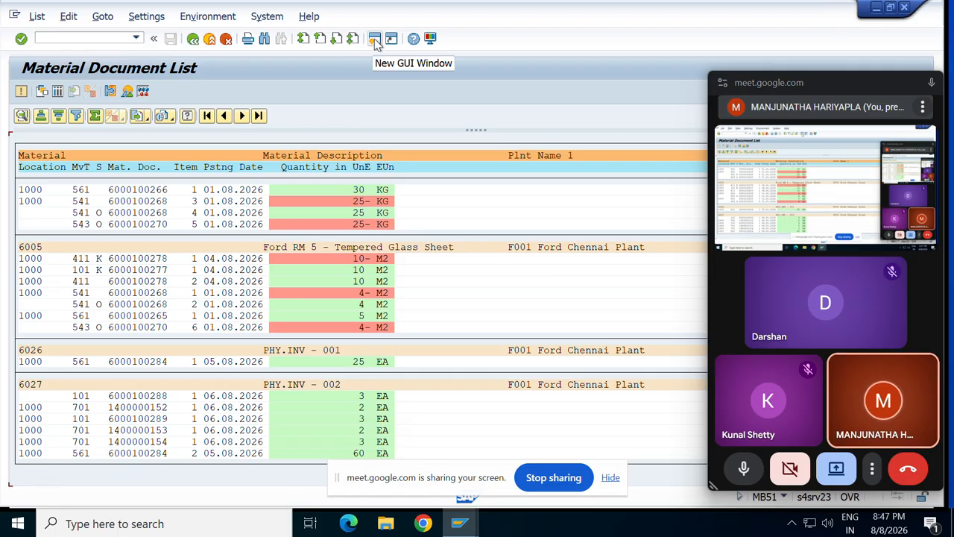
# Step: Open a new SAP session and display the plant object list through the structure navigation of transaction EC02
pyautogui.click(376, 40)
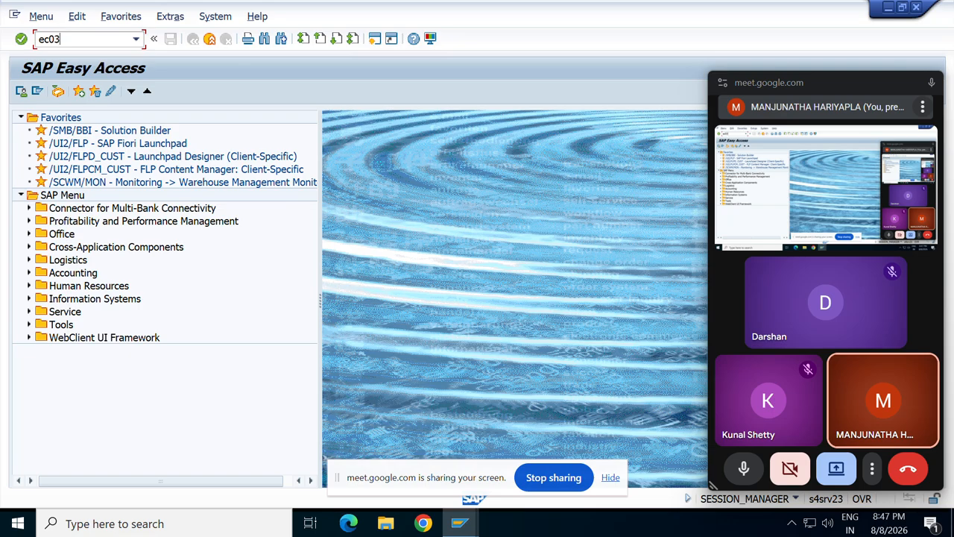
pyautogui.press('Return')
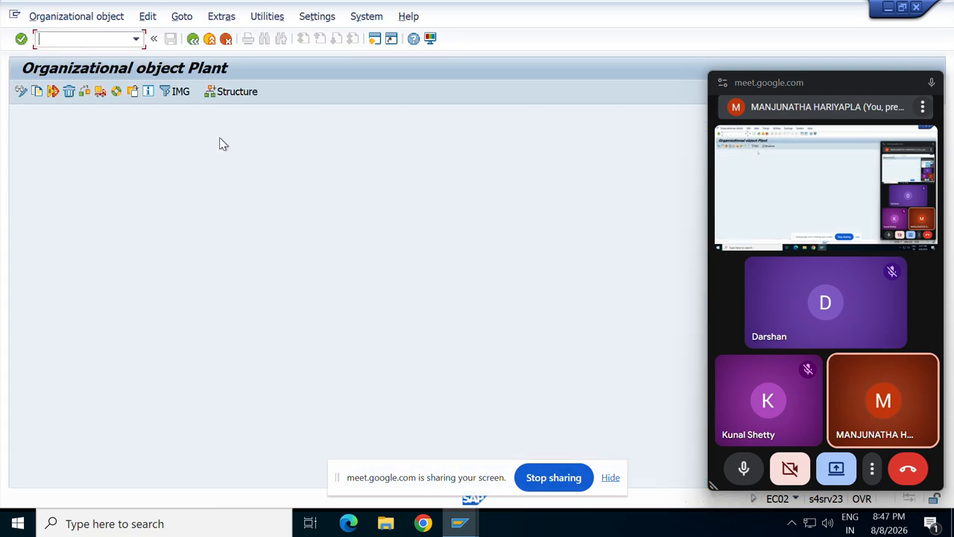
pyautogui.click(223, 93)
pyautogui.click(139, 95)
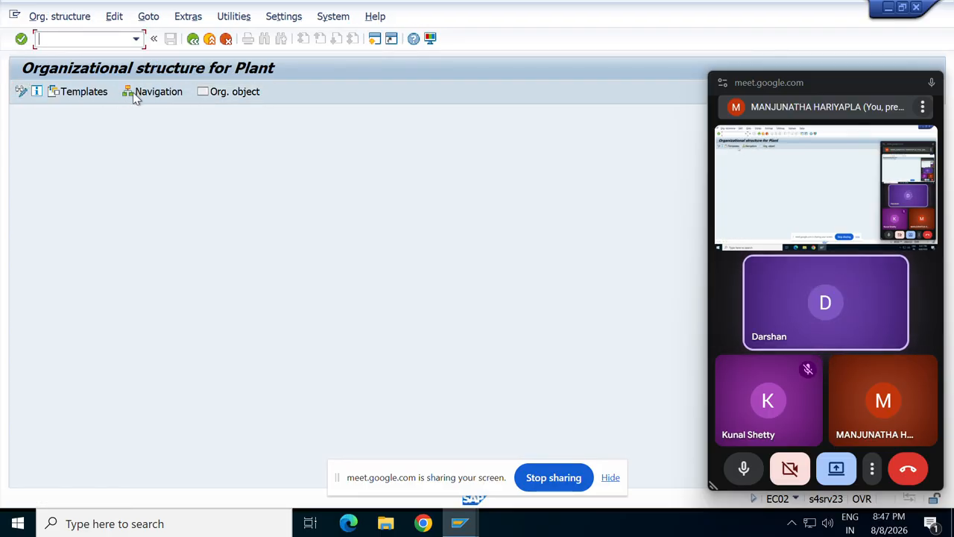
pyautogui.press('F1')
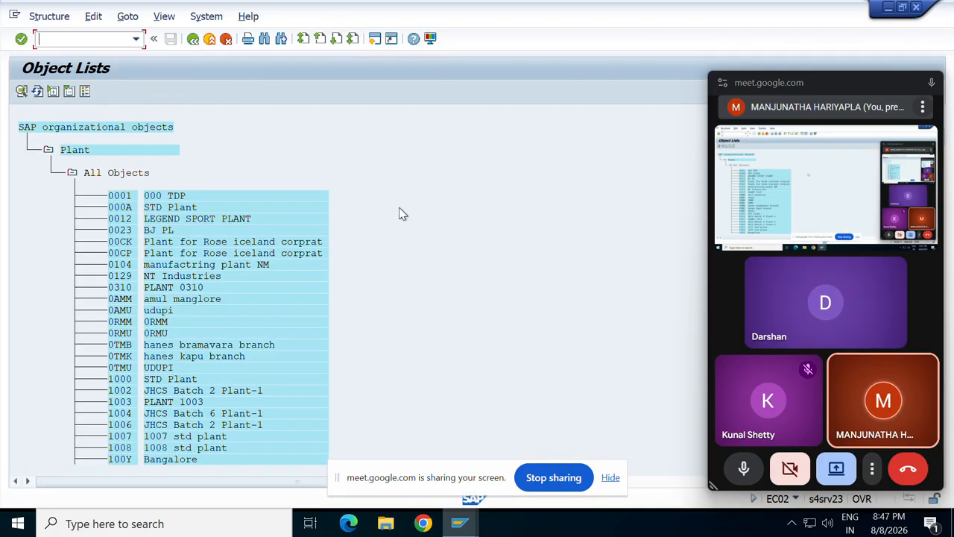
# Step: Find plant F001 in the object list and display its organizational structure
pyautogui.hotkey('ctrl', 'f')
pyautogui.write('f001')
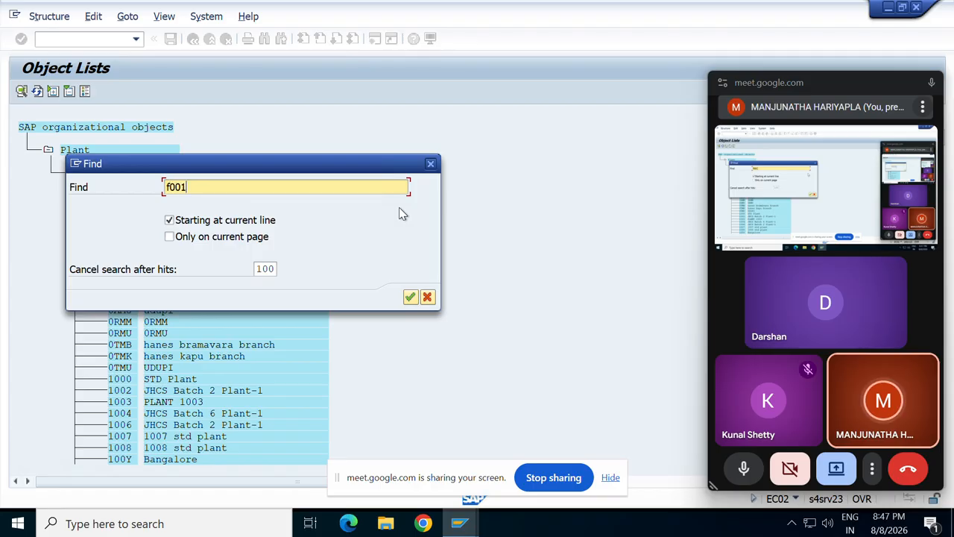
pyautogui.press('Return')
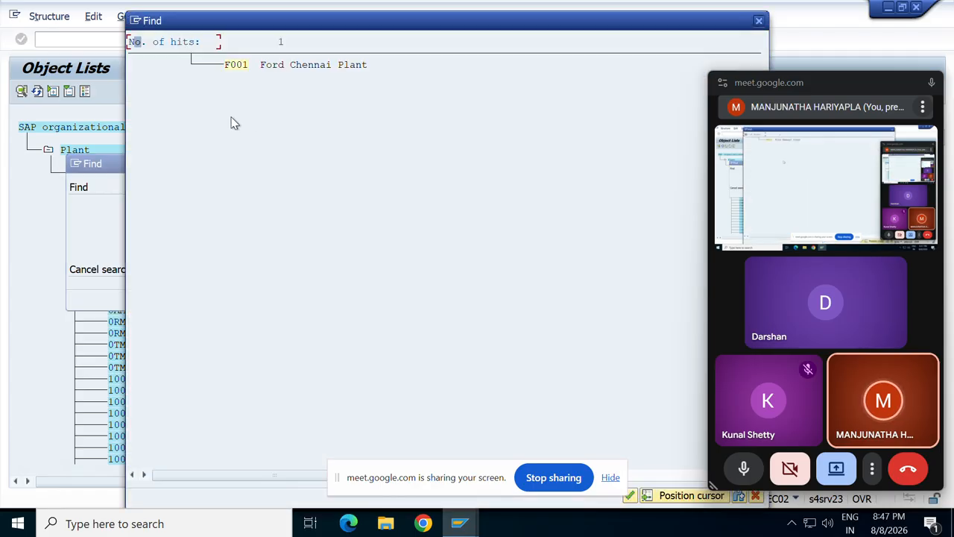
pyautogui.doubleClick(234, 65)
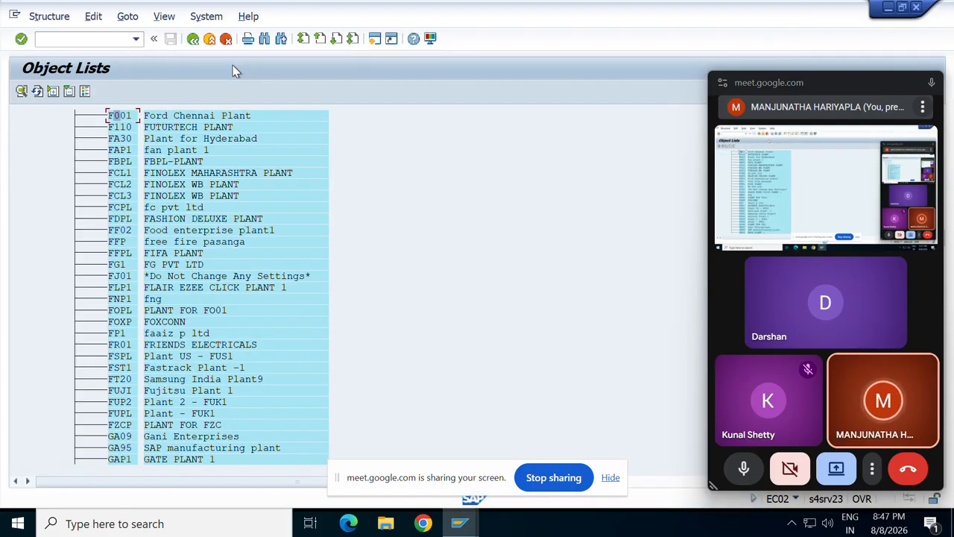
pyautogui.doubleClick(117, 119)
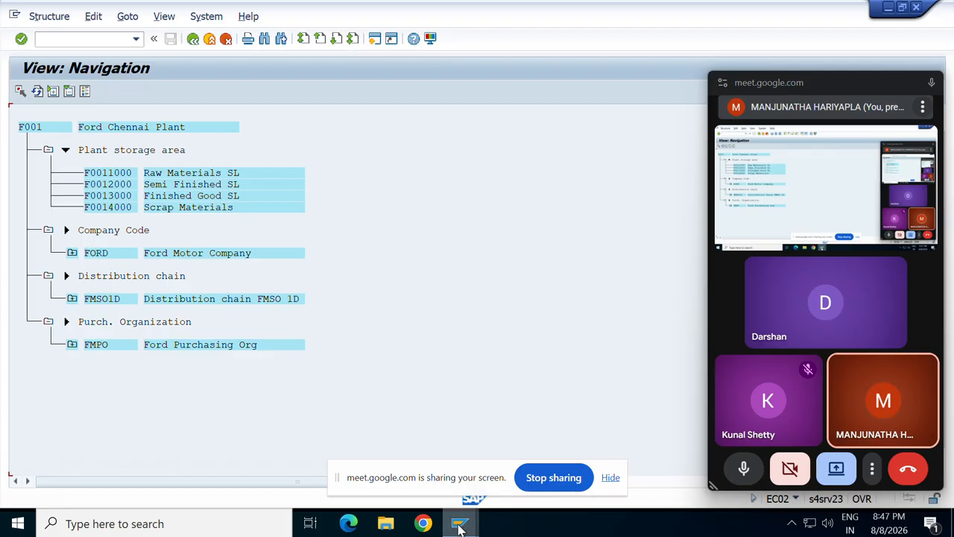
# Step: Return to the Material Document List and examine the remaining movements, including the physical inventory materials and those of other plants
pyautogui.moveTo(460, 525)
pyautogui.click(456, 432)
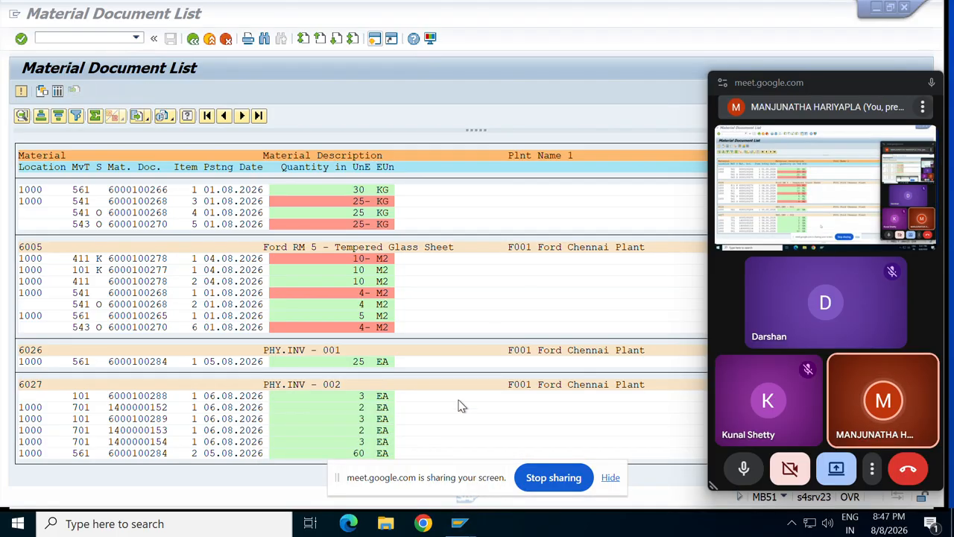
pyautogui.scroll(-3, 474, 313)
pyautogui.scroll(-4, 477, 312)
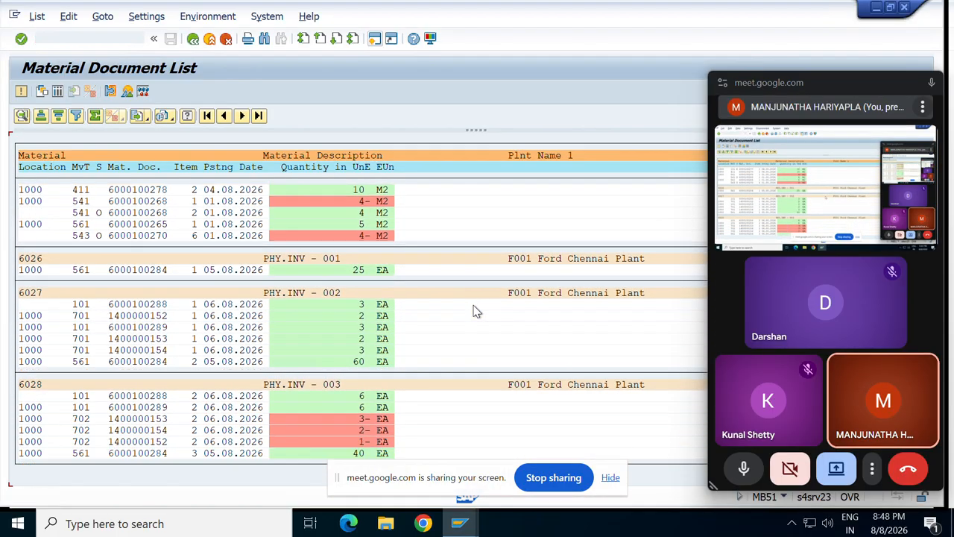
pyautogui.scroll(-4, 477, 312)
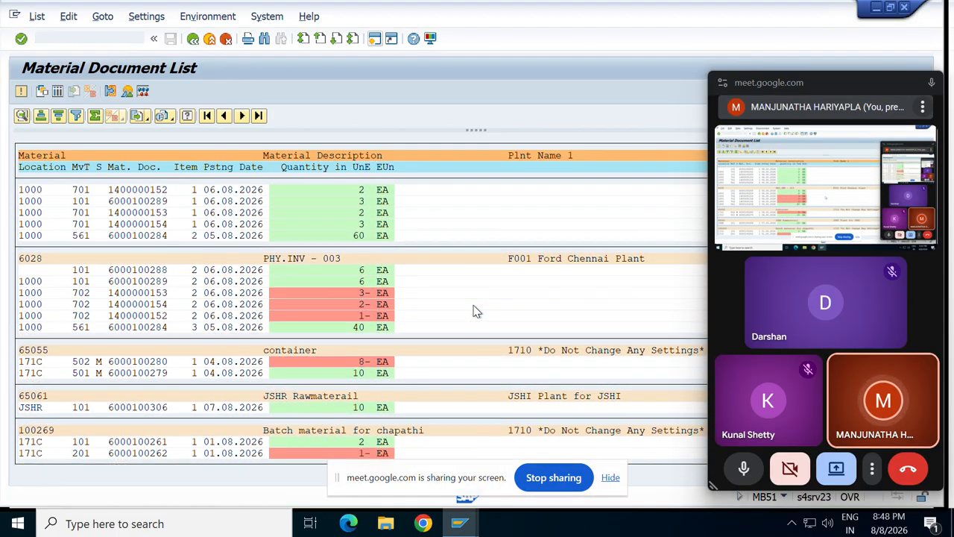
pyautogui.scroll(-5, 476, 311)
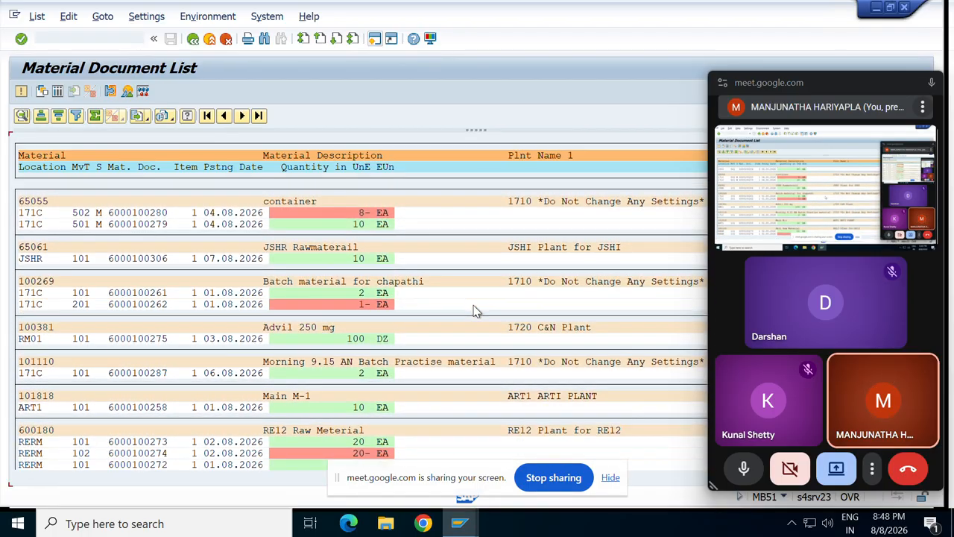
pyautogui.scroll(-4, 365, 319)
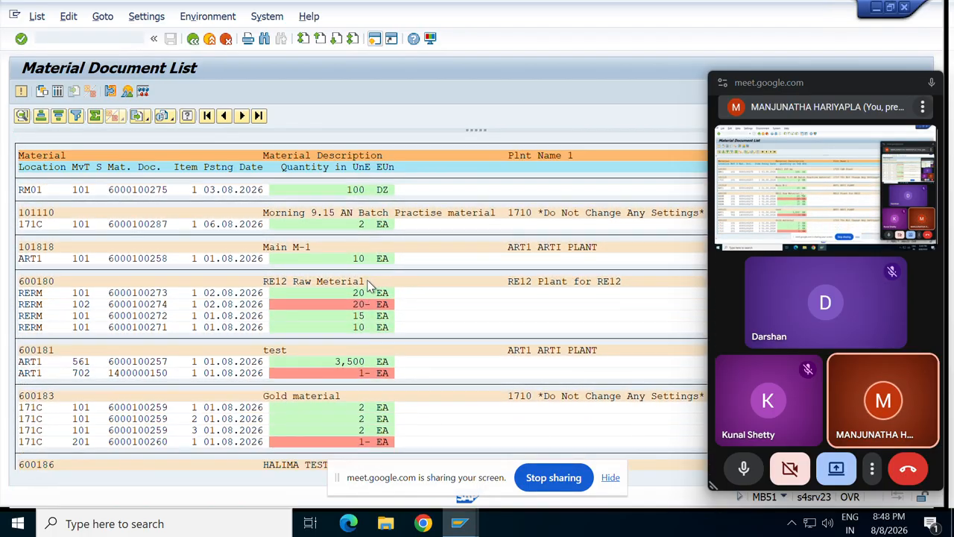
pyautogui.scroll(-3, 333, 199)
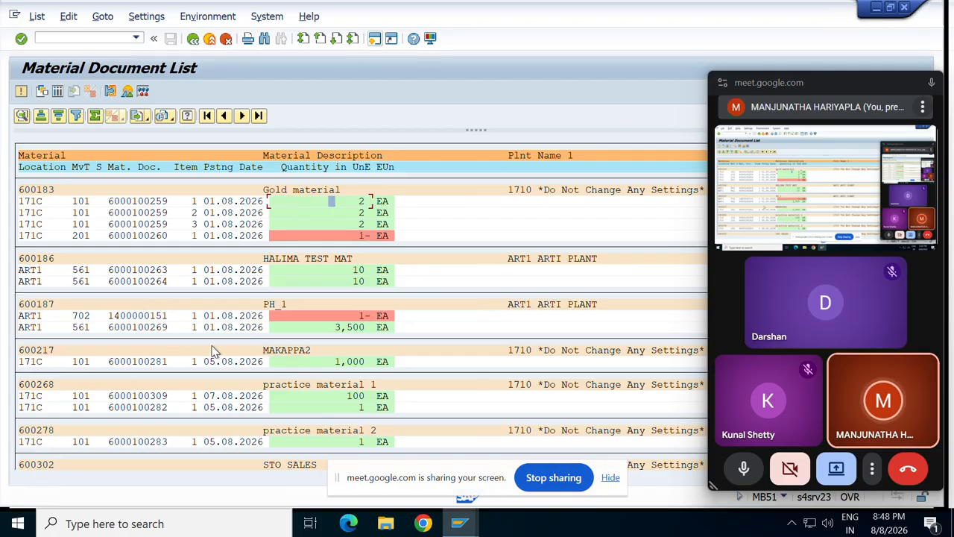
pyautogui.scroll(-2, 214, 350)
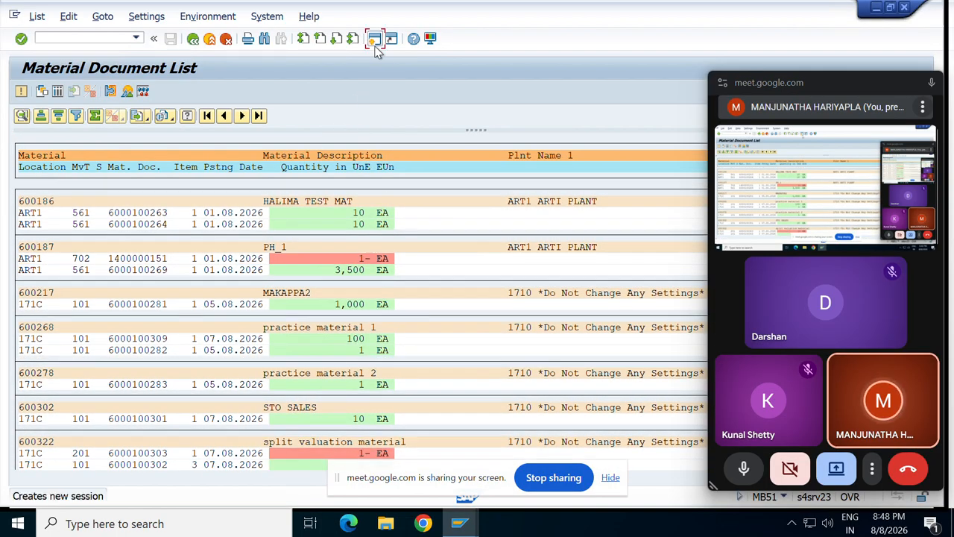
# Step: Open a new SAP session, run transaction SPRO and display the SAP Reference IMG
pyautogui.click(375, 45)
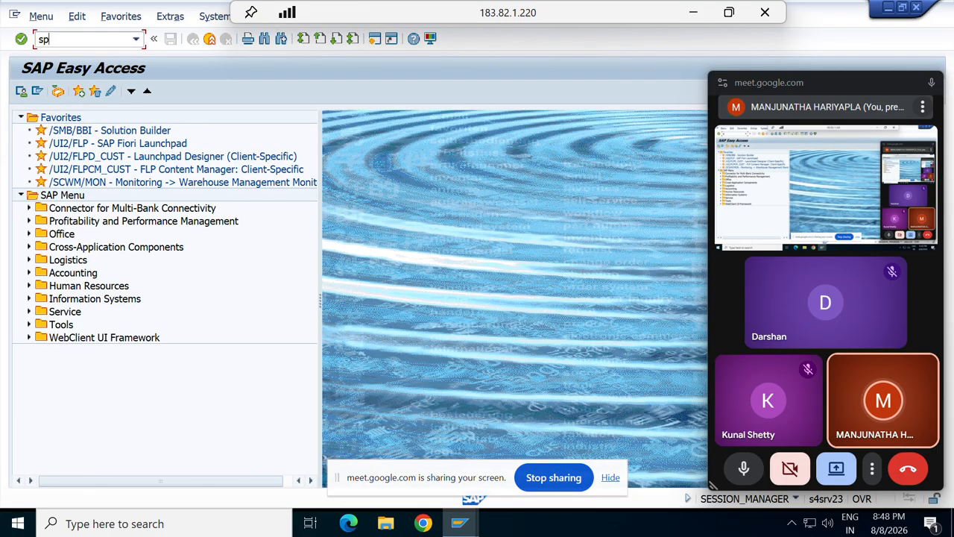
pyautogui.write('spro')
pyautogui.press('Return')
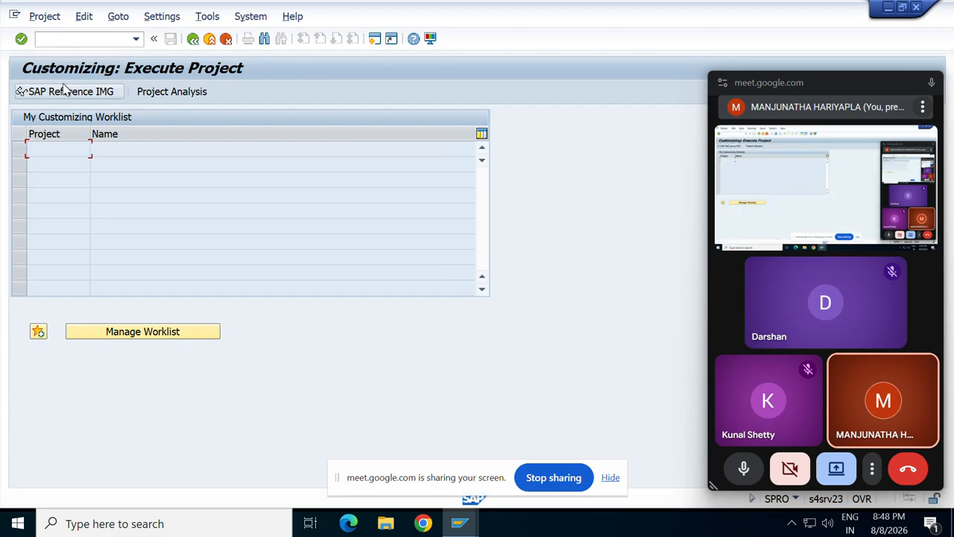
pyautogui.click(68, 91)
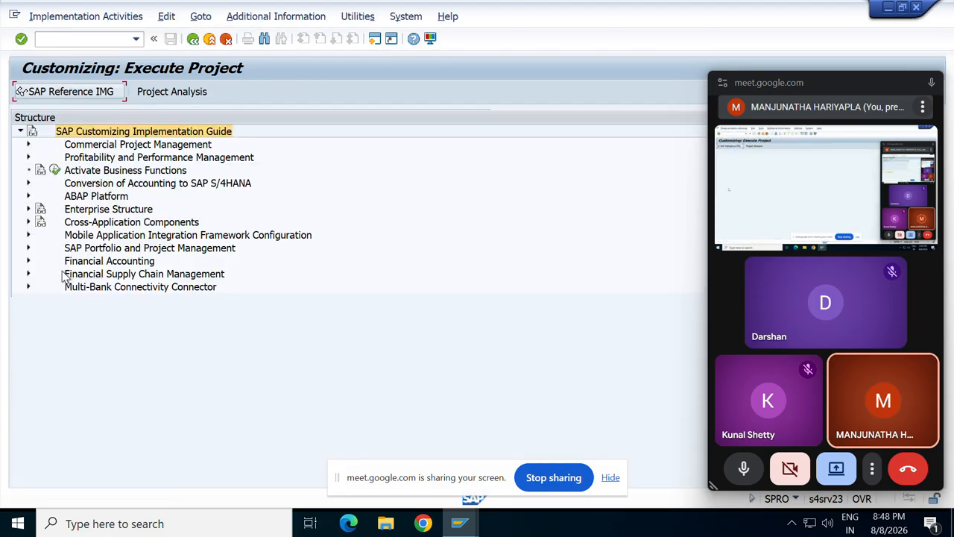
pyautogui.scroll(-1, 131, 419)
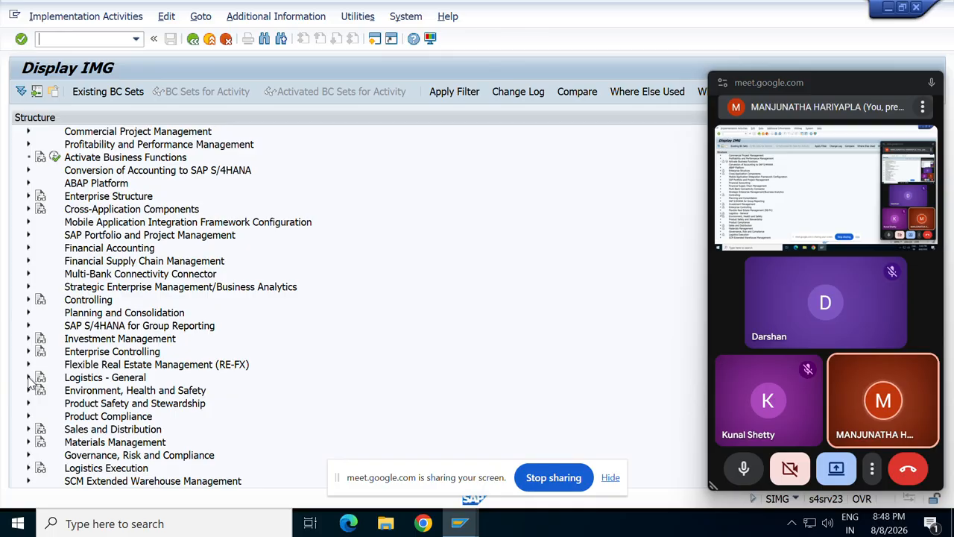
# Step: Expand Materials Management, Purchasing, Purchase Order and Release Procedure for Purchase Orders in the IMG, and open the Edit Characteristic activity
pyautogui.click(29, 443)
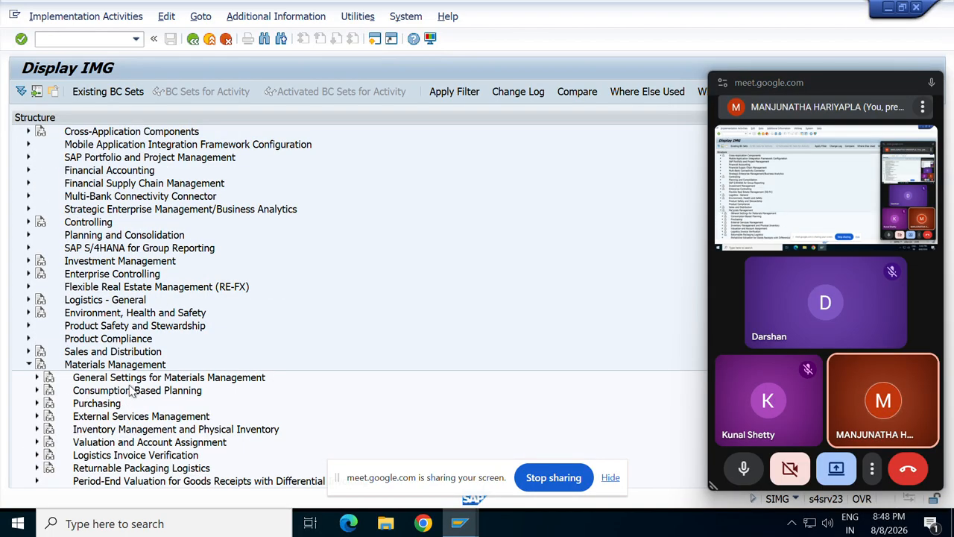
pyautogui.scroll(-3, 149, 395)
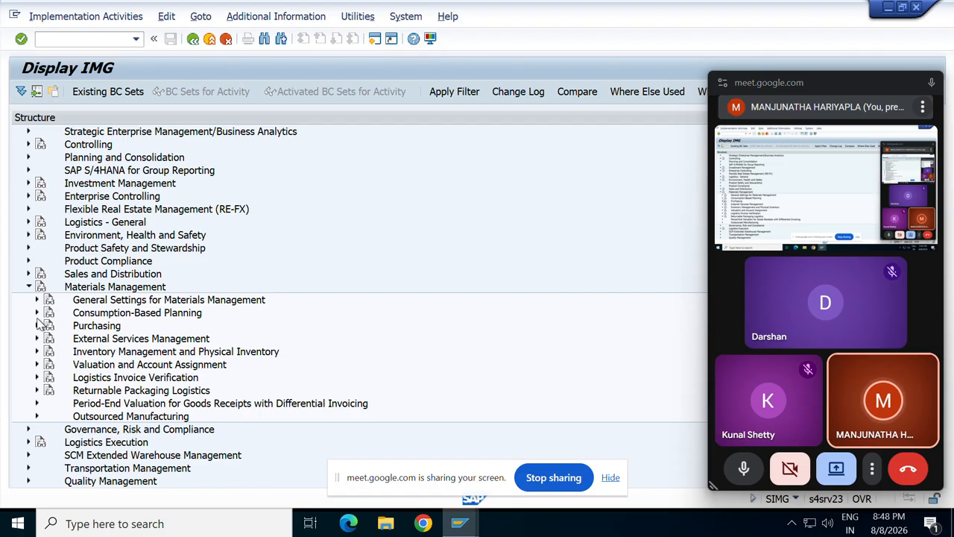
pyautogui.click(36, 325)
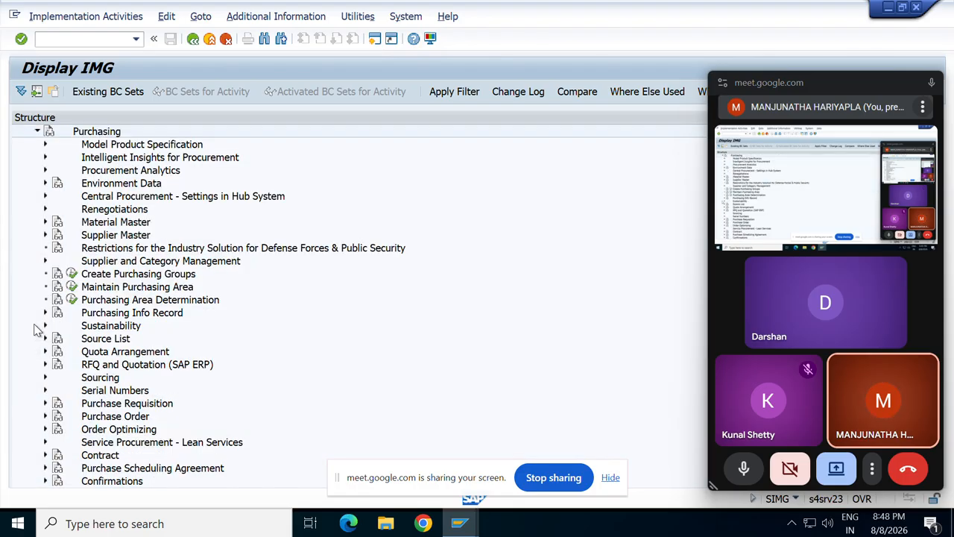
pyautogui.scroll(-1, 168, 283)
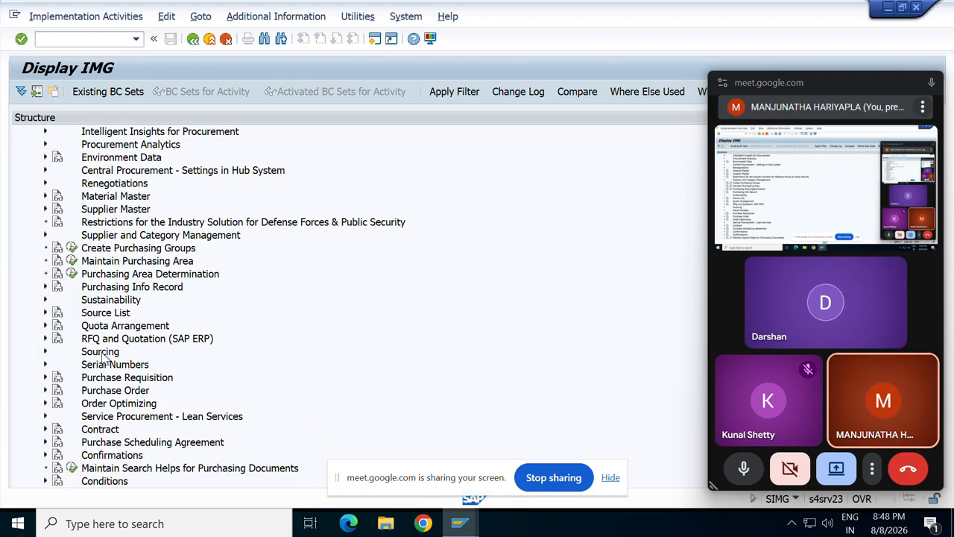
pyautogui.click(45, 391)
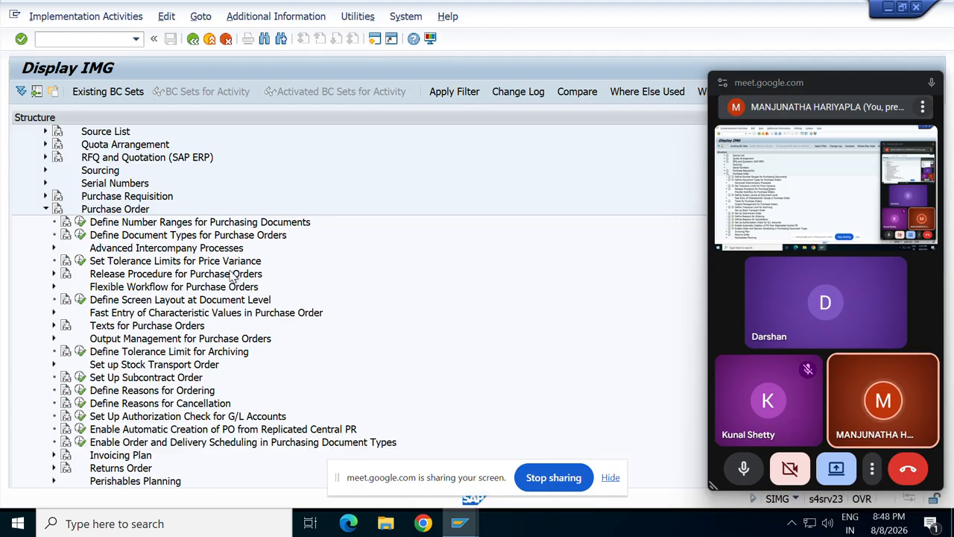
pyautogui.click(54, 274)
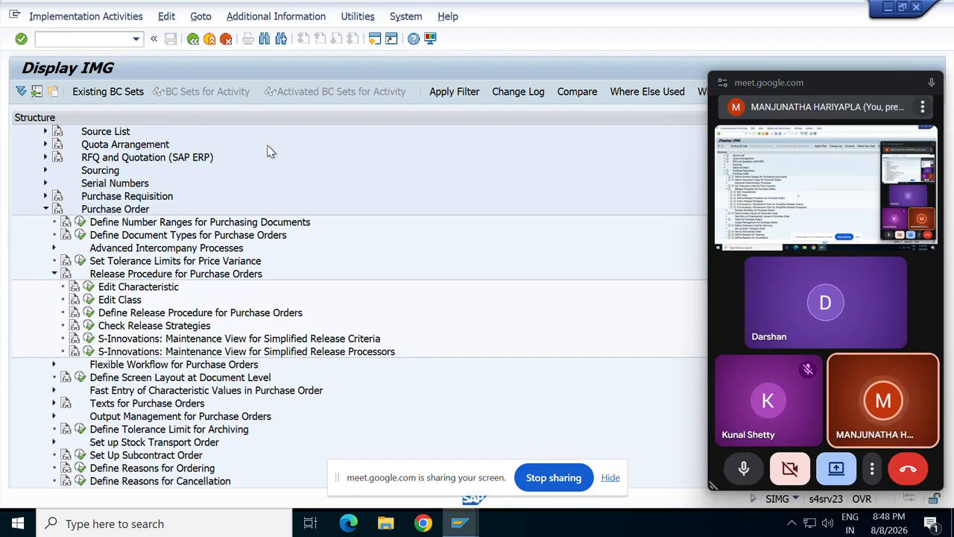
pyautogui.click(89, 290)
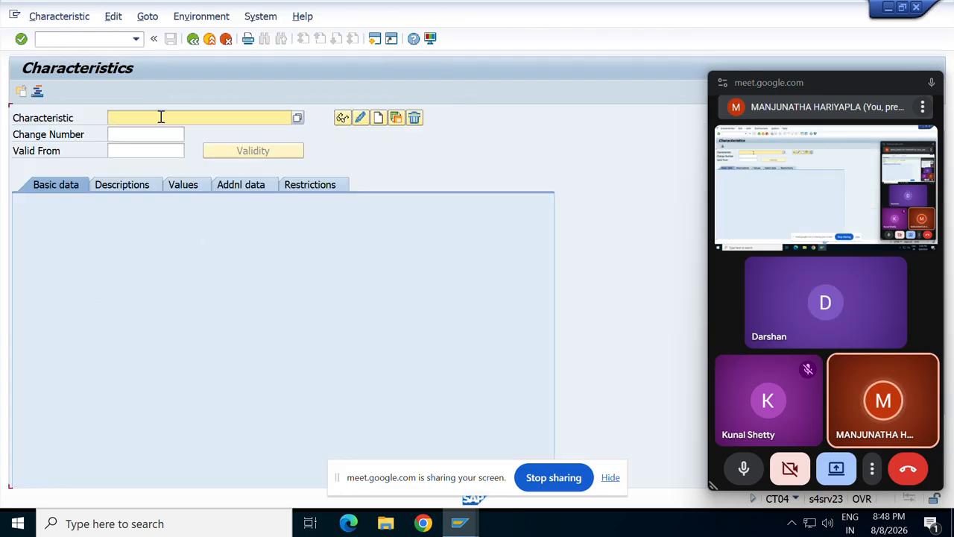
# Step: Enter CH as the characteristic name and start creating the new characteristic
pyautogui.click(160, 117)
pyautogui.write('ch')
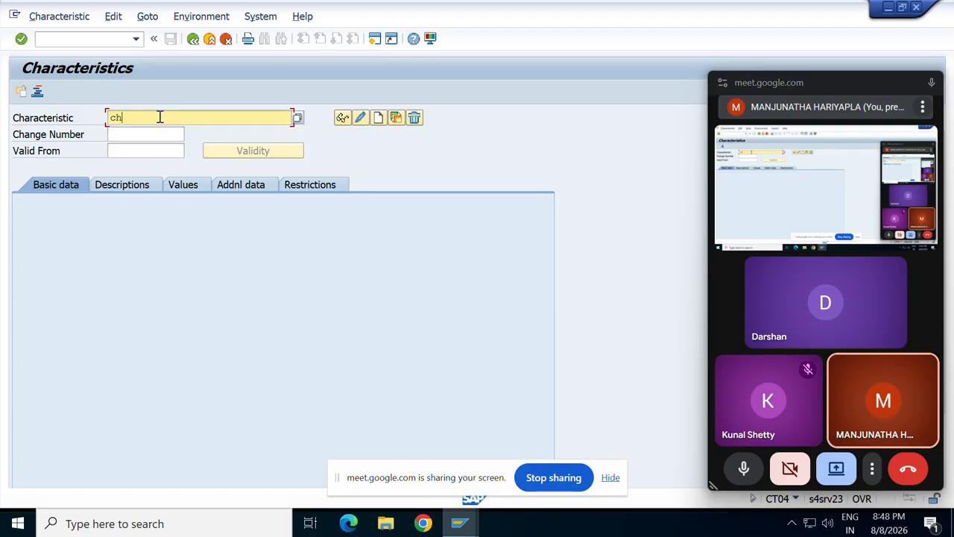
pyautogui.press('BackSpace')
pyautogui.press('BackSpace')
pyautogui.write('CH')
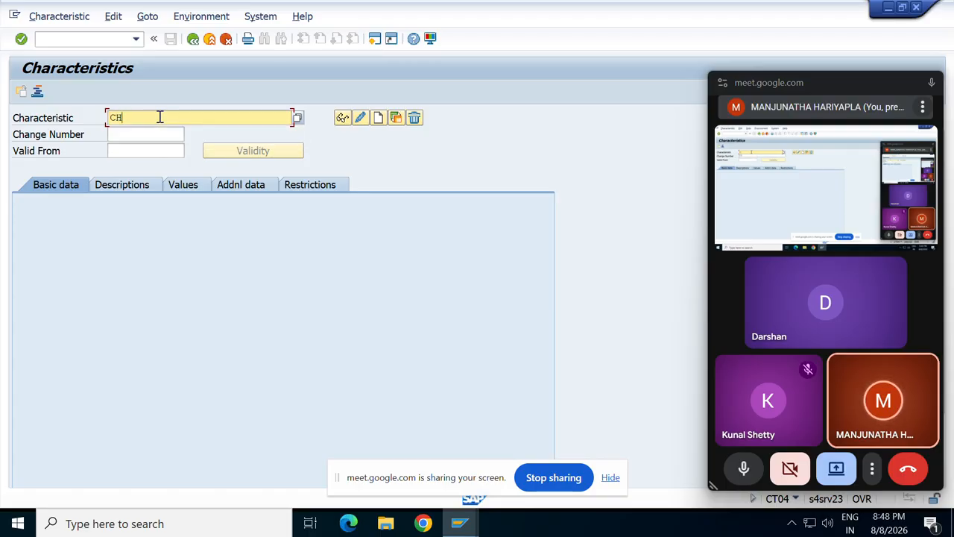
pyautogui.click(378, 119)
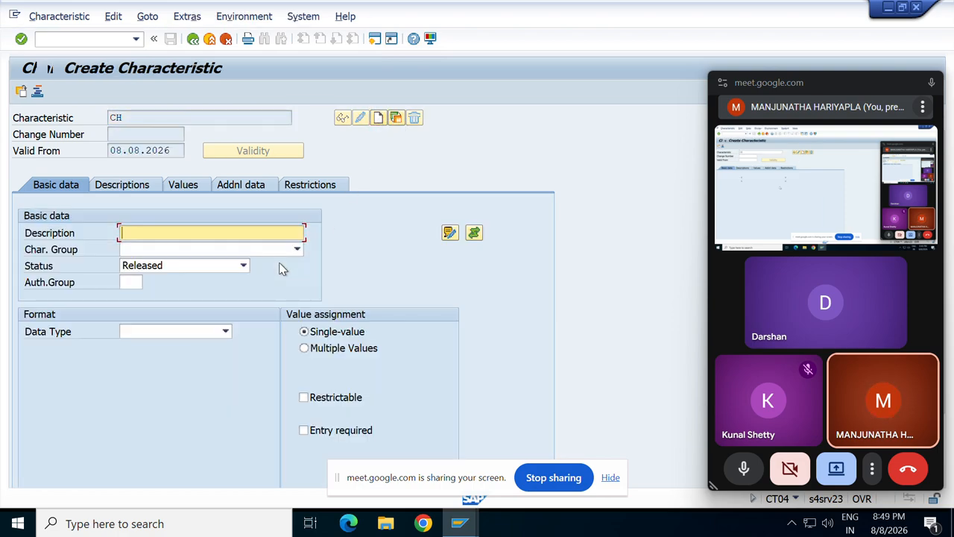
# Step: Reference the characteristic to table CEKKO and field WERKS in its additional data, accepting the format data from the ABAP Dictionary
pyautogui.click(250, 187)
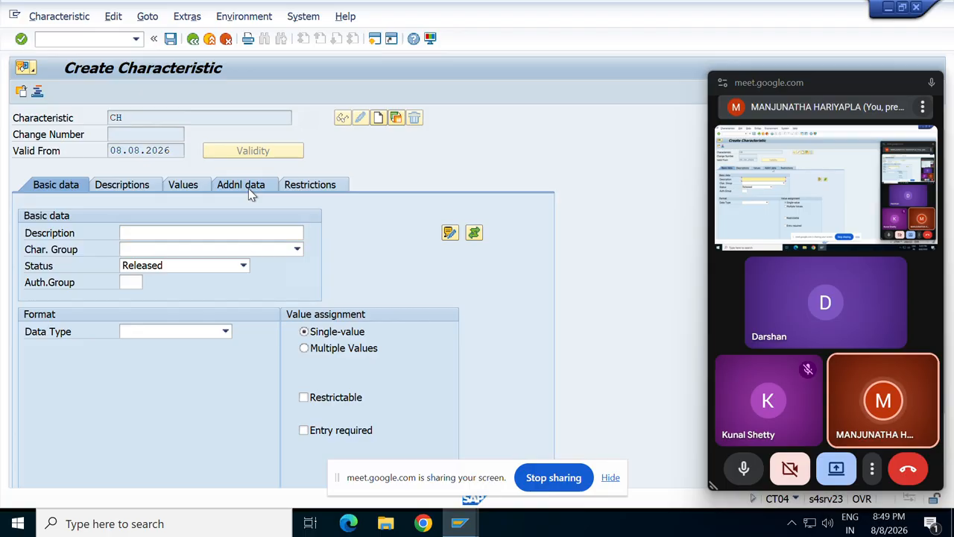
pyautogui.click(134, 231)
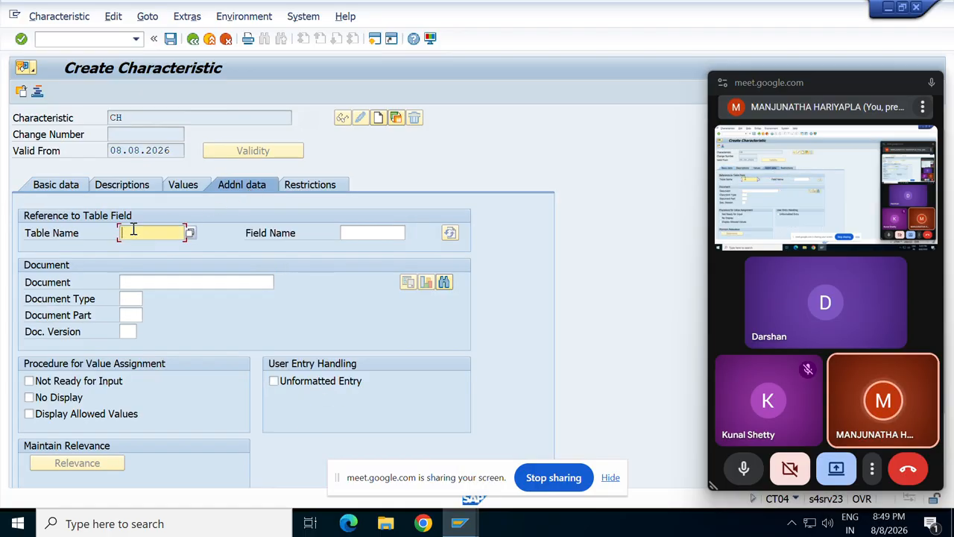
pyautogui.write('CEKKO')
pyautogui.click(378, 232)
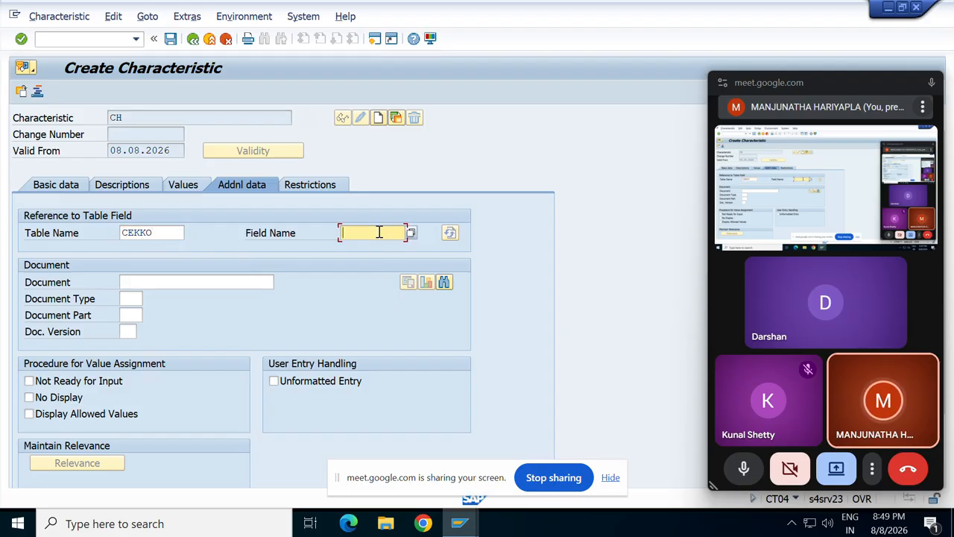
pyautogui.write('WERKS')
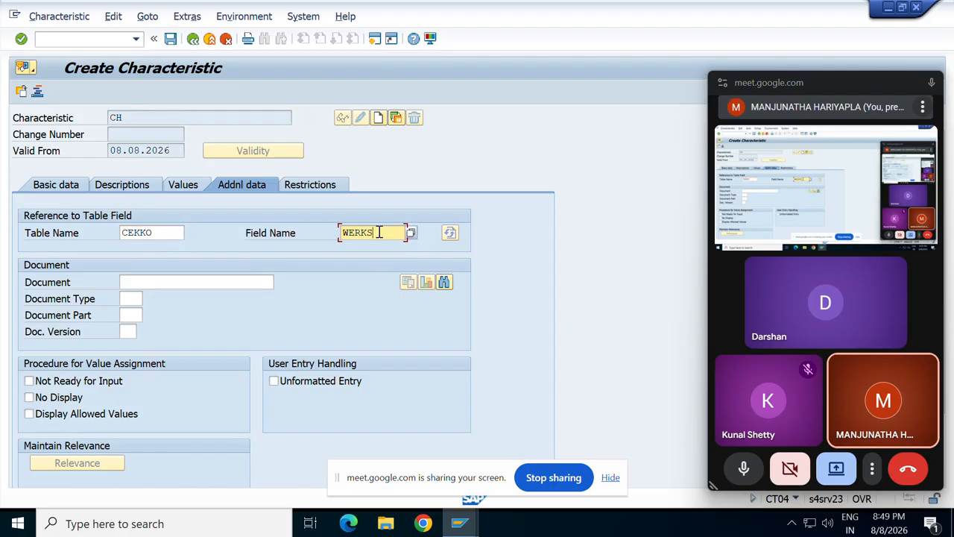
pyautogui.press('Return')
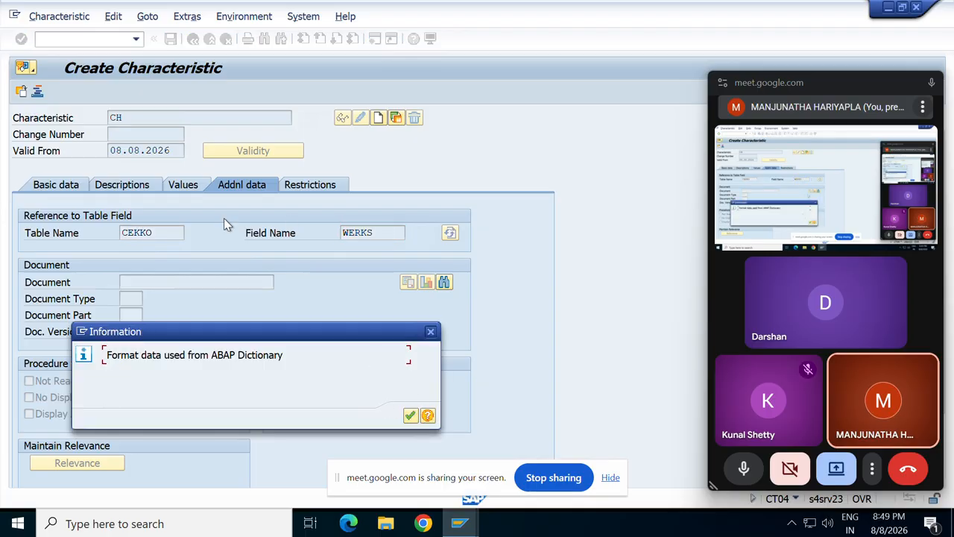
pyautogui.click(410, 415)
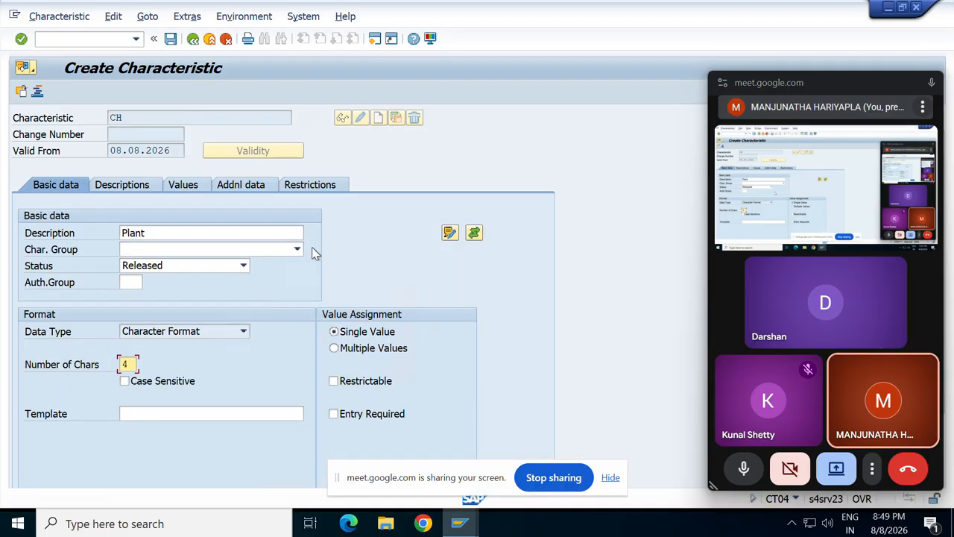
# Step: Review the descriptions, values, additional data and restrictions of characteristic CH, save it and return to the IMG structure
pyautogui.click(112, 190)
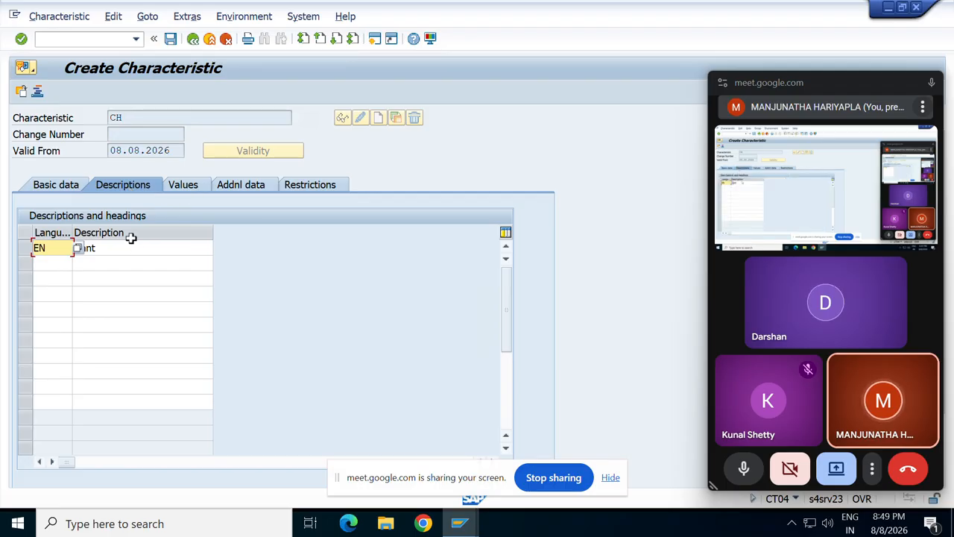
pyautogui.click(188, 191)
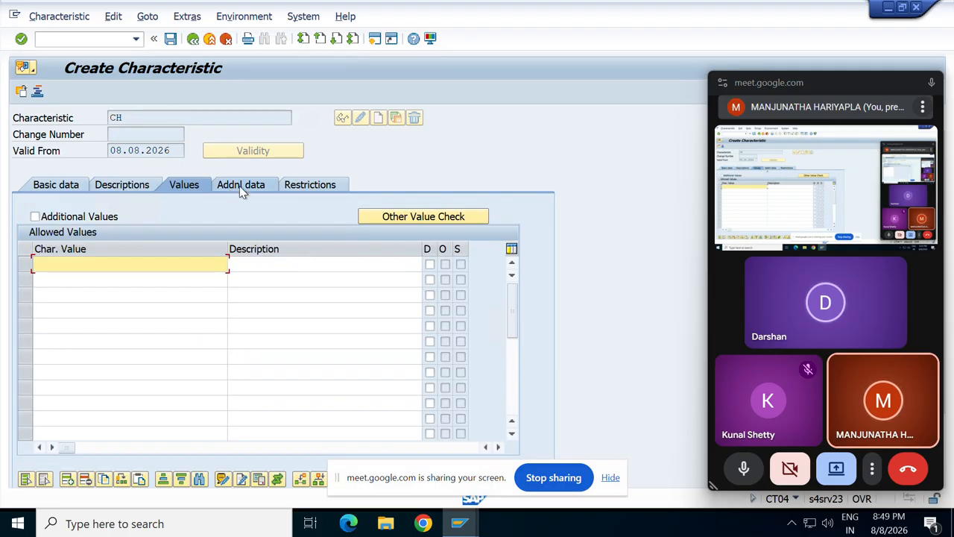
pyautogui.click(265, 188)
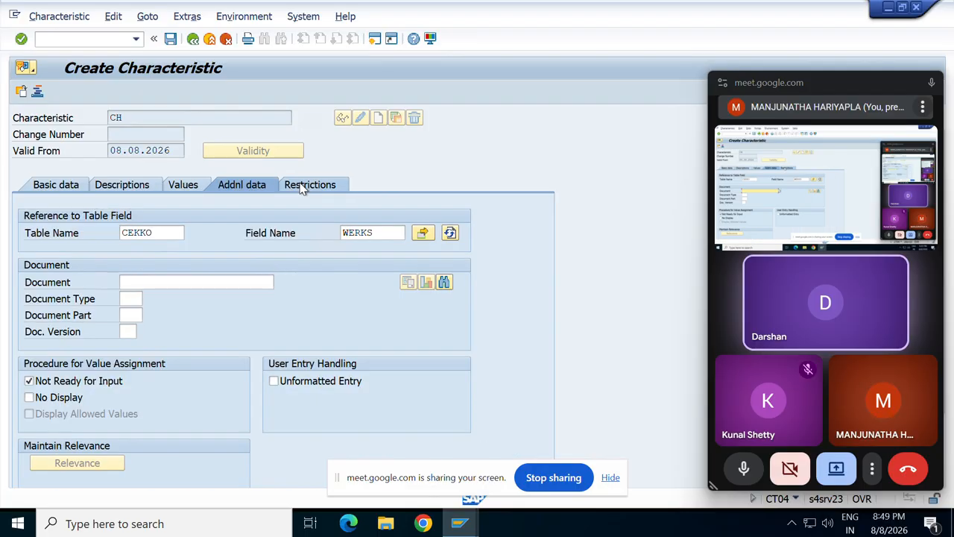
pyautogui.click(306, 186)
pyautogui.click(170, 38)
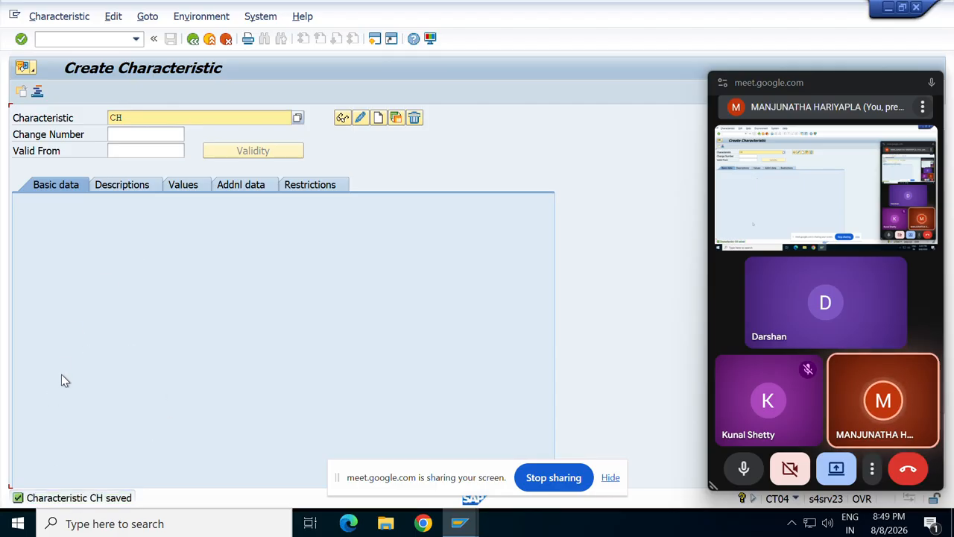
pyautogui.click(192, 39)
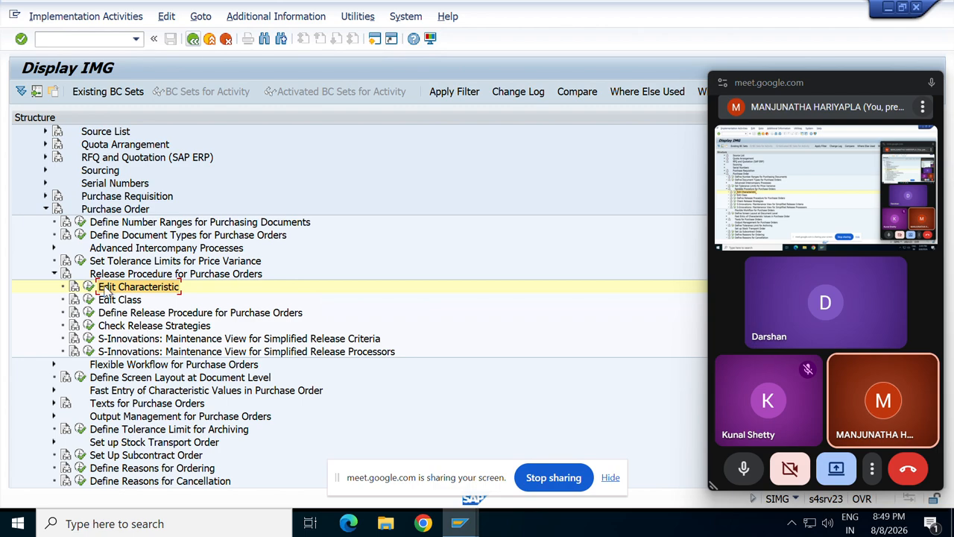
# Step: Open the Edit Class activity and try to create class CL with class type 032, Release Strategy
pyautogui.click(88, 299)
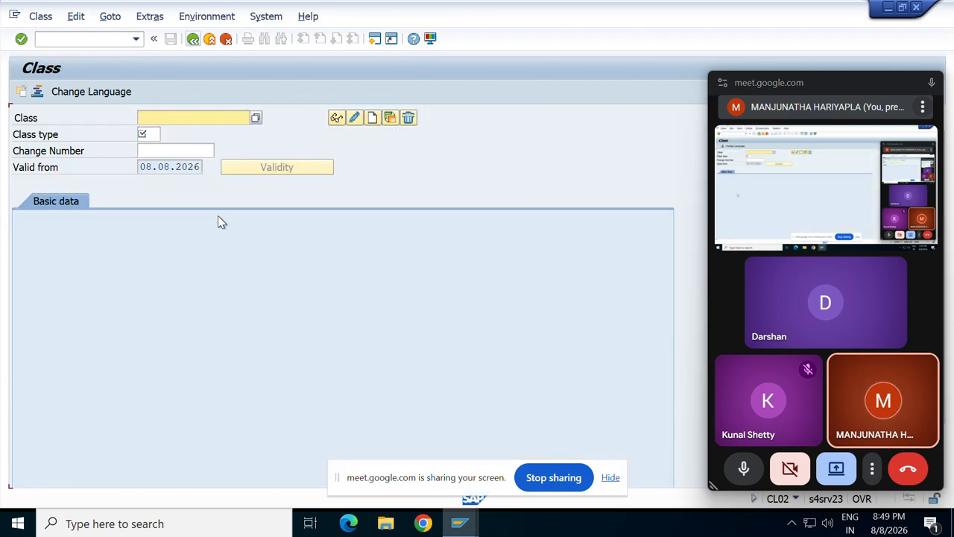
pyautogui.write('CL')
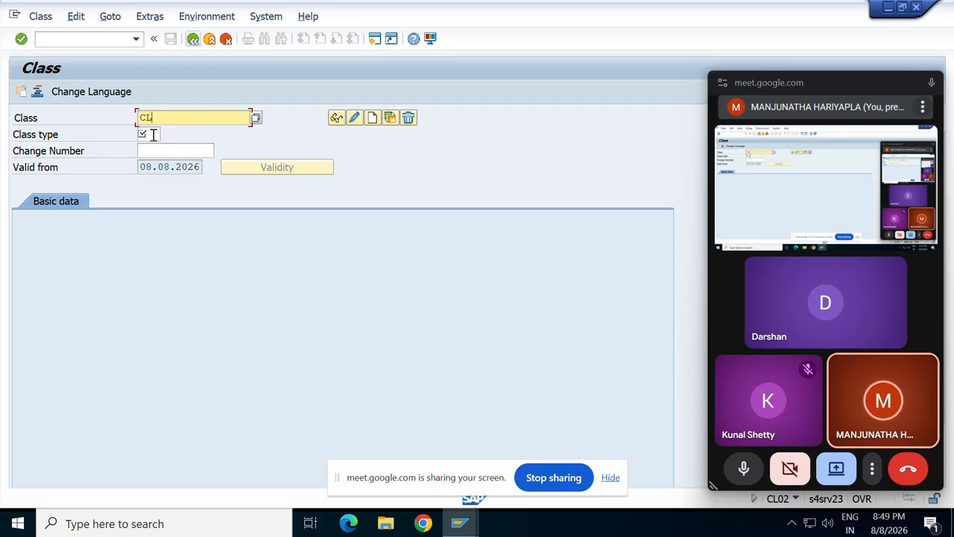
pyautogui.click(153, 134)
pyautogui.write('02')
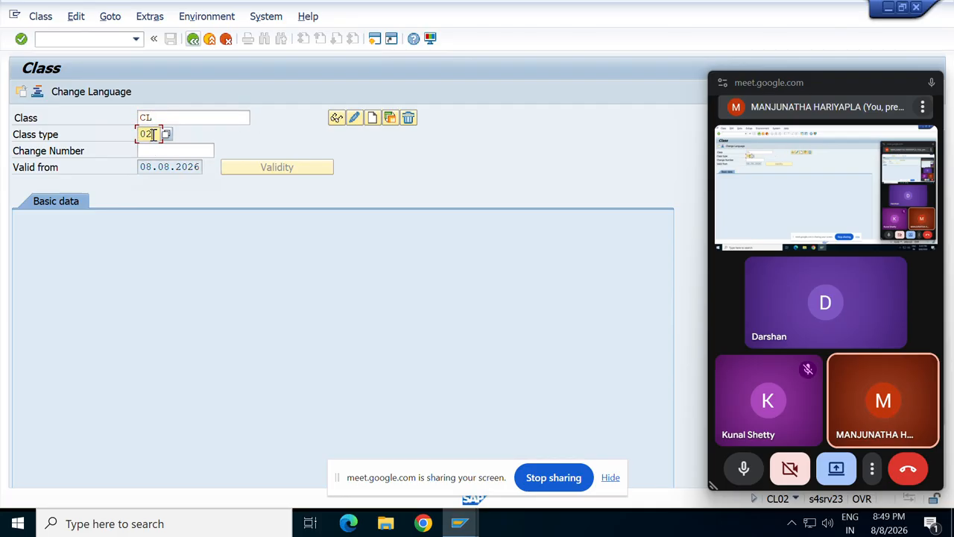
pyautogui.press('BackSpace')
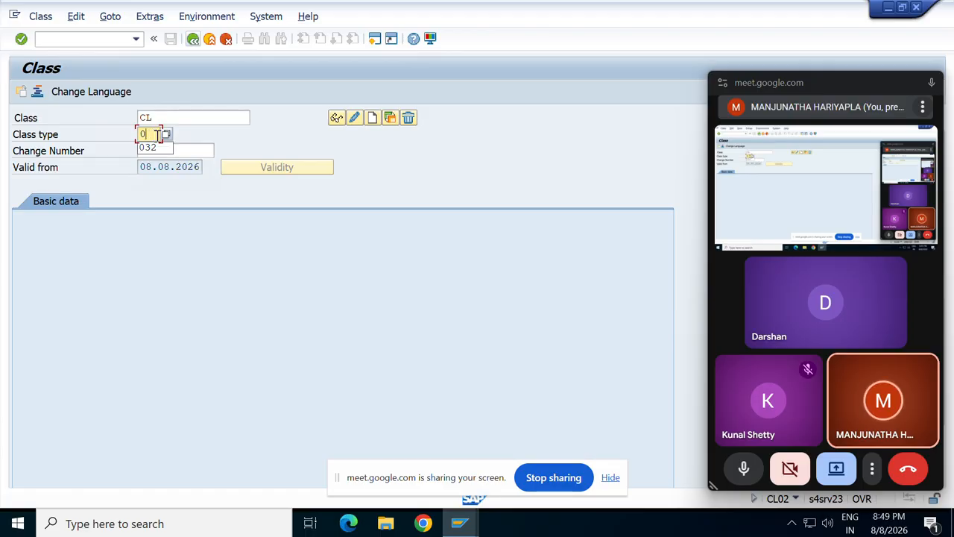
pyautogui.click(166, 134)
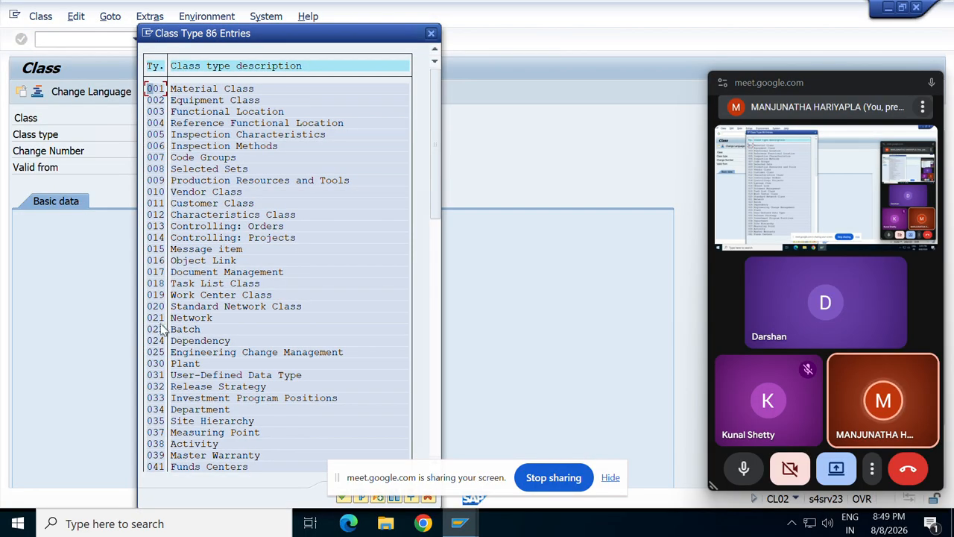
pyautogui.doubleClick(158, 387)
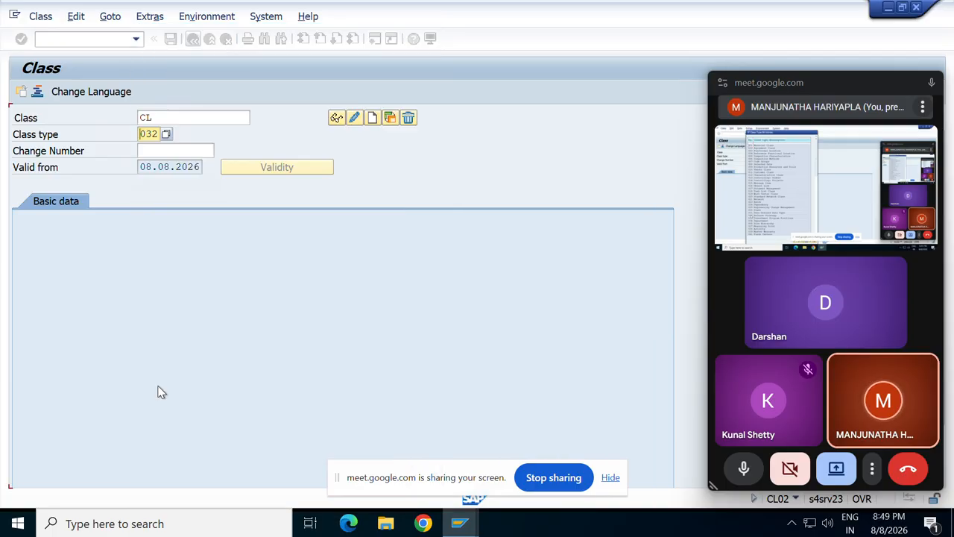
pyautogui.click(372, 118)
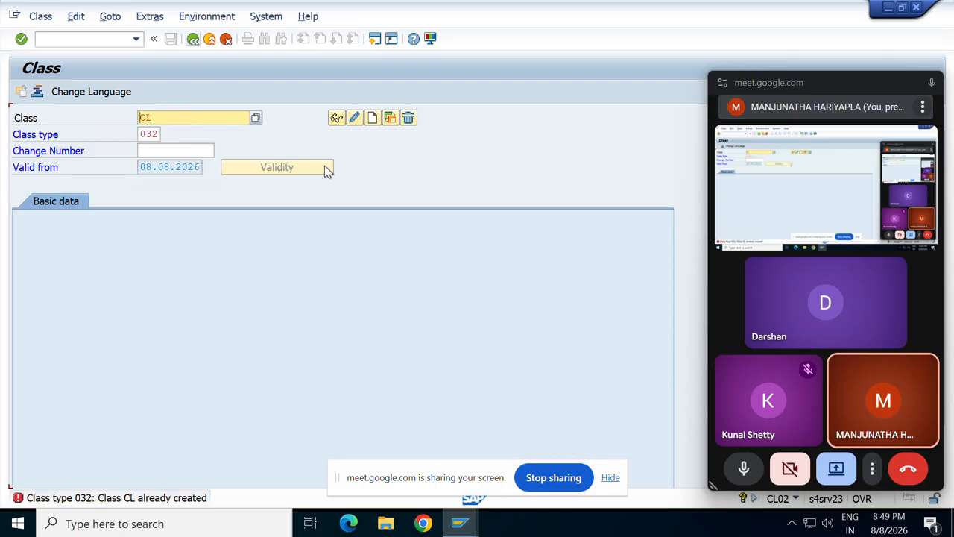
# Step: Change the class name to DK and start creating the class with type 032
pyautogui.click(185, 118)
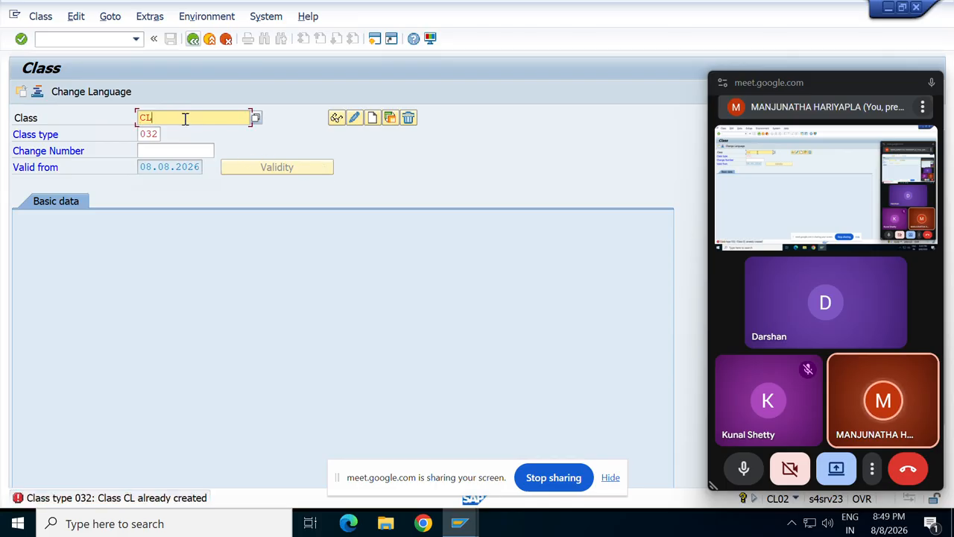
pyautogui.press('BackSpace')
pyautogui.press('BackSpace')
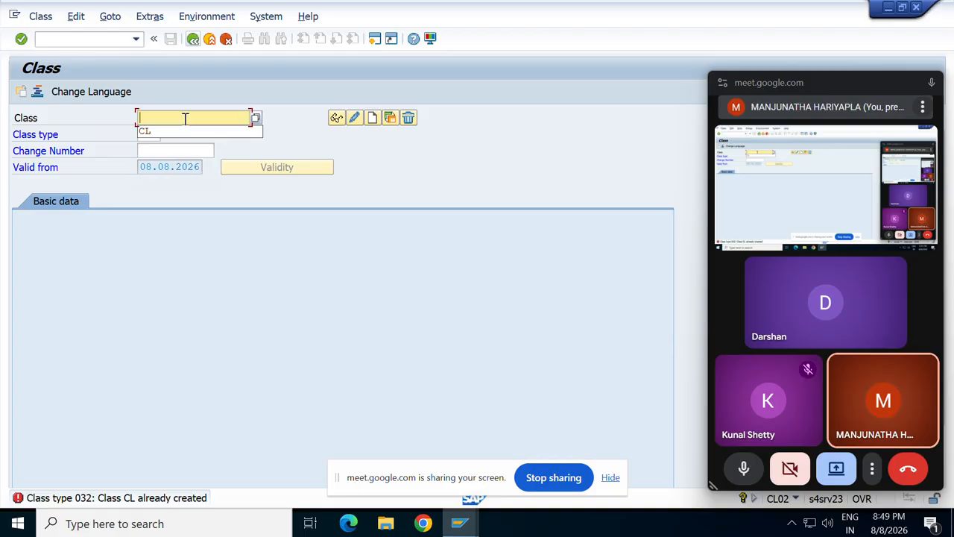
pyautogui.write('DK')
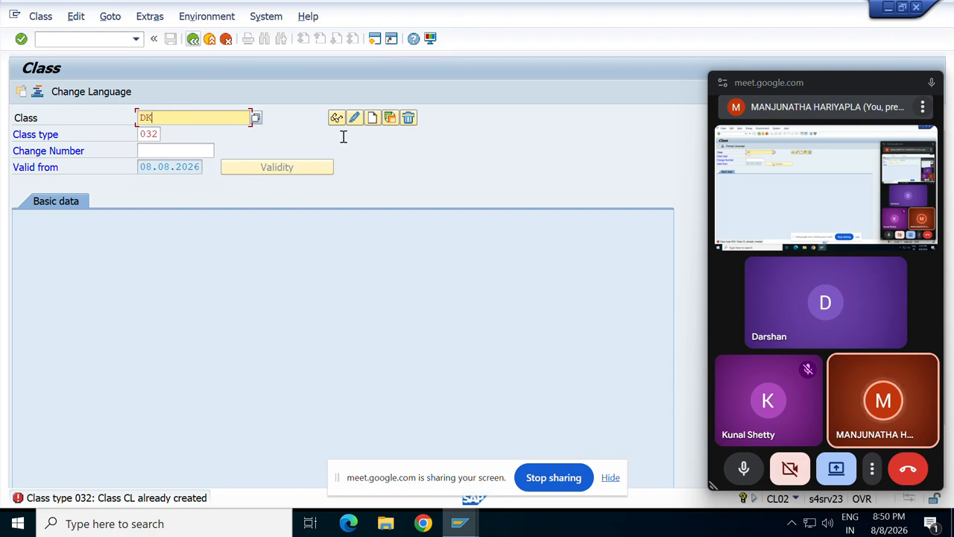
pyautogui.click(373, 120)
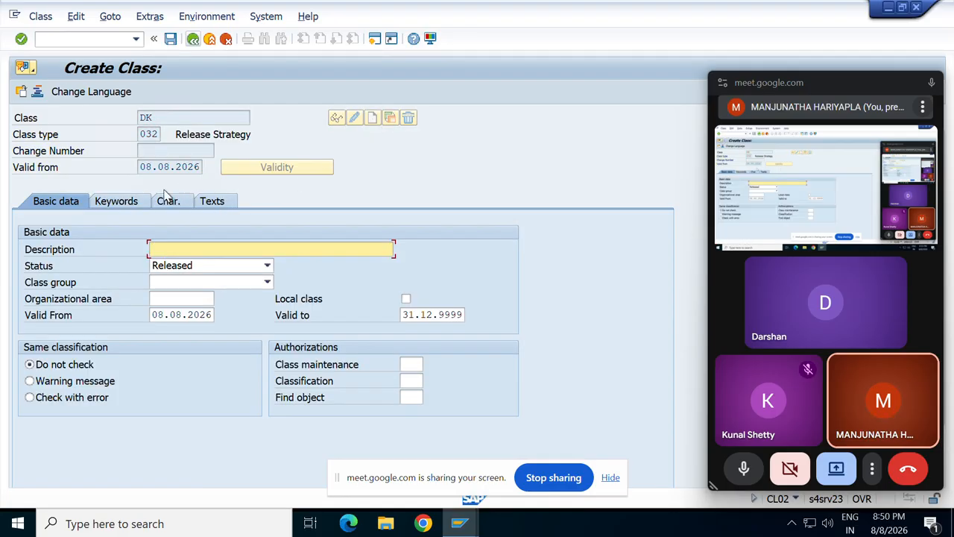
# Step: Set the description of class DK to PO FOR RELEASE
pyautogui.click(169, 203)
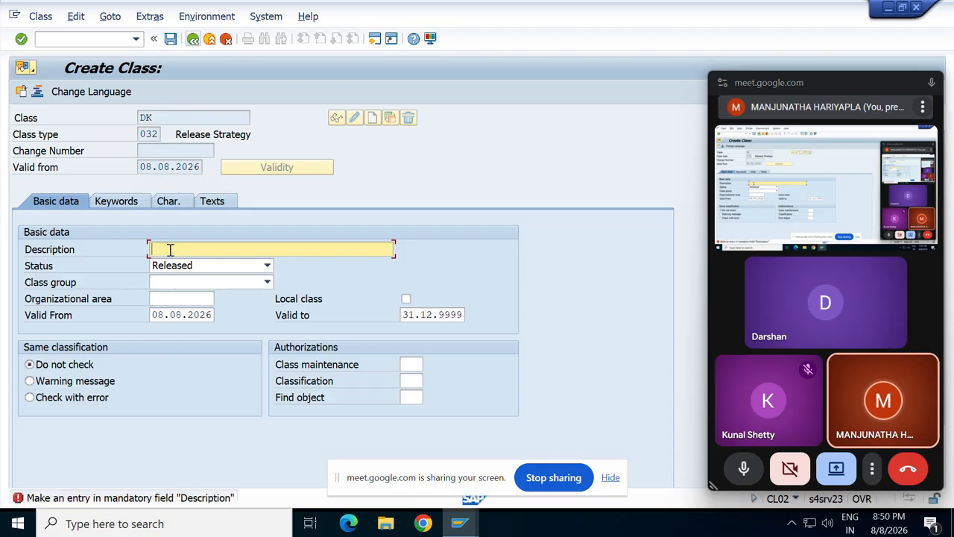
pyautogui.write('p')
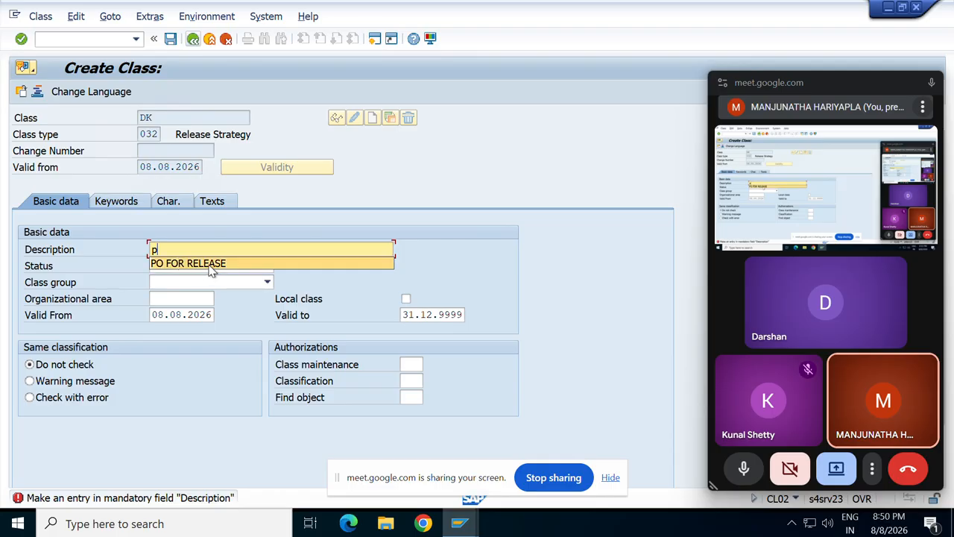
pyautogui.click(242, 264)
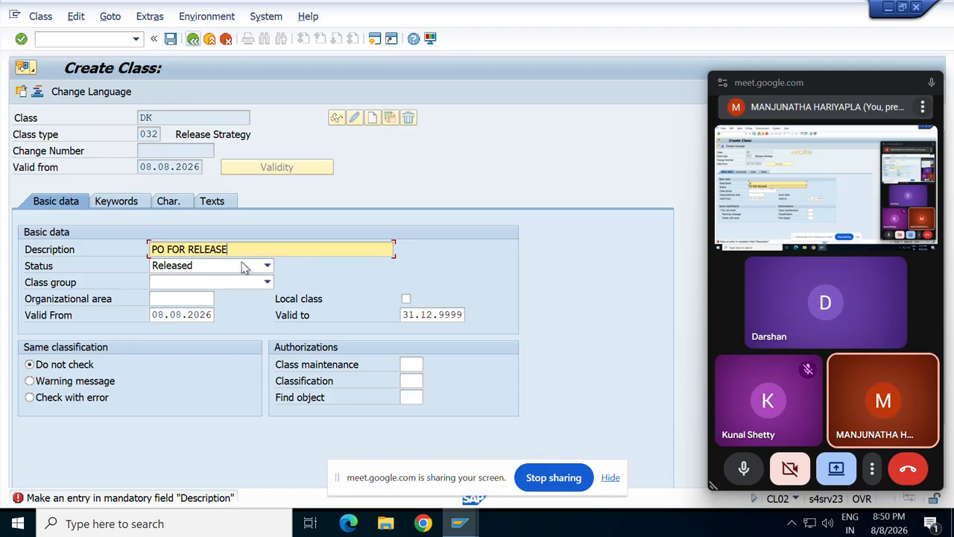
# Step: Keep the status of class DK as Released and extend its description to PO FOR RELEASE DK
pyautogui.click(253, 265)
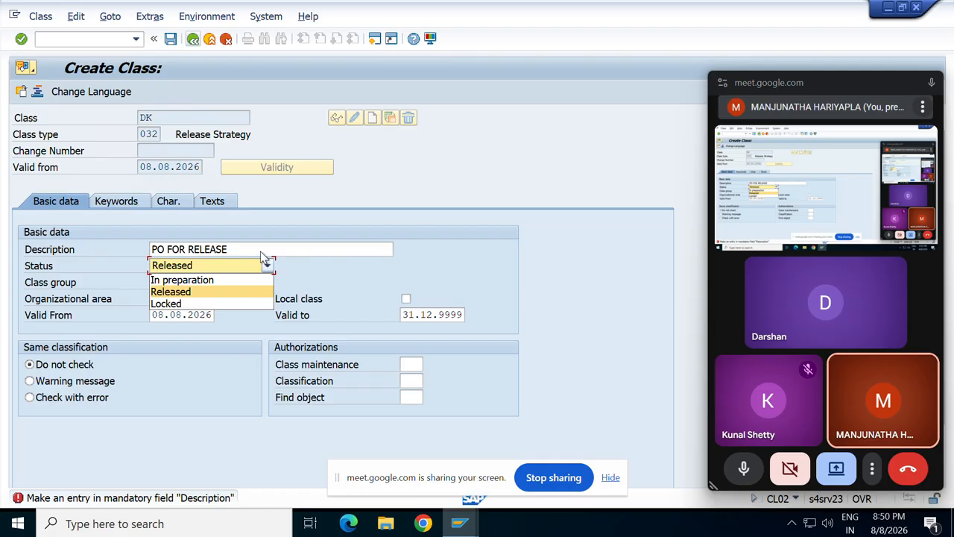
pyautogui.click(265, 264)
pyautogui.click(257, 248)
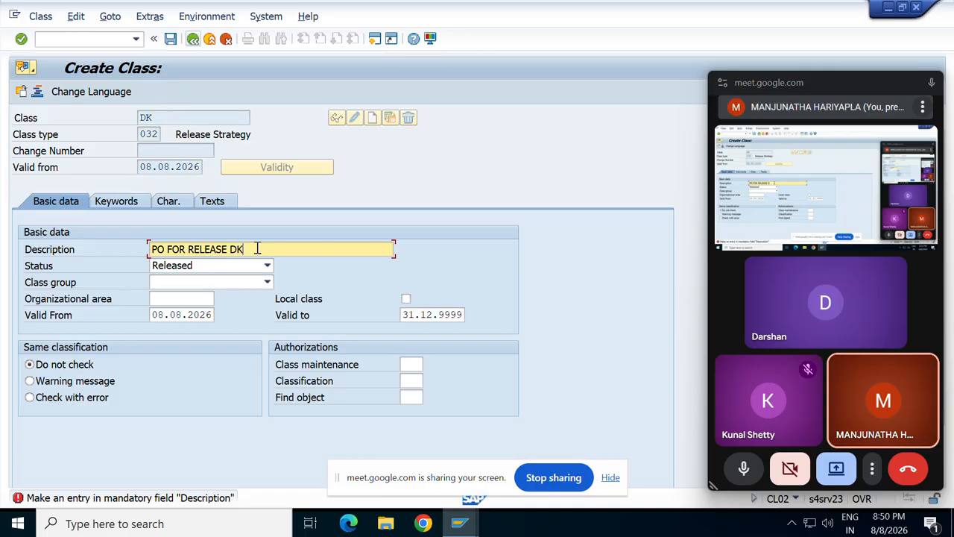
# Step: Assign characteristic CH to class DK, check its basic data and texts, and save the class
pyautogui.click(166, 202)
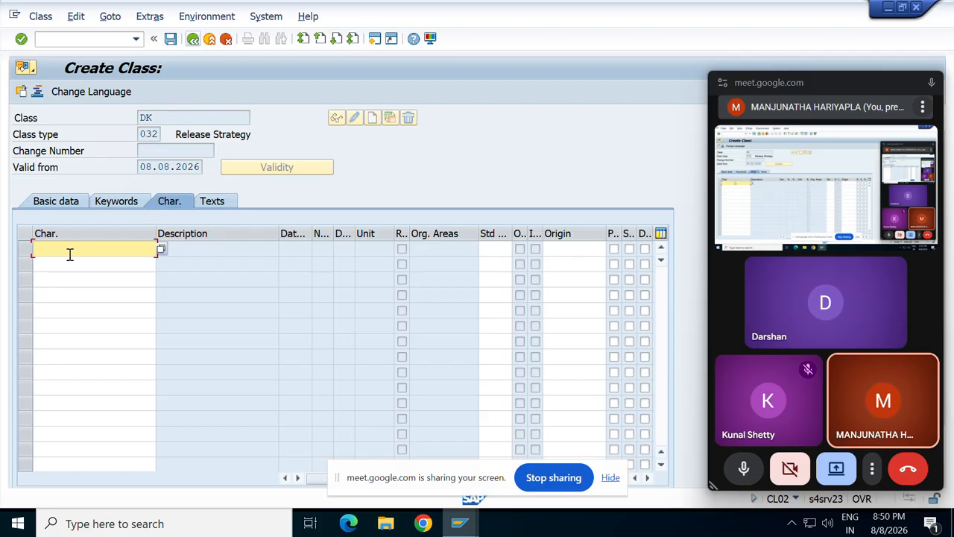
pyautogui.write('CH')
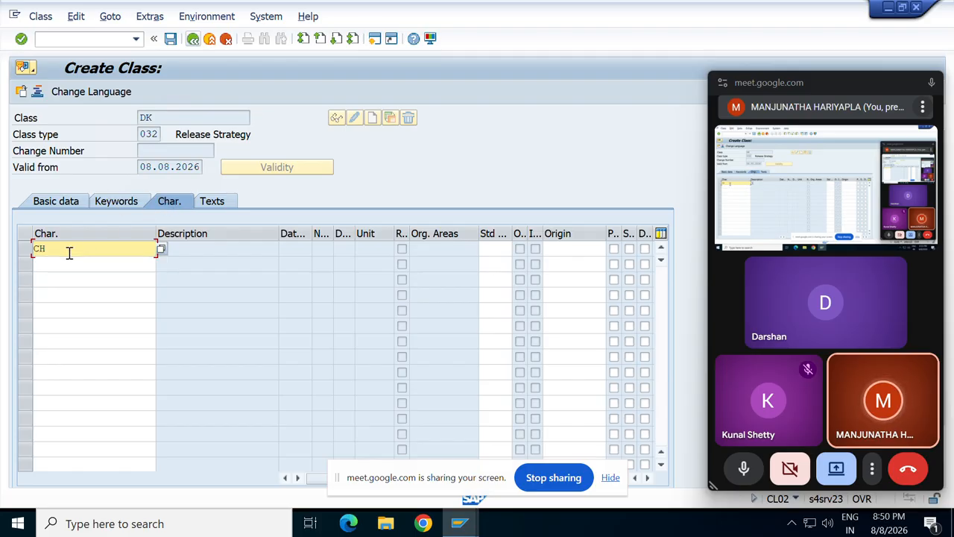
pyautogui.press('Return')
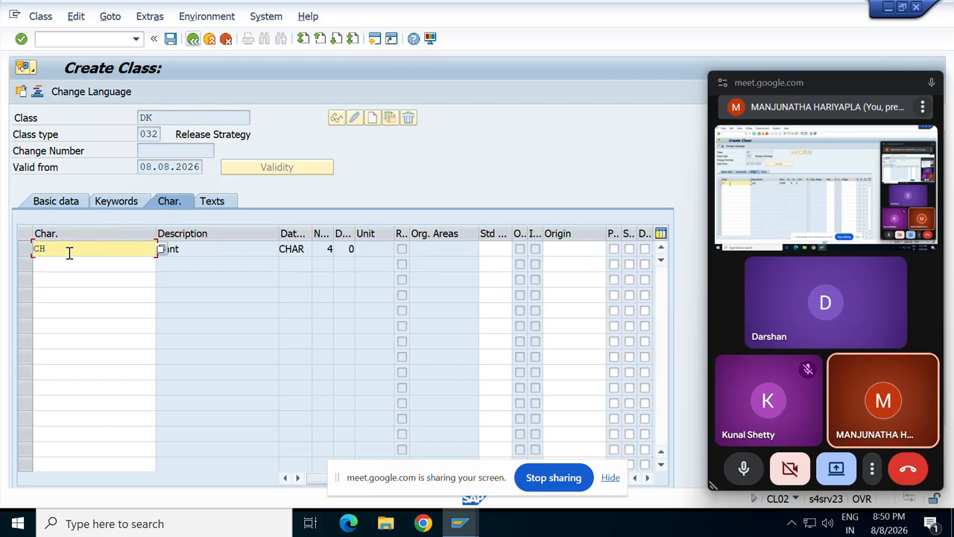
pyautogui.click(59, 202)
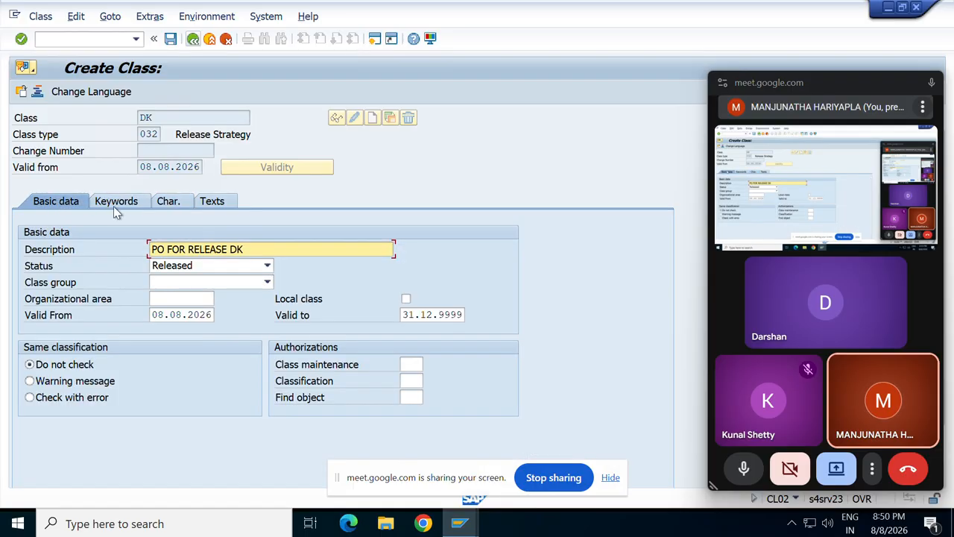
pyautogui.click(214, 203)
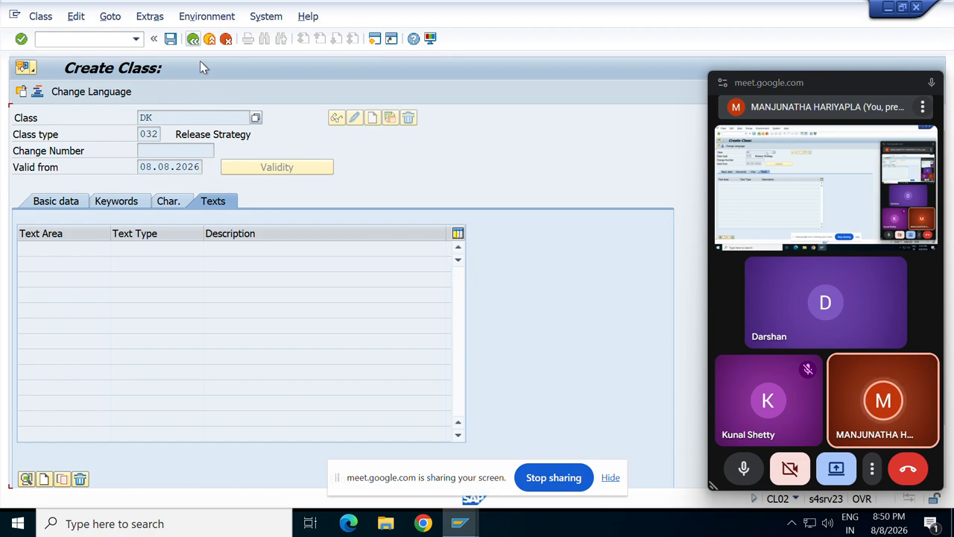
pyautogui.click(171, 39)
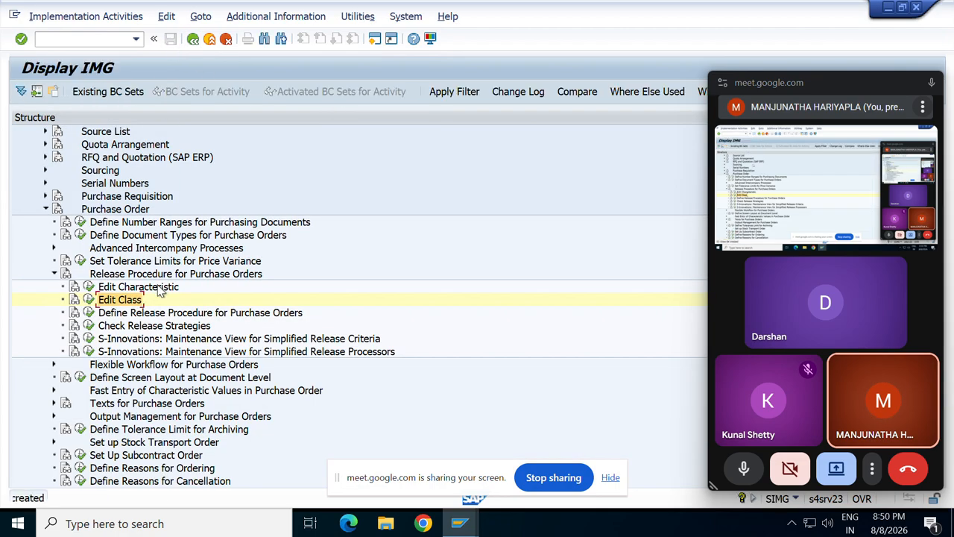
# Step: Display the IMG Activity keys as additional information in the IMG structure and widen their column to show the full keys
pyautogui.click(295, 16)
pyautogui.moveTo(330, 41)
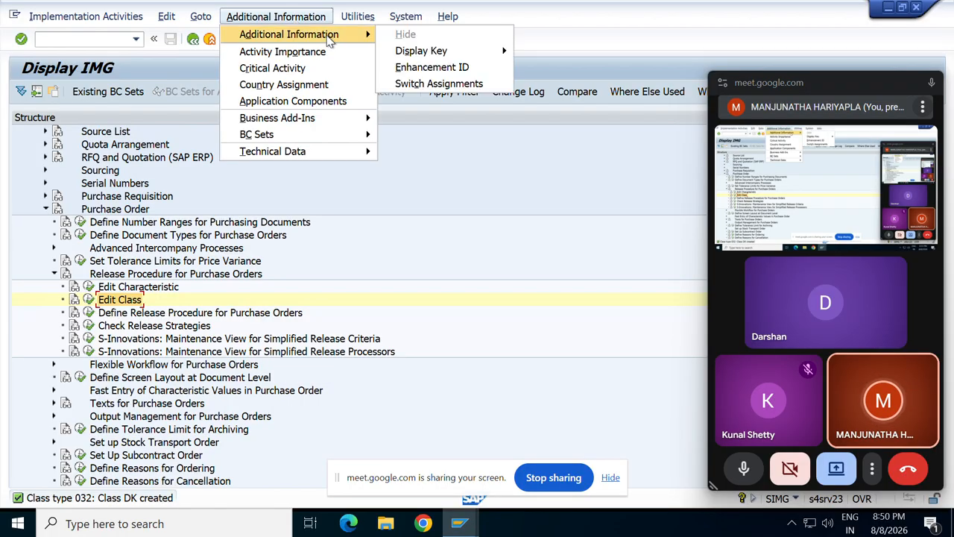
pyautogui.click(358, 16)
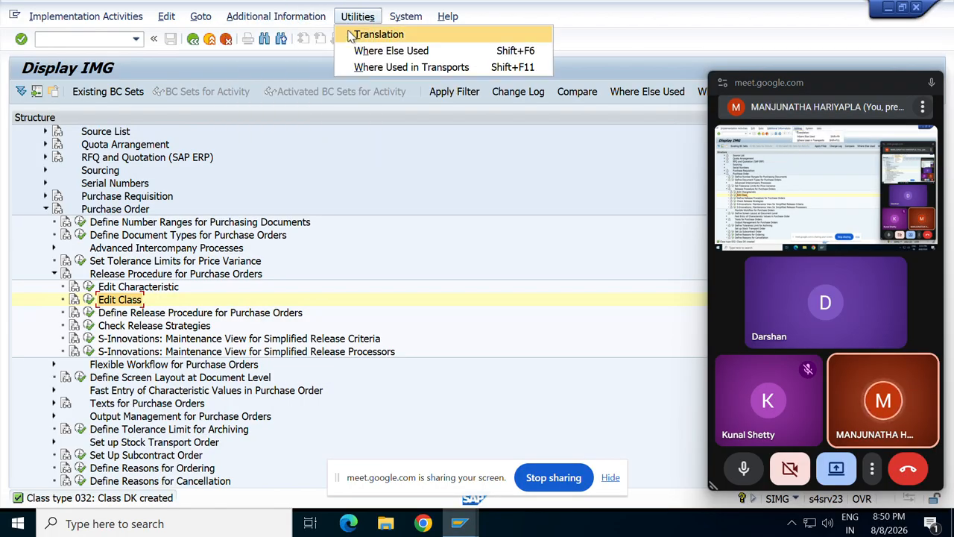
pyautogui.moveTo(307, 17)
pyautogui.moveTo(345, 39)
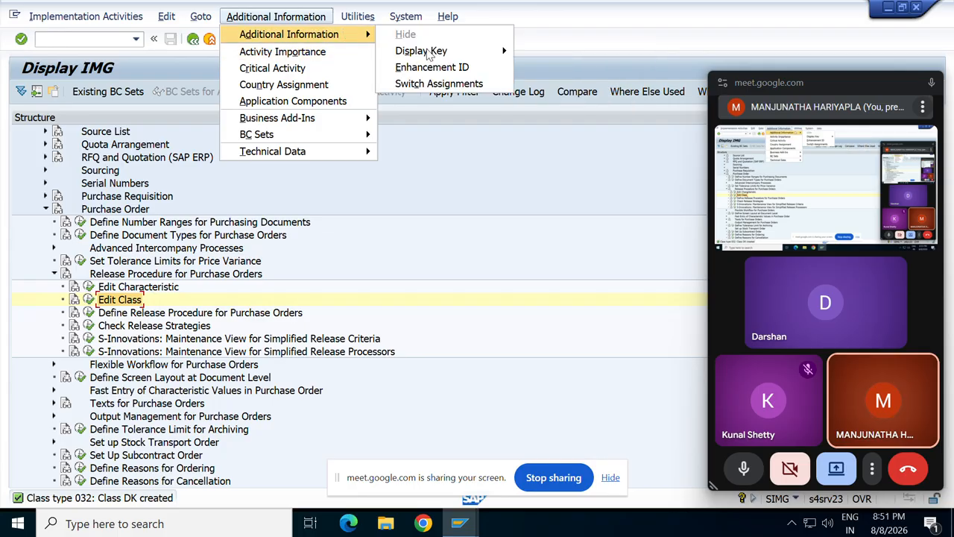
pyautogui.moveTo(510, 64)
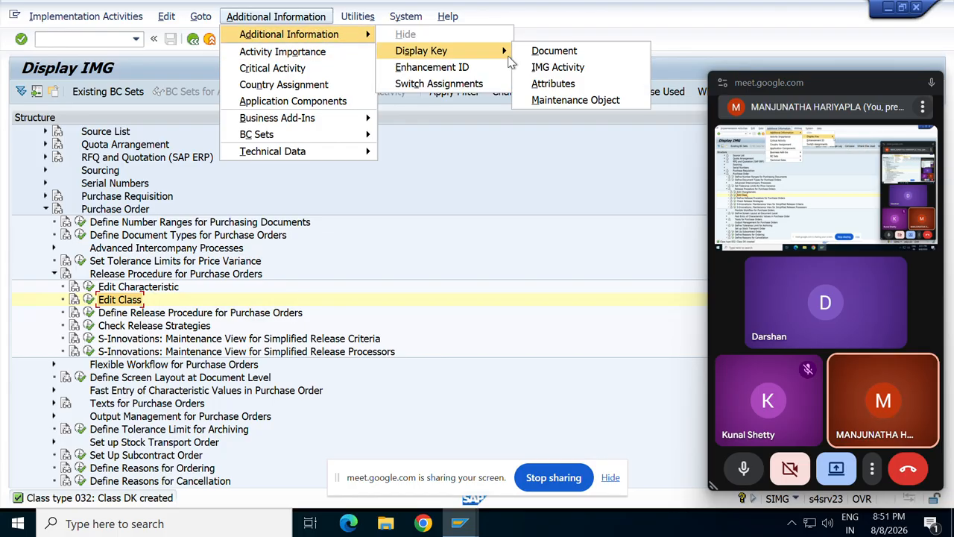
pyautogui.click(557, 69)
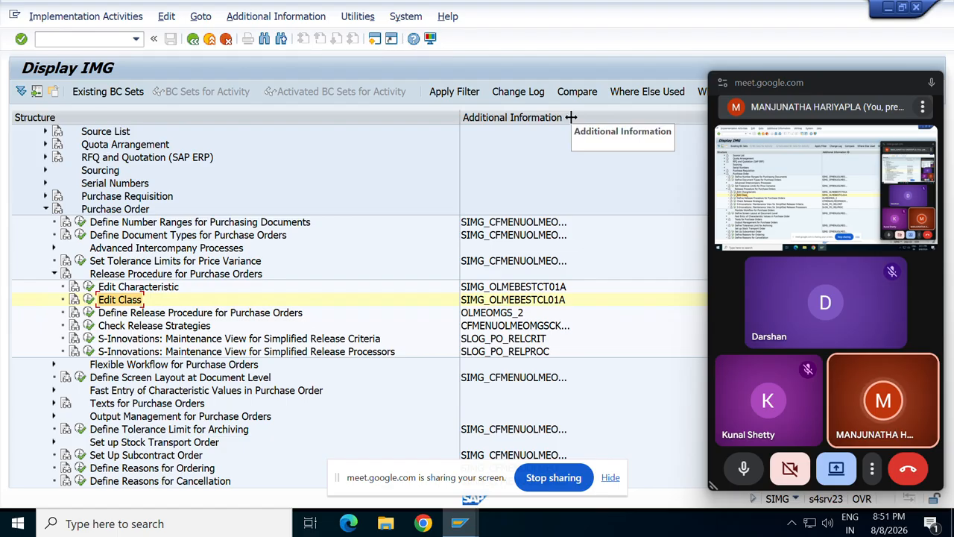
pyautogui.moveTo(571, 117); pyautogui.dragTo(628, 117)
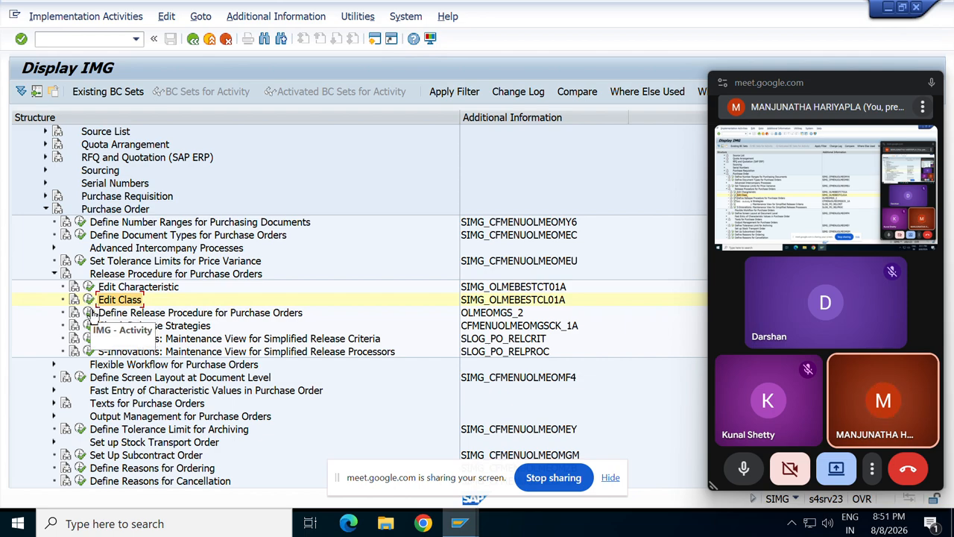
# Step: In Release Groups under Define Release Procedure for Purchase Orders, delete group RD with class CL and save to the proposed customizing request
pyautogui.click(88, 300)
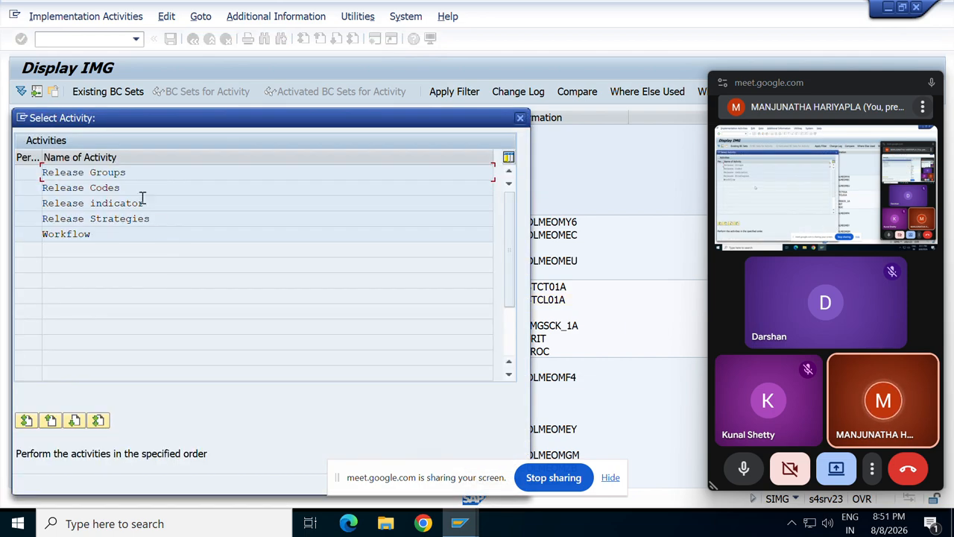
pyautogui.doubleClick(94, 175)
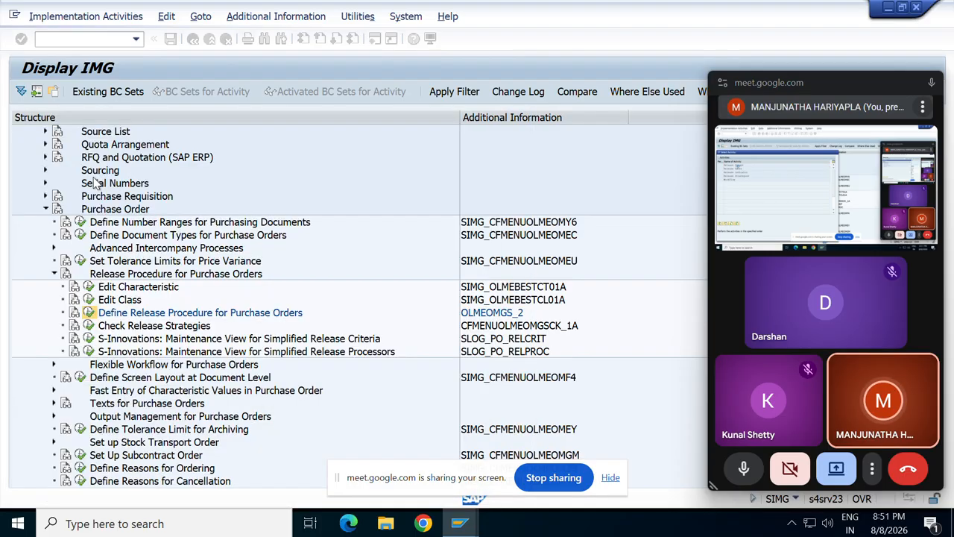
pyautogui.click(18, 135)
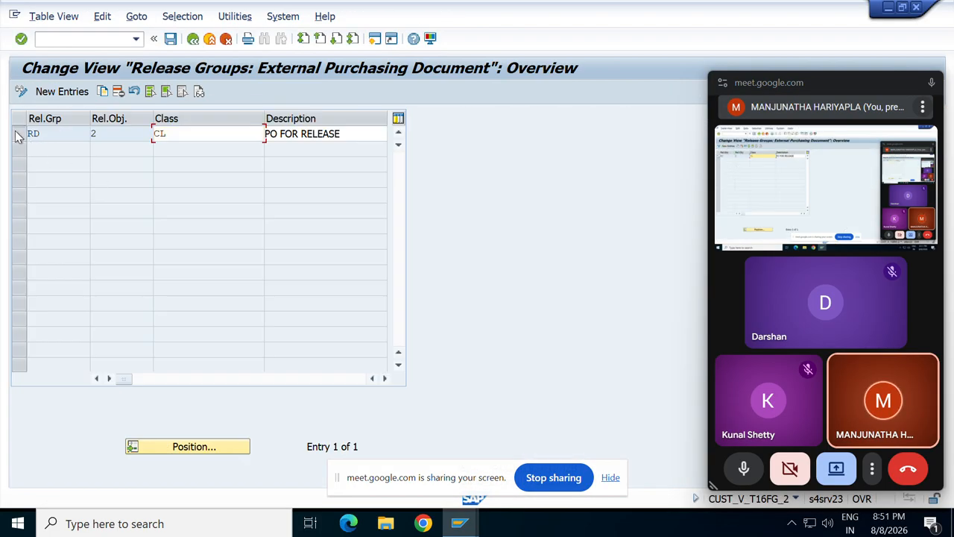
pyautogui.click(118, 94)
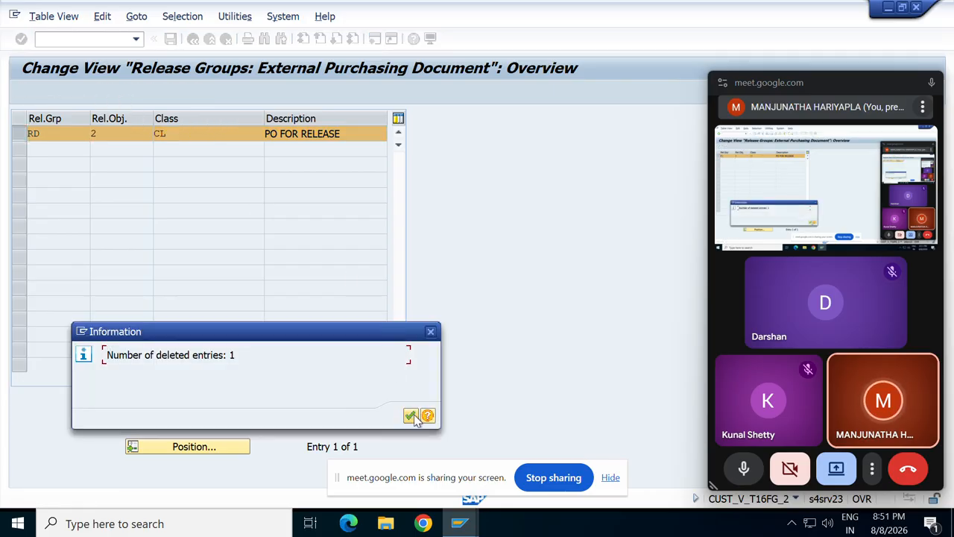
pyautogui.click(412, 416)
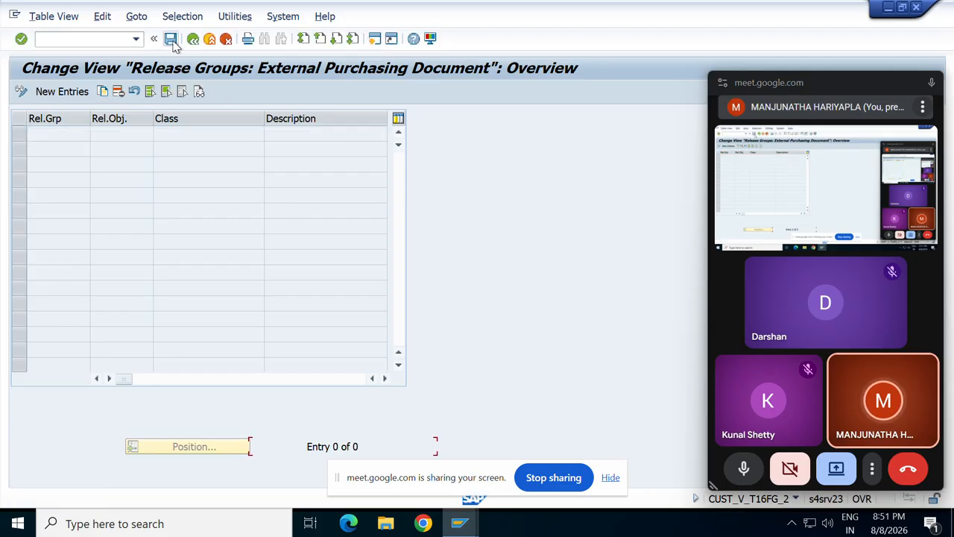
pyautogui.click(171, 41)
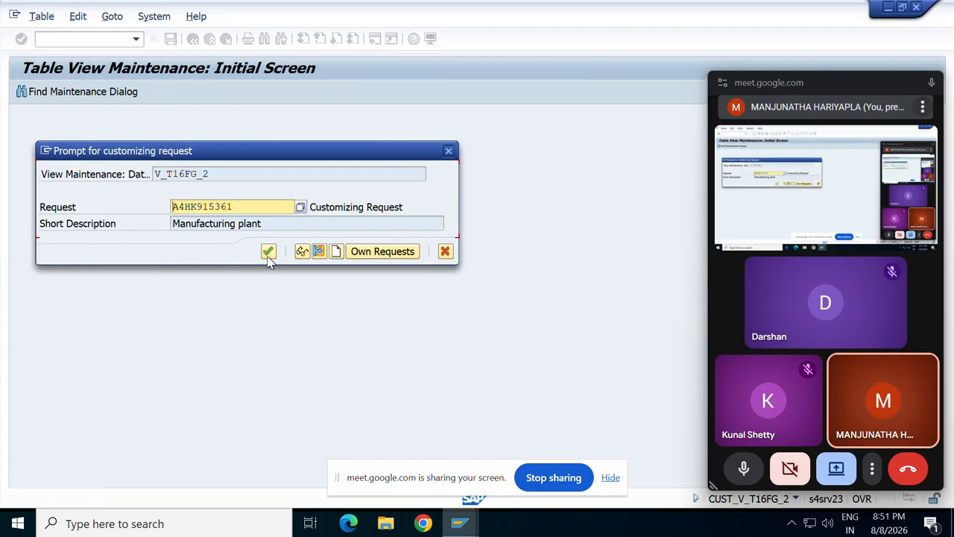
pyautogui.click(268, 252)
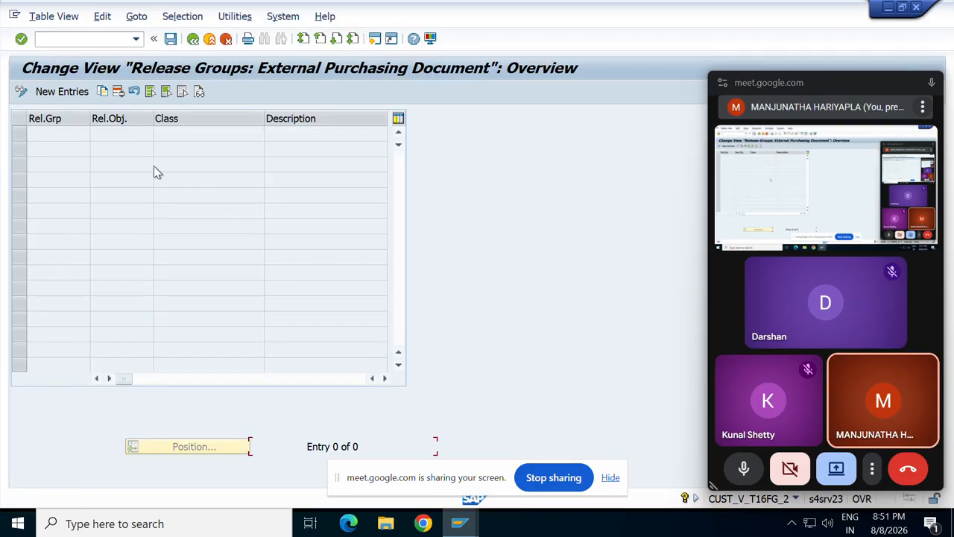
# Step: Add a new release group RG with class DK and the description PO FOR RELEASE
pyautogui.click(63, 91)
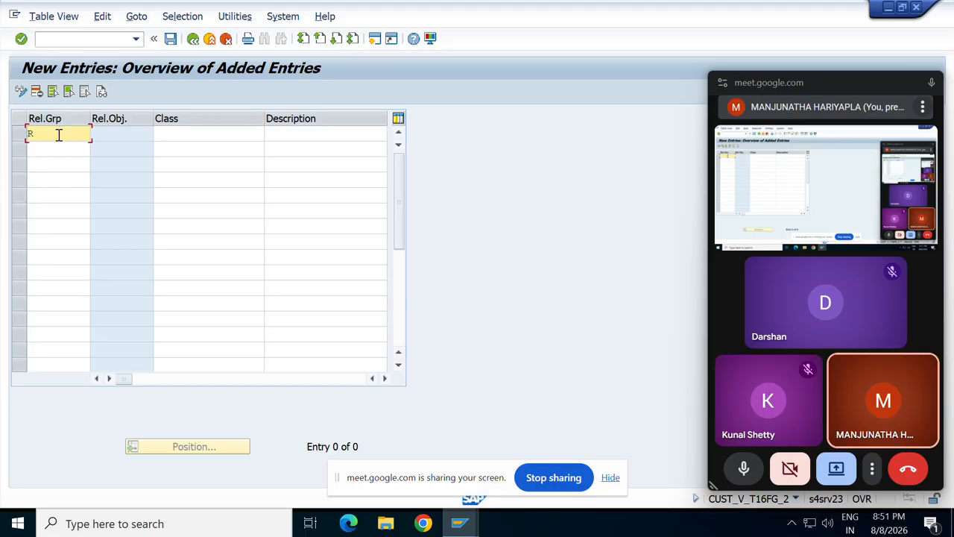
pyautogui.write('RG')
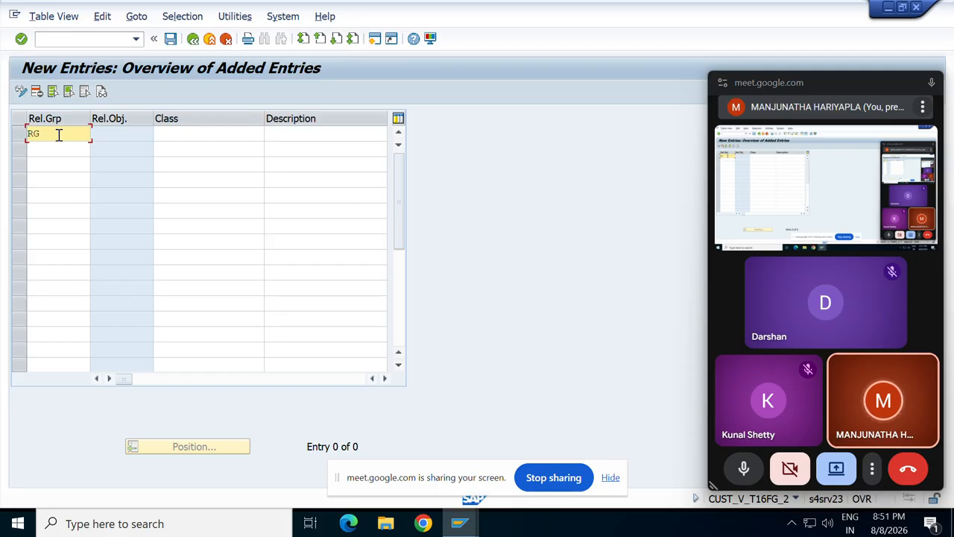
pyautogui.click(201, 133)
pyautogui.write('DK')
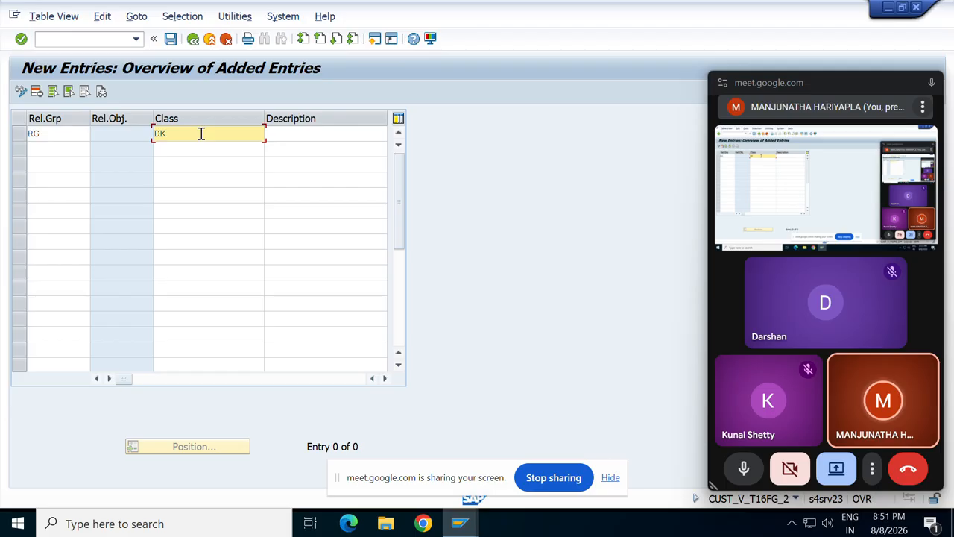
pyautogui.click(322, 133)
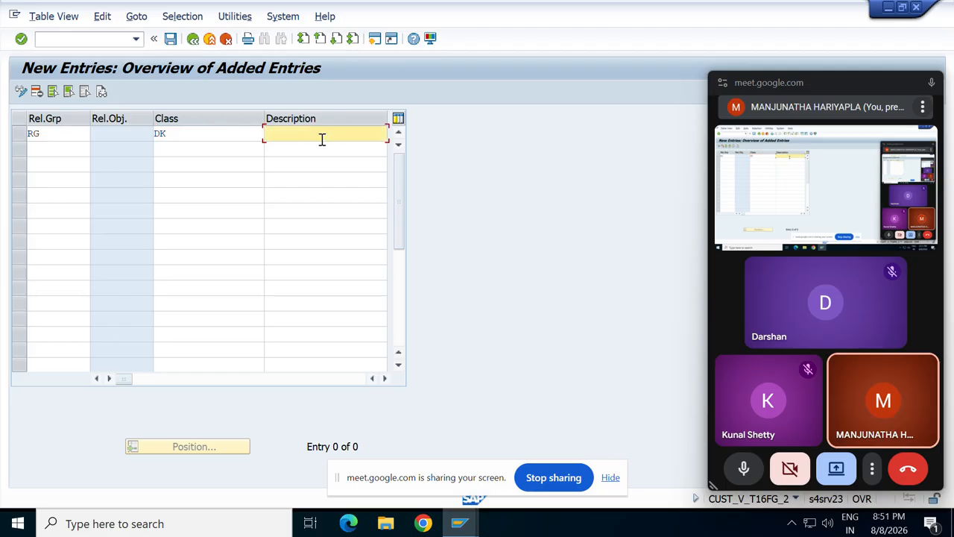
pyautogui.write('PO')
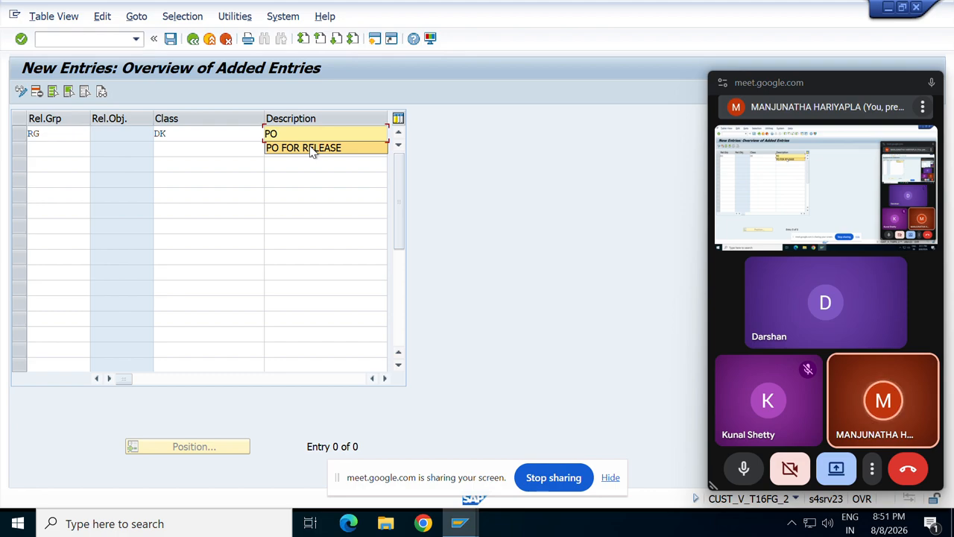
pyautogui.click(315, 148)
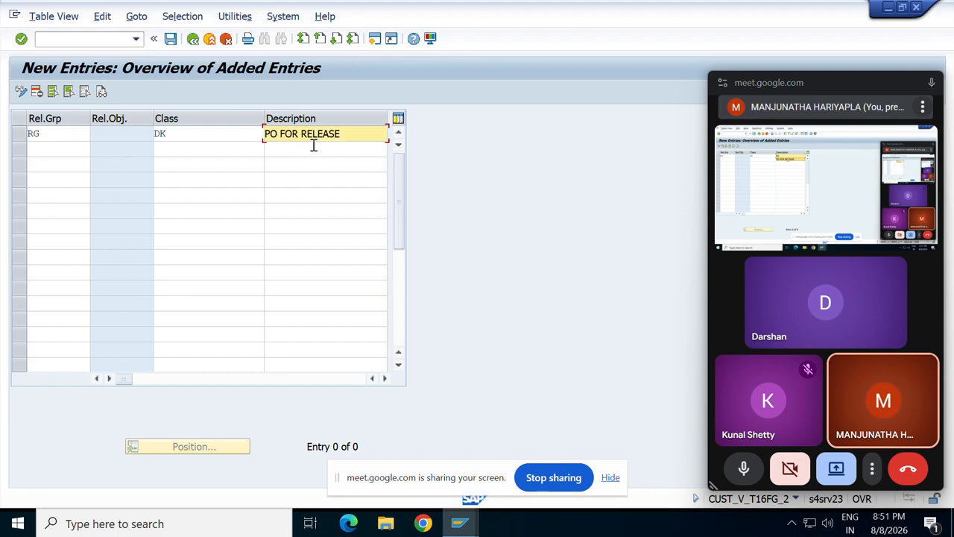
pyautogui.click(314, 146)
pyautogui.click(353, 134)
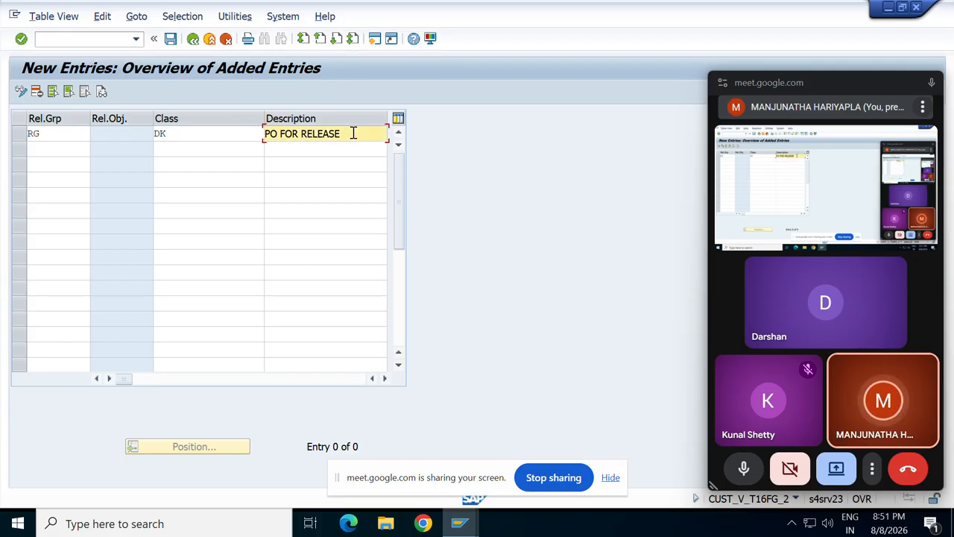
pyautogui.doubleClick(353, 134)
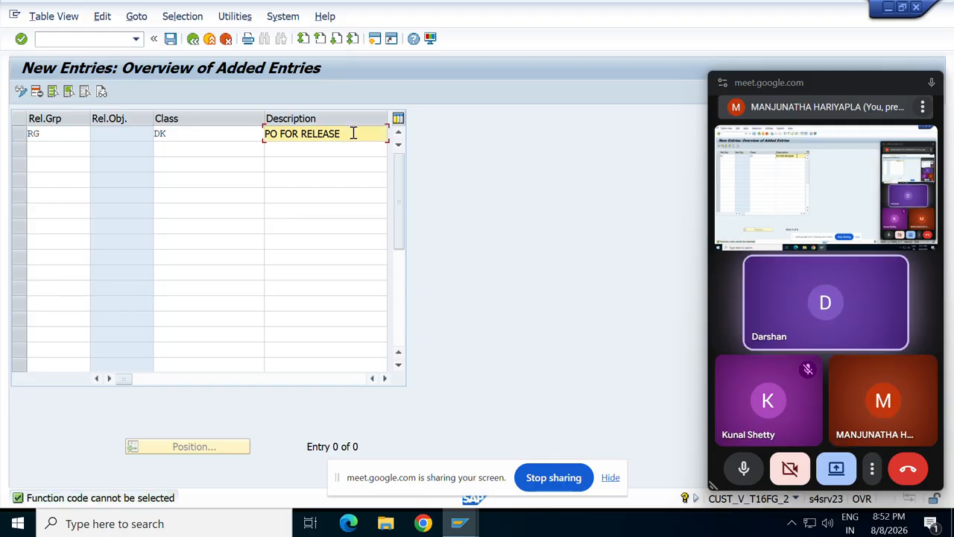
pyautogui.press('Return')
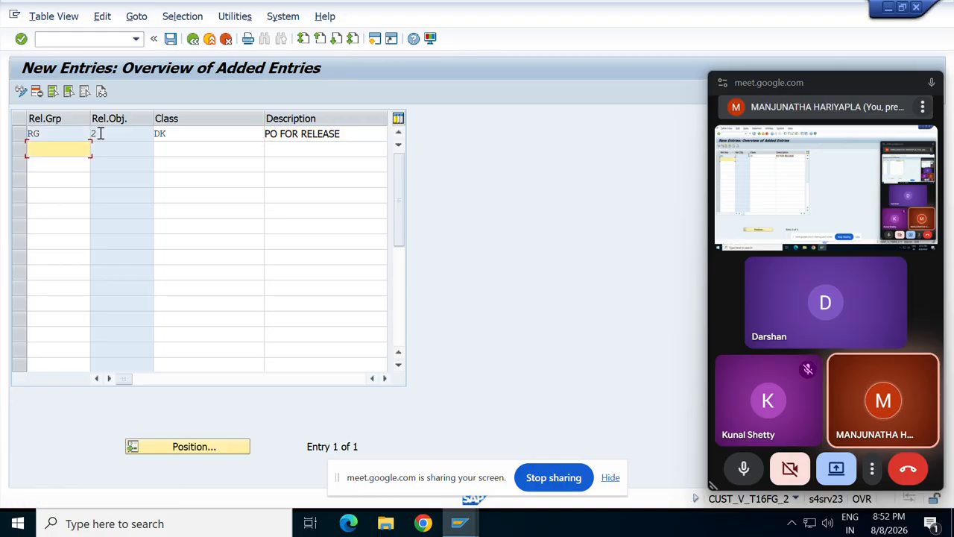
# Step: Save release group RG and open the Release Codes activity from the release procedure's activity list
pyautogui.click(17, 134)
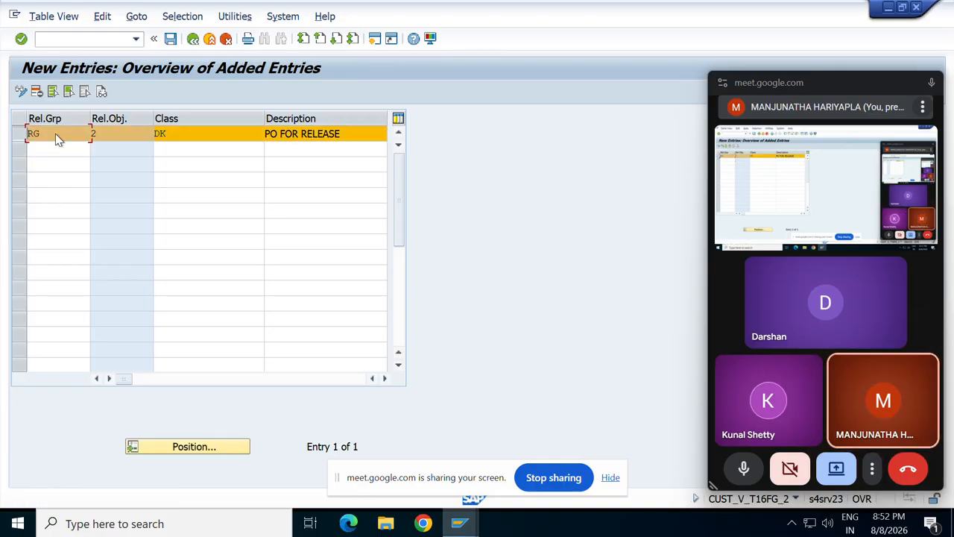
pyautogui.click(171, 38)
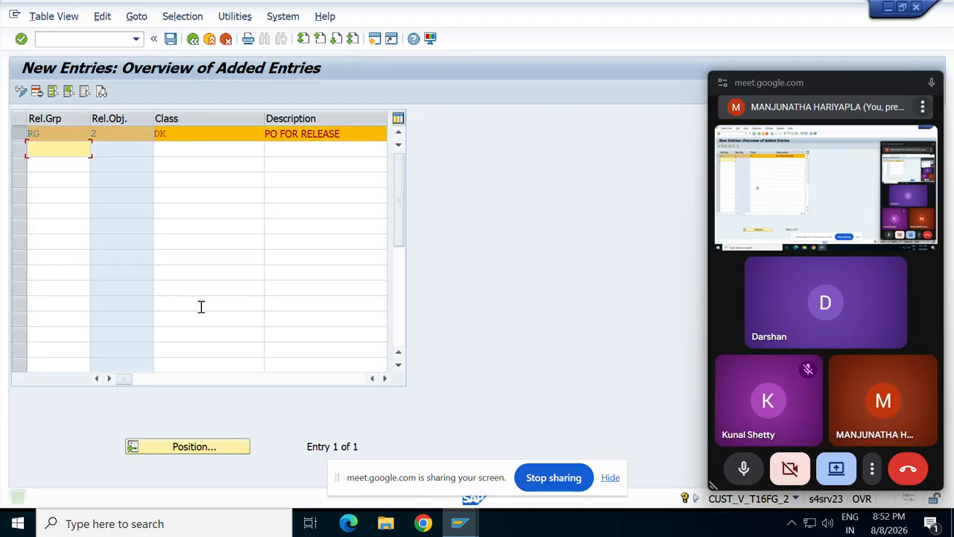
pyautogui.click(192, 41)
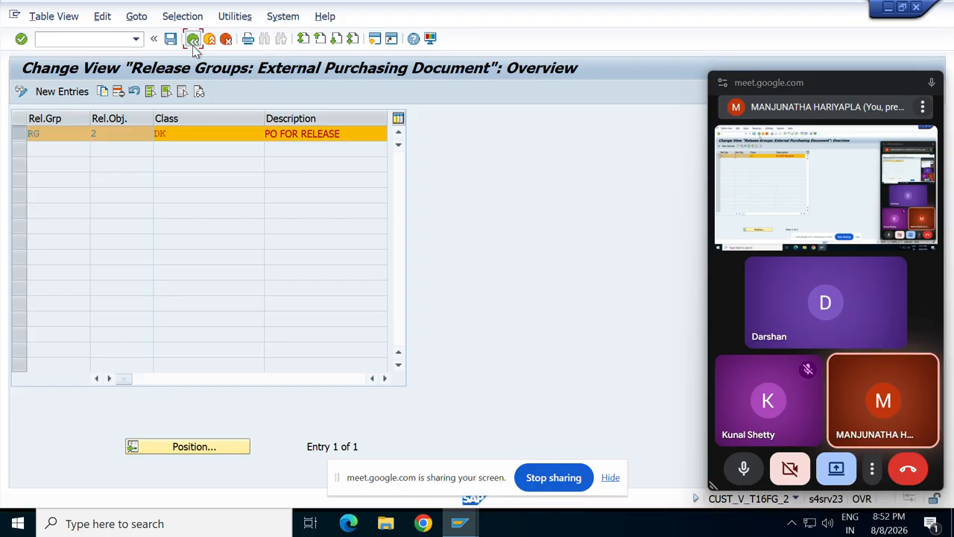
pyautogui.click(192, 41)
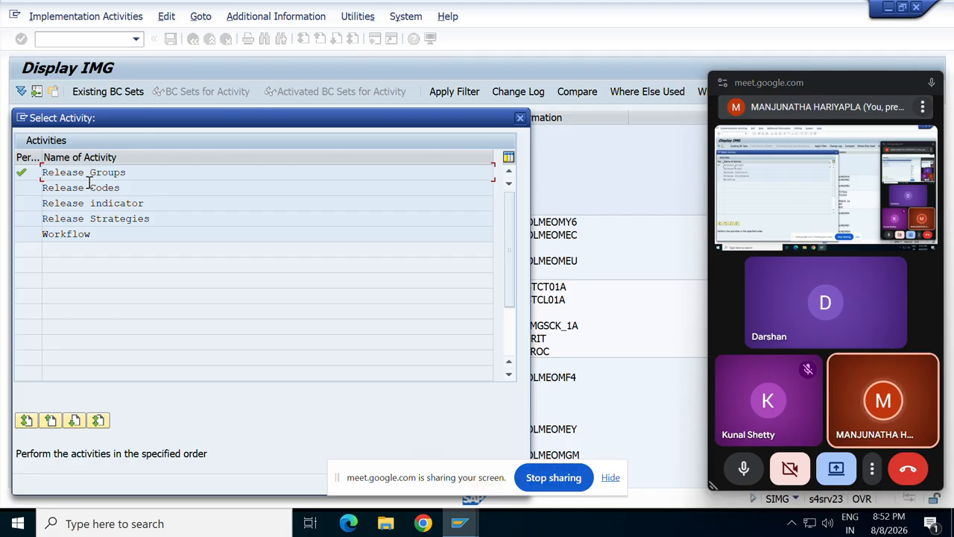
pyautogui.doubleClick(61, 188)
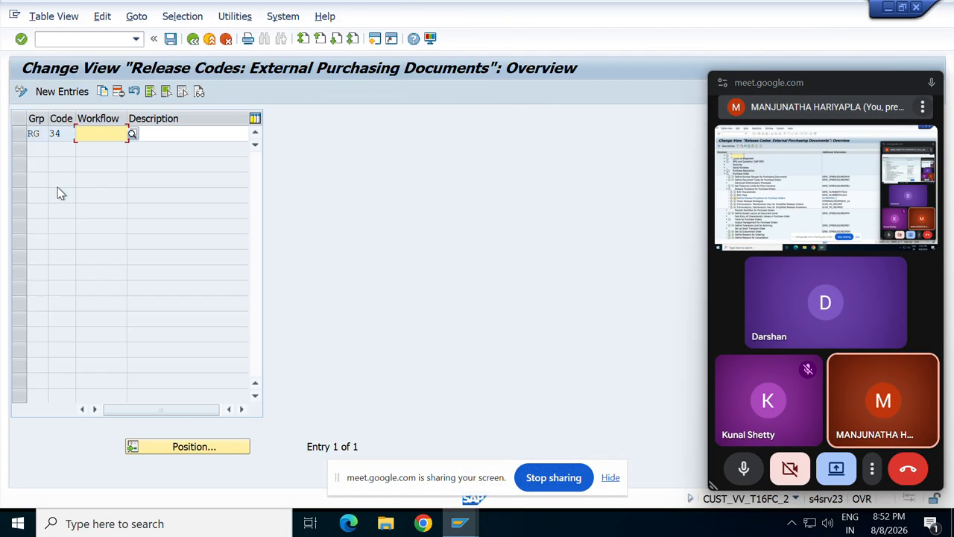
# Step: Delete release code 34 of group RG and save the deletion to the proposed customizing request
pyautogui.click(22, 135)
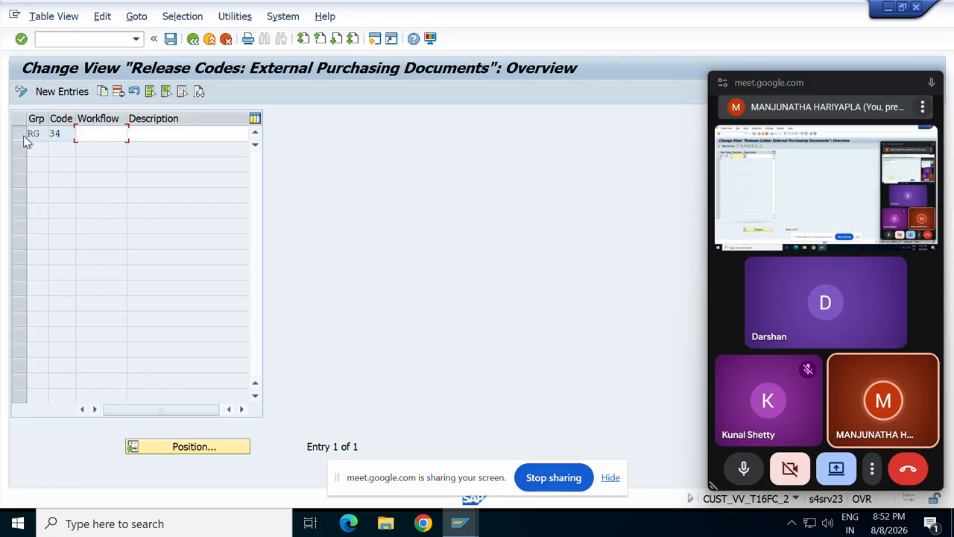
pyautogui.click(118, 92)
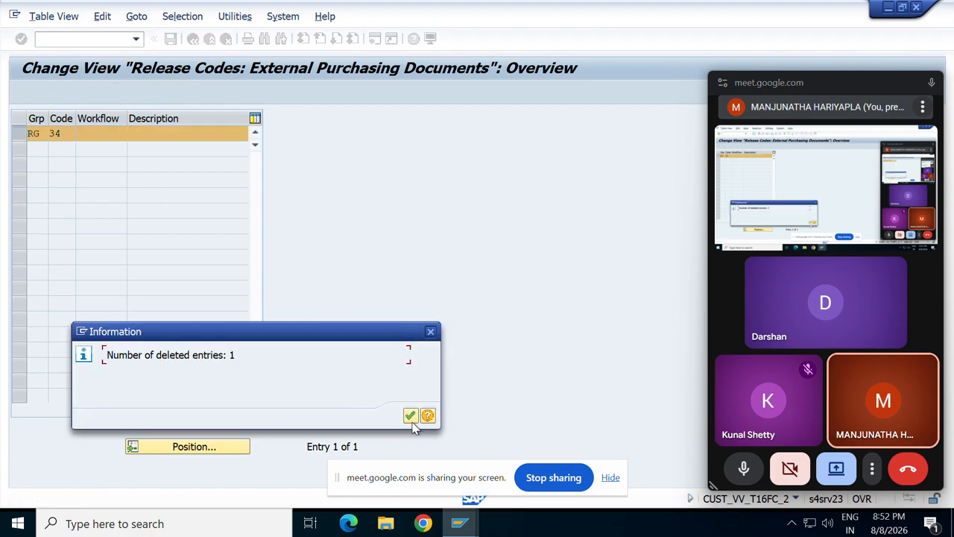
pyautogui.click(410, 416)
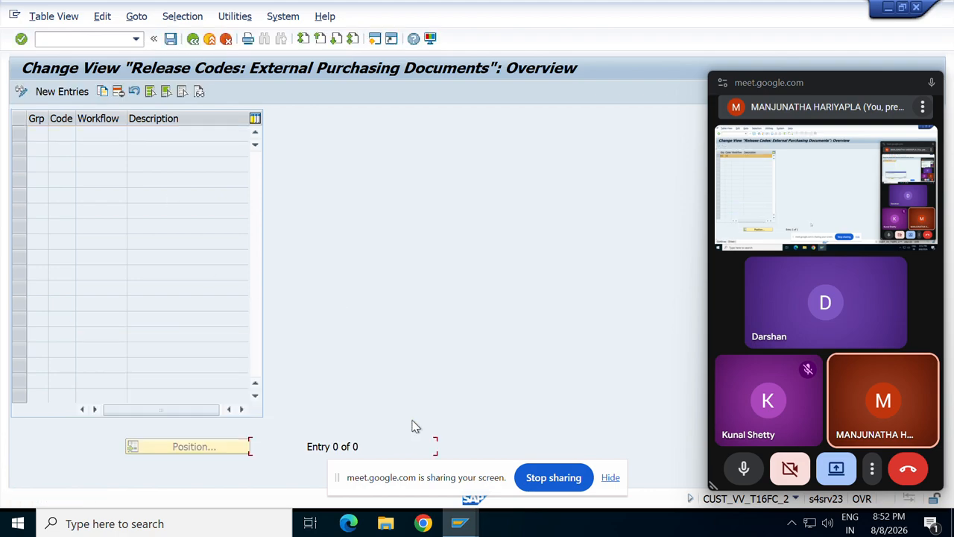
pyautogui.click(170, 39)
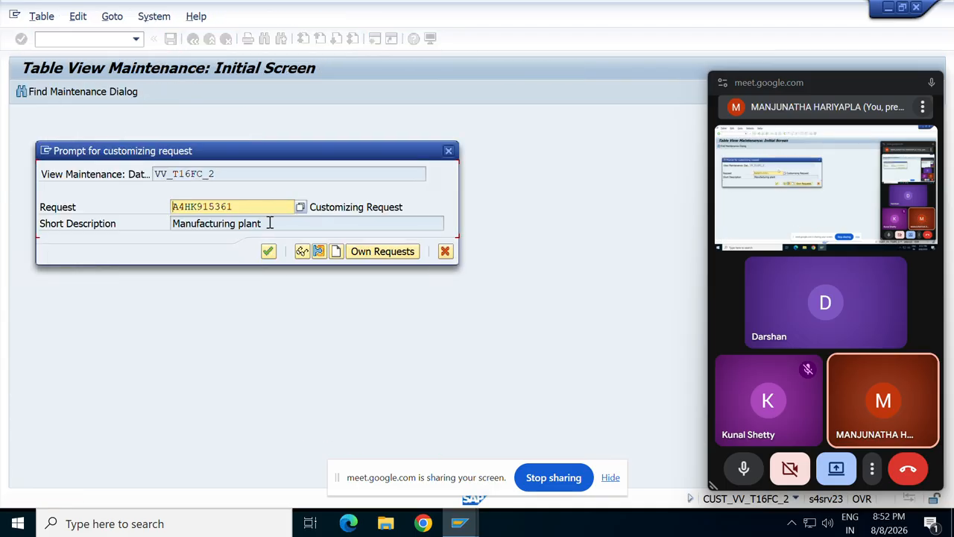
pyautogui.click(268, 252)
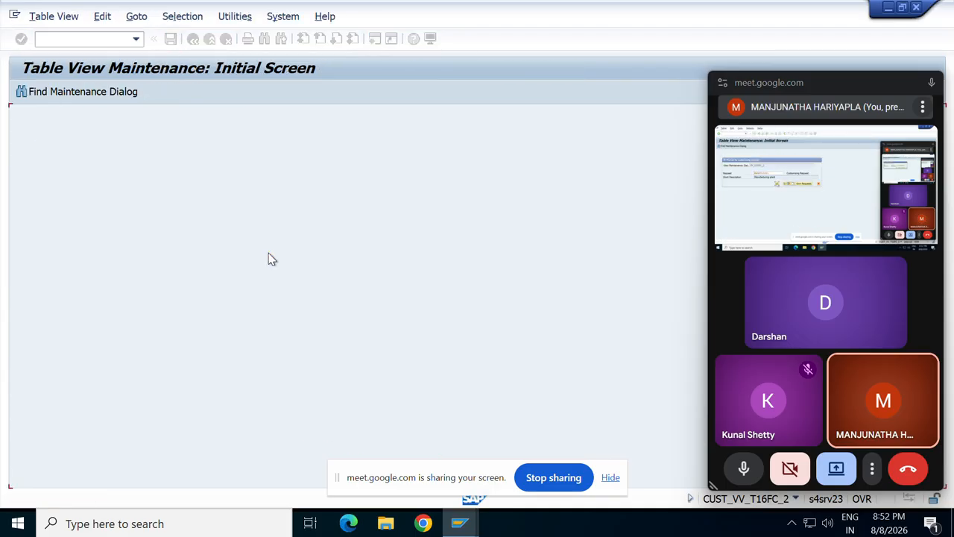
# Step: Add a new release code DK for release group RG with the first approver's name as its description
pyautogui.click(62, 94)
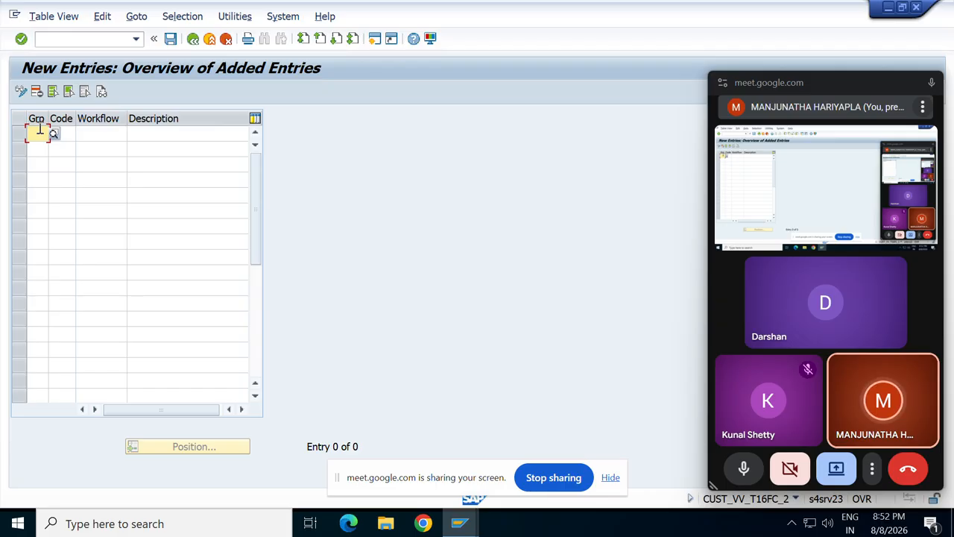
pyautogui.write('RG')
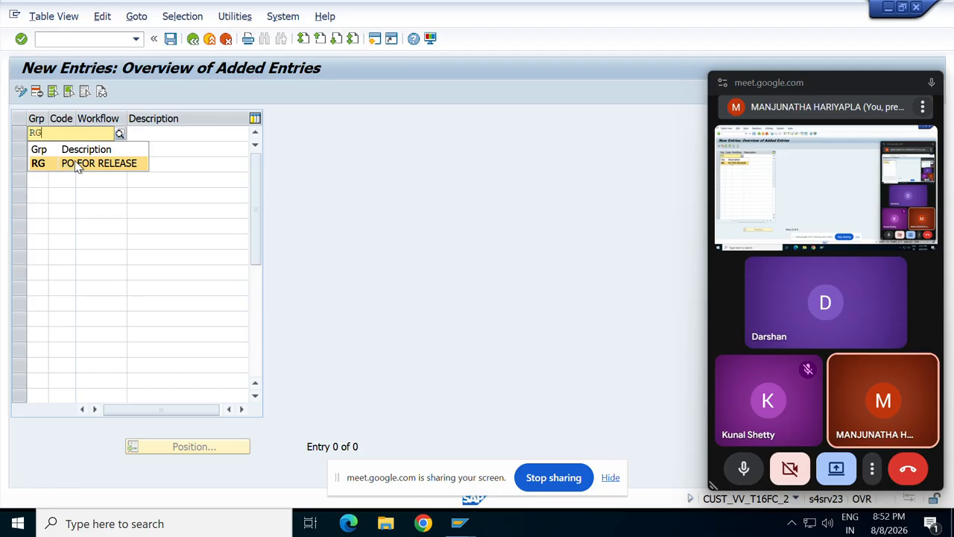
pyautogui.click(77, 164)
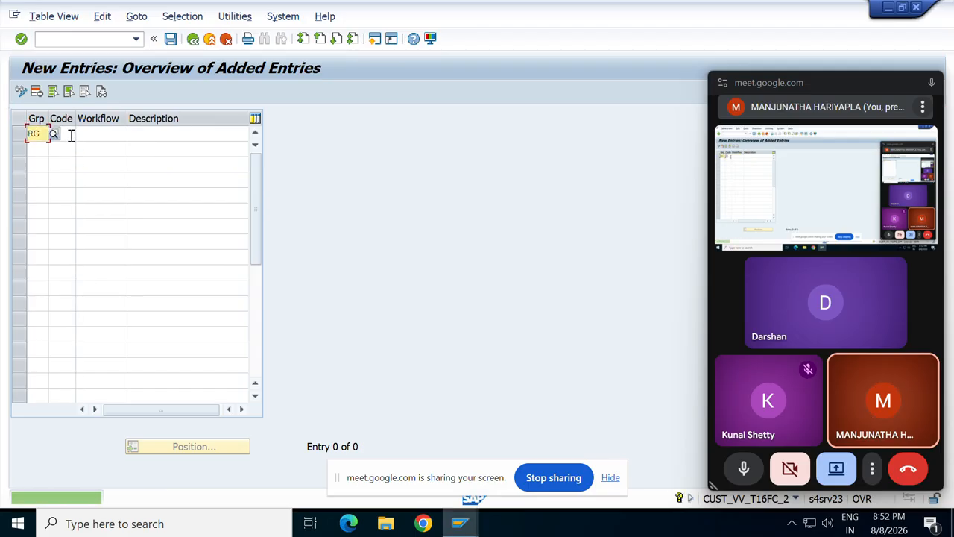
pyautogui.click(70, 134)
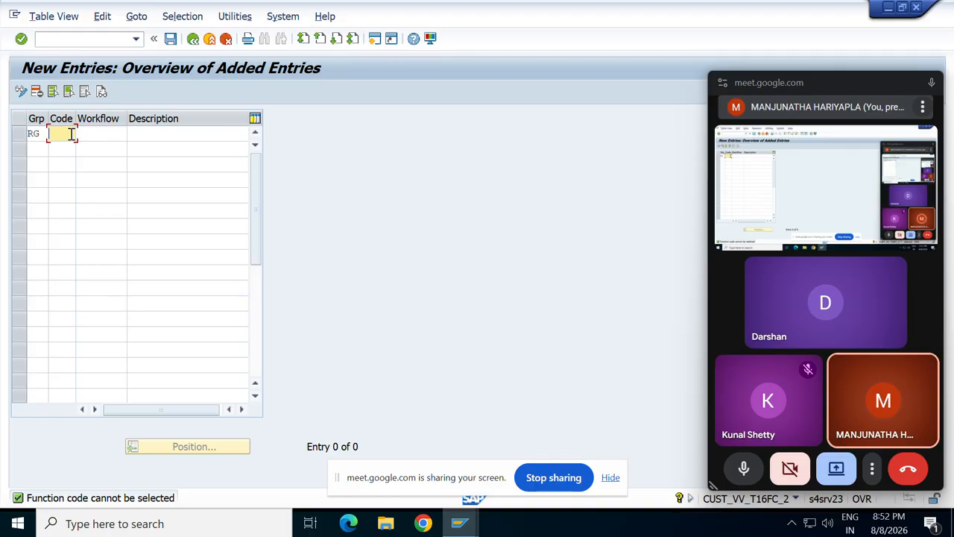
pyautogui.write('DK')
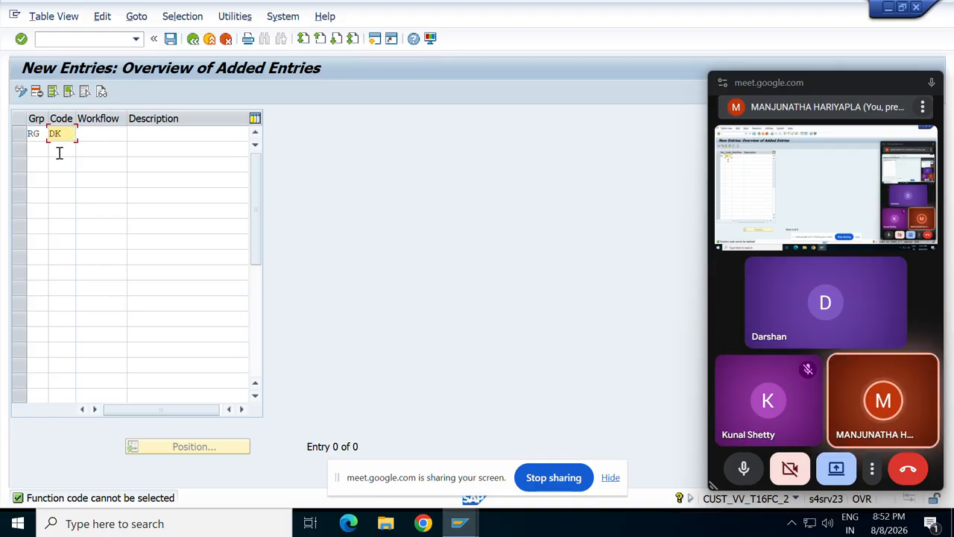
pyautogui.click(140, 135)
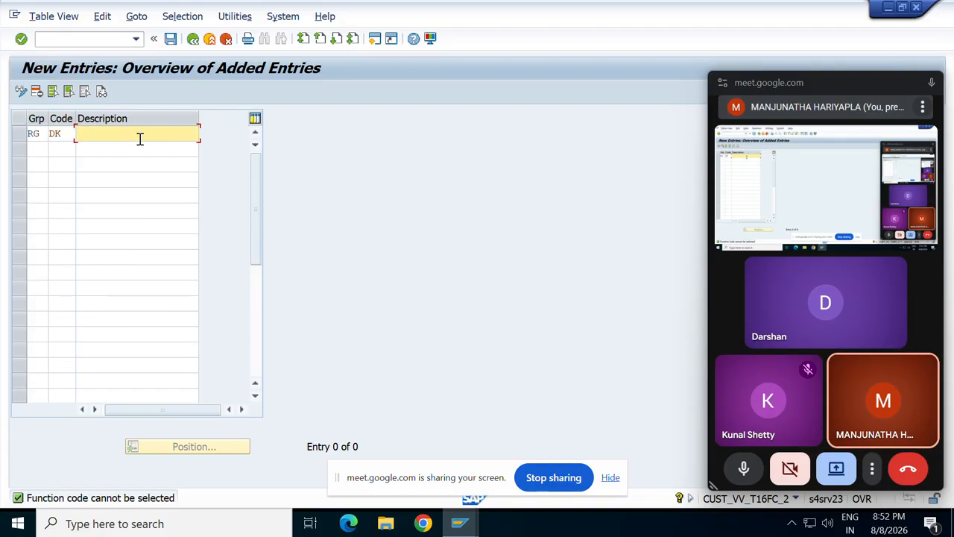
pyautogui.write('DARSHAN')
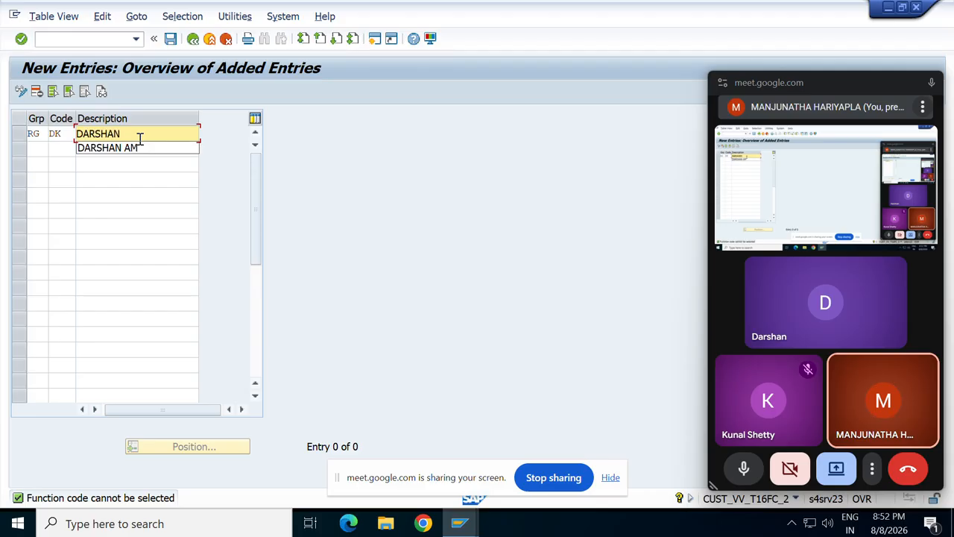
# Step: Add a second release code KS for release group RG with the second approver's name as its description
pyautogui.click(35, 151)
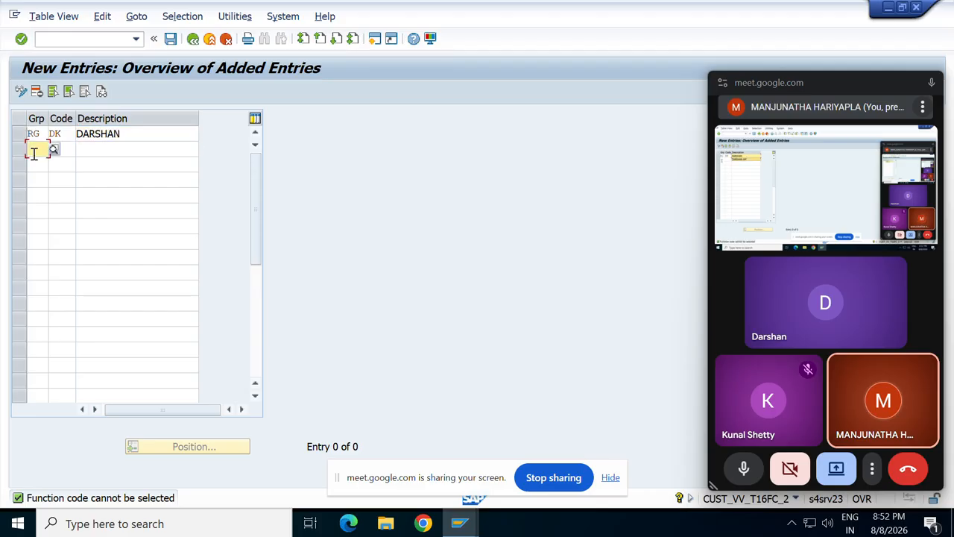
pyautogui.write('RG')
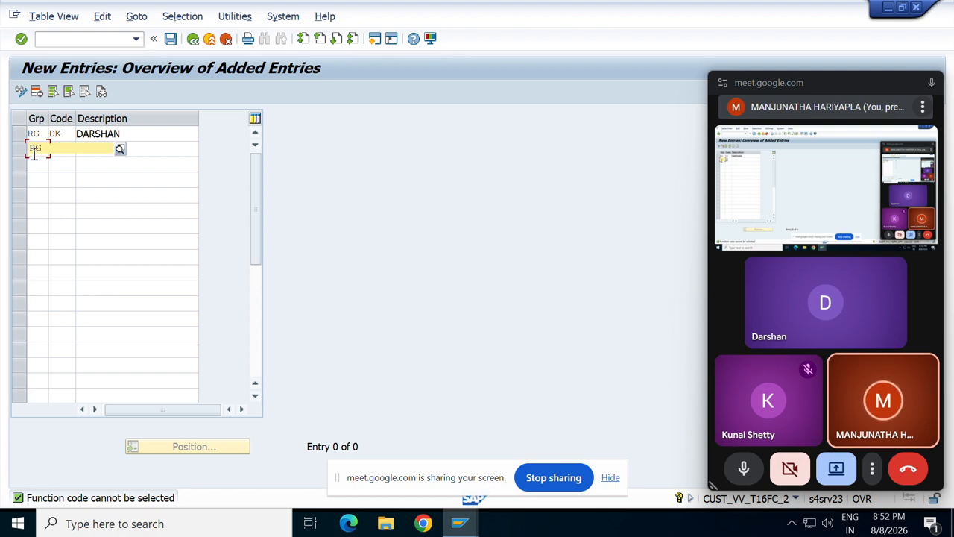
pyautogui.press('Tab')
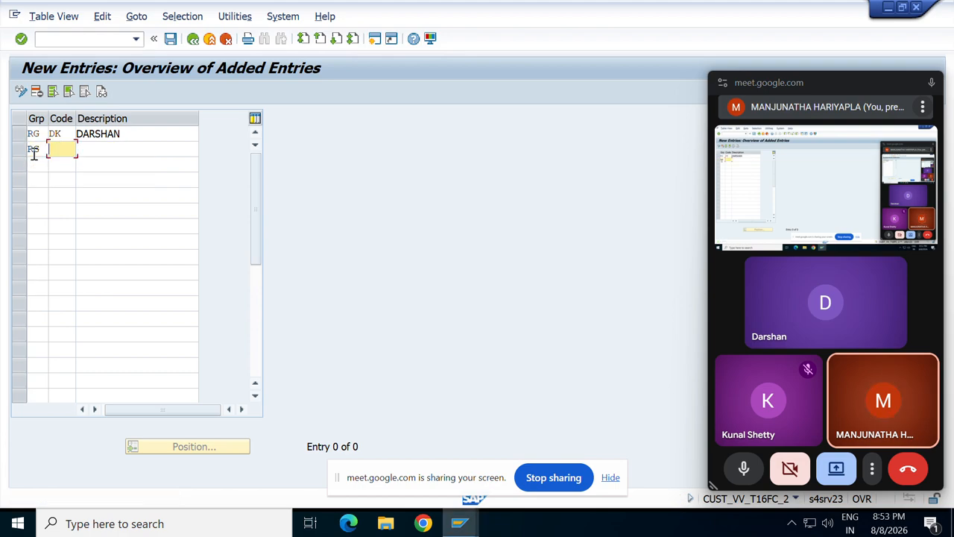
pyautogui.write('KS')
pyautogui.press('Tab')
pyautogui.press('Tab')
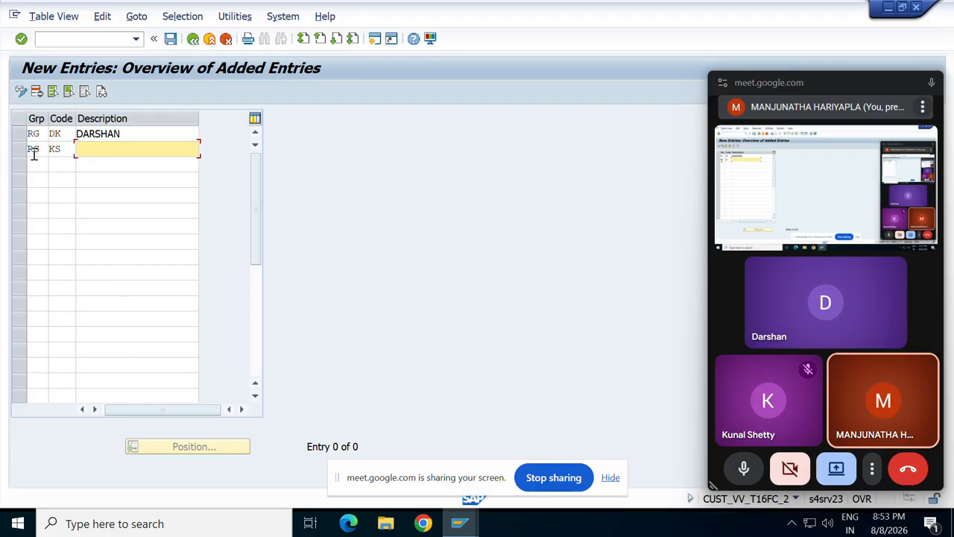
pyautogui.write('KU')
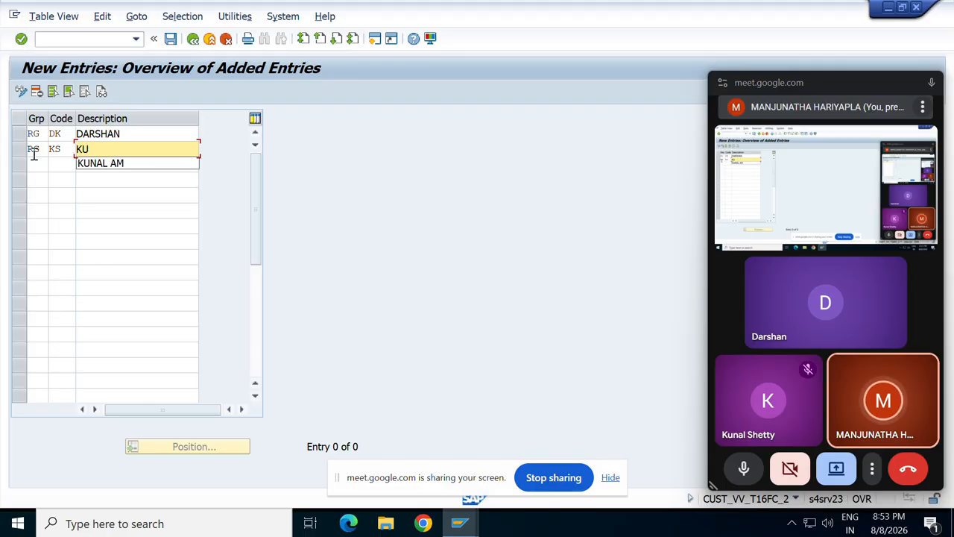
pyautogui.write('NAL')
pyautogui.press('Tab')
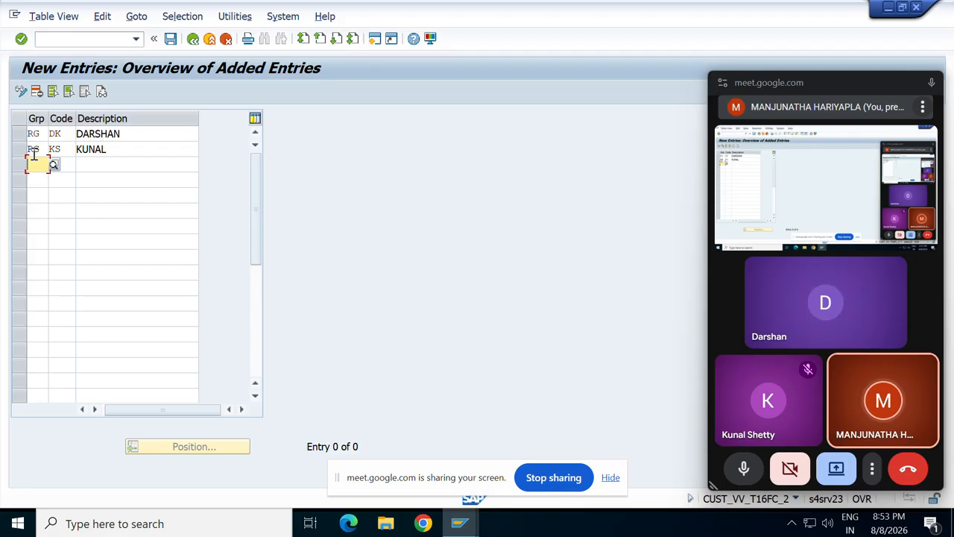
# Step: Add a third release code CH for release group RG with the third approver's name as its description
pyautogui.write('RS')
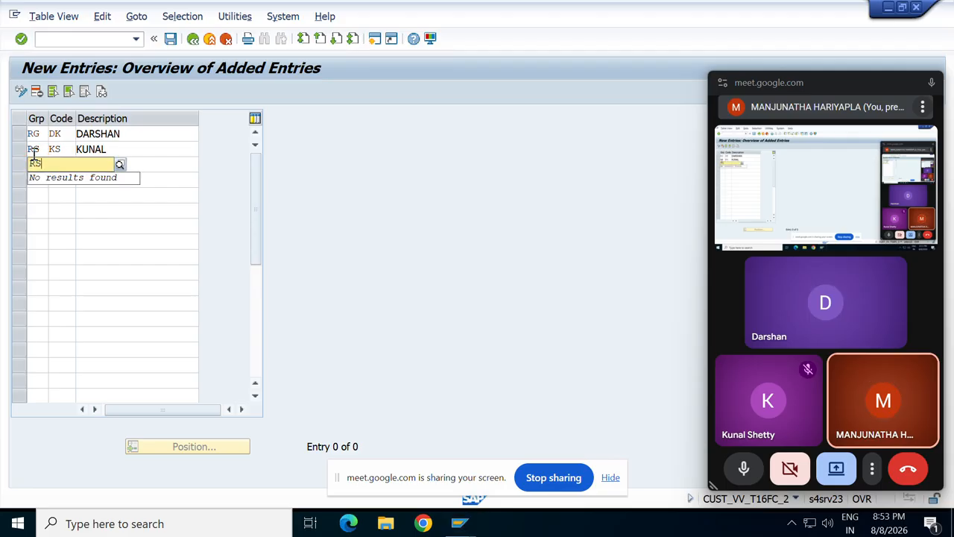
pyautogui.press('Tab')
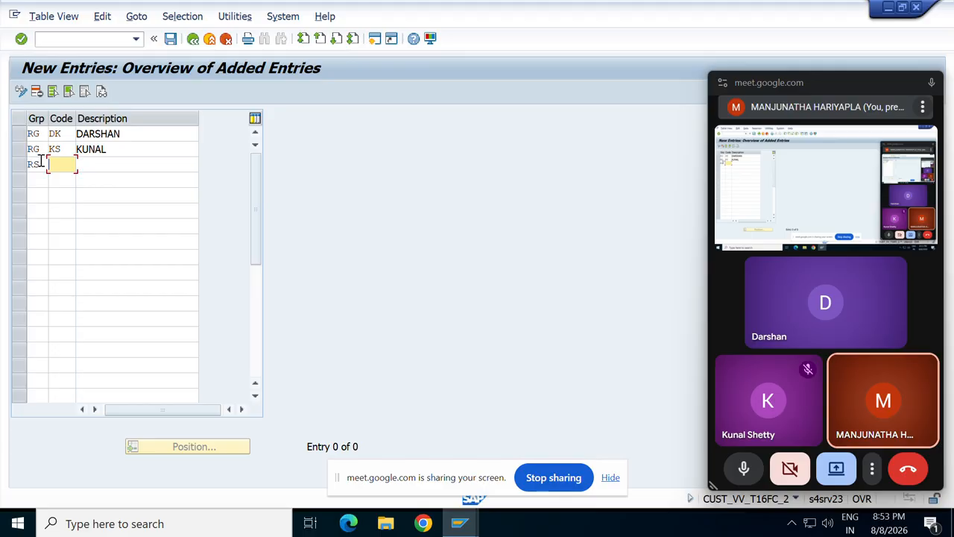
pyautogui.click(42, 163)
pyautogui.press('BackSpace')
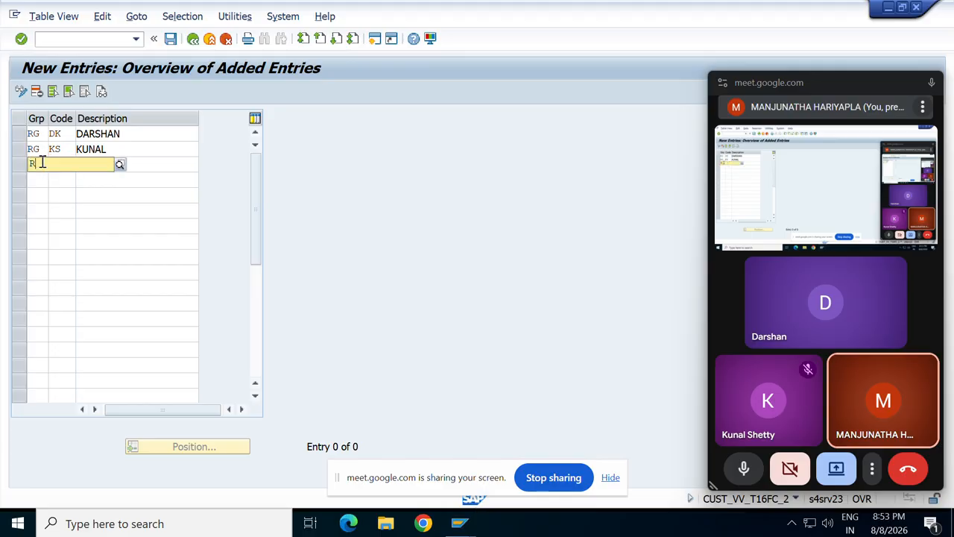
pyautogui.write('G')
pyautogui.press('Tab')
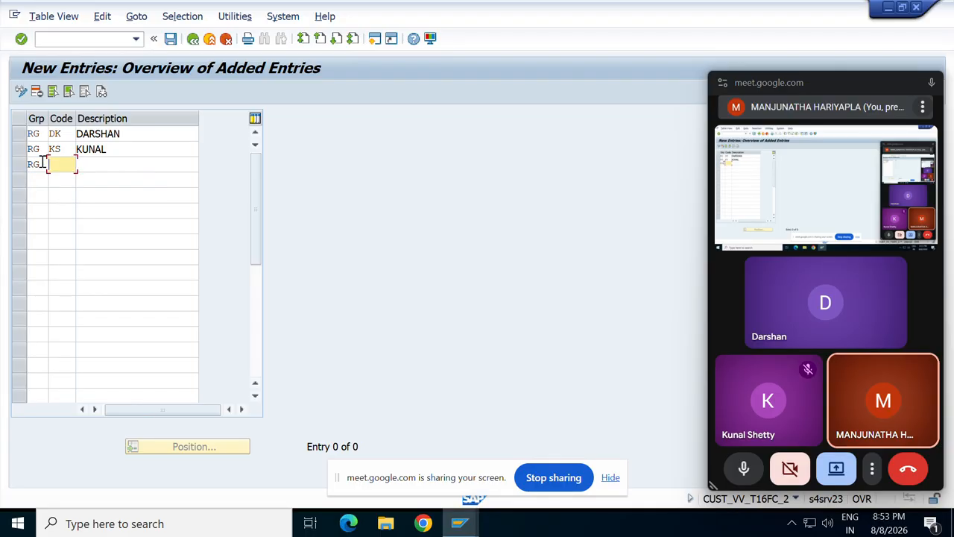
pyautogui.write('CH')
pyautogui.press('Tab')
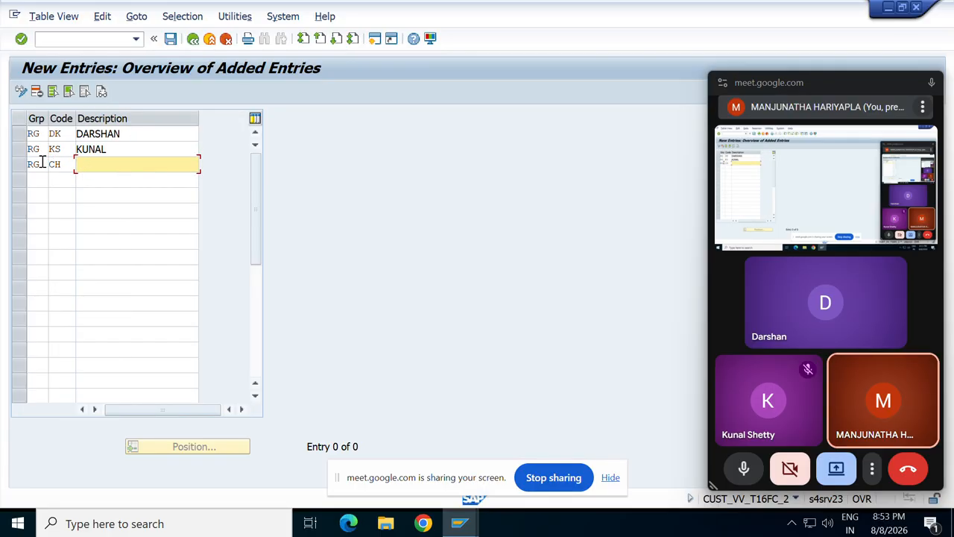
pyautogui.write('CHENDRUSHE')
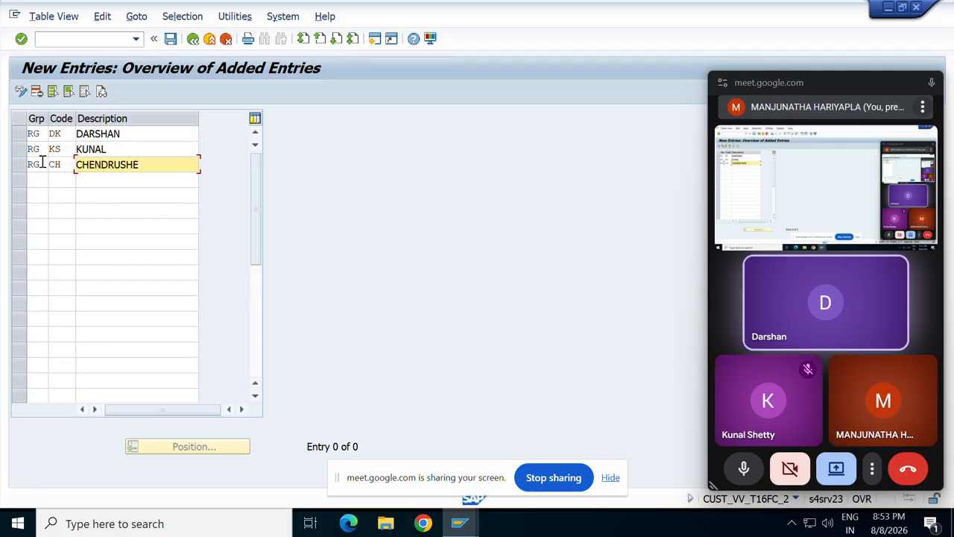
pyautogui.write('KAR')
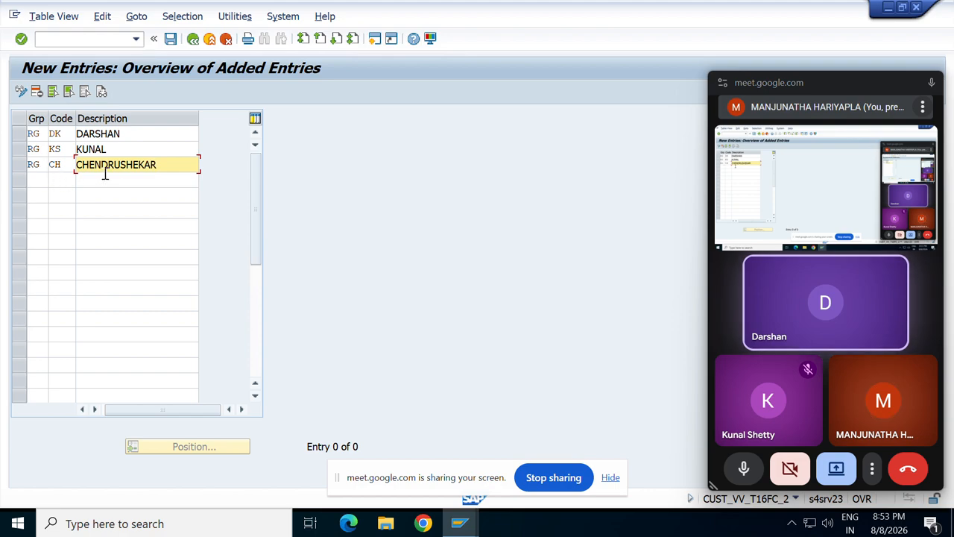
pyautogui.press('Return')
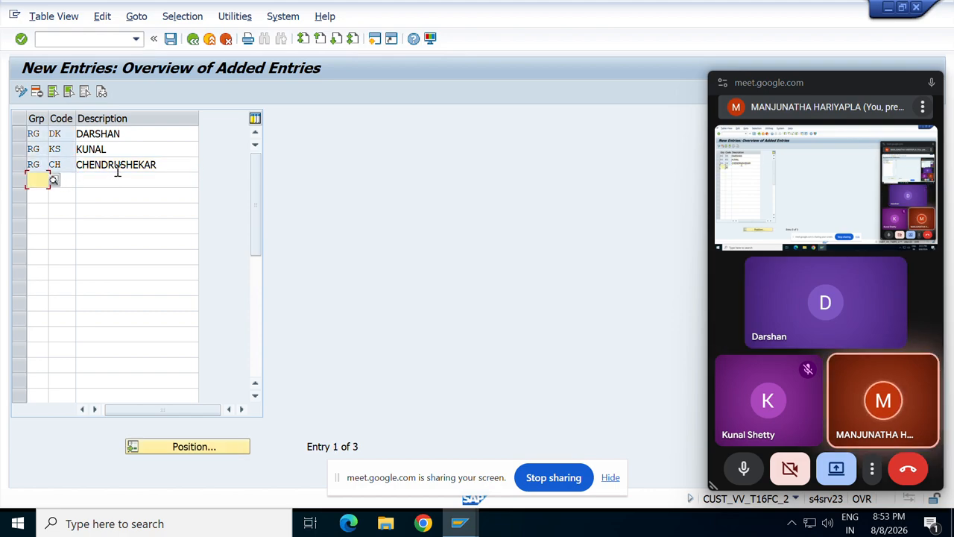
# Step: Save the three new release codes and open the Release indicator activity from the release procedure's activity list
pyautogui.click(54, 94)
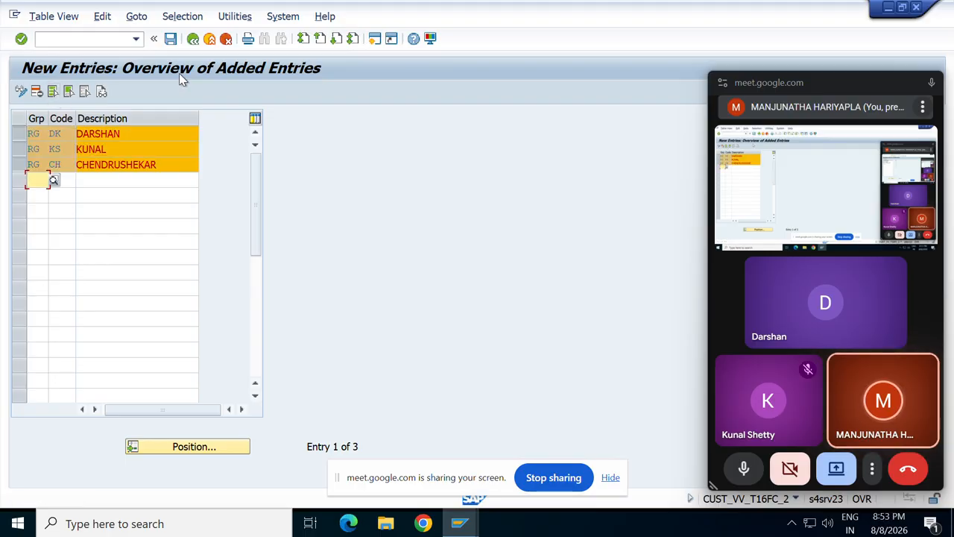
pyautogui.click(170, 39)
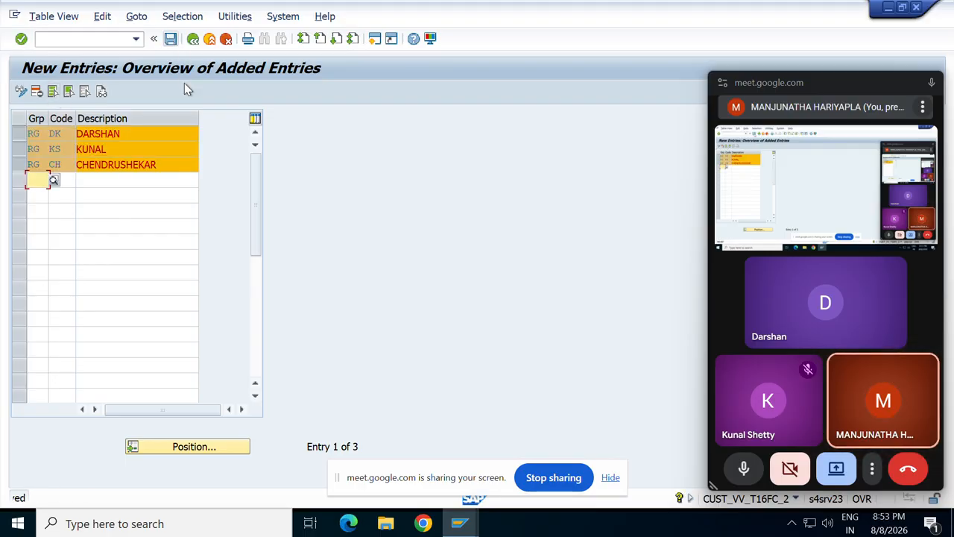
pyautogui.click(193, 39)
pyautogui.click(193, 39)
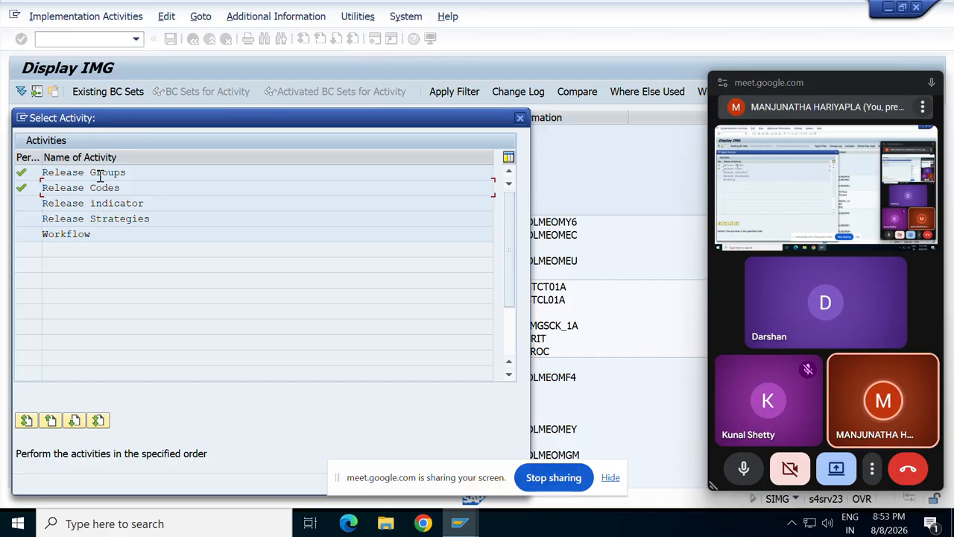
pyautogui.doubleClick(71, 203)
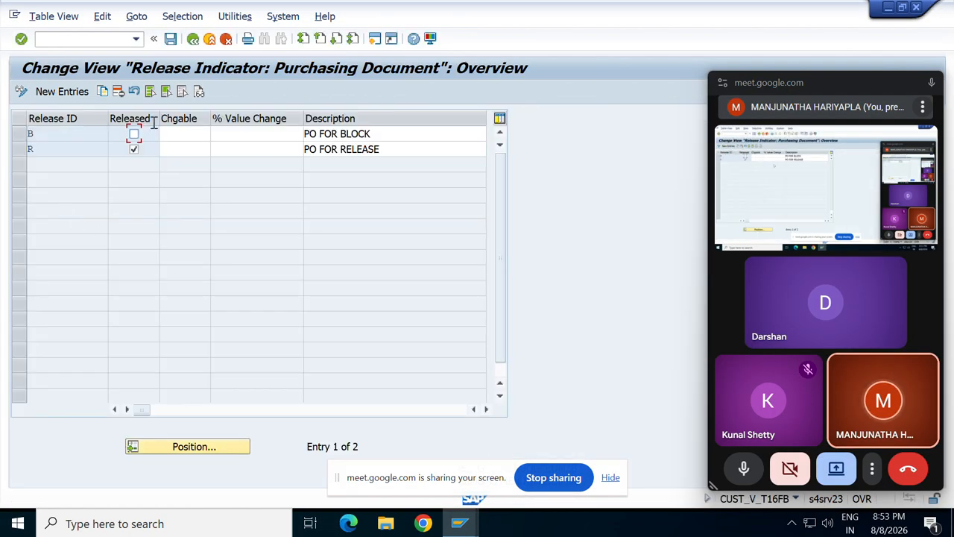
# Step: Delete release indicators B and R together and save the deletion to the proposed customizing request
pyautogui.click(150, 93)
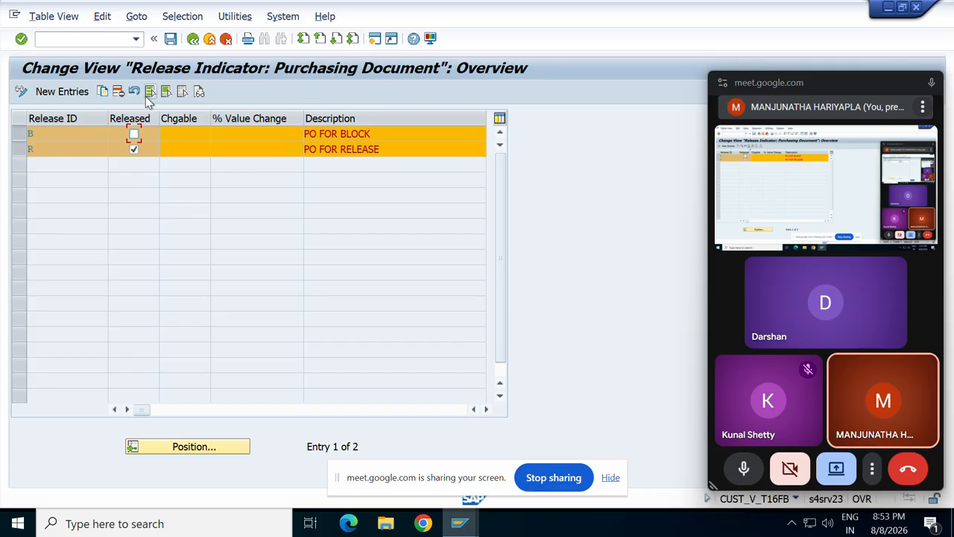
pyautogui.click(119, 92)
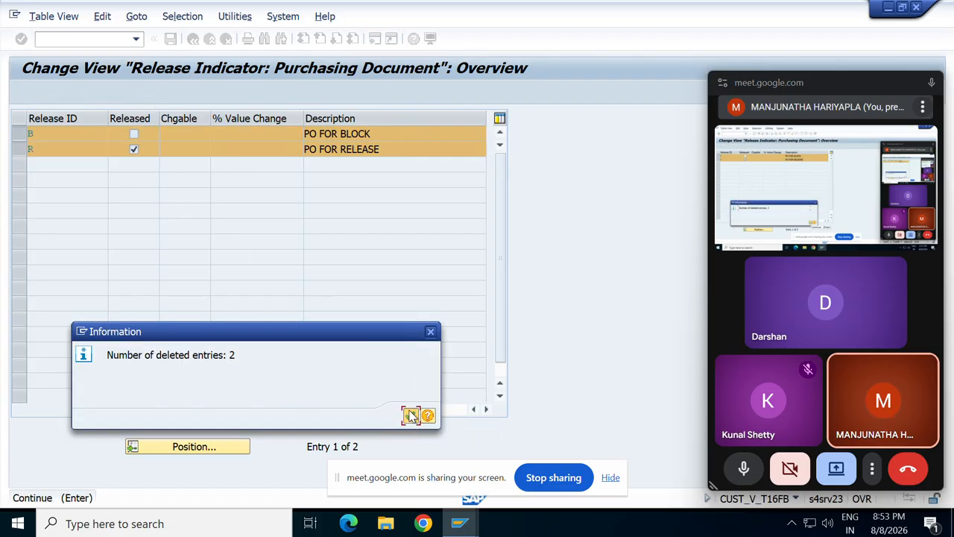
pyautogui.click(410, 415)
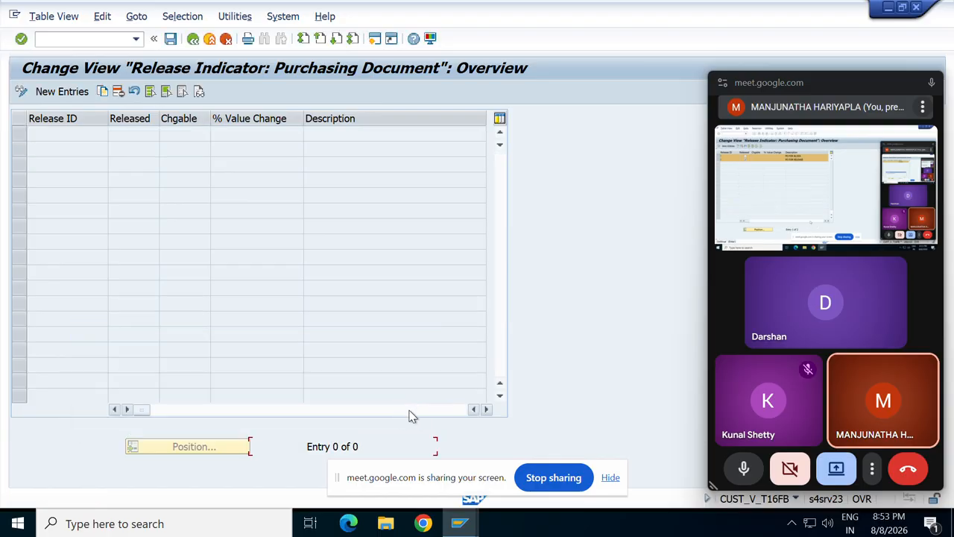
pyautogui.click(170, 38)
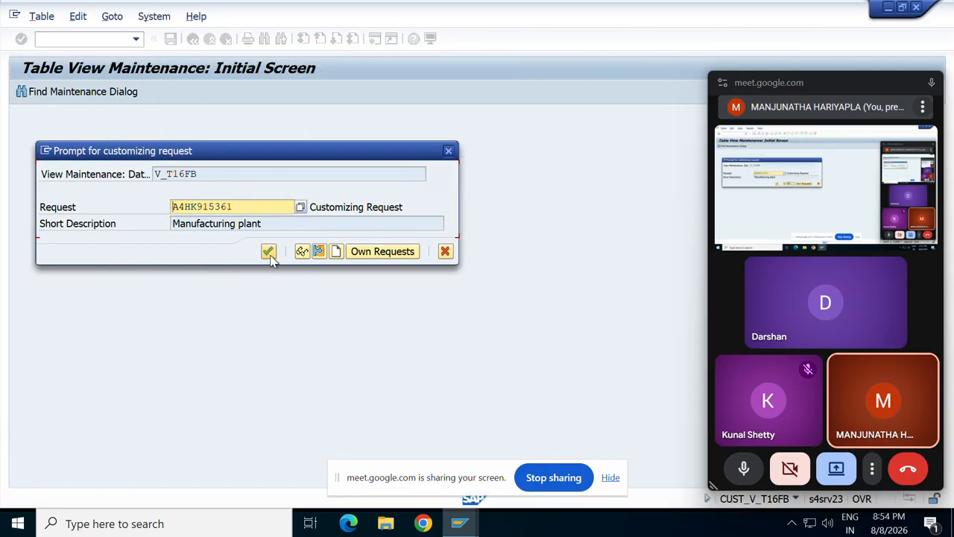
pyautogui.click(268, 252)
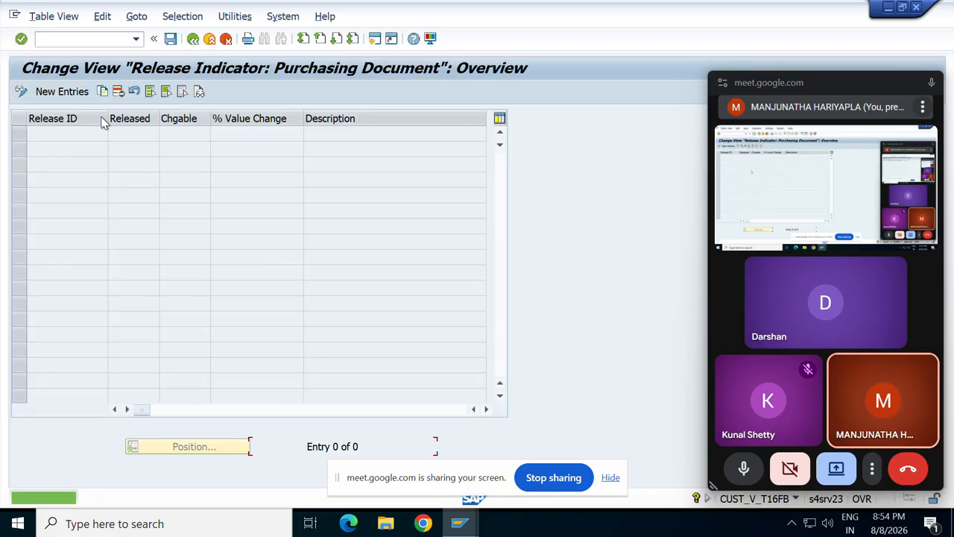
# Step: Add release indicators B and R with the descriptions PO FOR BLOCK and PO FOR RELEASE
pyautogui.click(67, 91)
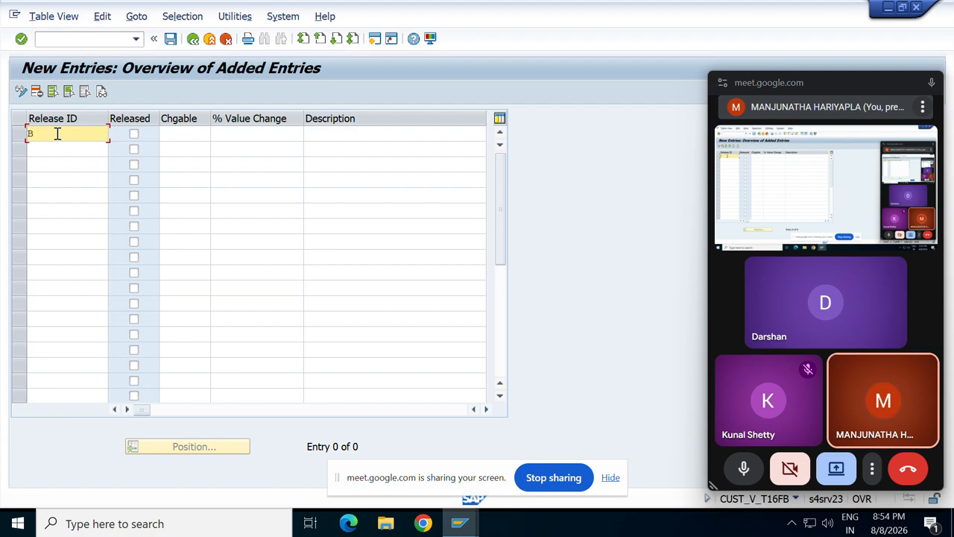
pyautogui.click(38, 149)
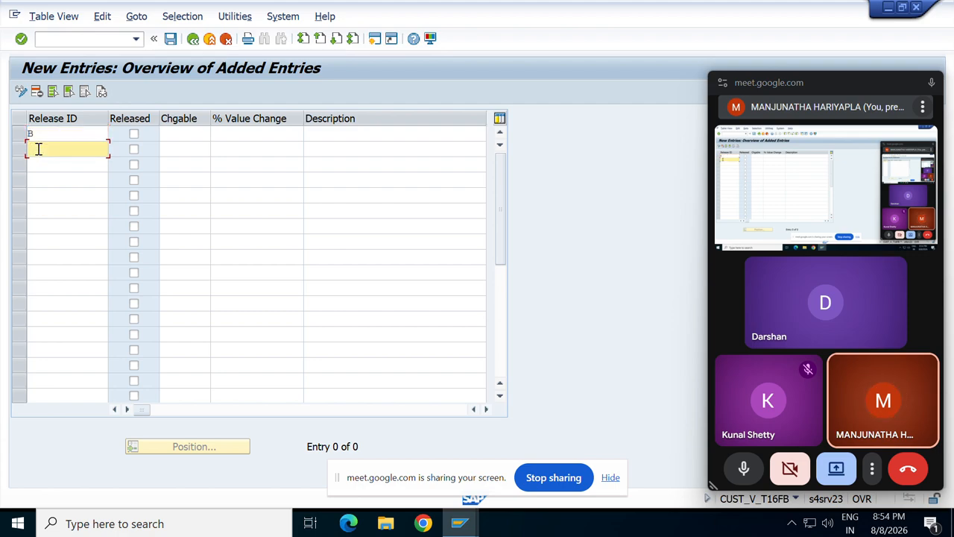
pyautogui.write('R')
pyautogui.click(341, 139)
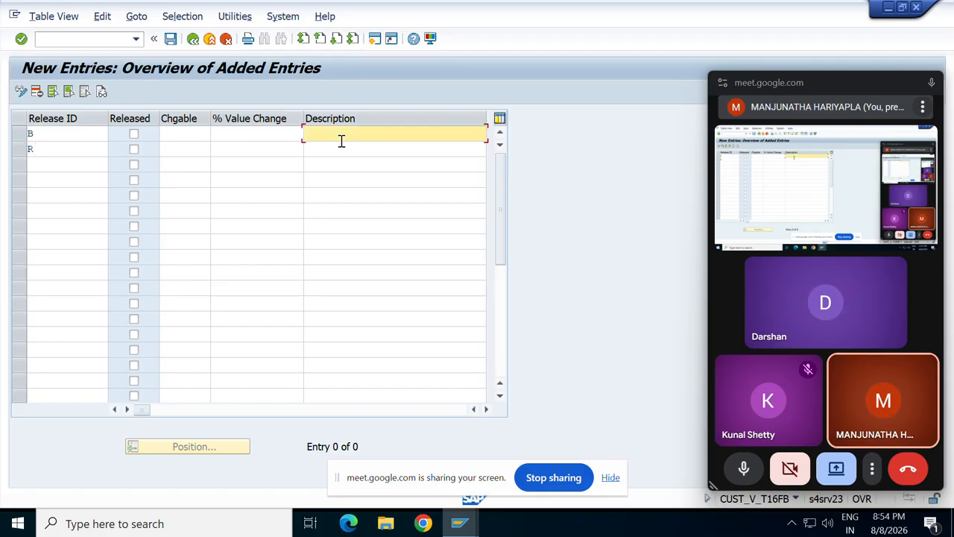
pyautogui.write('PO')
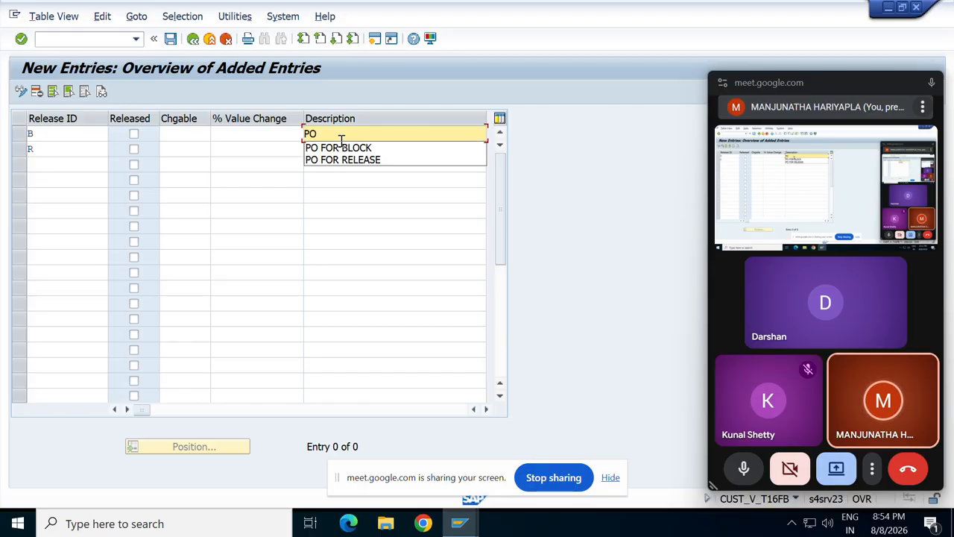
pyautogui.click(365, 149)
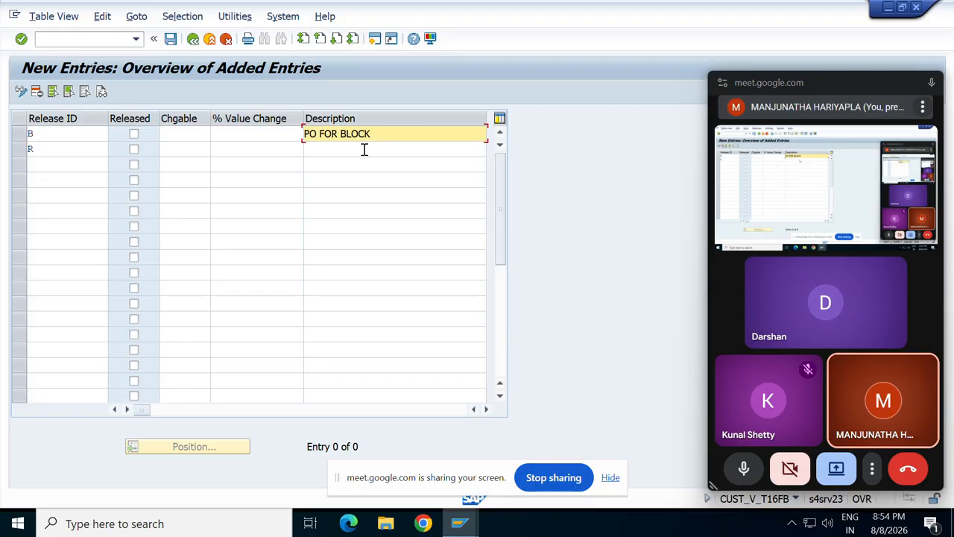
pyautogui.click(364, 149)
pyautogui.write('PO')
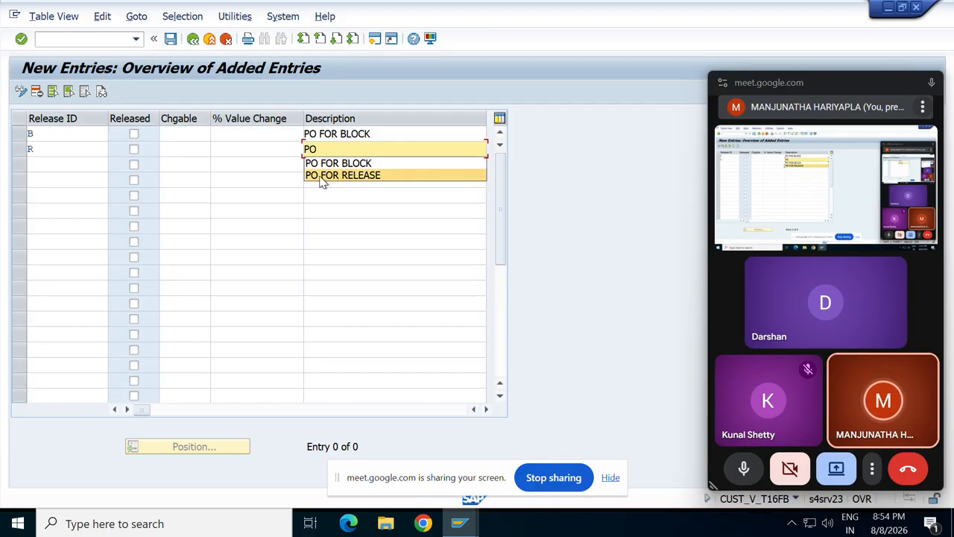
pyautogui.click(340, 176)
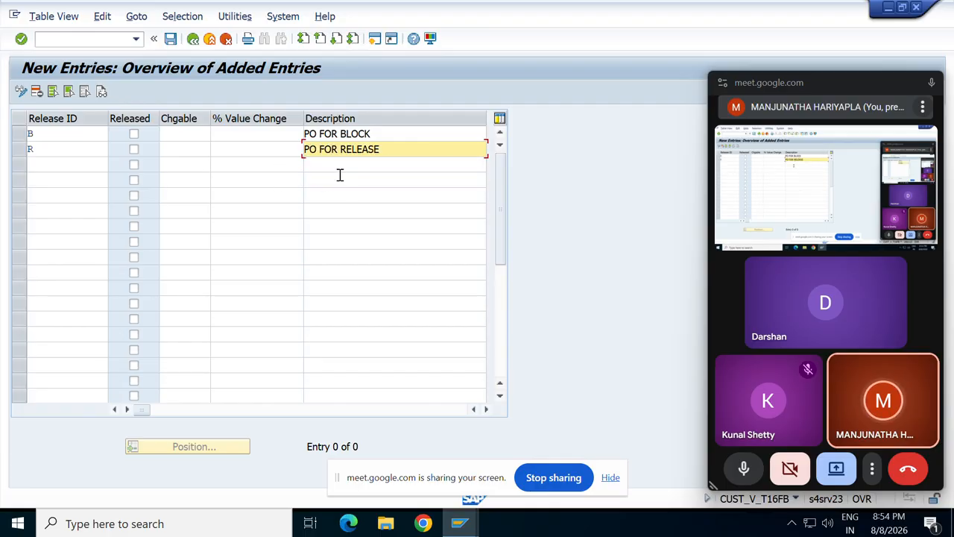
# Step: Mark release indicator R as released and save both new indicators
pyautogui.click(134, 150)
pyautogui.press('Return')
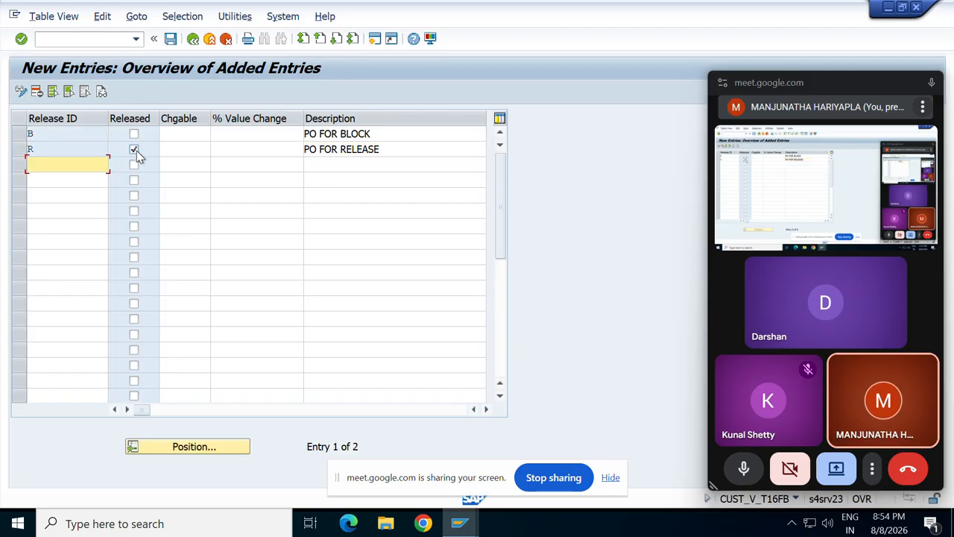
pyautogui.click(55, 92)
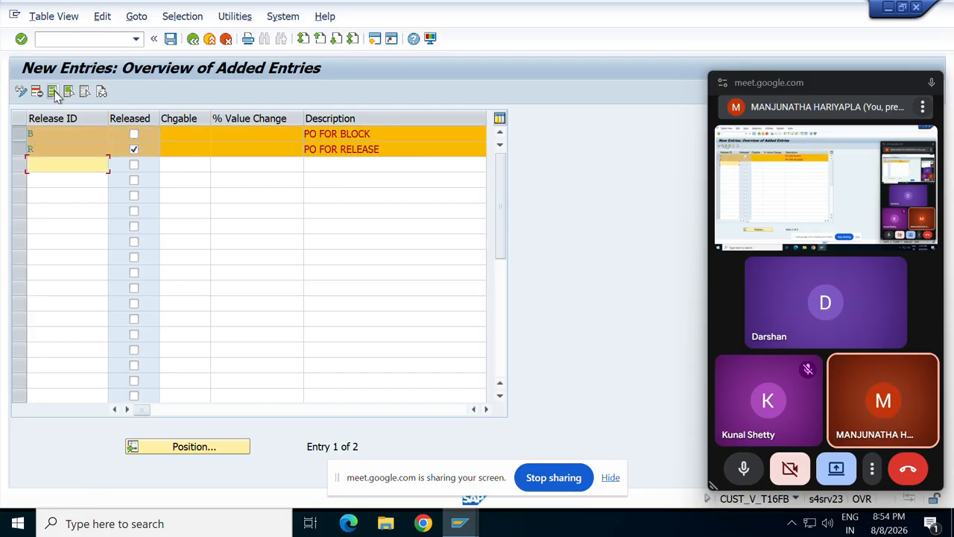
pyautogui.click(170, 39)
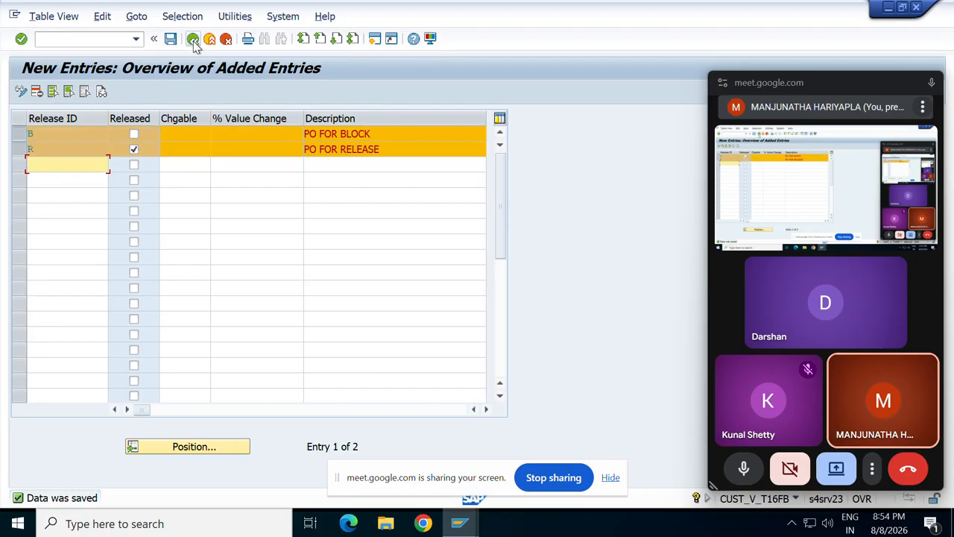
# Step: Return to the release procedure's activity list and open the Release Strategies activity
pyautogui.click(193, 40)
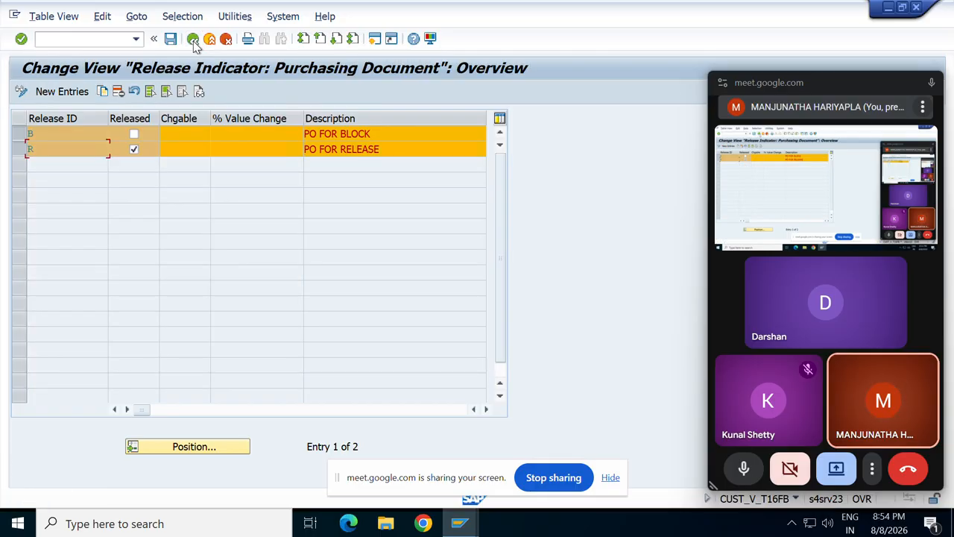
pyautogui.click(193, 41)
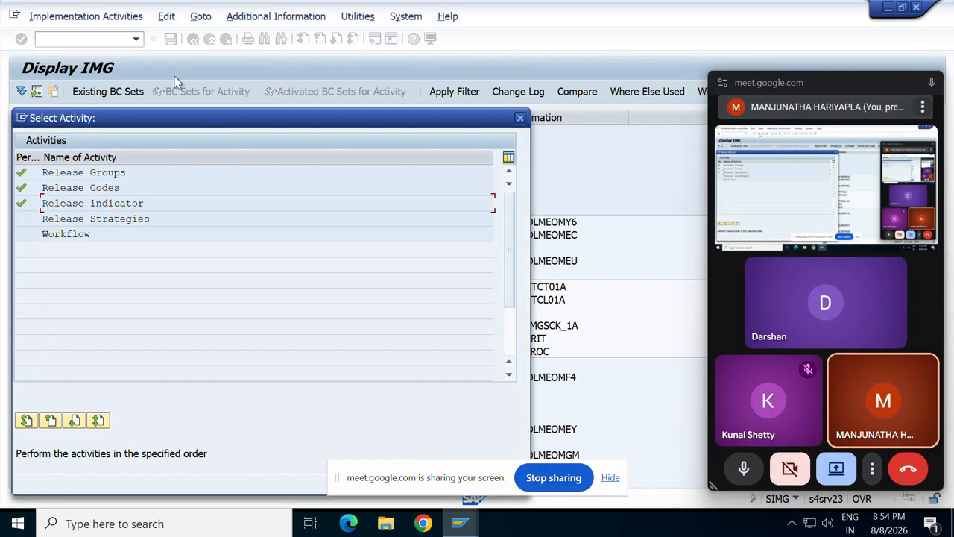
pyautogui.doubleClick(89, 218)
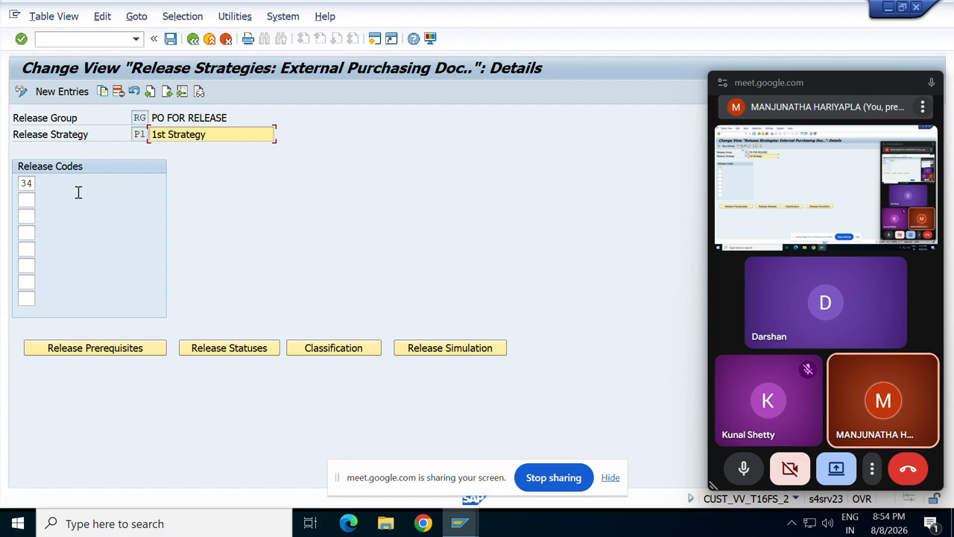
pyautogui.click(31, 183)
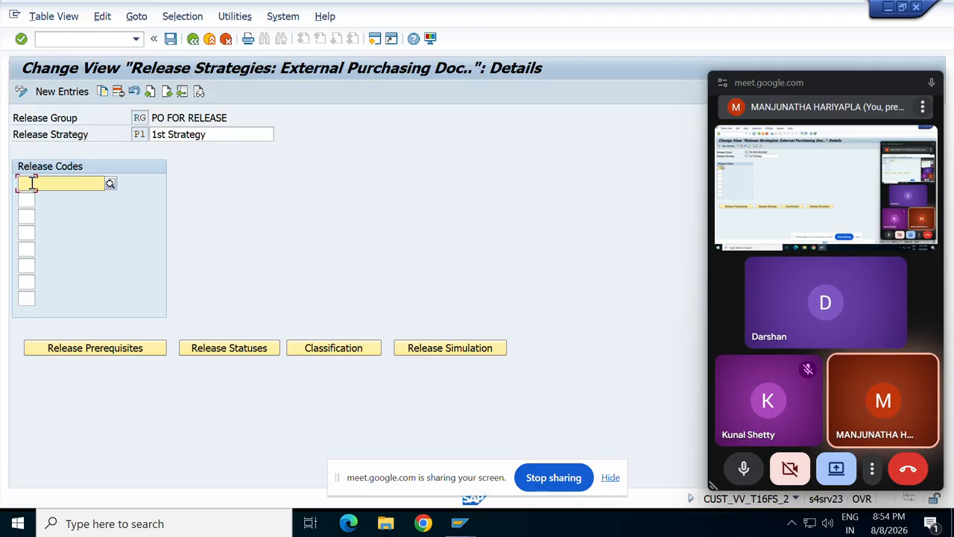
pyautogui.click(118, 92)
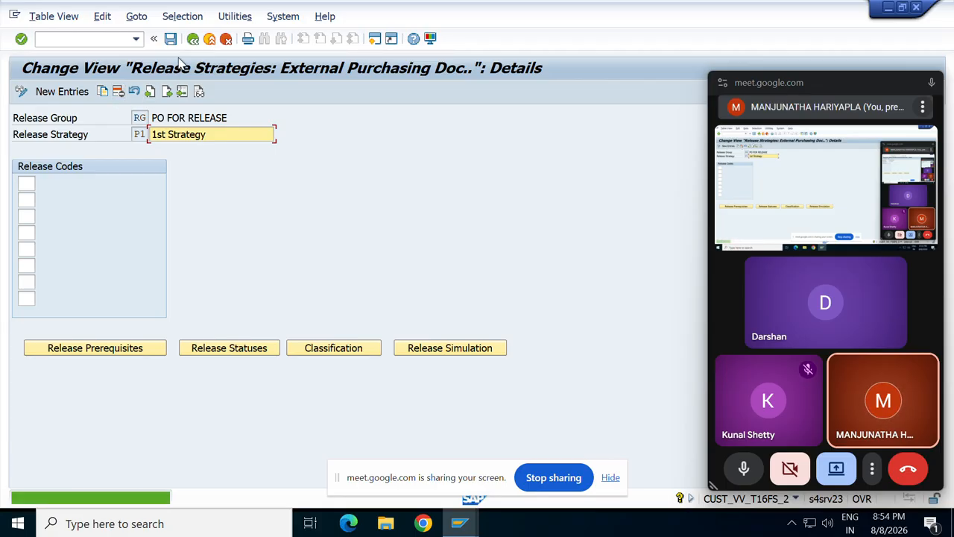
pyautogui.click(195, 42)
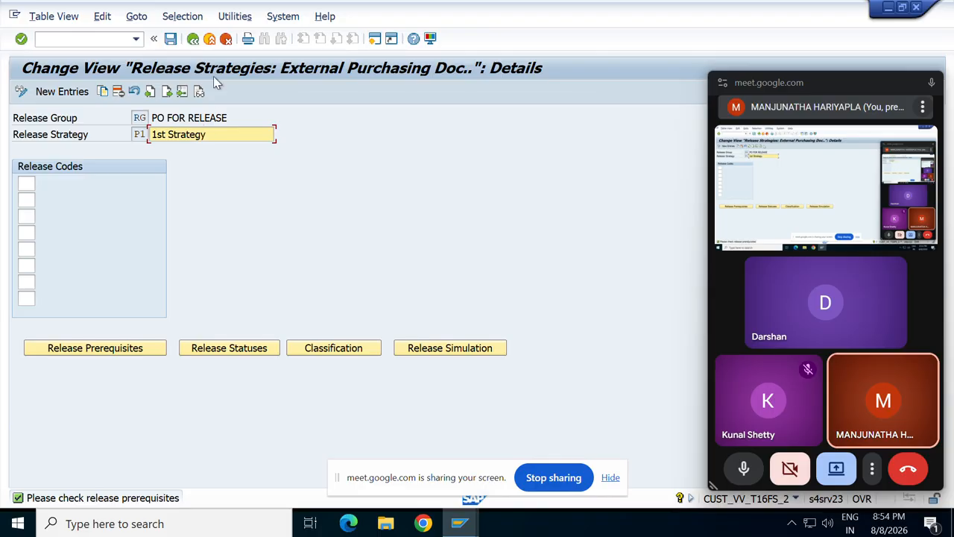
pyautogui.click(193, 41)
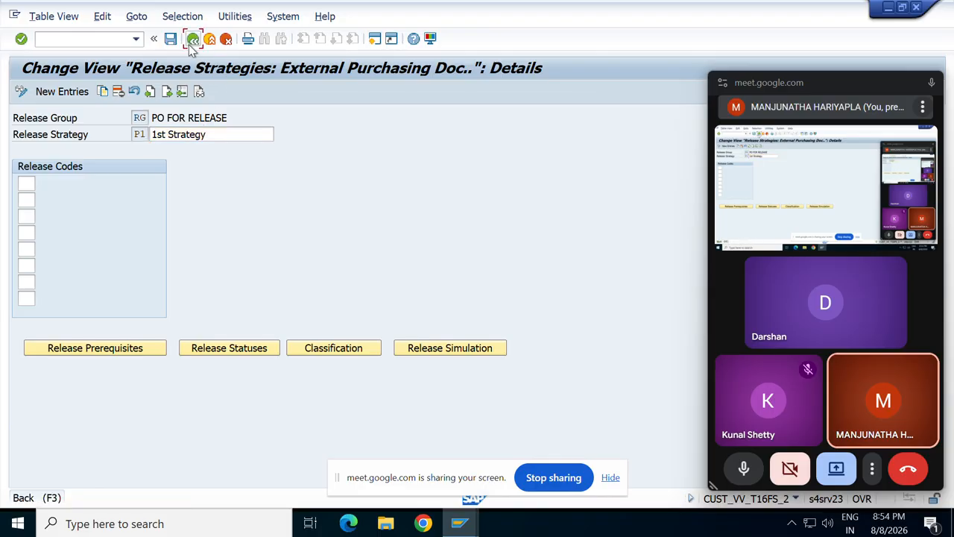
pyautogui.click(743, 473)
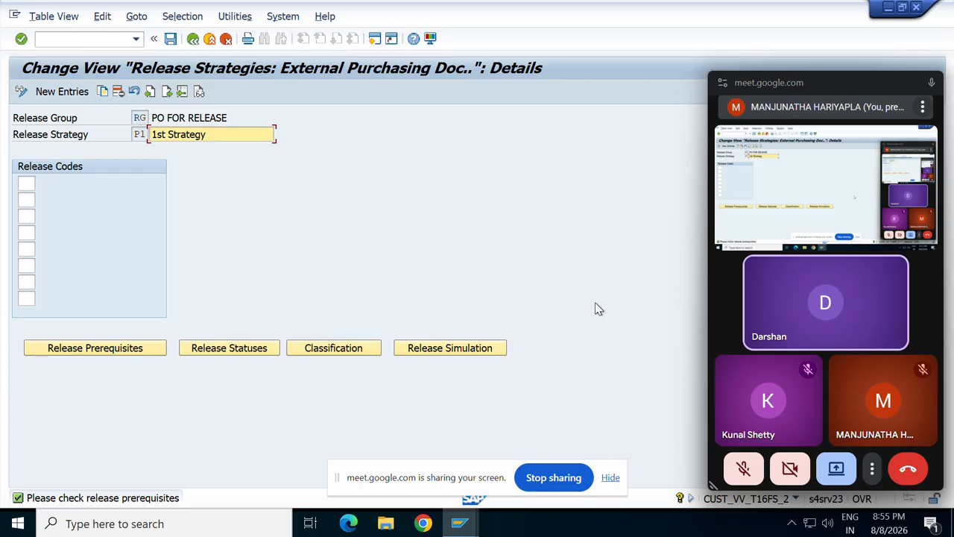
pyautogui.click(743, 468)
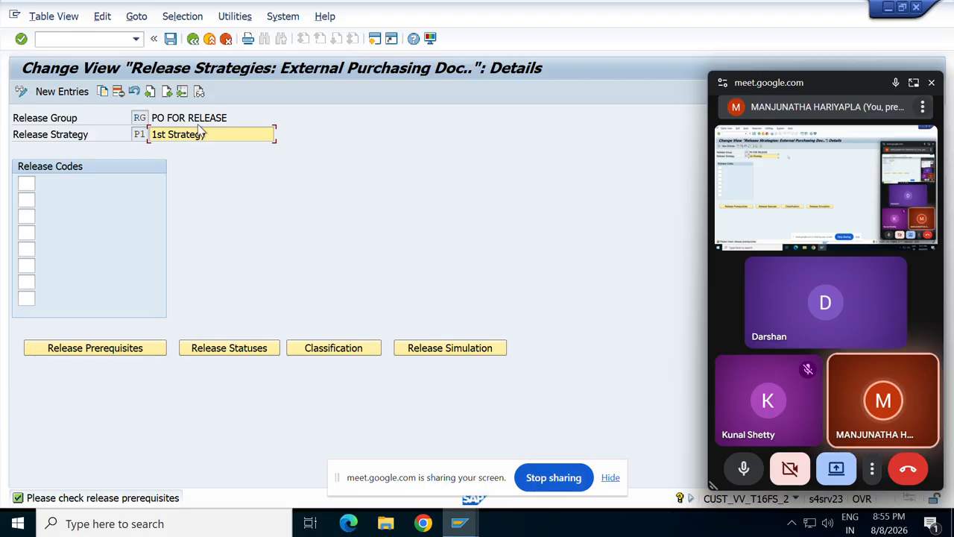
pyautogui.click(121, 94)
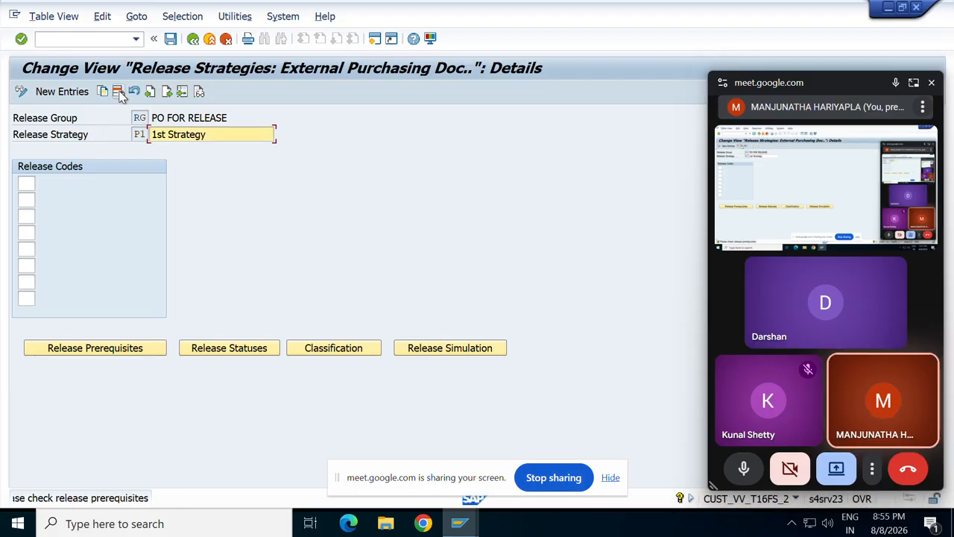
pyautogui.click(121, 93)
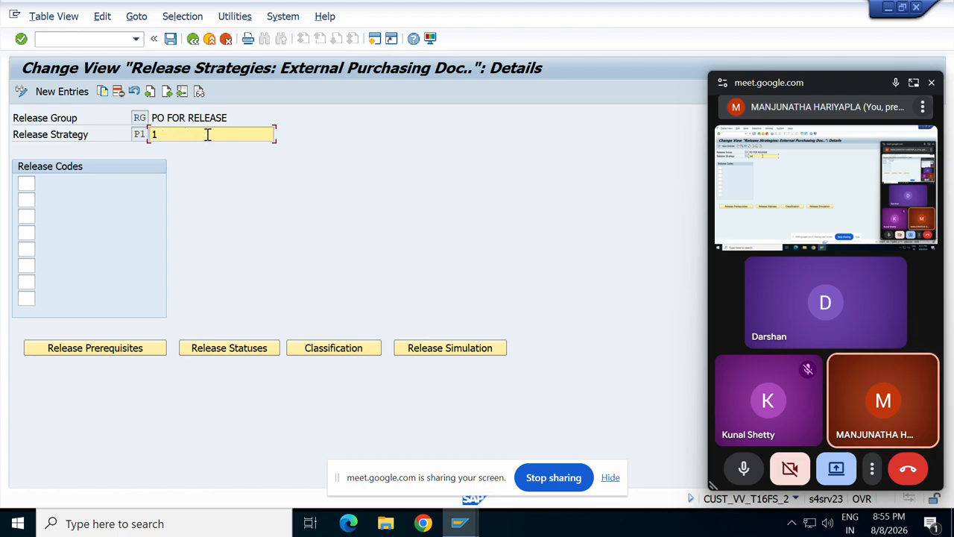
pyautogui.click(208, 135)
pyautogui.click(192, 39)
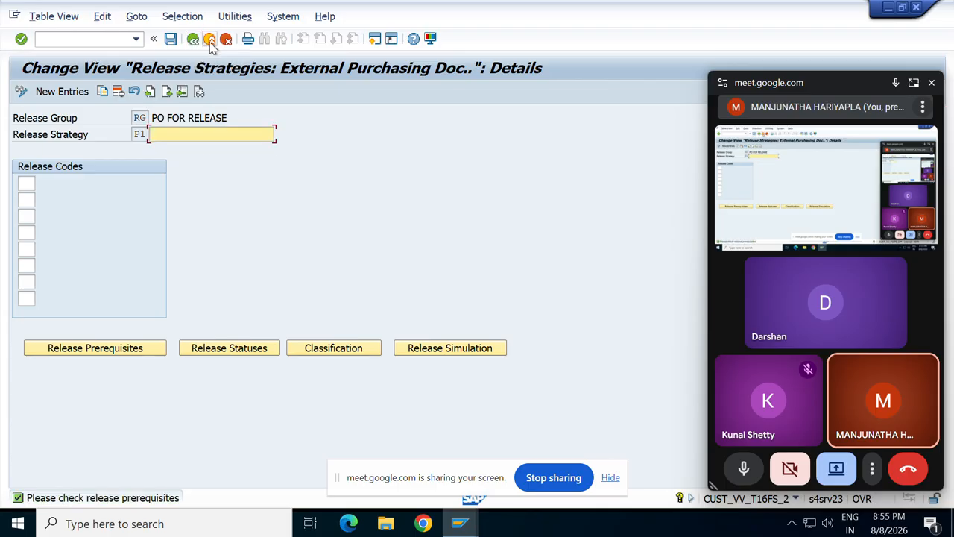
pyautogui.click(210, 42)
# Step: Leave the strategy details without saving, and delete strategy P1 of group RG from the overview, saving the deletion to the proposed customizing request
pyautogui.click(225, 41)
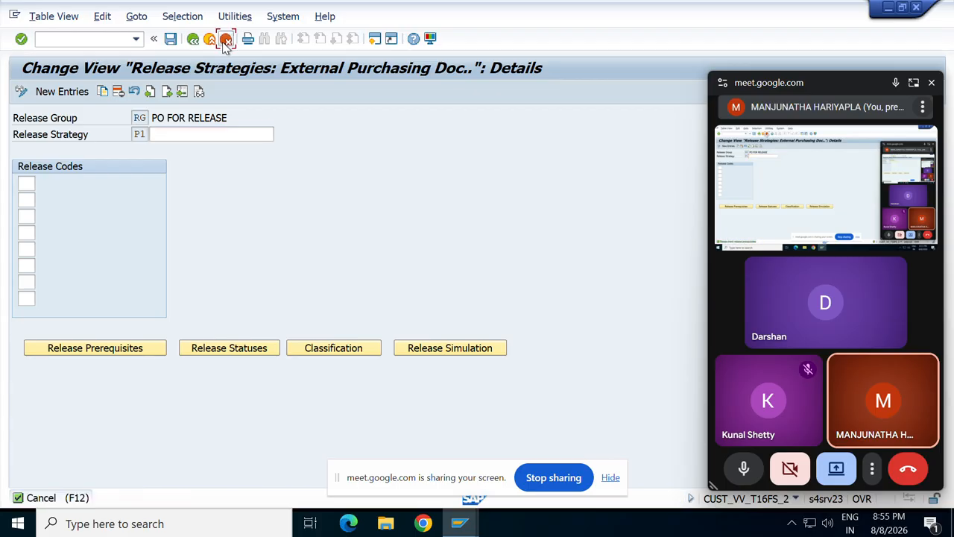
pyautogui.click(223, 273)
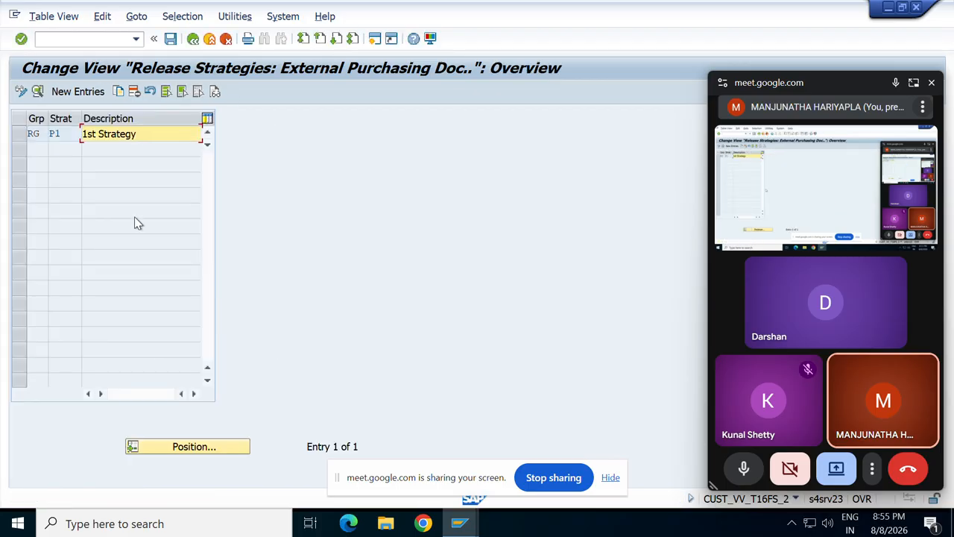
pyautogui.click(20, 133)
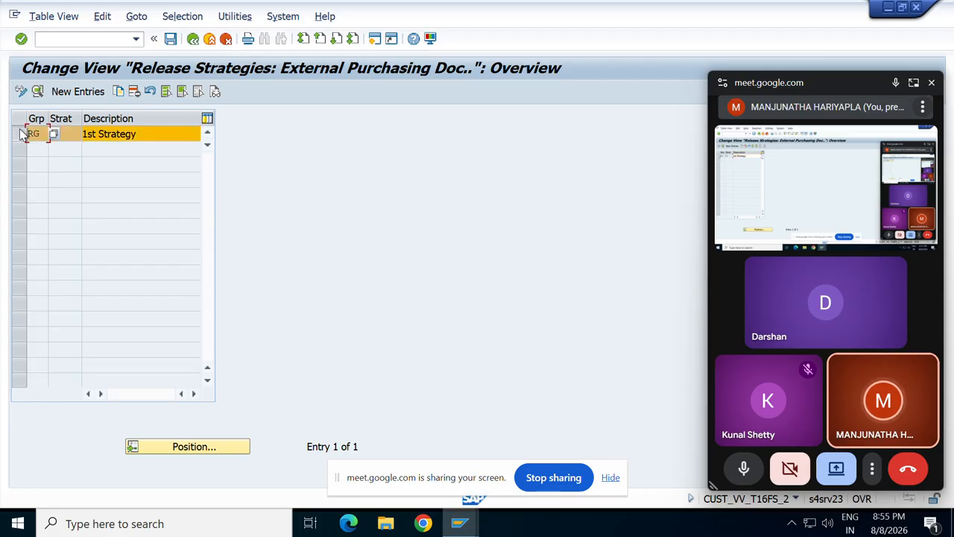
pyautogui.click(135, 91)
pyautogui.click(411, 415)
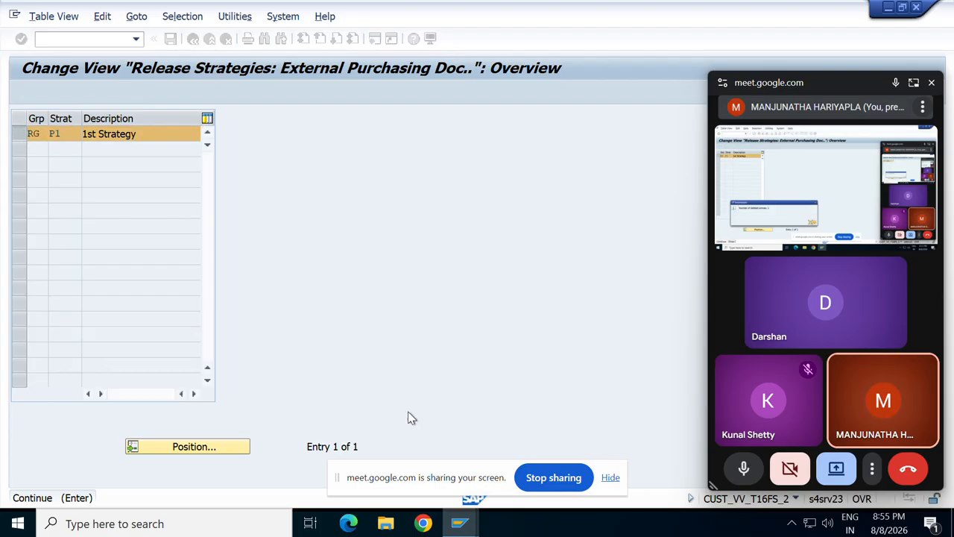
pyautogui.click(170, 38)
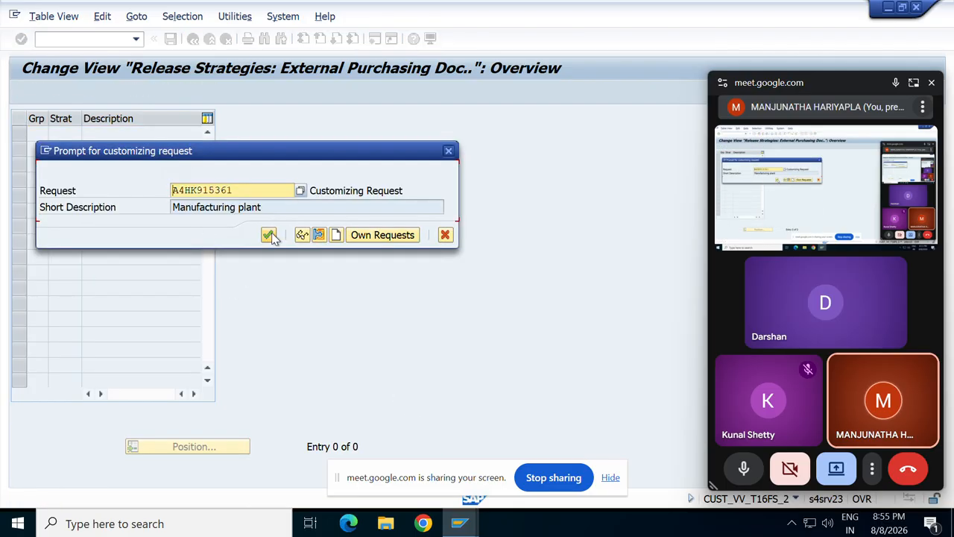
pyautogui.click(270, 236)
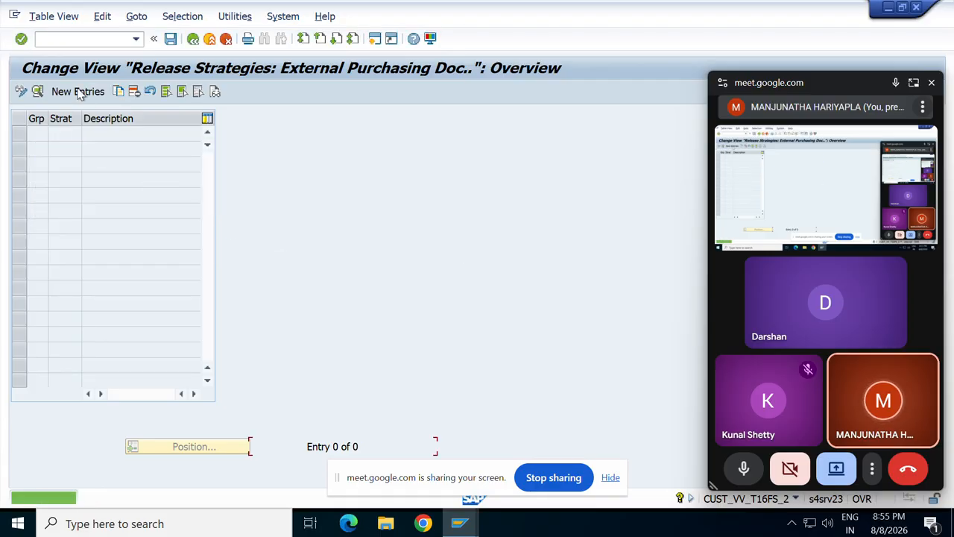
# Step: Create a new release strategy DK in release group RG with the description PO FOR RELEASE
pyautogui.click(74, 91)
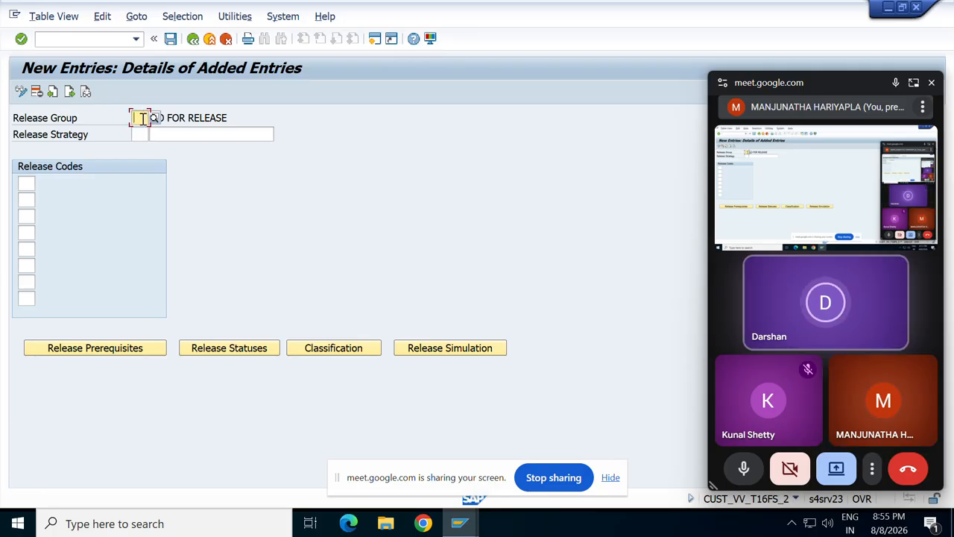
pyautogui.write('RG')
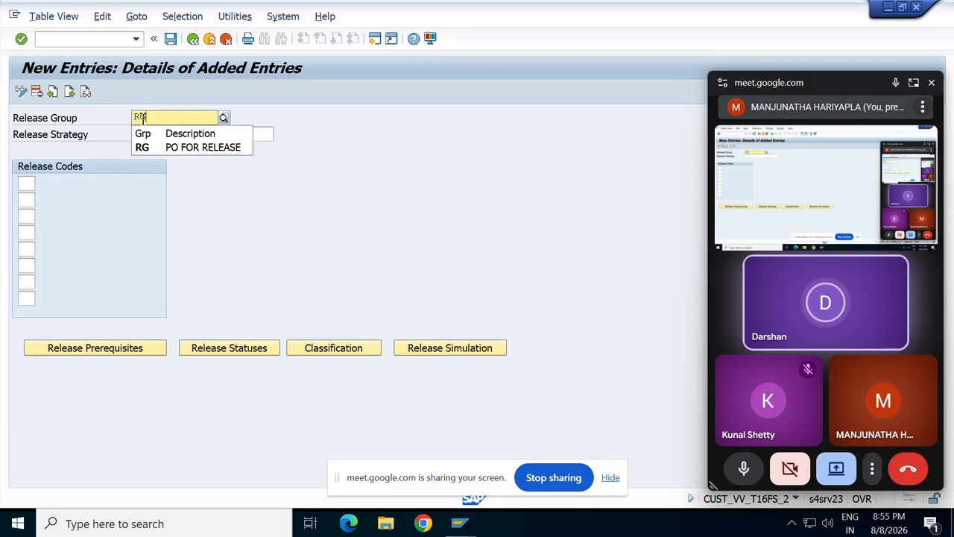
pyautogui.click(166, 144)
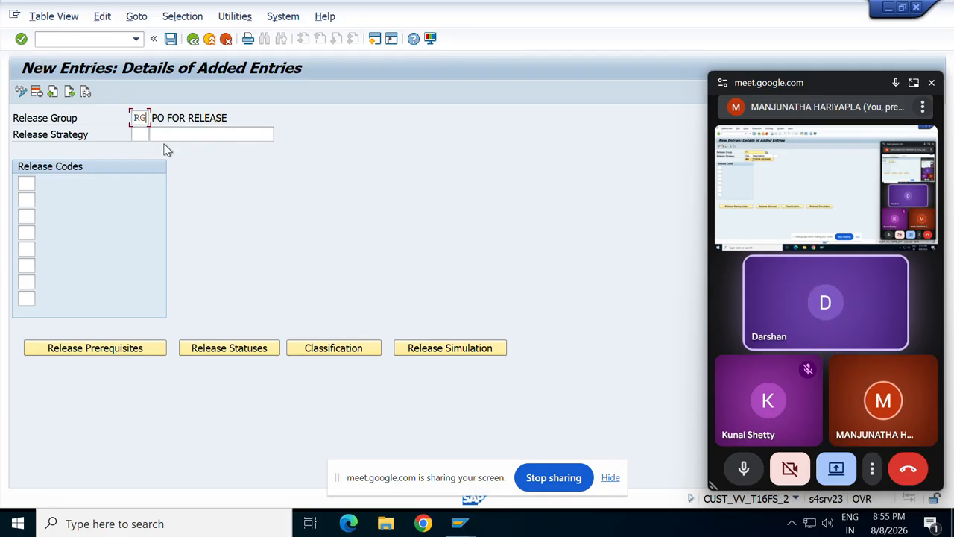
pyautogui.click(137, 141)
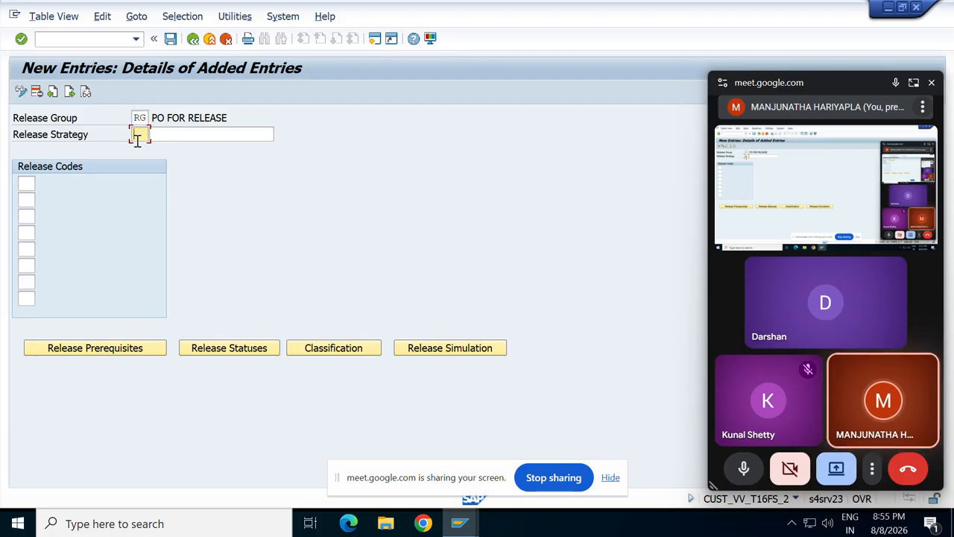
pyautogui.write('DK')
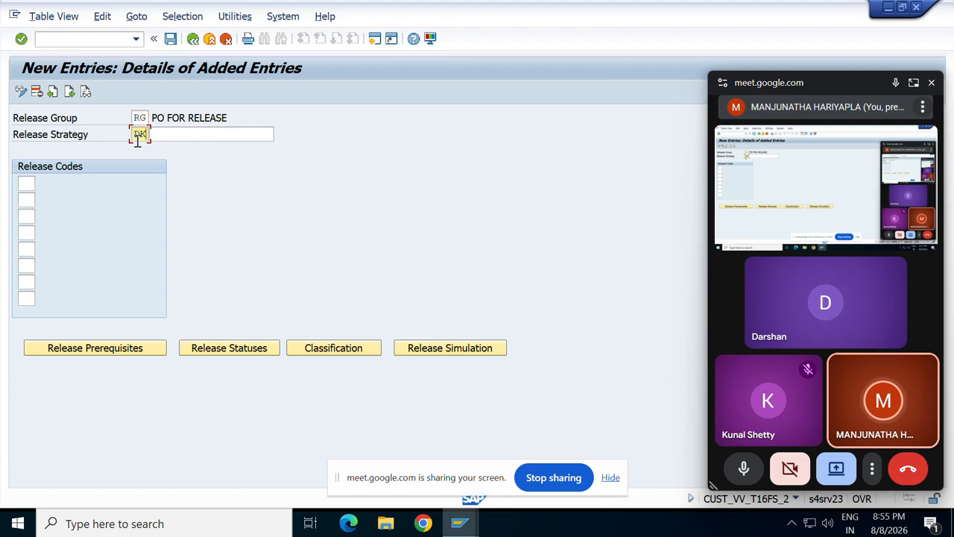
pyautogui.click(193, 139)
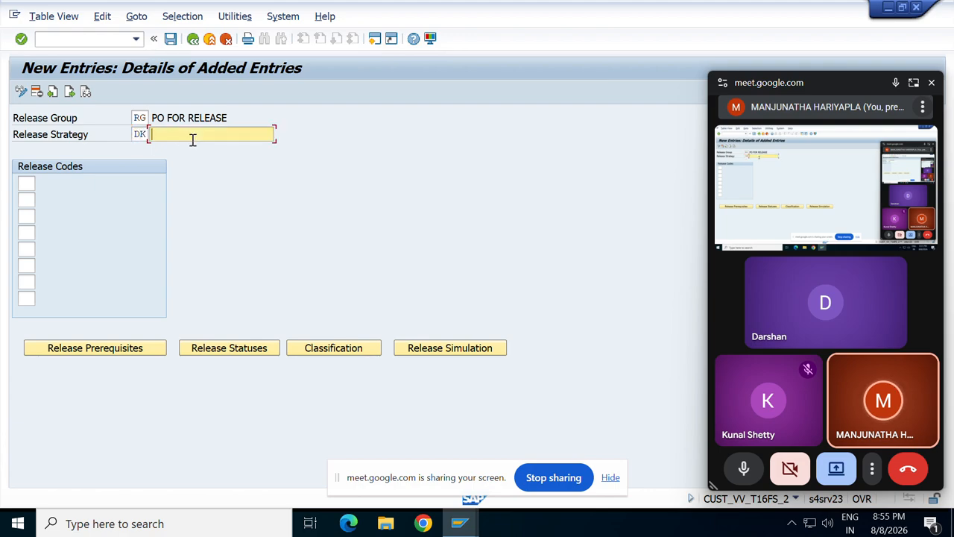
pyautogui.write('PO')
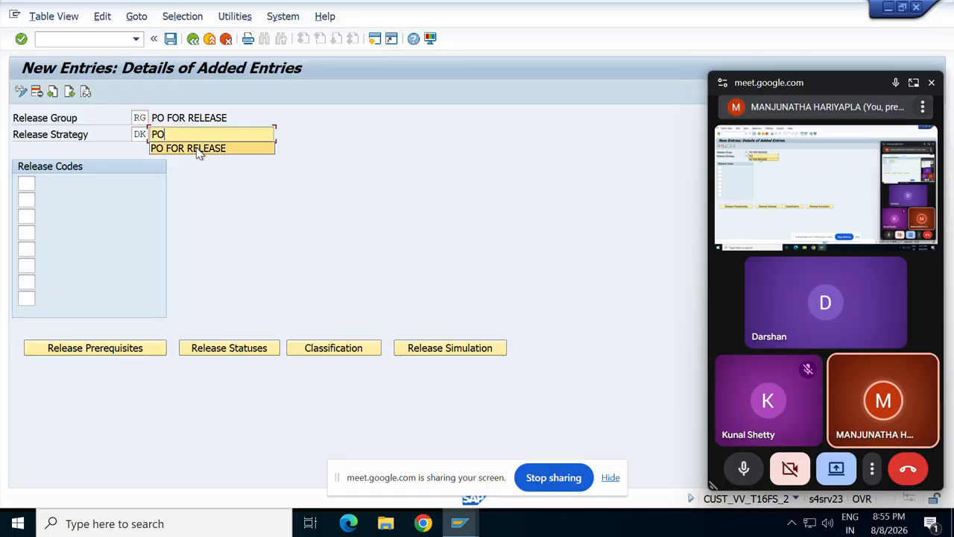
pyautogui.click(197, 148)
# Step: Assign release codes DK, KS and CH, in that order, to the new strategy
pyautogui.click(29, 184)
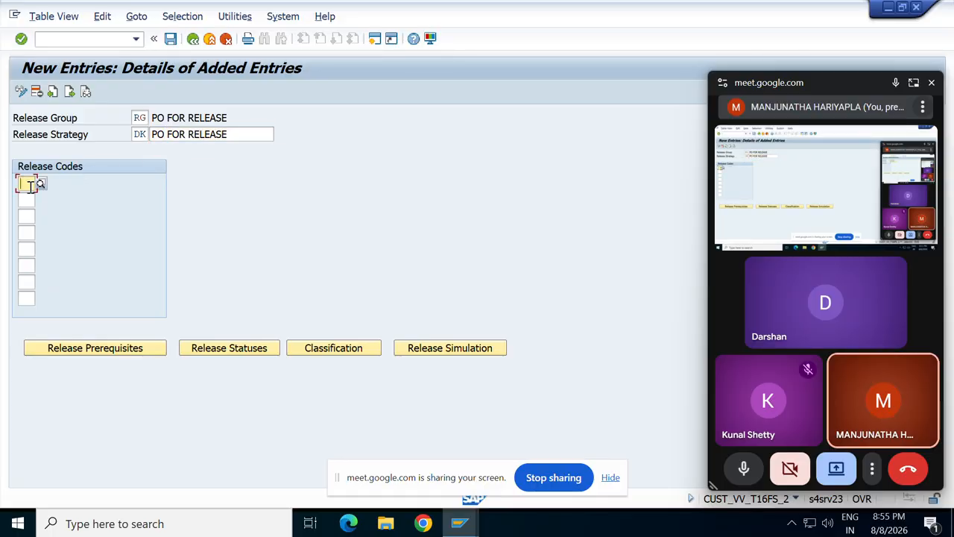
pyautogui.write('DK')
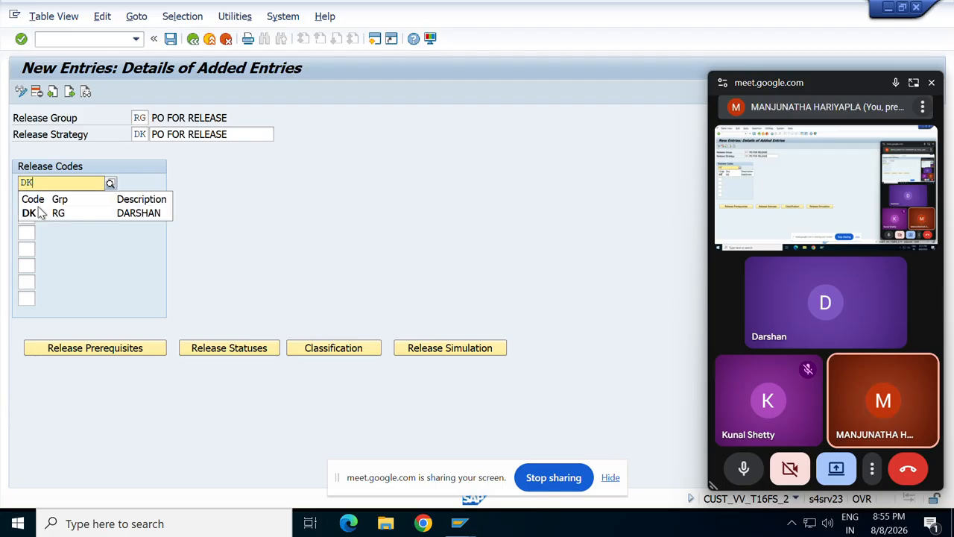
pyautogui.click(43, 213)
pyautogui.click(33, 199)
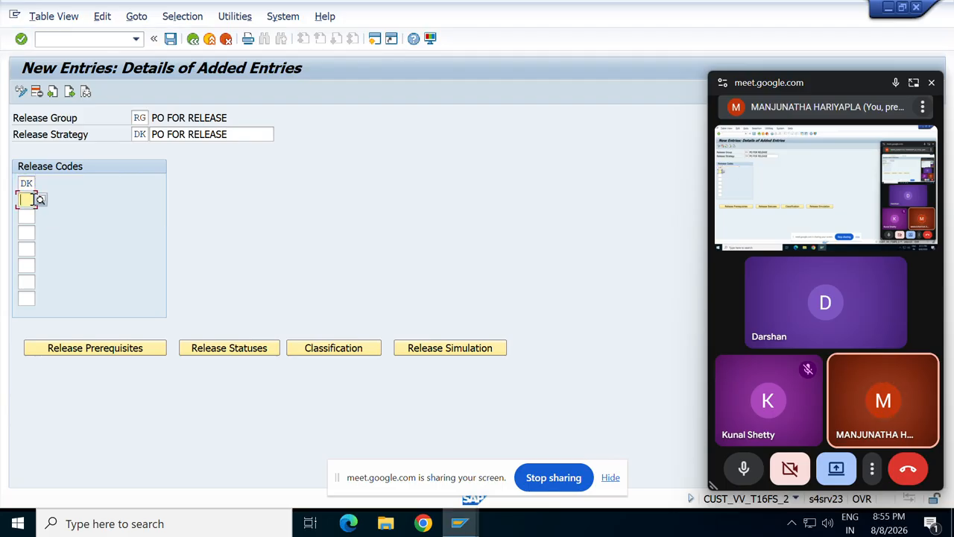
pyautogui.write('KS')
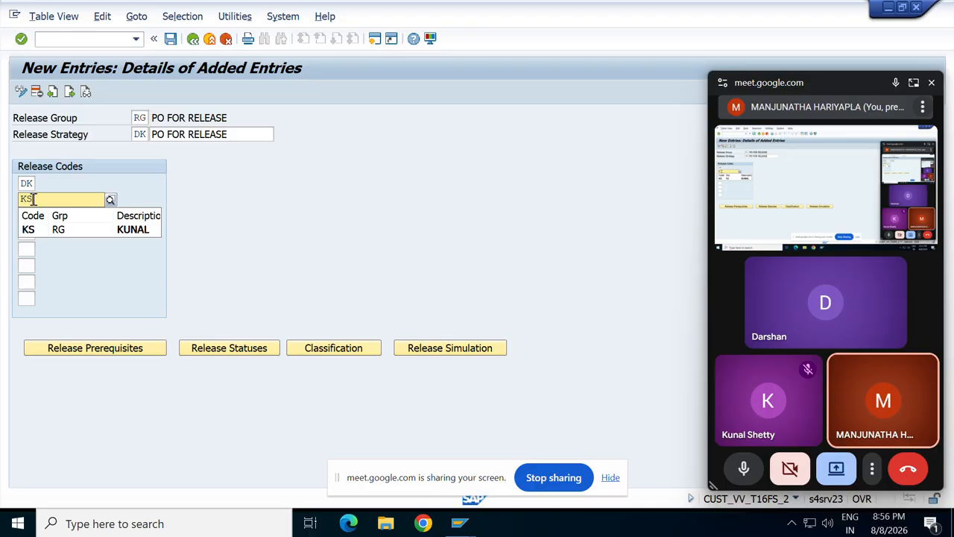
pyautogui.click(32, 235)
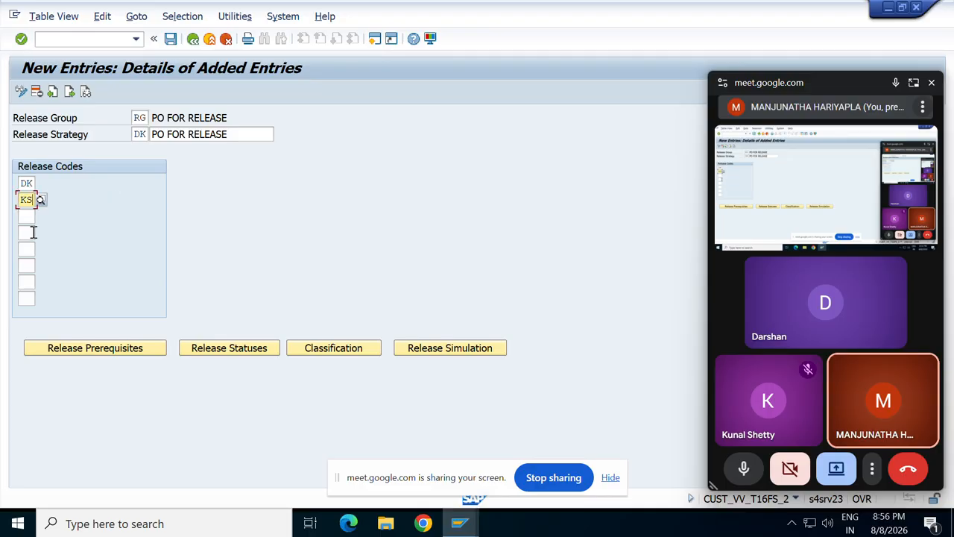
pyautogui.click(27, 217)
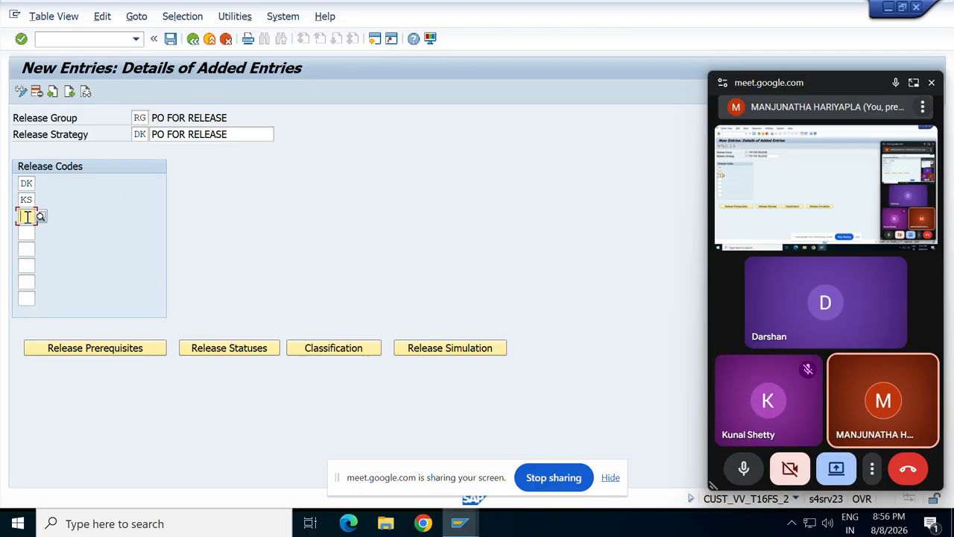
pyautogui.write('CH')
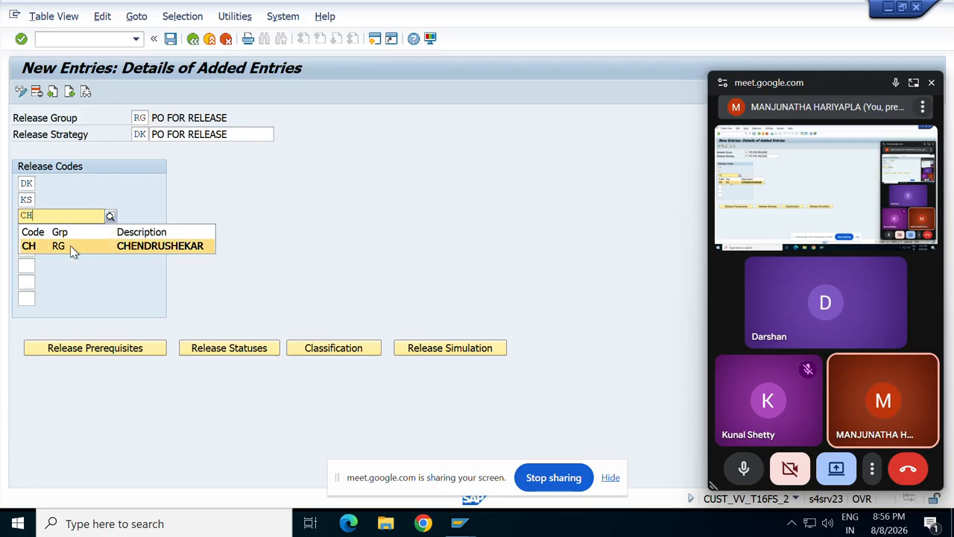
pyautogui.click(70, 245)
pyautogui.press('Return')
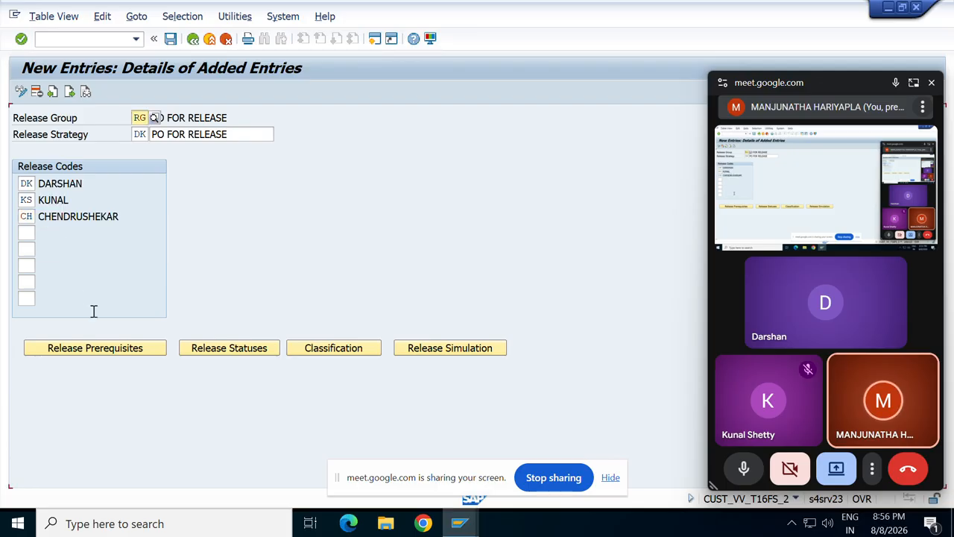
# Step: Set the release prerequisites so KS requires DK and CH requires both DK and KS, and accept the proposed release statuses
pyautogui.click(91, 349)
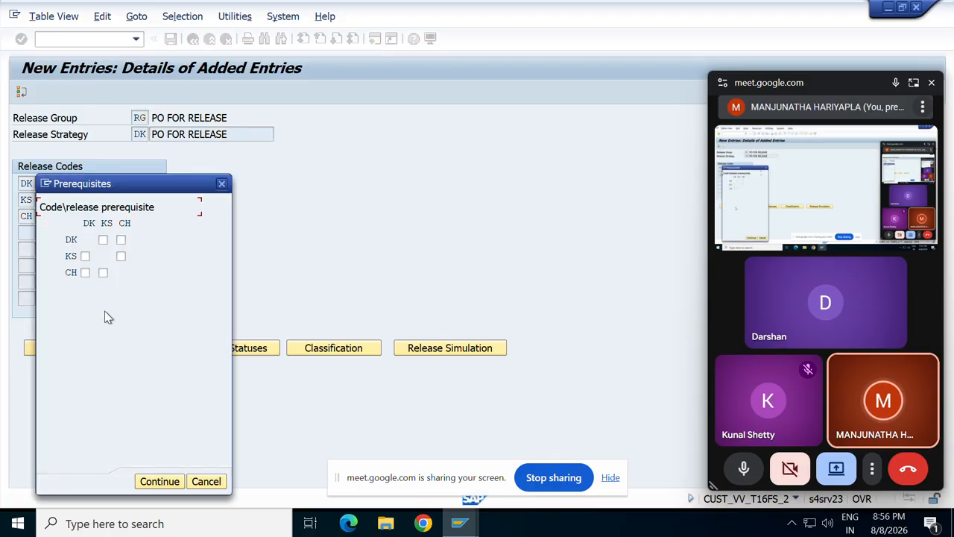
pyautogui.click(85, 257)
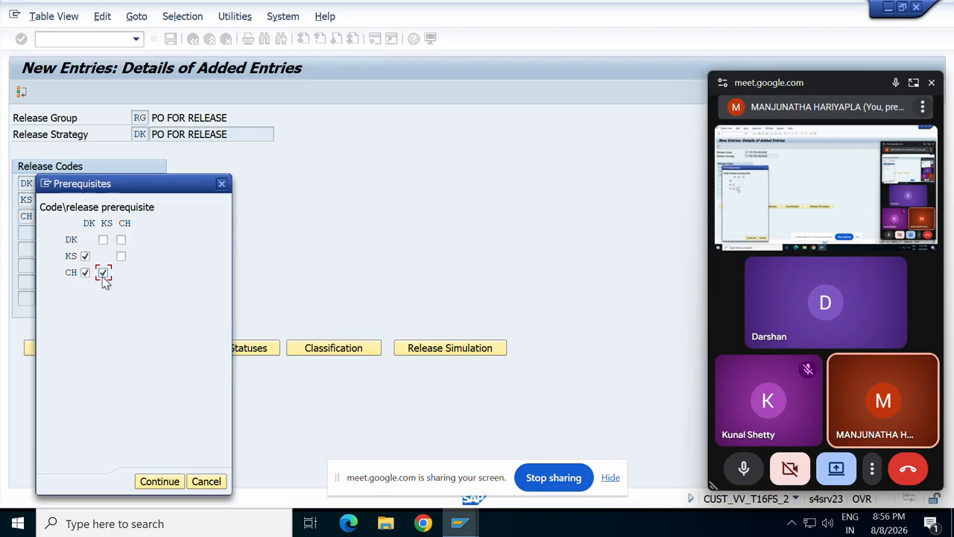
pyautogui.click(159, 481)
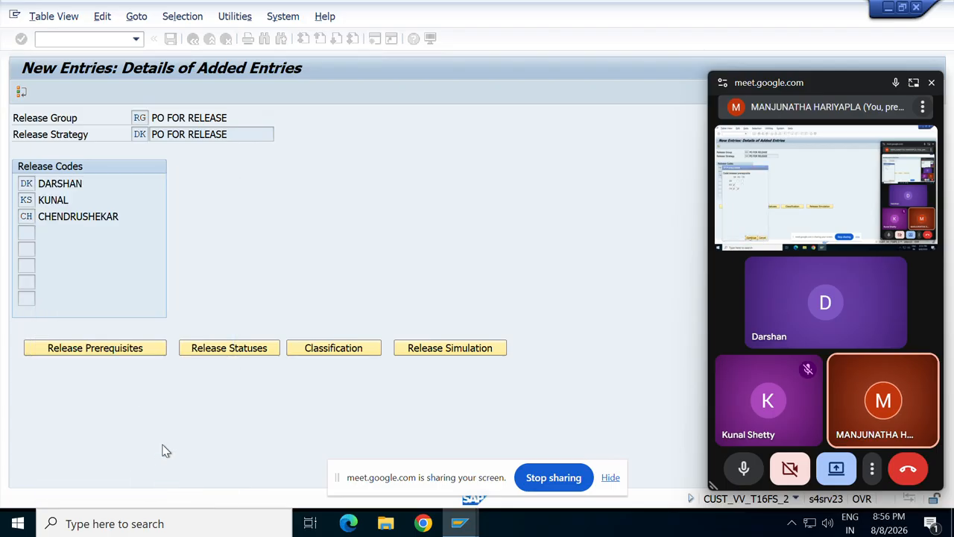
pyautogui.click(169, 45)
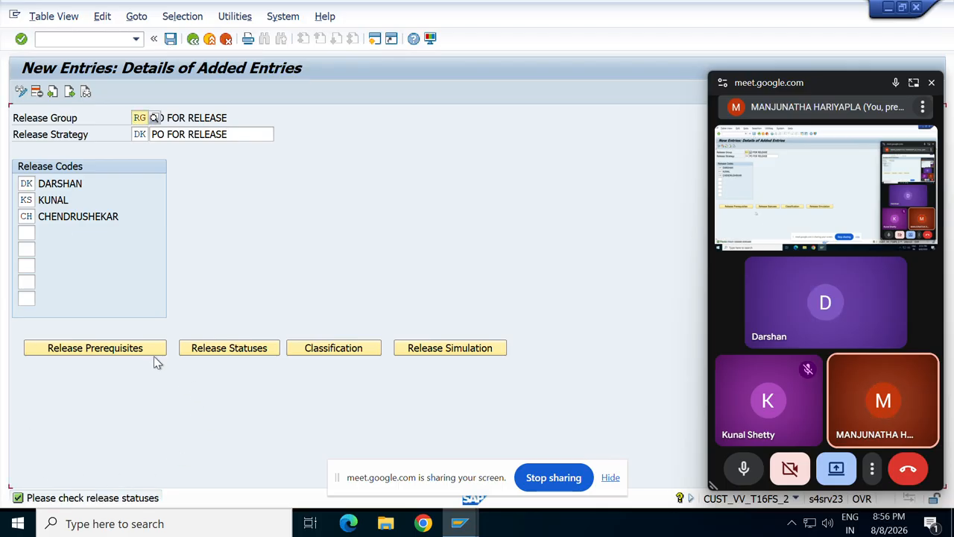
pyautogui.click(203, 350)
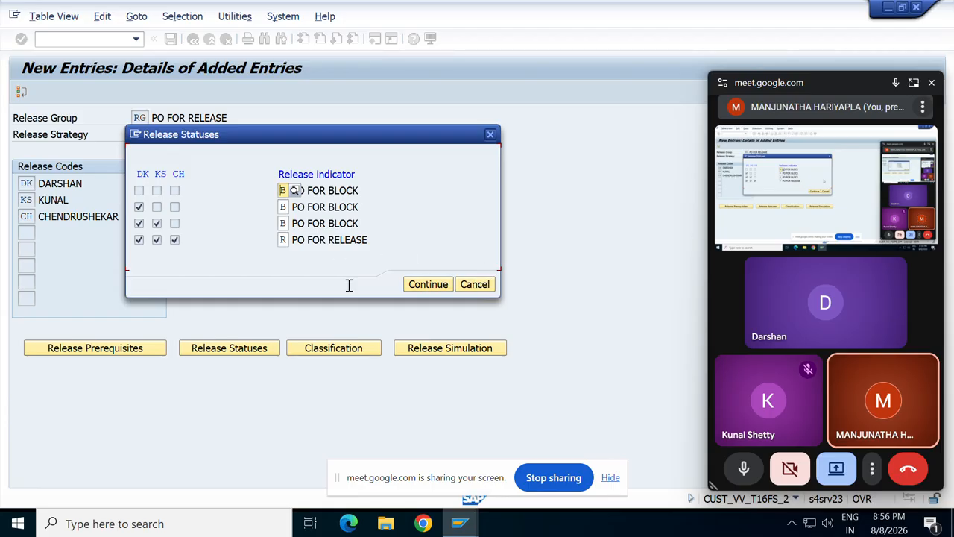
pyautogui.click(430, 289)
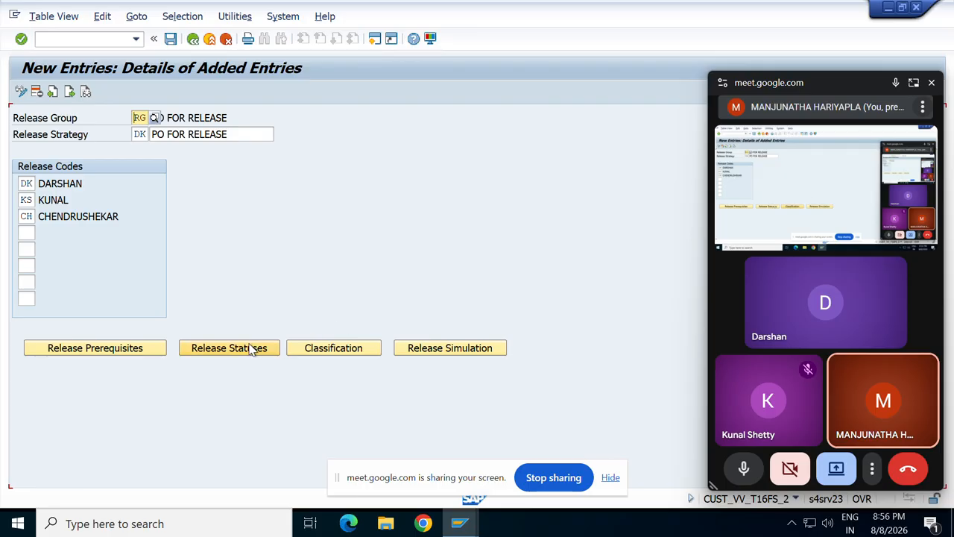
# Step: Classify the strategy with plant value ART1 and save the new release strategy
pyautogui.click(320, 351)
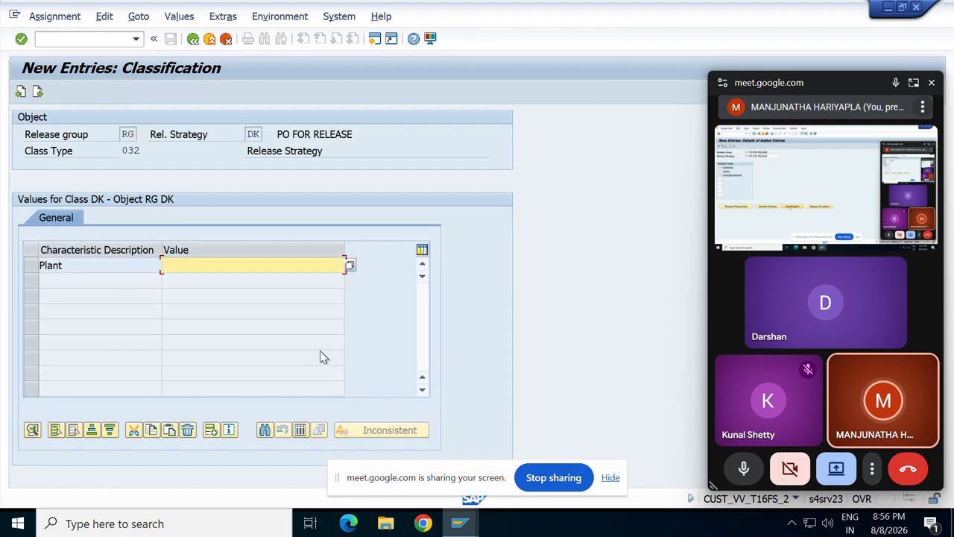
pyautogui.write('AR')
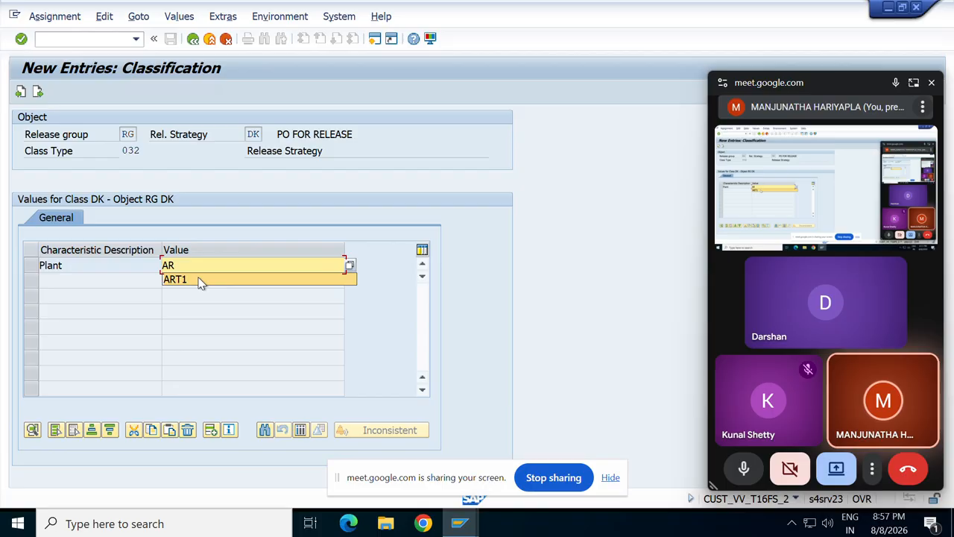
pyautogui.click(200, 281)
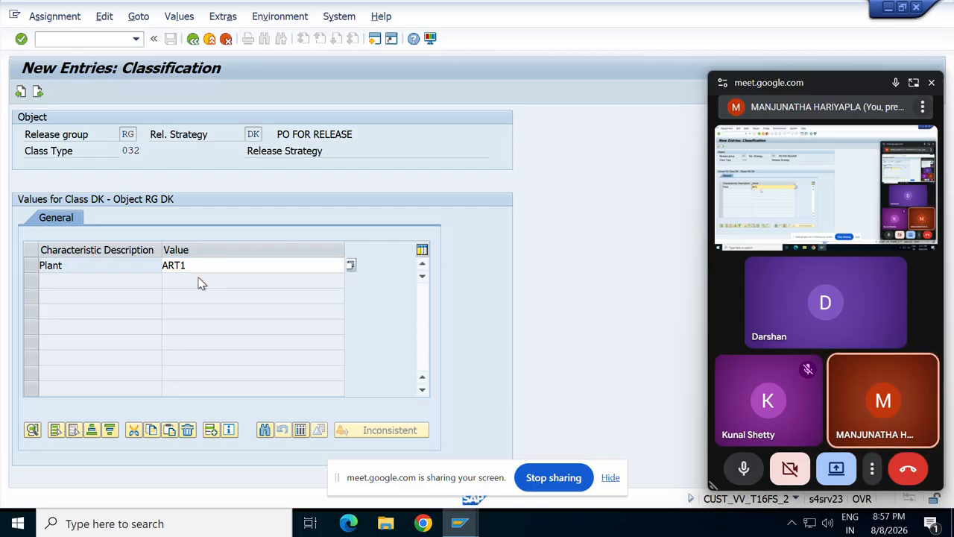
pyautogui.press('Return')
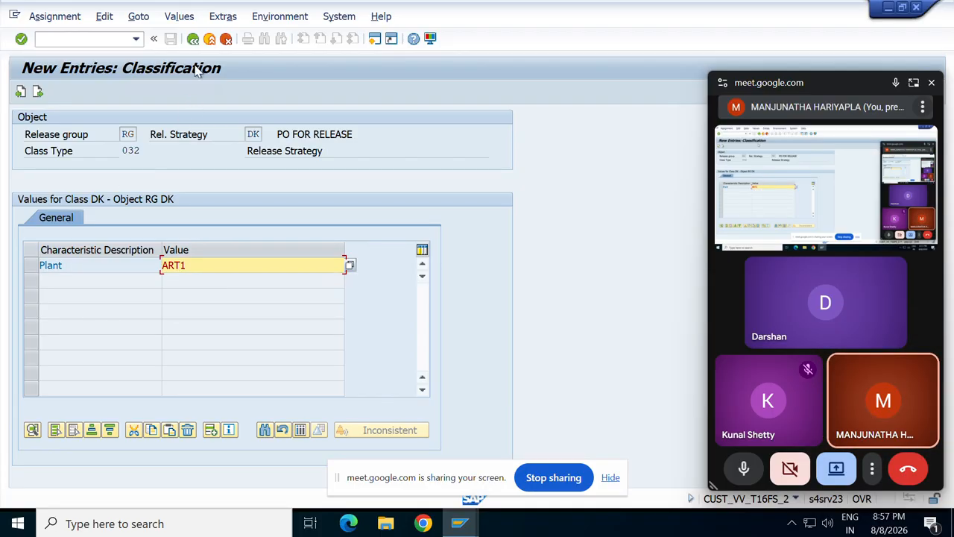
pyautogui.click(192, 38)
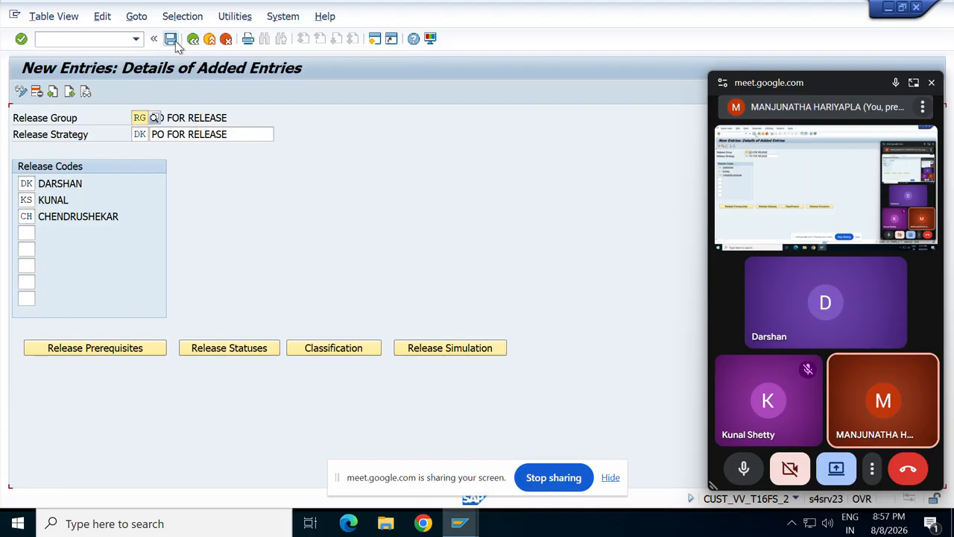
pyautogui.click(170, 39)
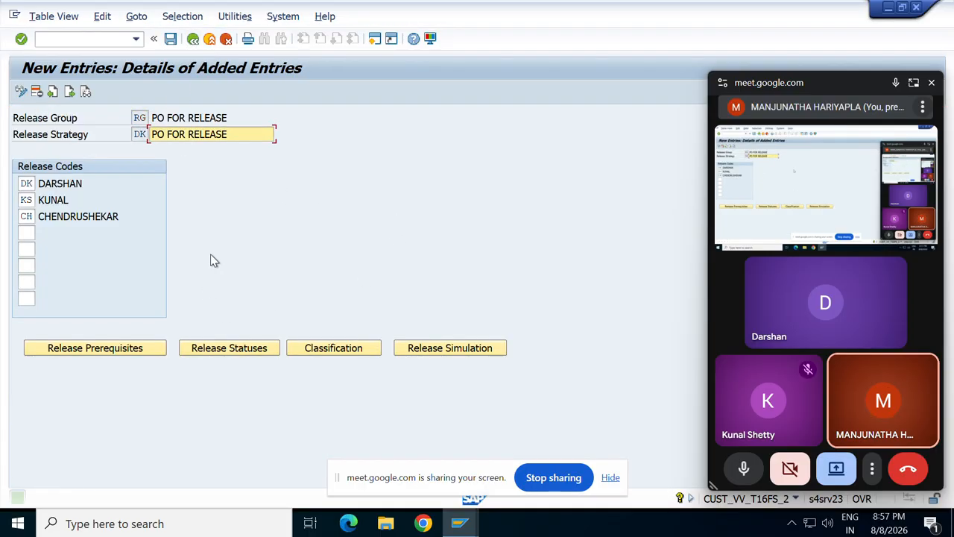
# Step: Simulate the release of strategy DK through codes DK, KS and CH, and return to the release strategies overview
pyautogui.click(442, 350)
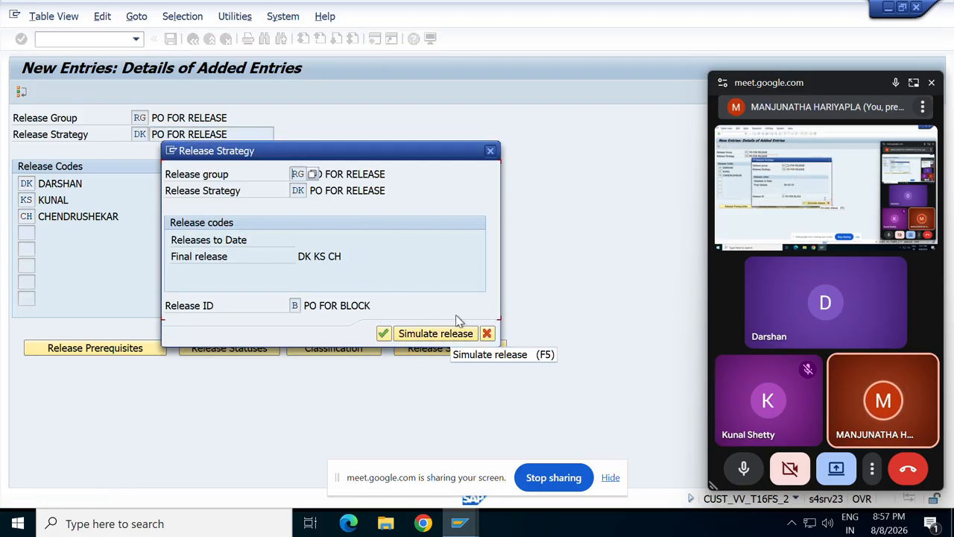
pyautogui.click(432, 335)
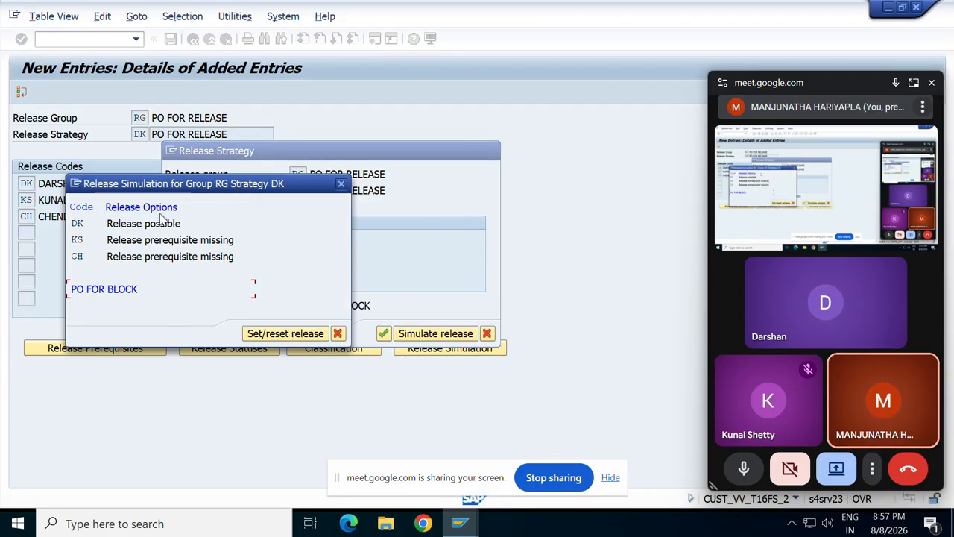
pyautogui.doubleClick(138, 224)
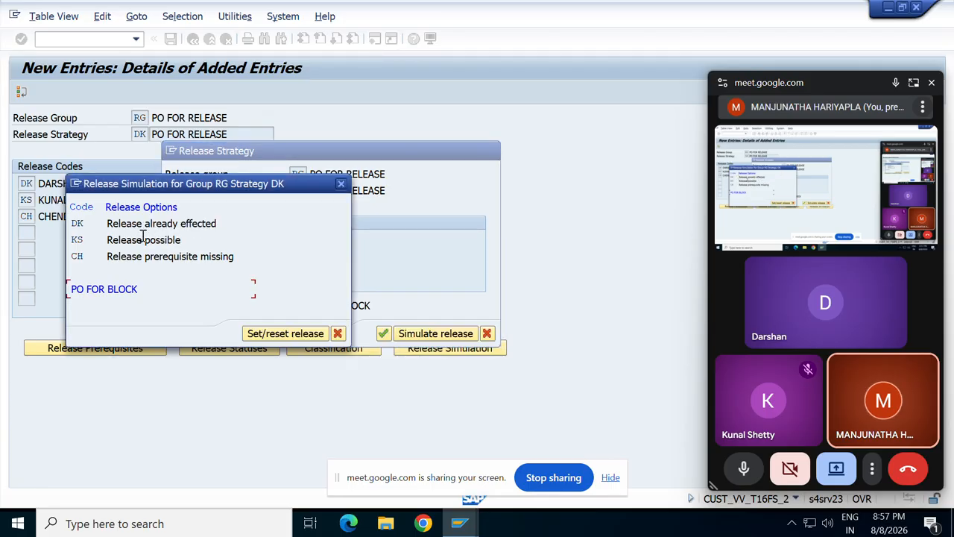
pyautogui.doubleClick(142, 239)
pyautogui.doubleClick(147, 256)
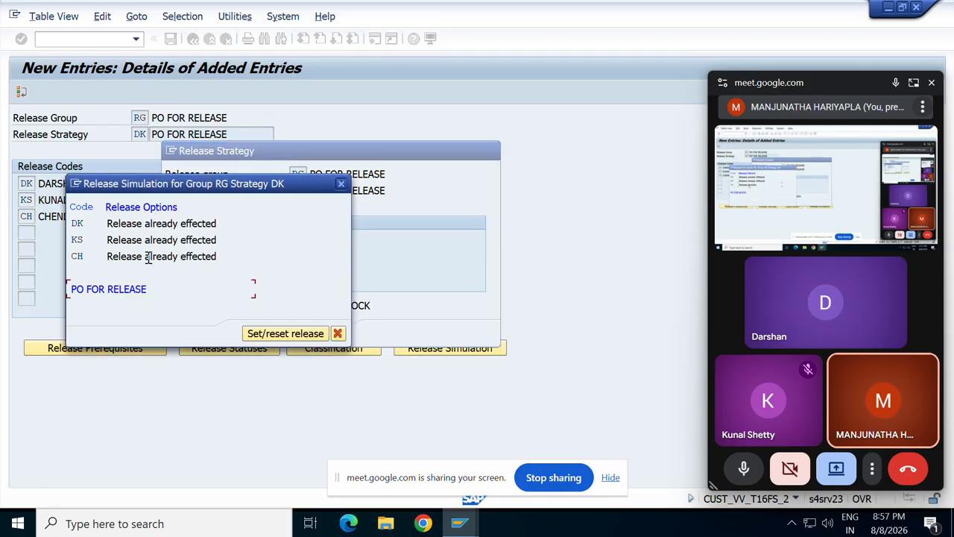
pyautogui.click(341, 184)
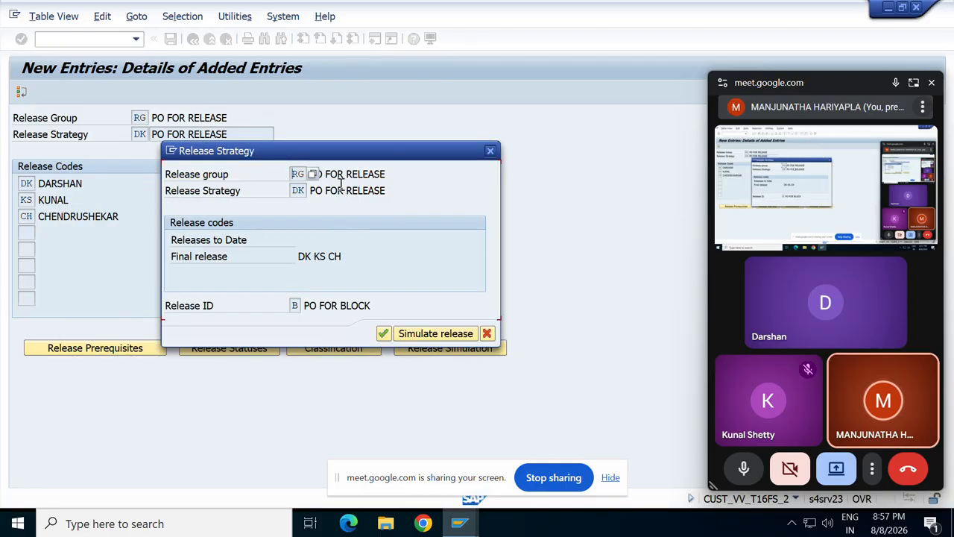
pyautogui.click(490, 152)
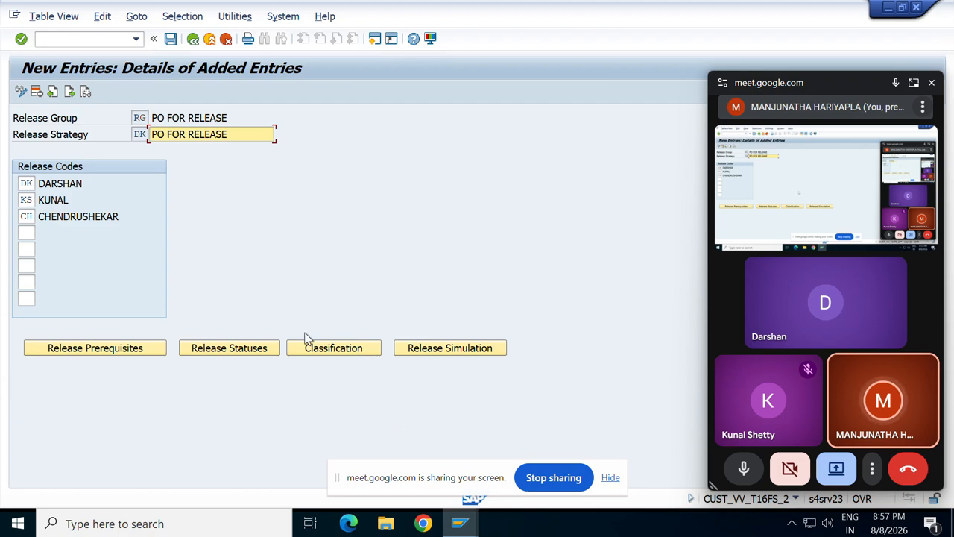
pyautogui.click(192, 39)
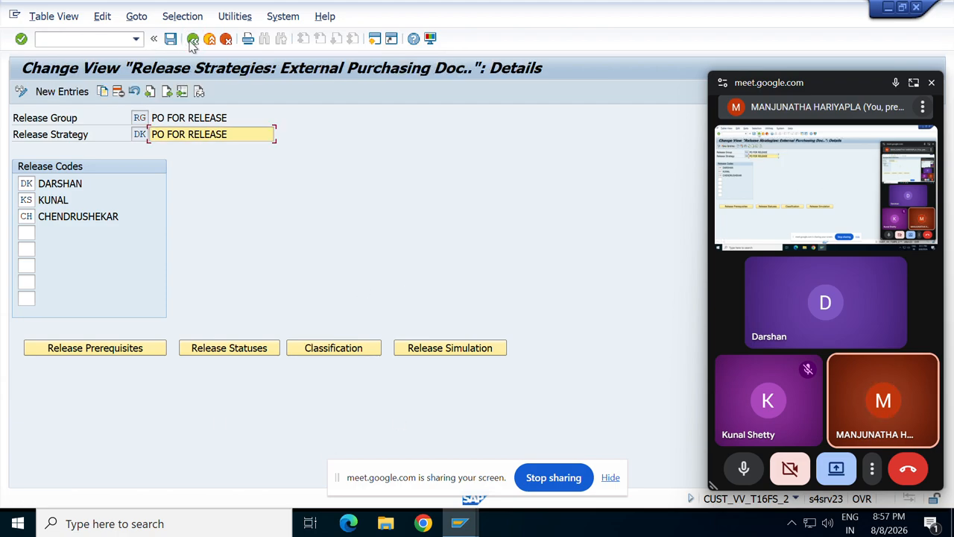
pyautogui.click(192, 39)
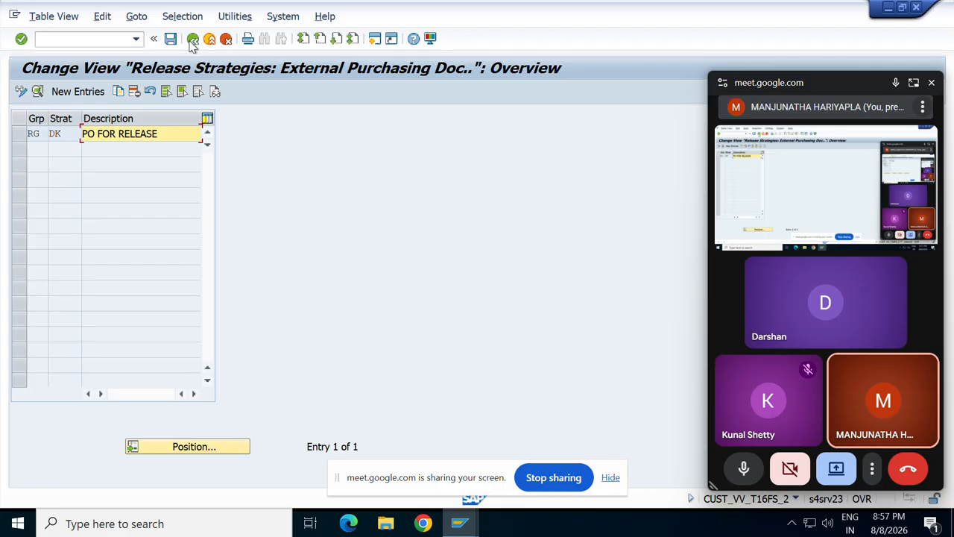
# Step: Exit the release strategies configuration, close the activity selection and open a new session
pyautogui.click(193, 39)
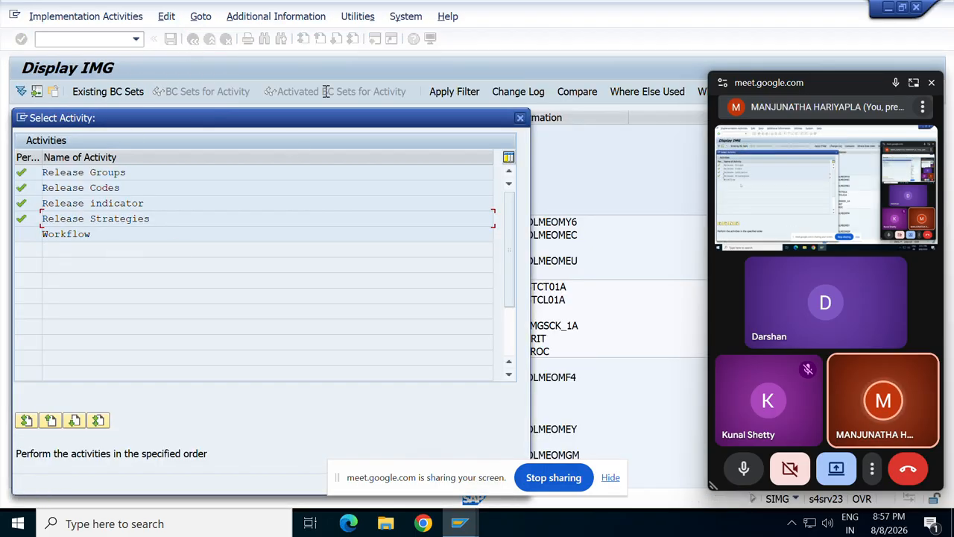
pyautogui.click(520, 117)
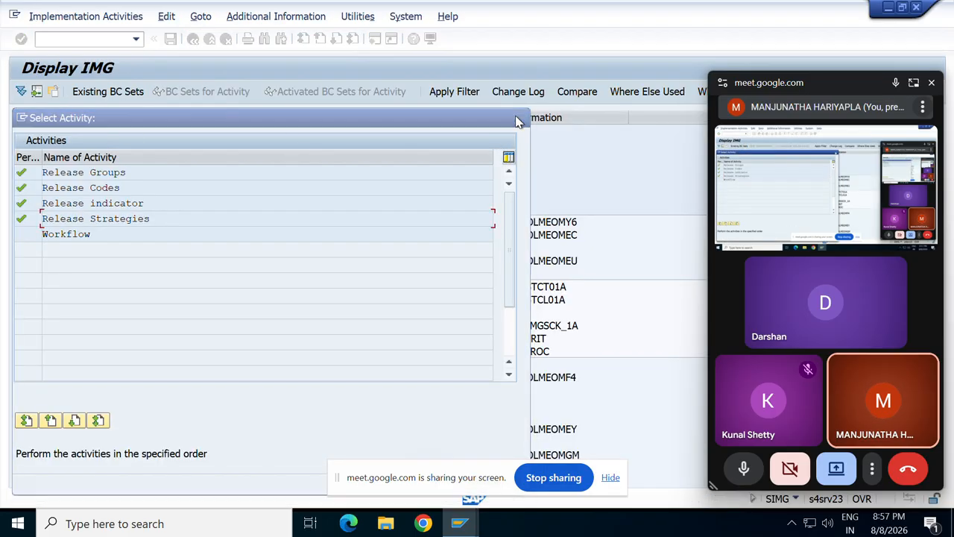
pyautogui.click(374, 38)
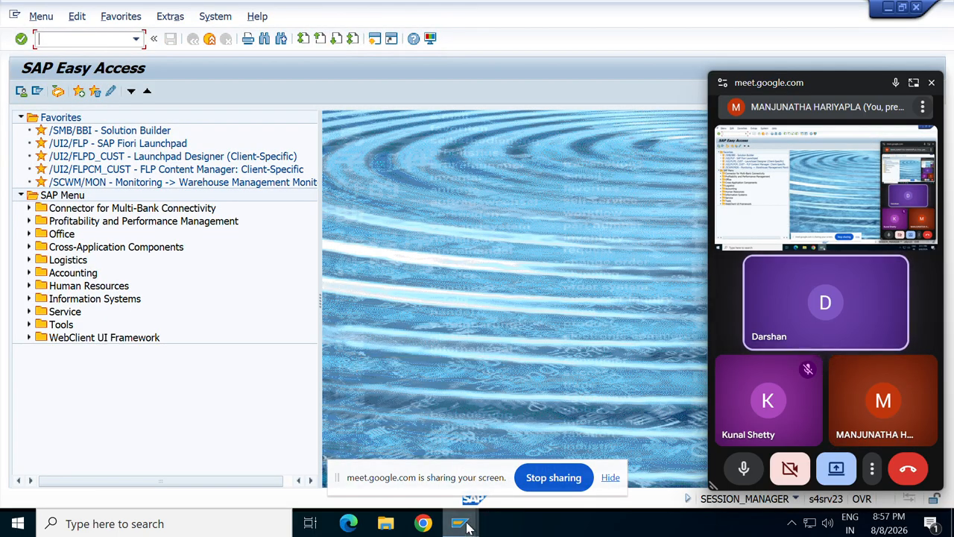
# Step: Switch to the open material document list and look through its goods movement postings
pyautogui.moveTo(459, 523)
pyautogui.click(287, 433)
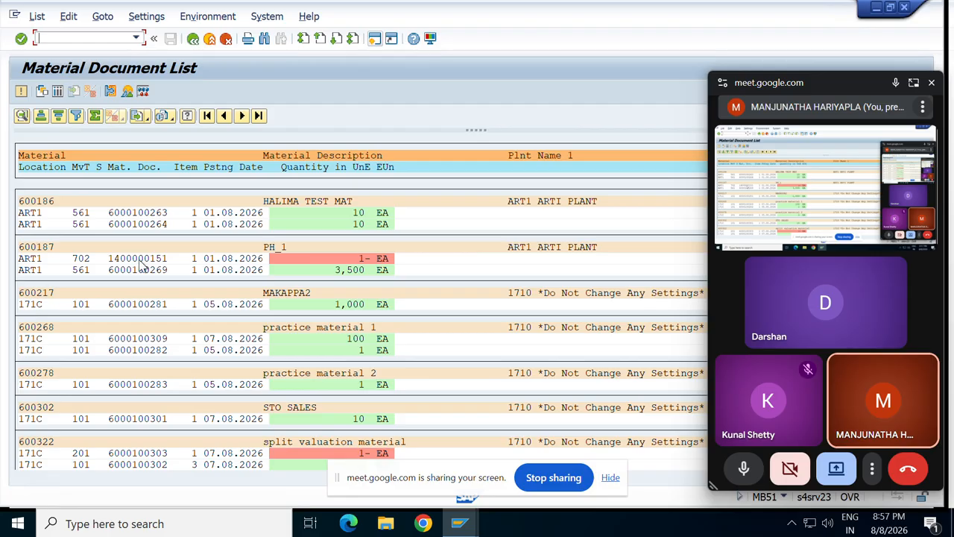
pyautogui.scroll(5, 142, 264)
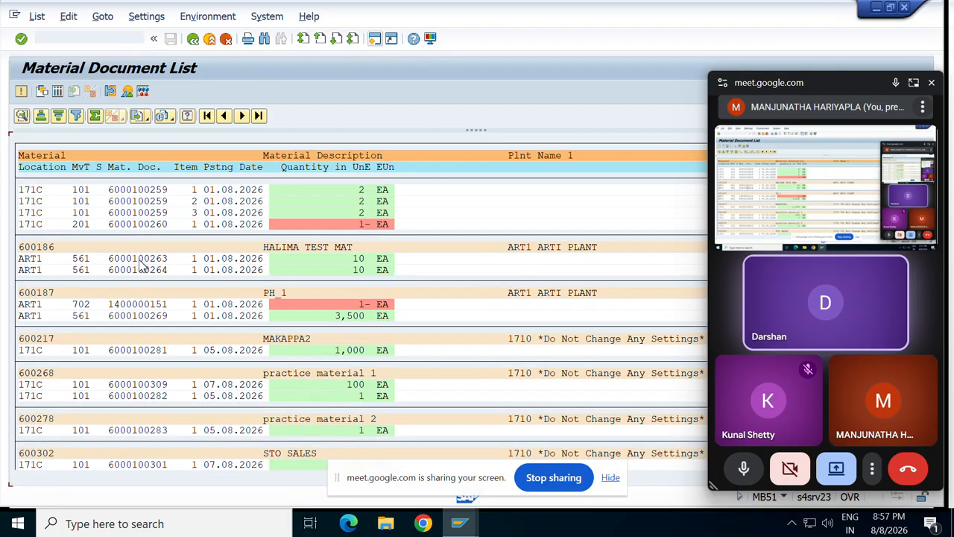
pyautogui.scroll(6, 140, 265)
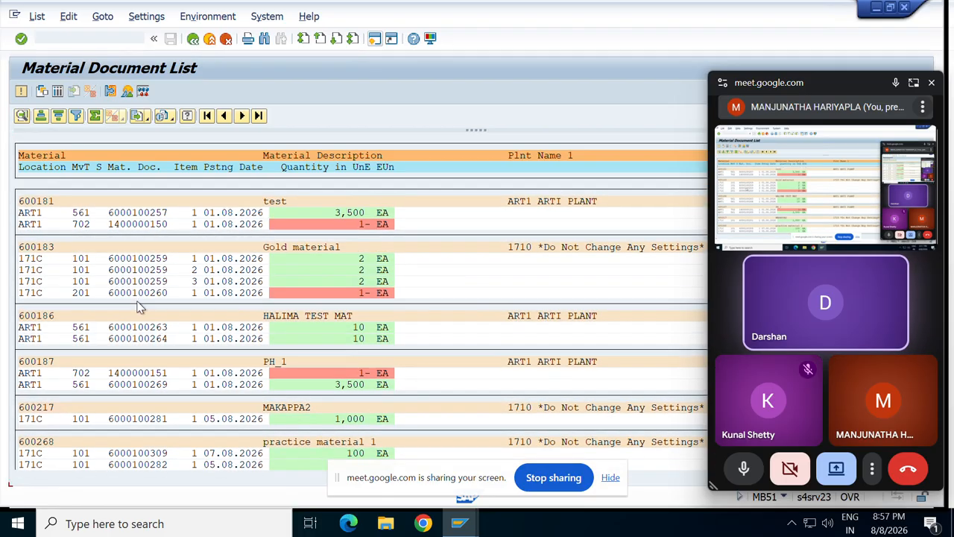
pyautogui.scroll(2, 147, 336)
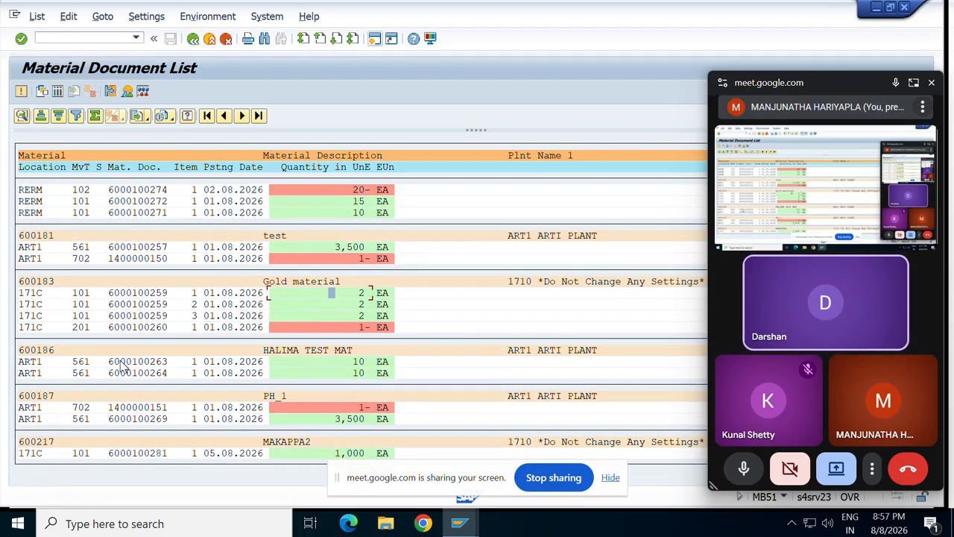
# Step: Open the Materials List (MM60) in a new session and run it for plant ART1
pyautogui.click(375, 38)
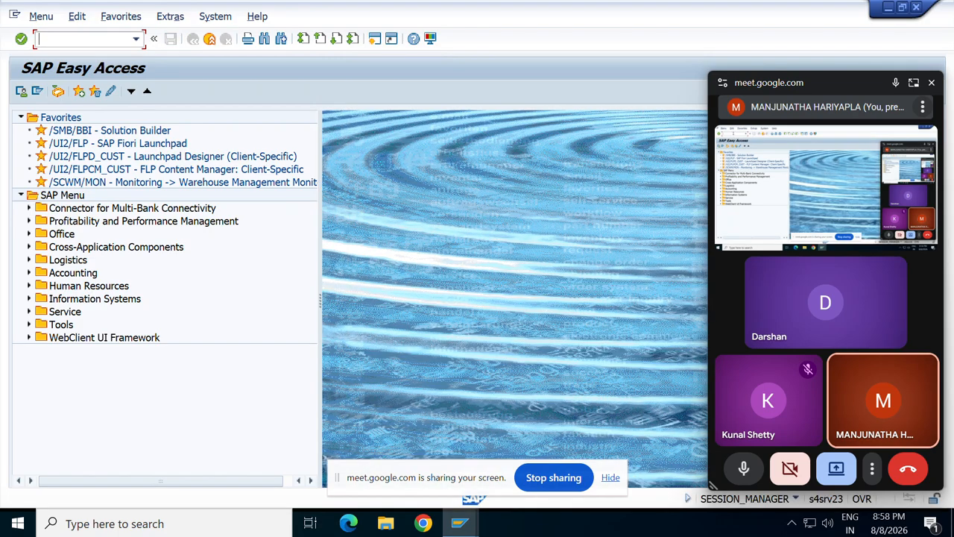
pyautogui.write('MM60')
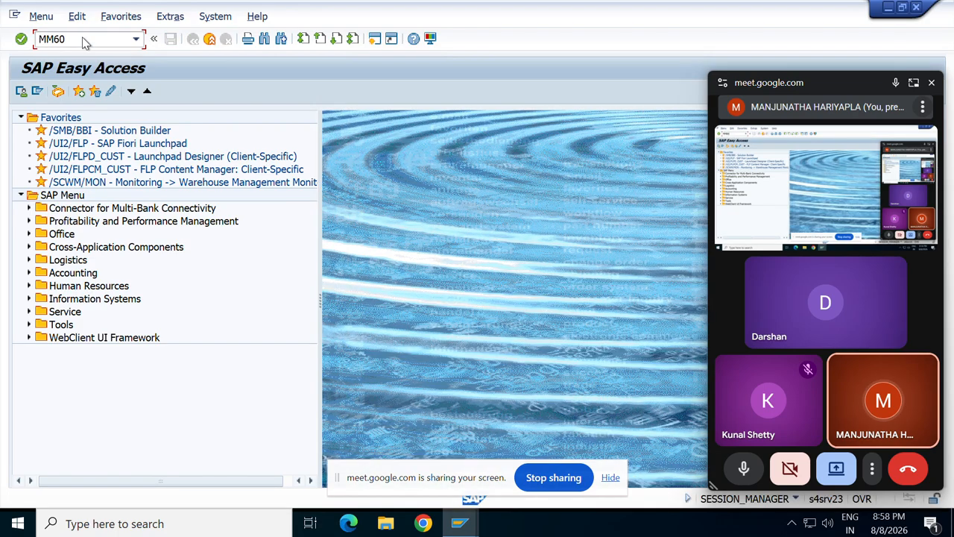
pyautogui.press('Return')
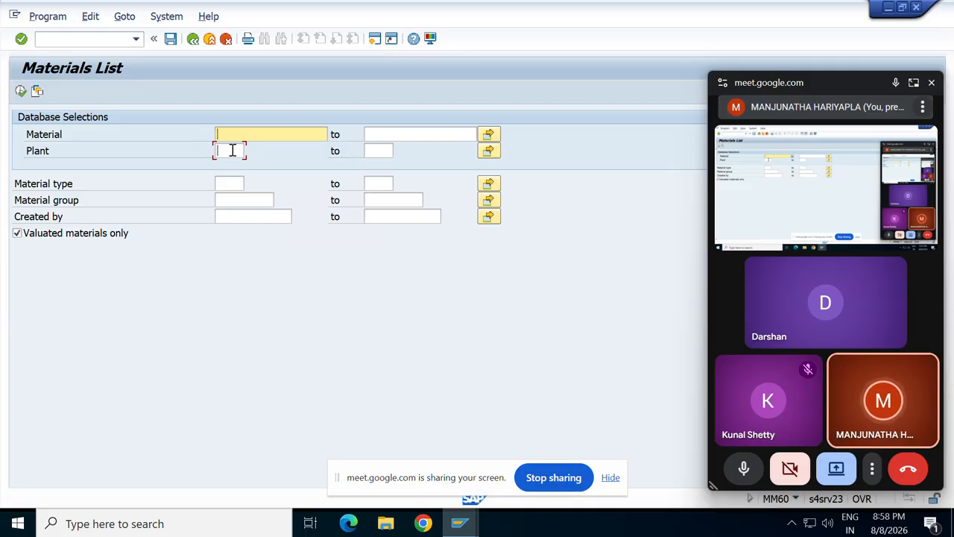
pyautogui.click(232, 150)
pyautogui.write('ART')
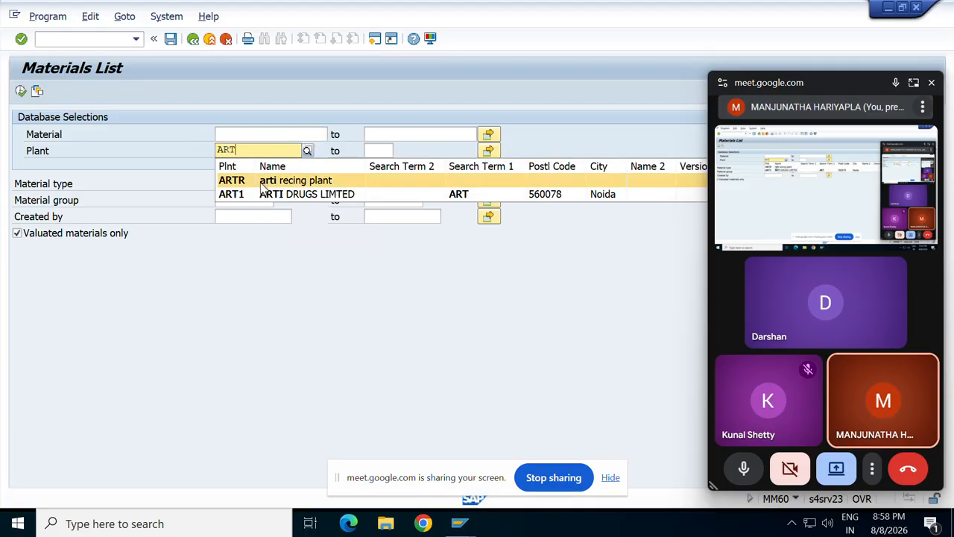
pyautogui.click(249, 194)
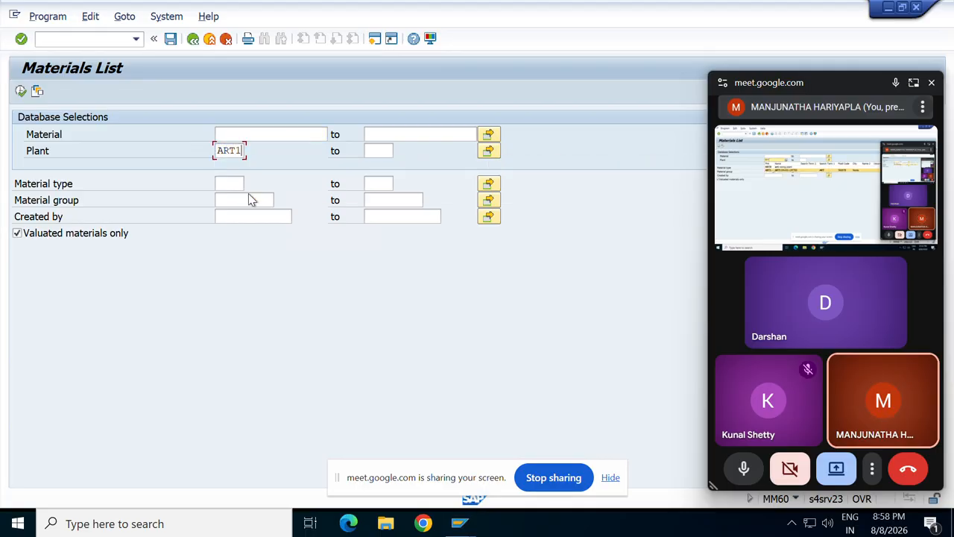
pyautogui.click(21, 91)
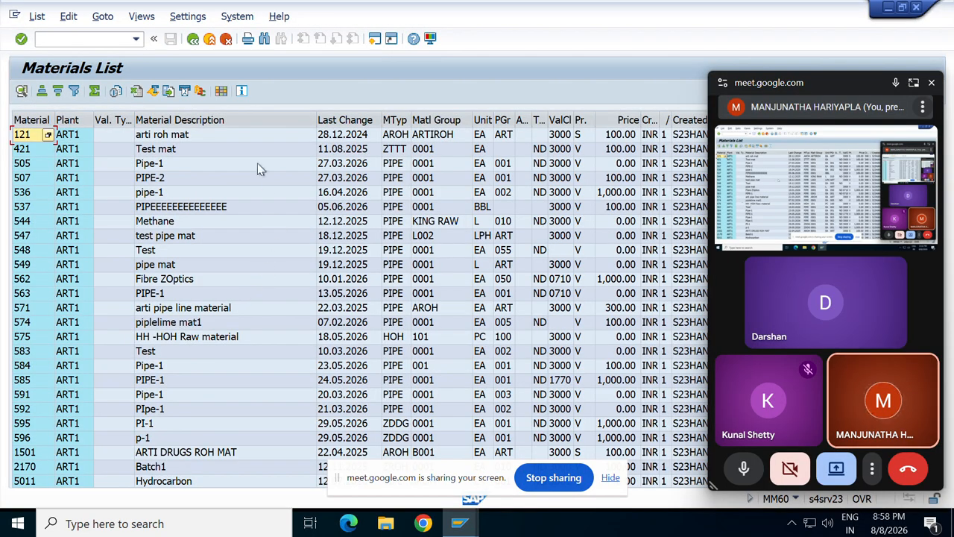
# Step: Sort the materials list by last change in descending order and select material 600339
pyautogui.click(342, 119)
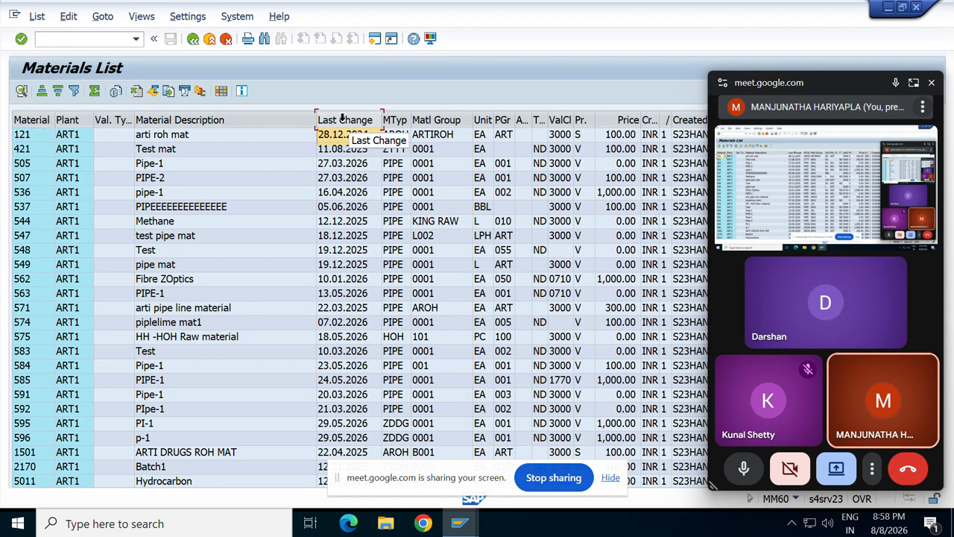
pyautogui.click(58, 91)
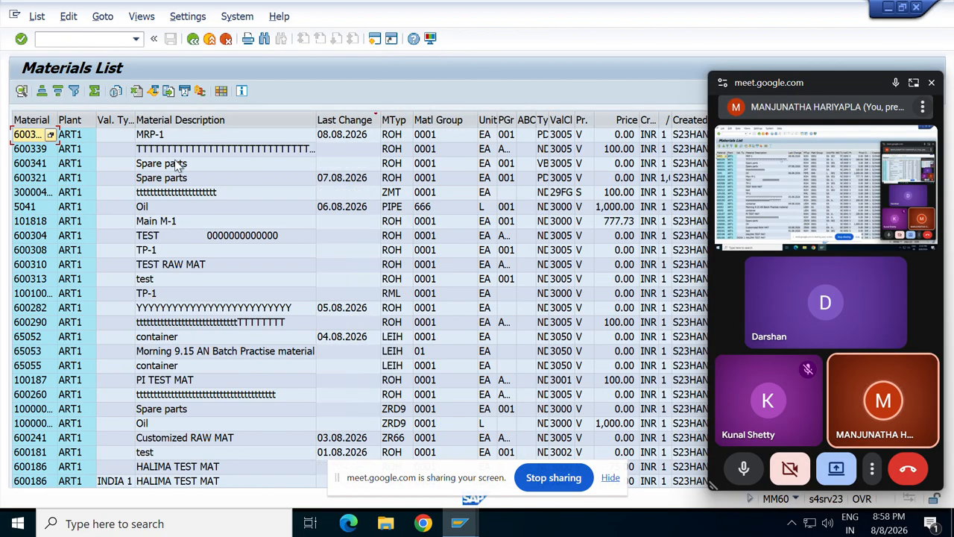
pyautogui.click(303, 152)
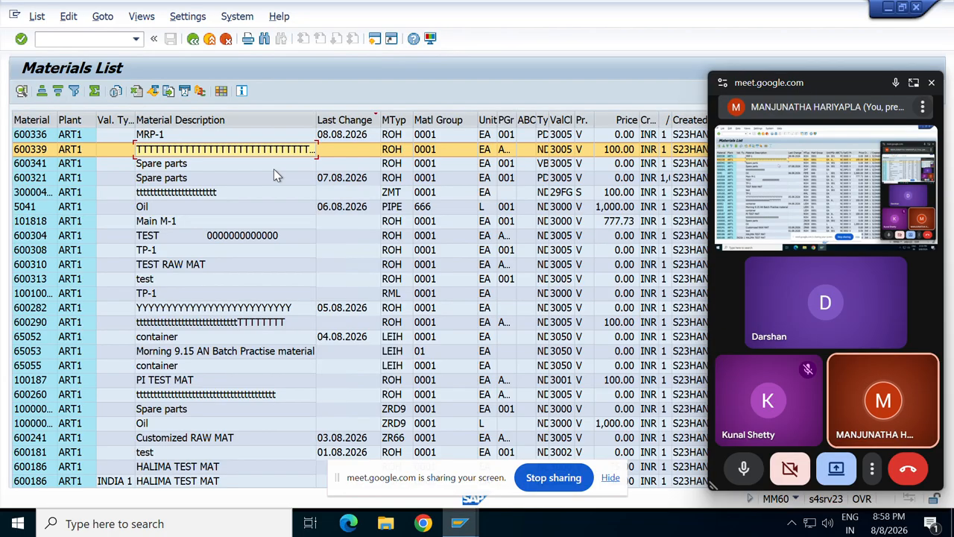
# Step: Run Purchasing Documents per Supplier (ME2L) for plant ART1 in a new session and return to its selection screen
pyautogui.click(374, 40)
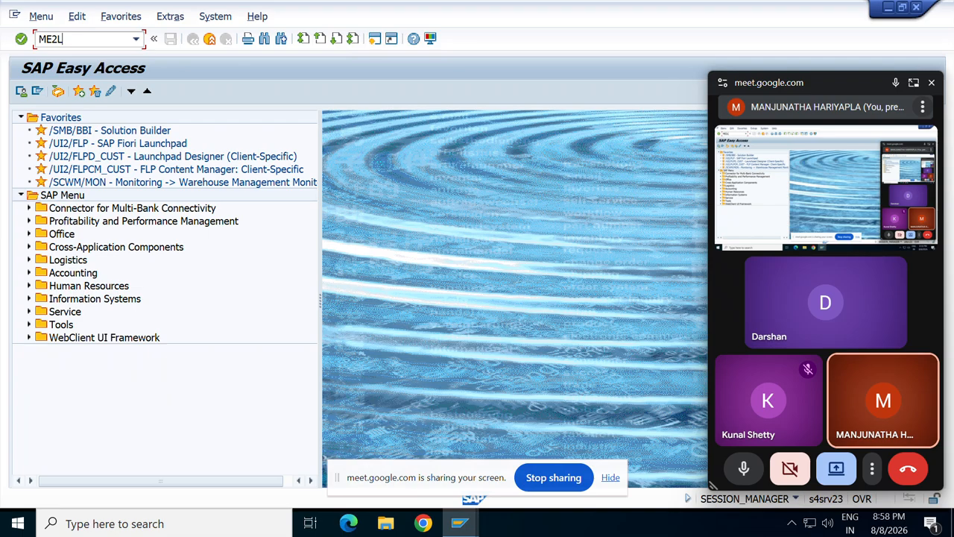
pyautogui.press('Return')
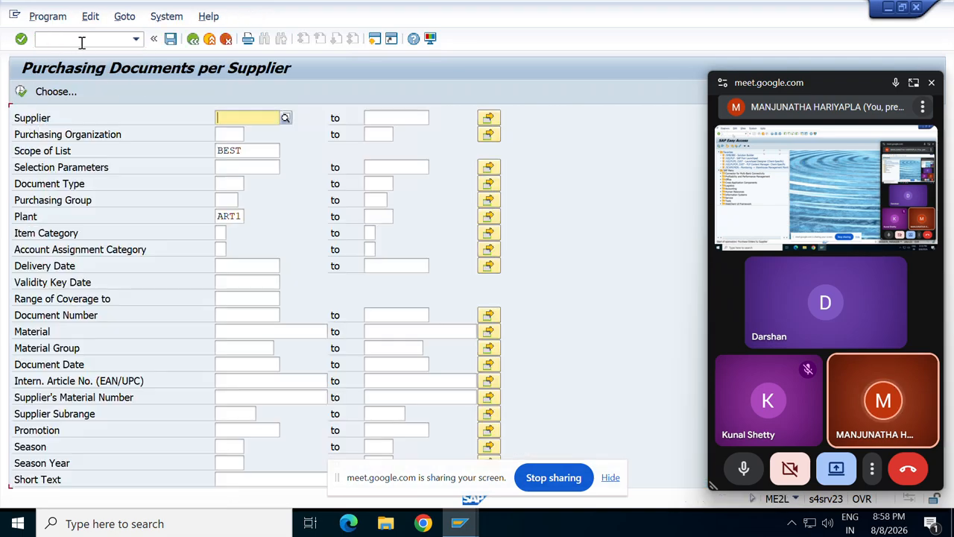
pyautogui.click(21, 91)
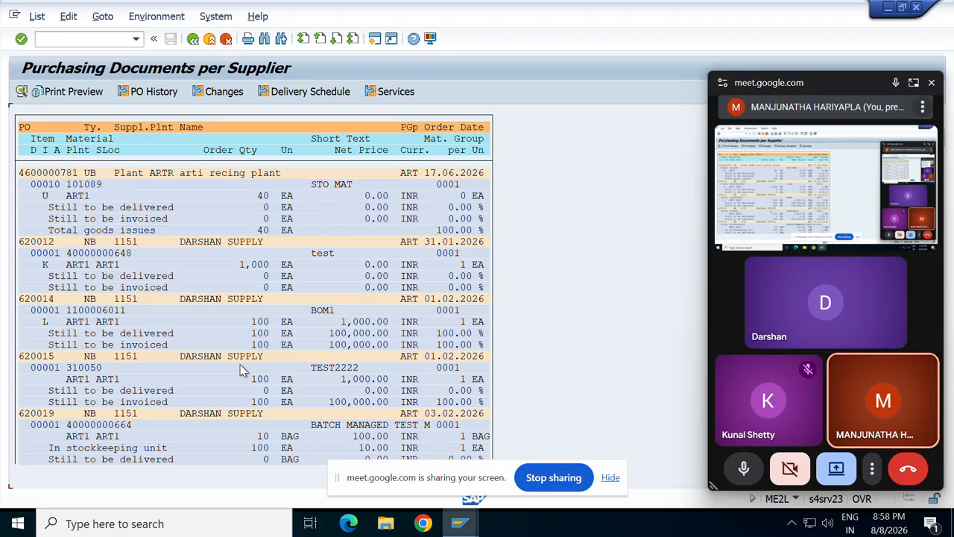
pyautogui.click(192, 39)
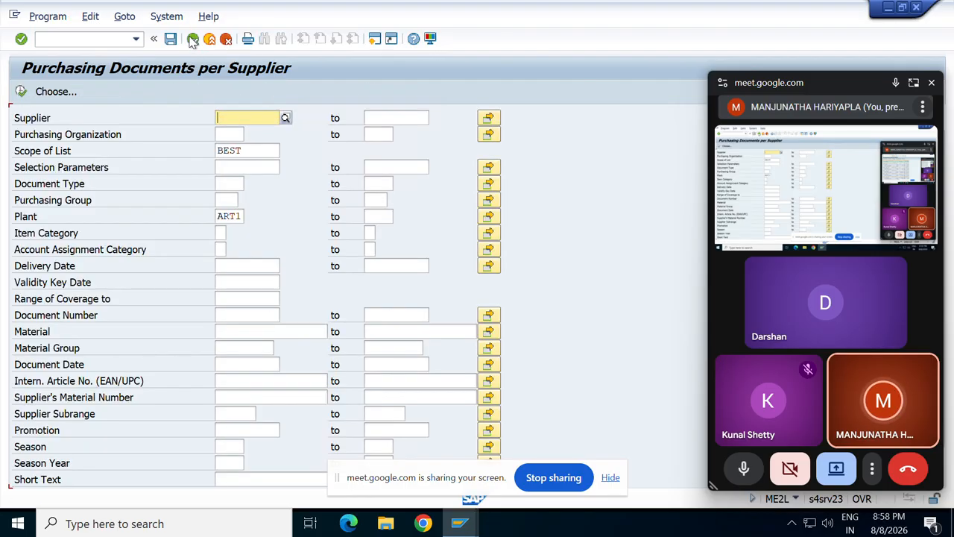
# Step: Restrict the document date to 01.08.2026 through 08.08.2026 and run the purchasing documents report
pyautogui.click(236, 366)
pyautogui.click(286, 365)
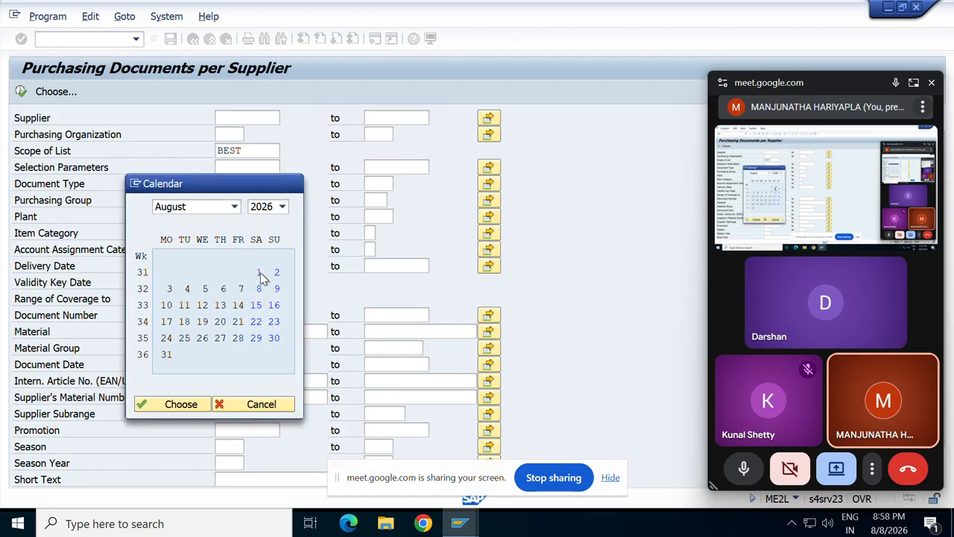
pyautogui.doubleClick(259, 273)
pyautogui.click(428, 363)
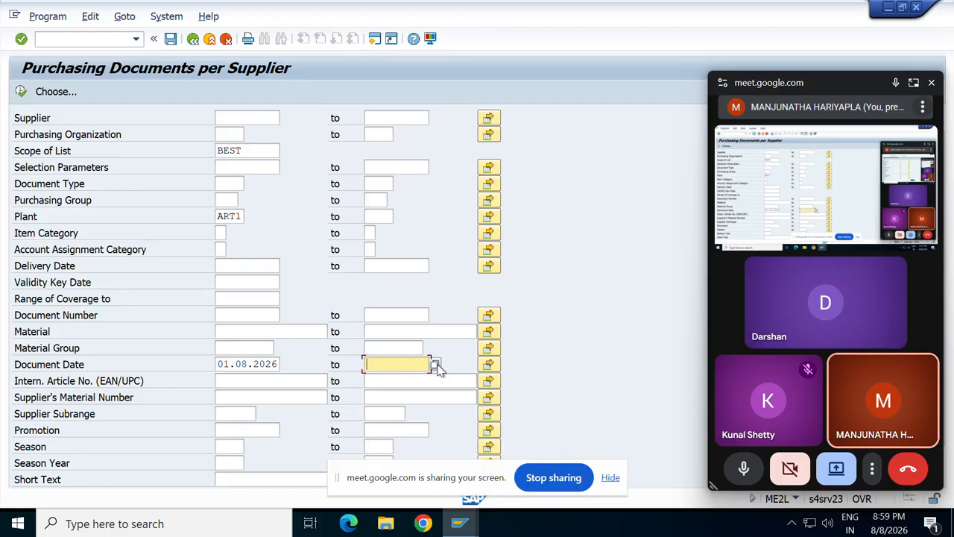
pyautogui.click(436, 365)
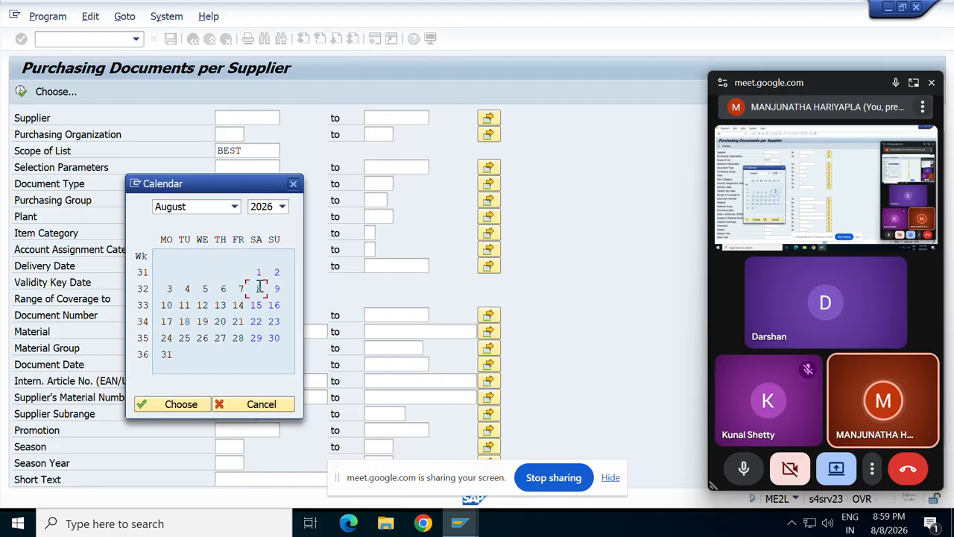
pyautogui.doubleClick(260, 288)
pyautogui.click(21, 91)
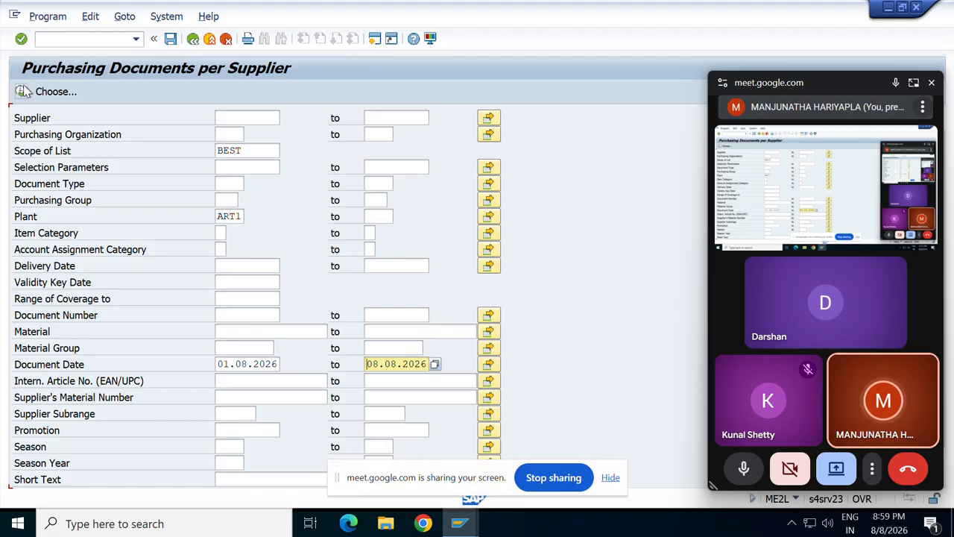
pyautogui.press('F8')
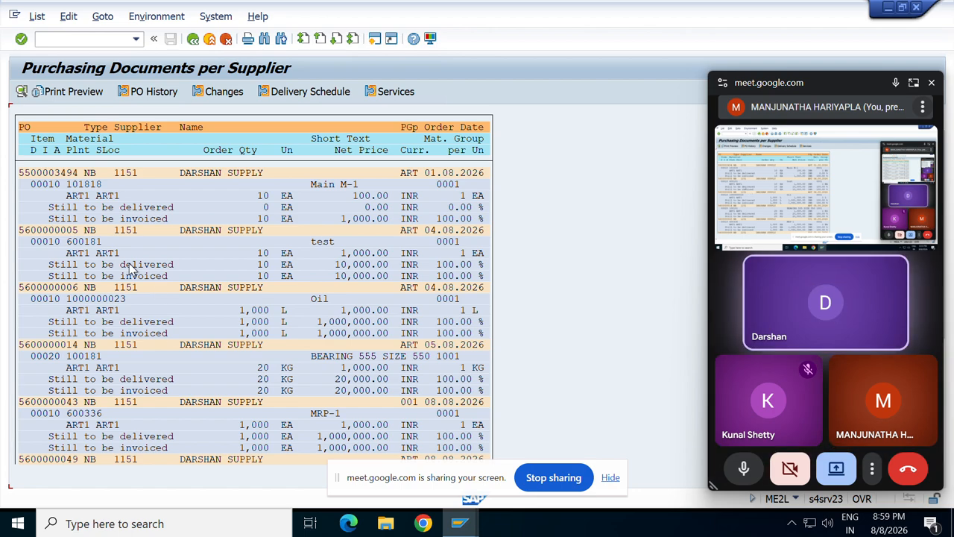
# Step: Open the purchase order for the Oil material dated 04.08.2026 and copy its document number
pyautogui.doubleClick(55, 289)
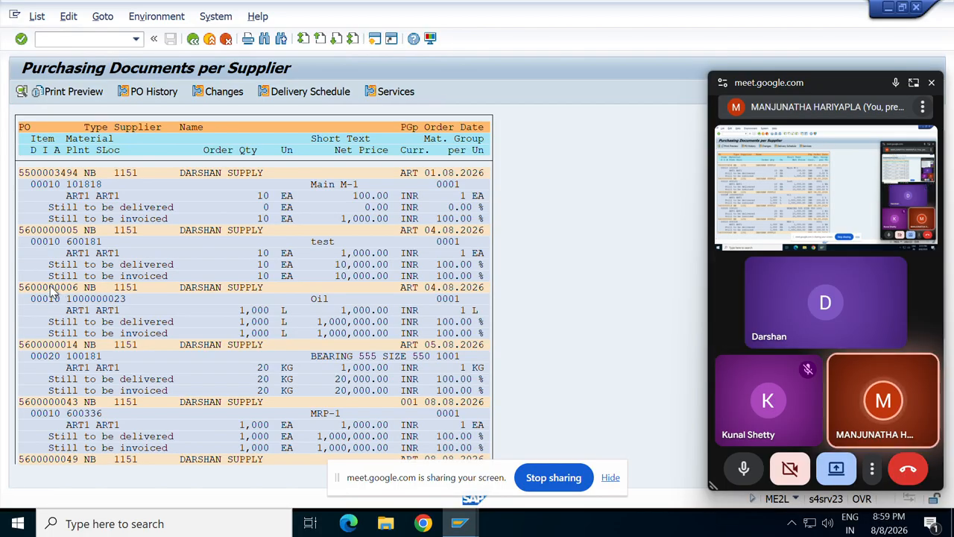
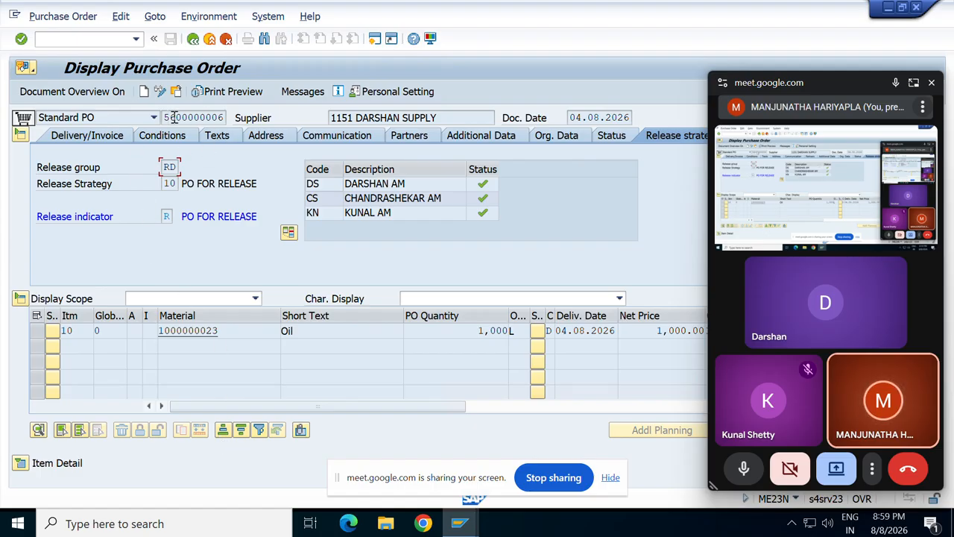
pyautogui.moveTo(165, 118); pyautogui.dragTo(245, 132)
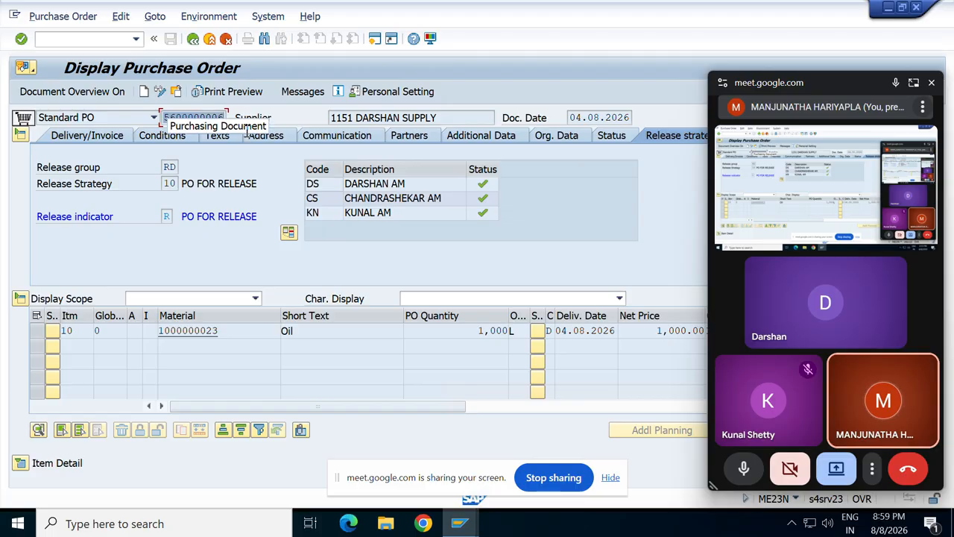
pyautogui.hotkey('ctrl', 'c')
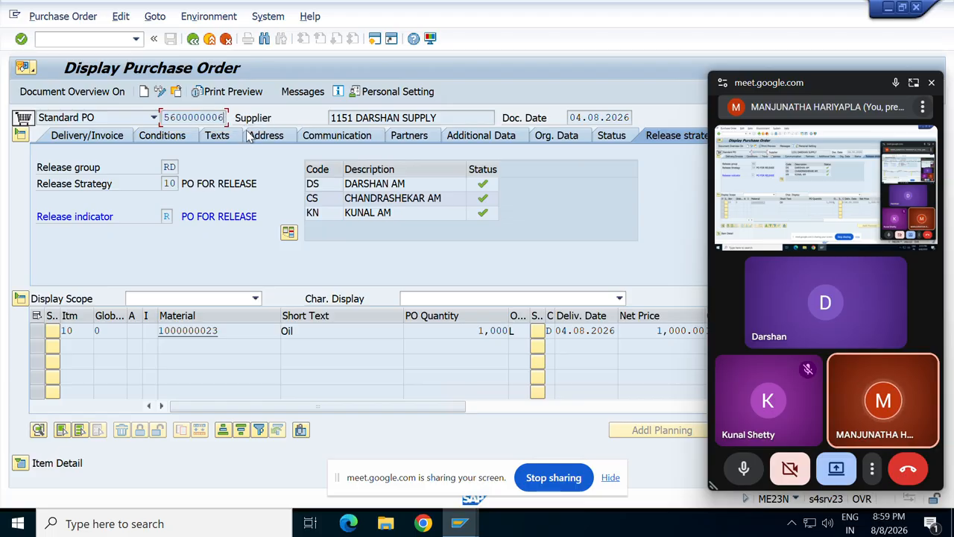
# Step: Start a new purchase order and list my purchase orders in the document overview
pyautogui.click(145, 91)
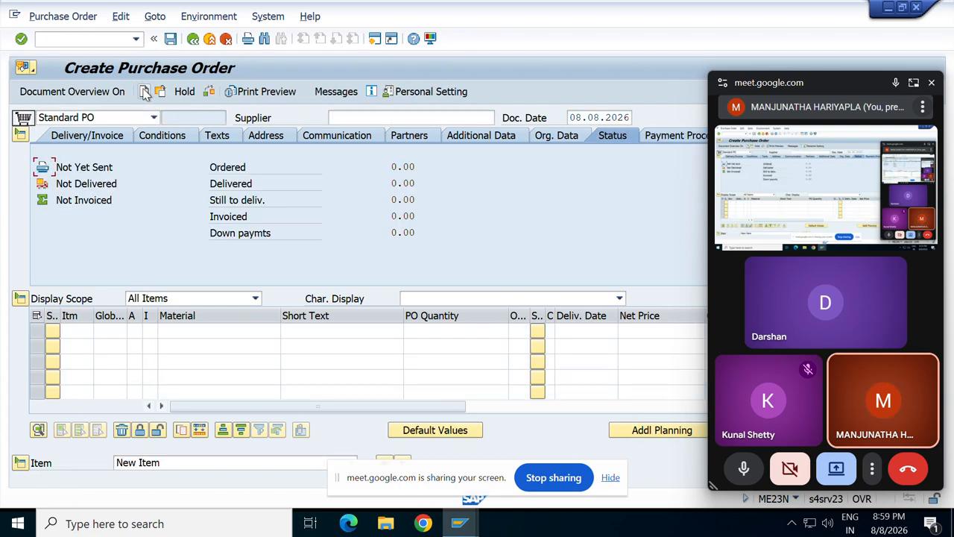
pyautogui.click(78, 98)
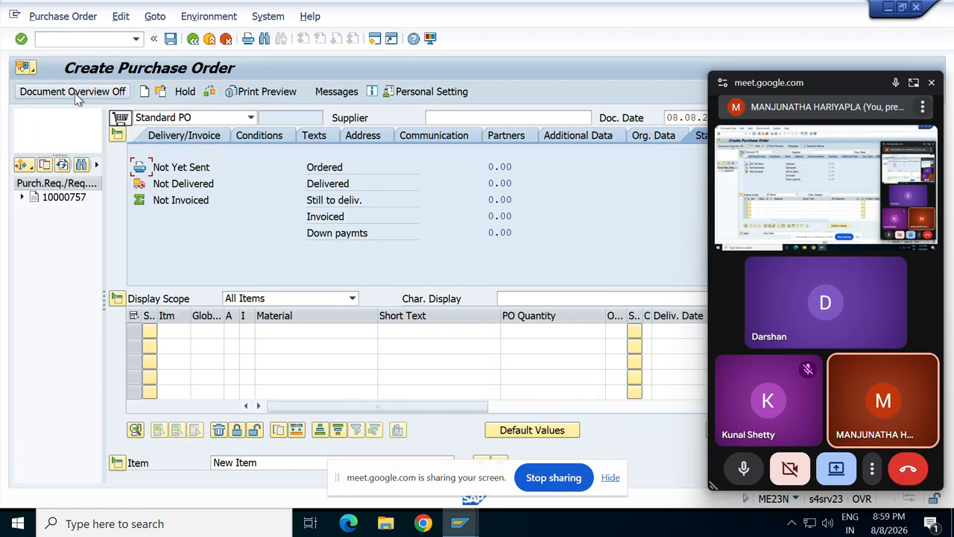
pyautogui.click(25, 165)
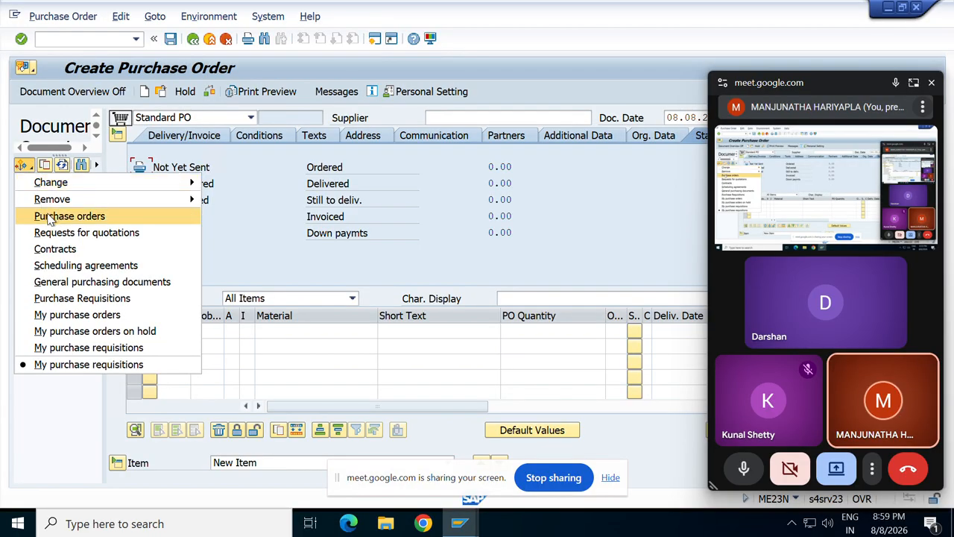
pyautogui.click(72, 323)
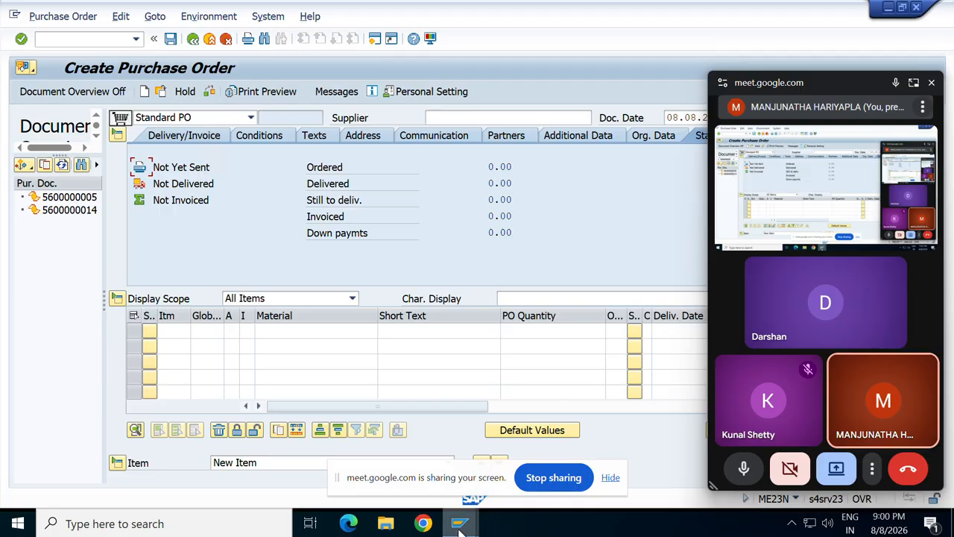
# Step: Adopt the first listed purchase order into the new one and show its organizational data in the header
pyautogui.moveTo(459, 527)
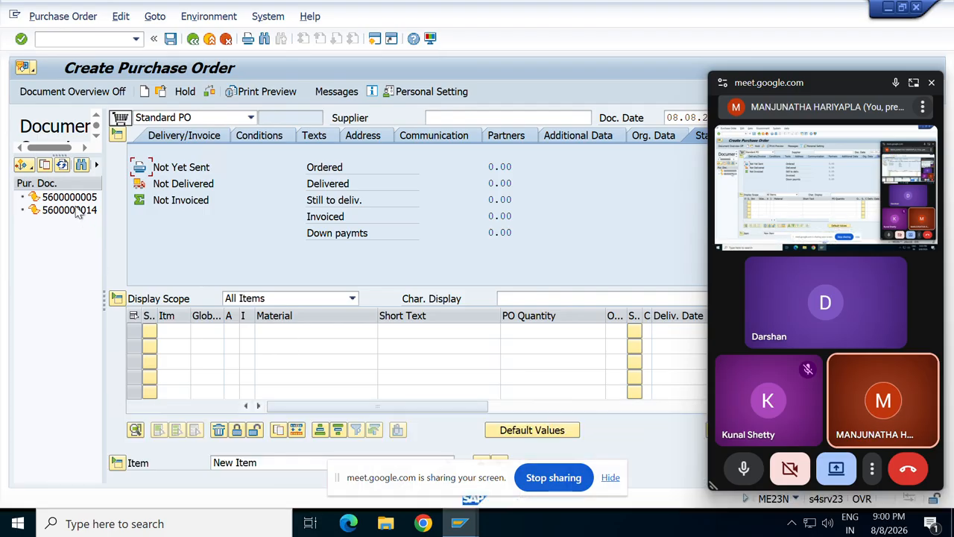
pyautogui.click(73, 197)
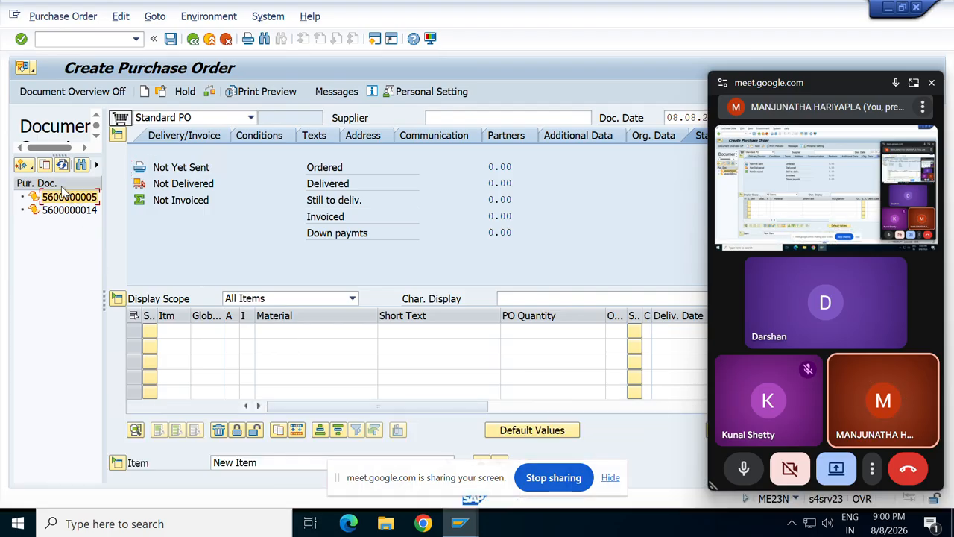
pyautogui.click(45, 165)
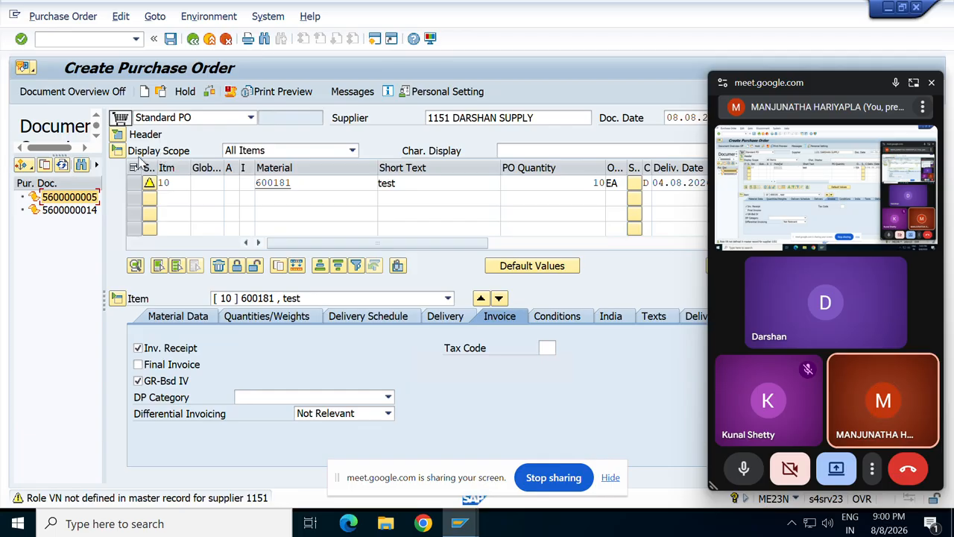
pyautogui.click(117, 135)
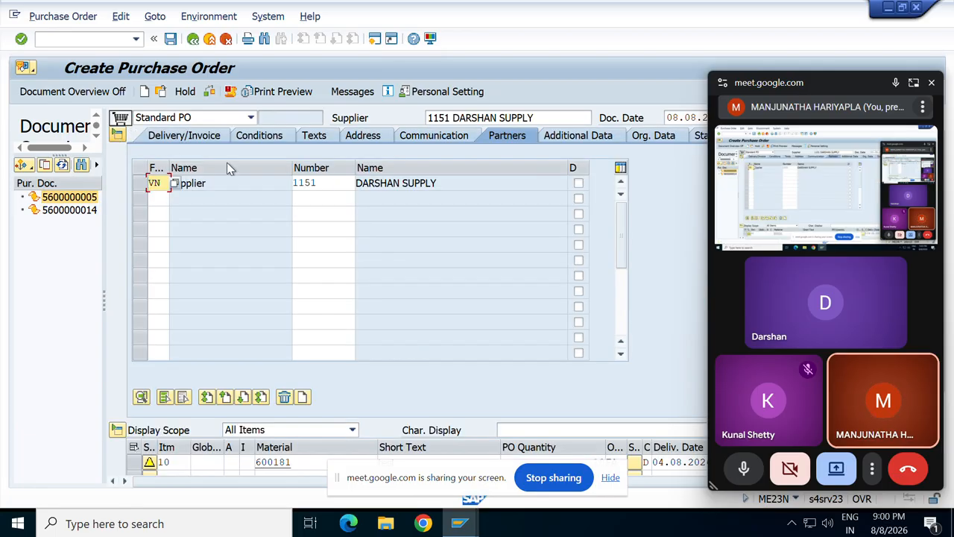
pyautogui.click(654, 135)
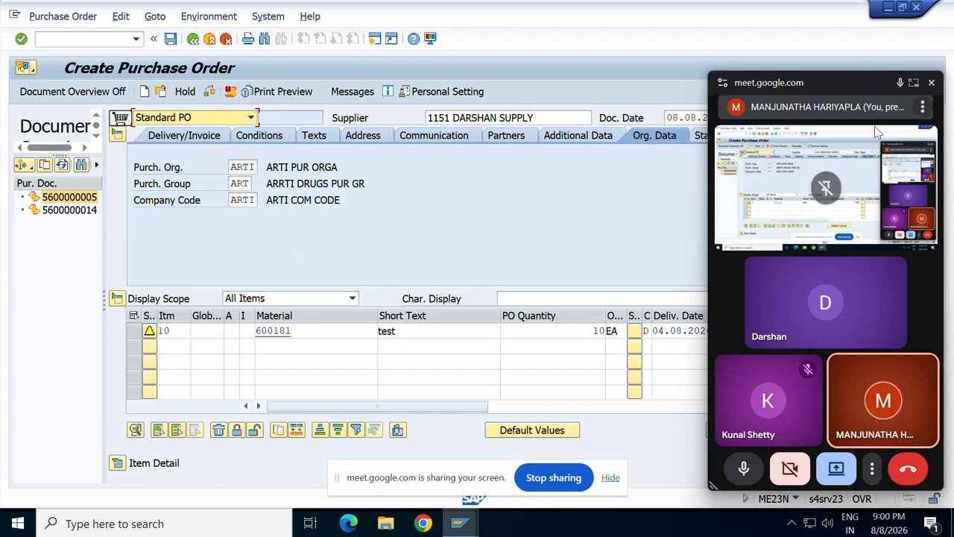
pyautogui.moveTo(826, 85); pyautogui.dragTo(830, 363)
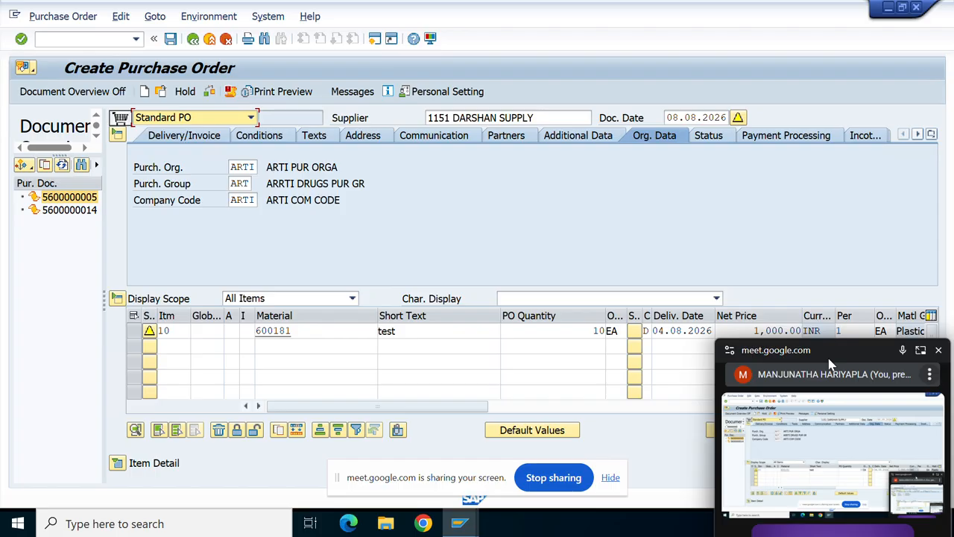
# Step: Check the purchase order, accept the check messages and view its release strategy
pyautogui.click(210, 93)
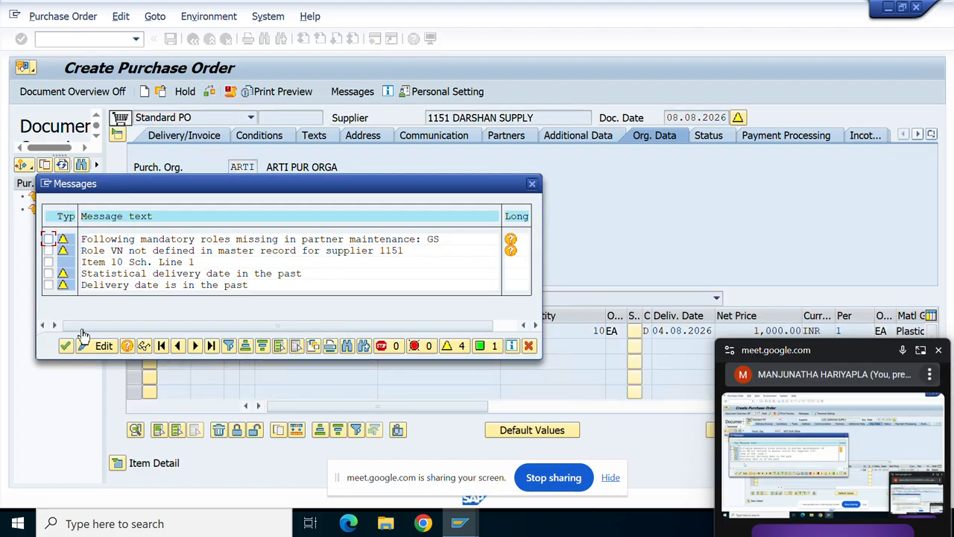
pyautogui.click(65, 347)
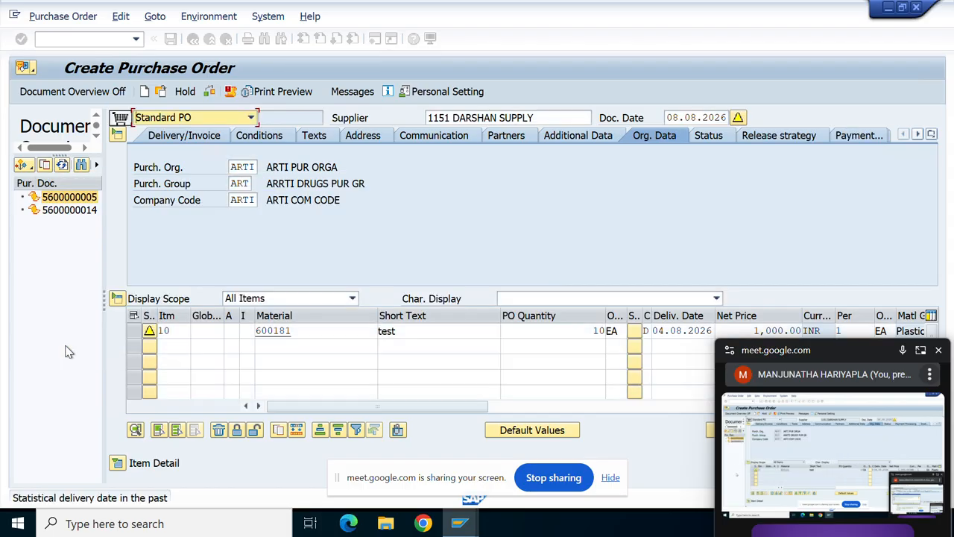
pyautogui.click(775, 140)
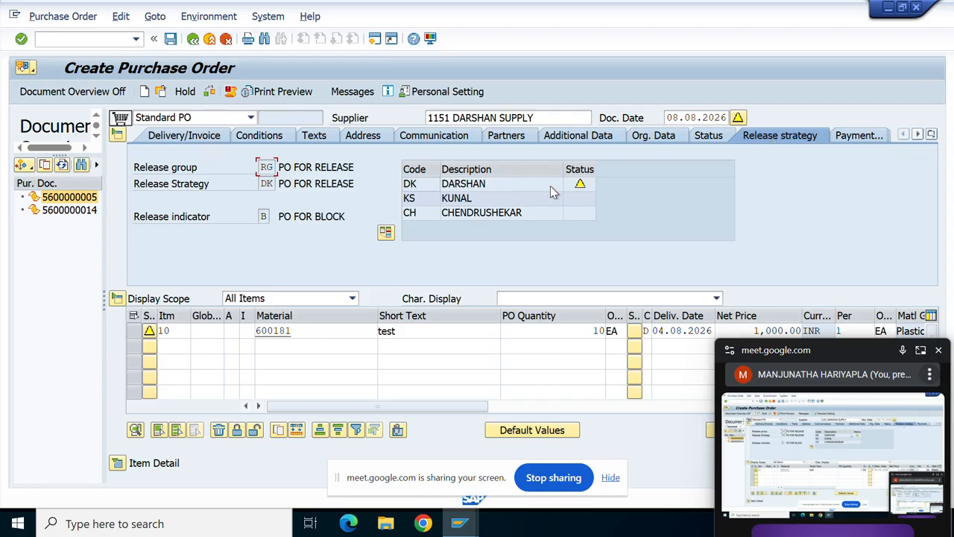
pyautogui.click(568, 204)
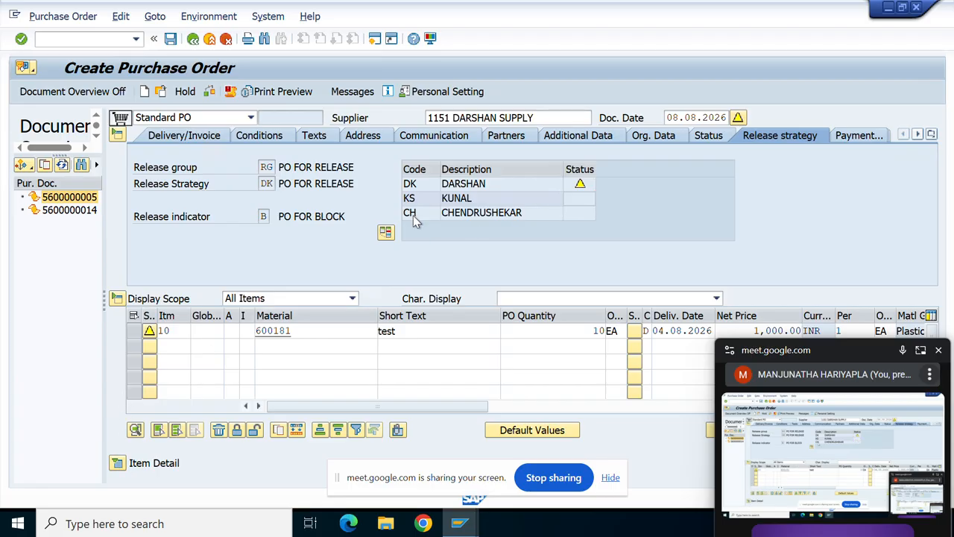
# Step: Review the item details and release strategy, and save the purchase order despite the system messages
pyautogui.click(117, 134)
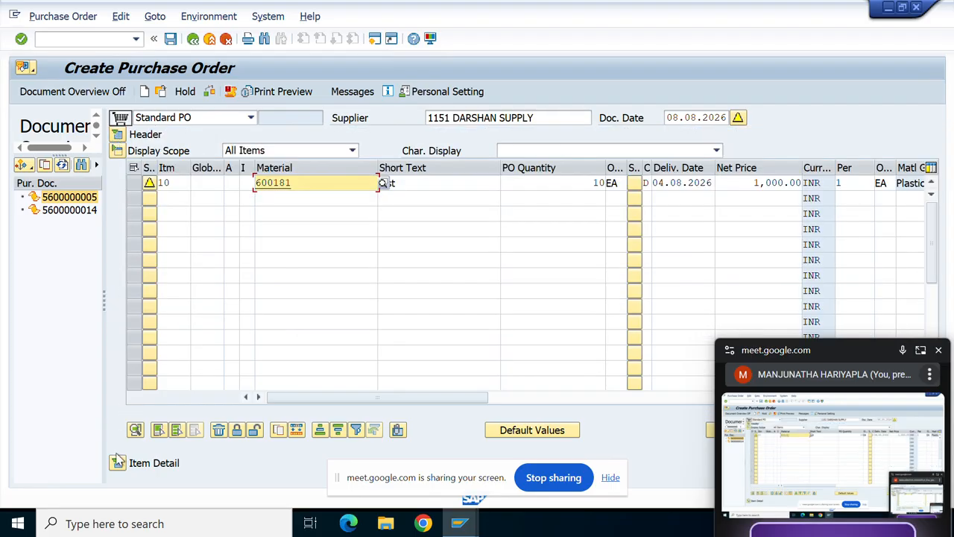
pyautogui.click(118, 462)
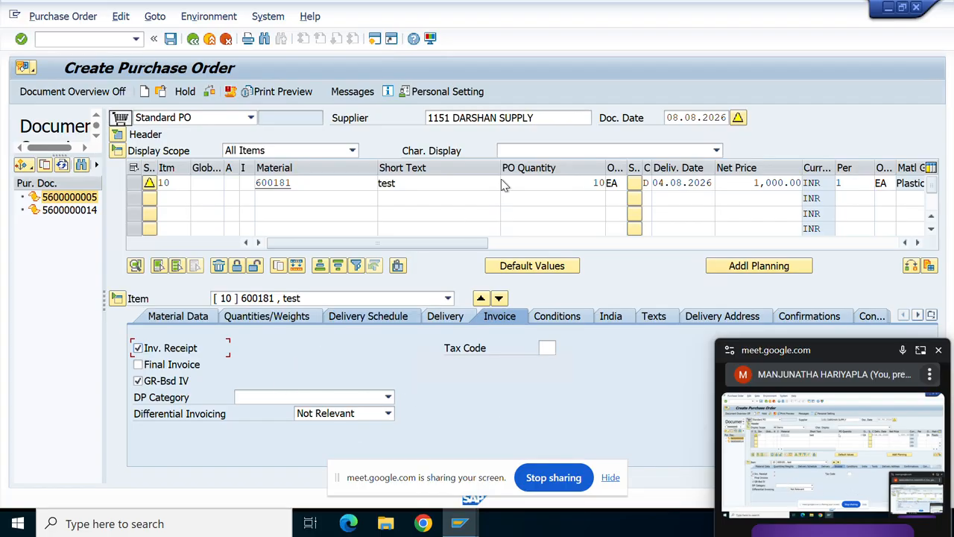
pyautogui.click(117, 135)
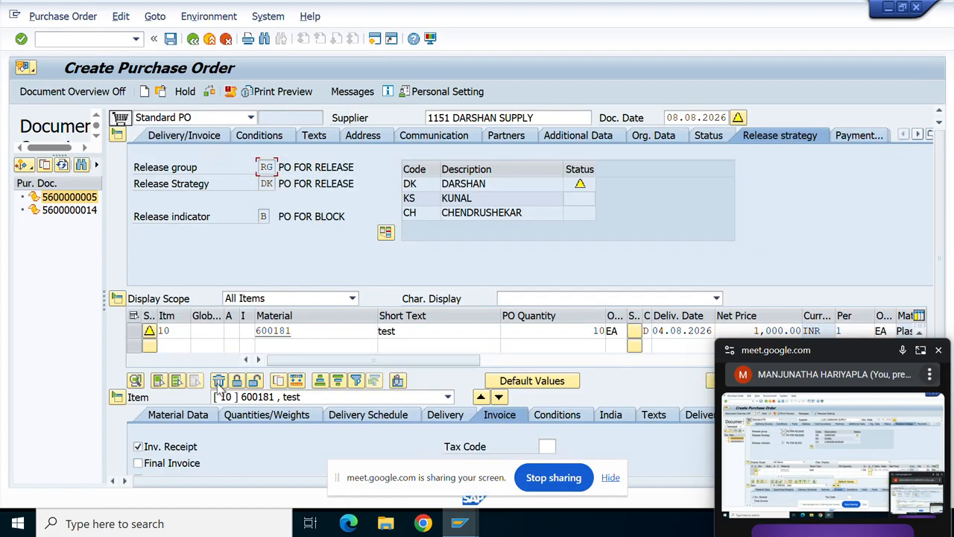
pyautogui.click(171, 39)
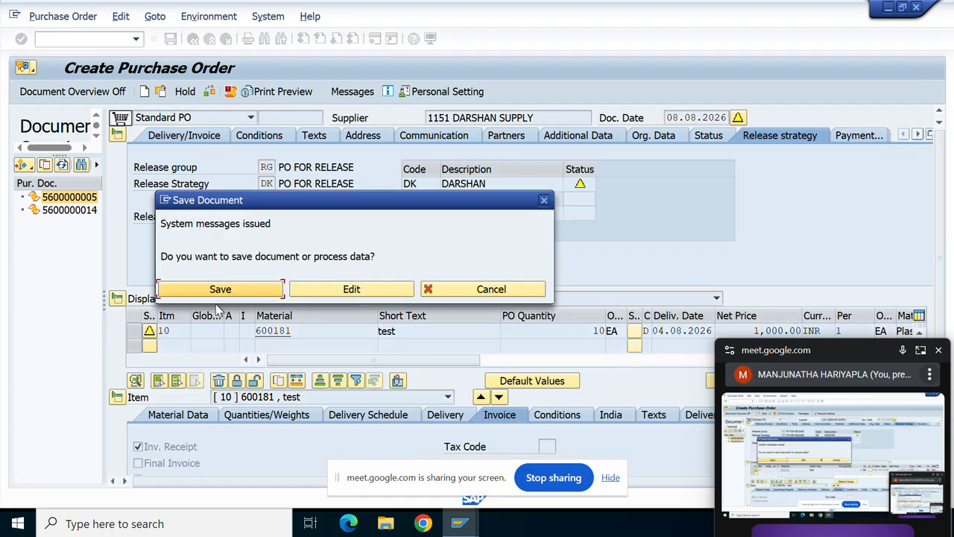
pyautogui.click(217, 294)
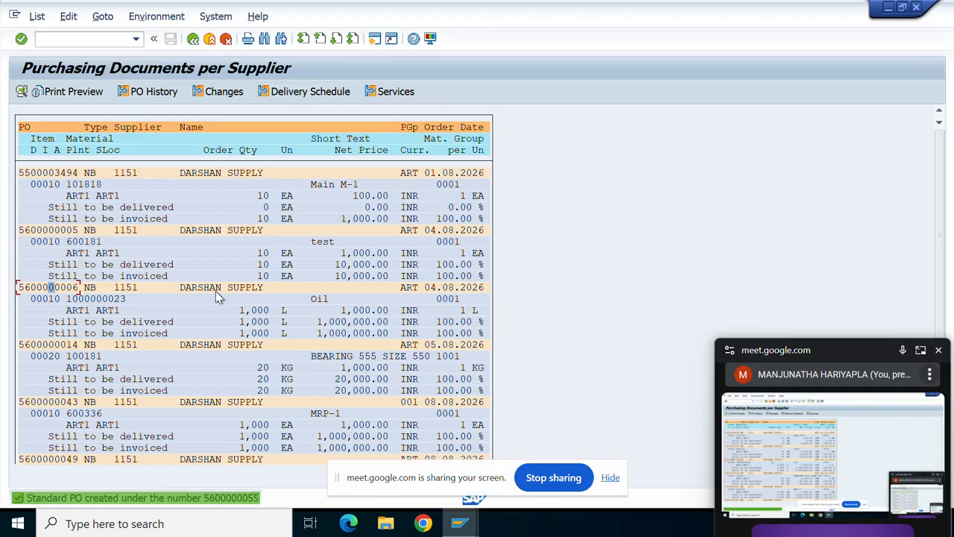
# Step: Open the details of the creation message, select the new purchase order number and close the details
pyautogui.doubleClick(236, 496)
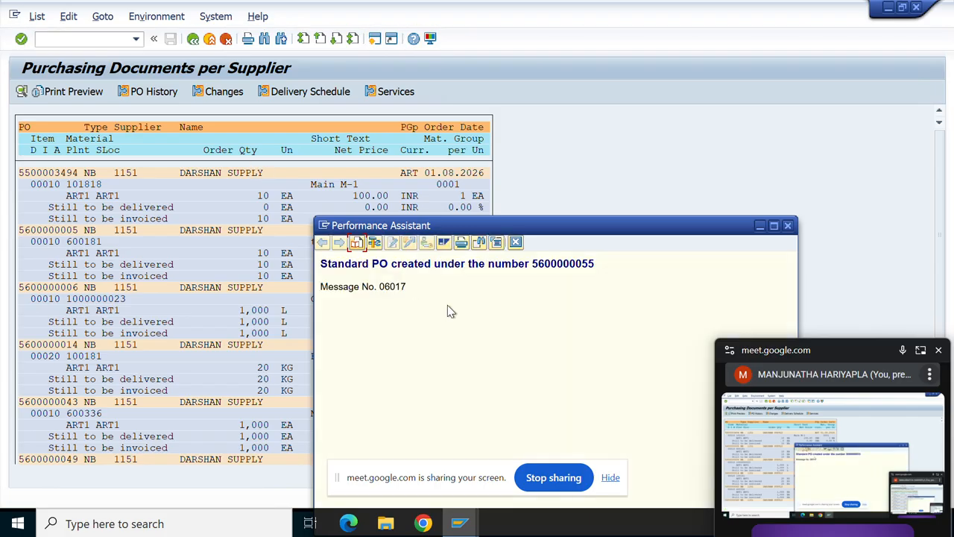
pyautogui.doubleClick(553, 265)
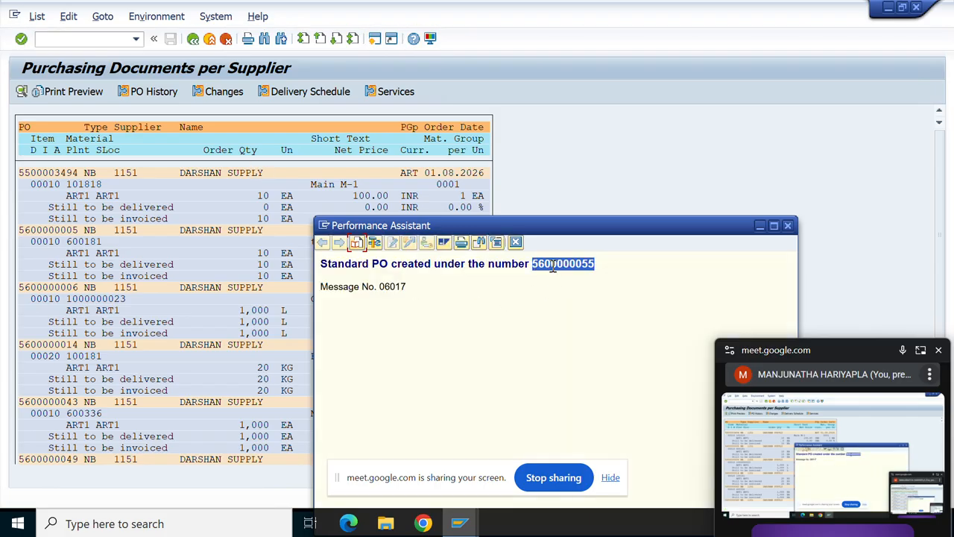
pyautogui.tripleClick(553, 266)
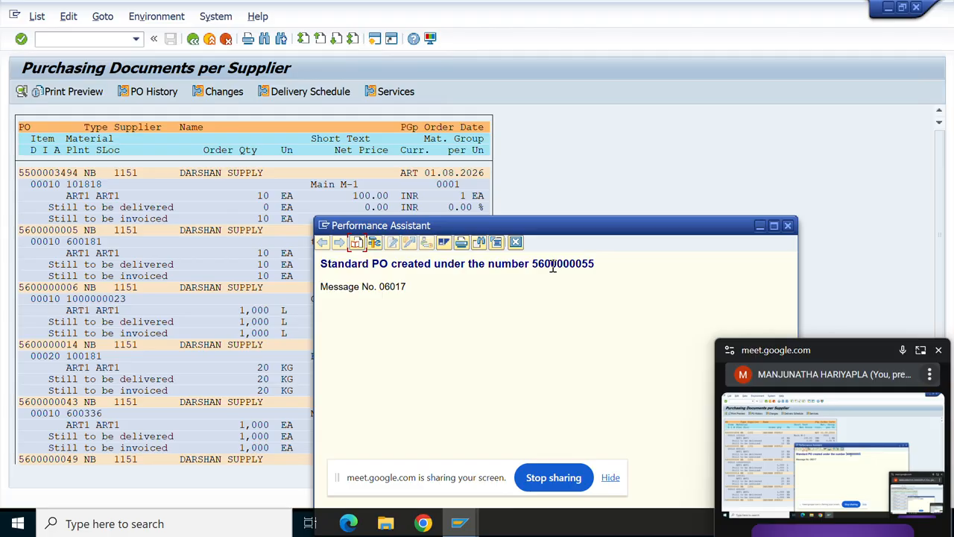
pyautogui.click(516, 243)
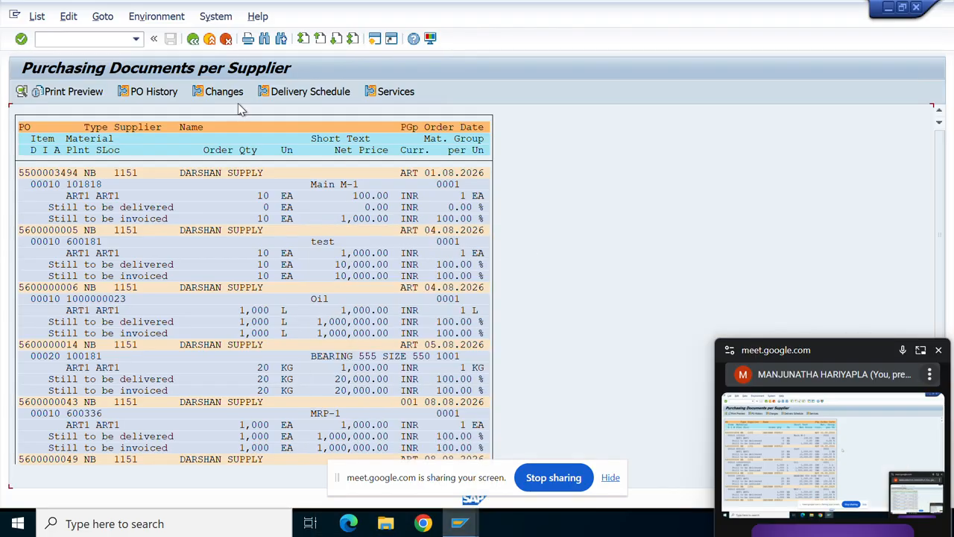
# Step: Run the purchase order release transaction ME29N in a new session
pyautogui.click(374, 42)
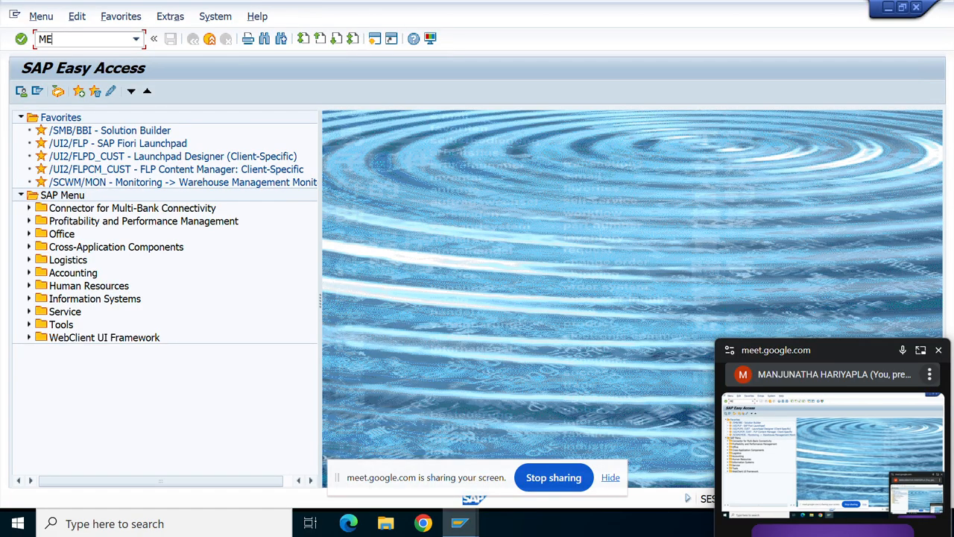
pyautogui.write('ME29N')
pyautogui.press('Return')
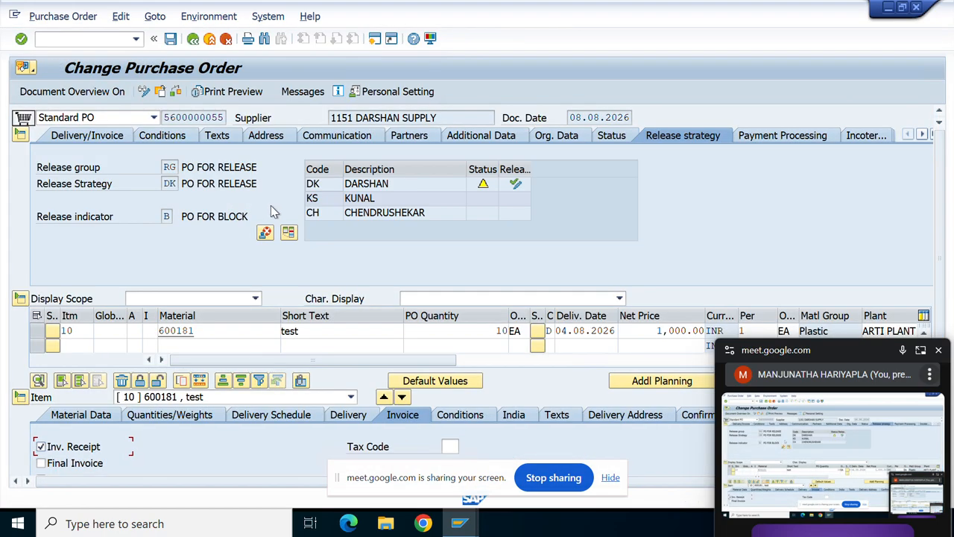
# Step: Release the purchase order with release codes DK, KS and CH, and save it despite the system messages
pyautogui.click(516, 184)
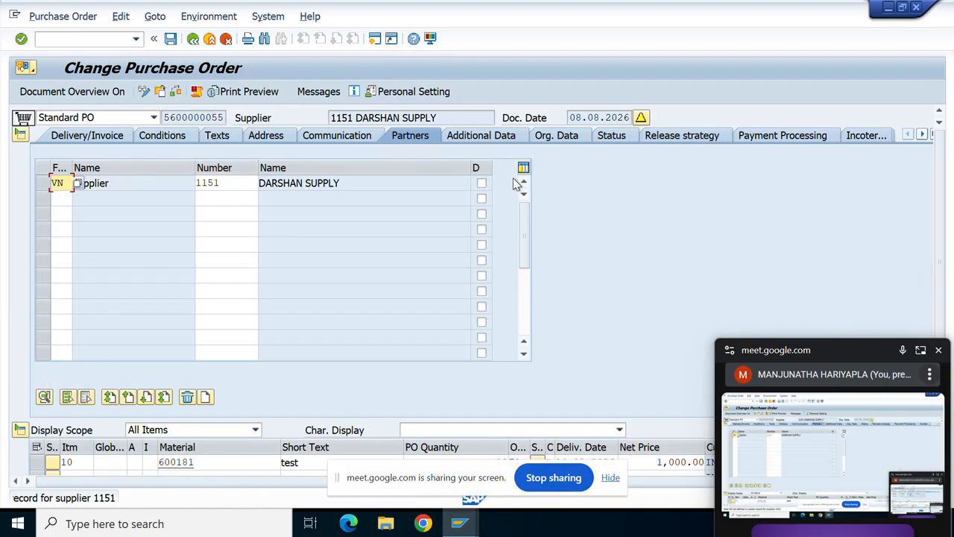
pyautogui.click(687, 141)
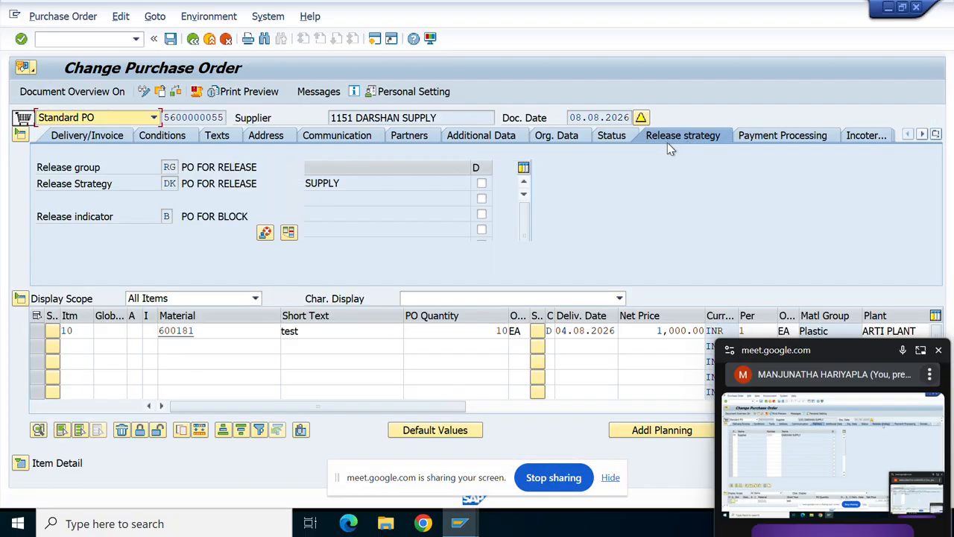
pyautogui.click(513, 200)
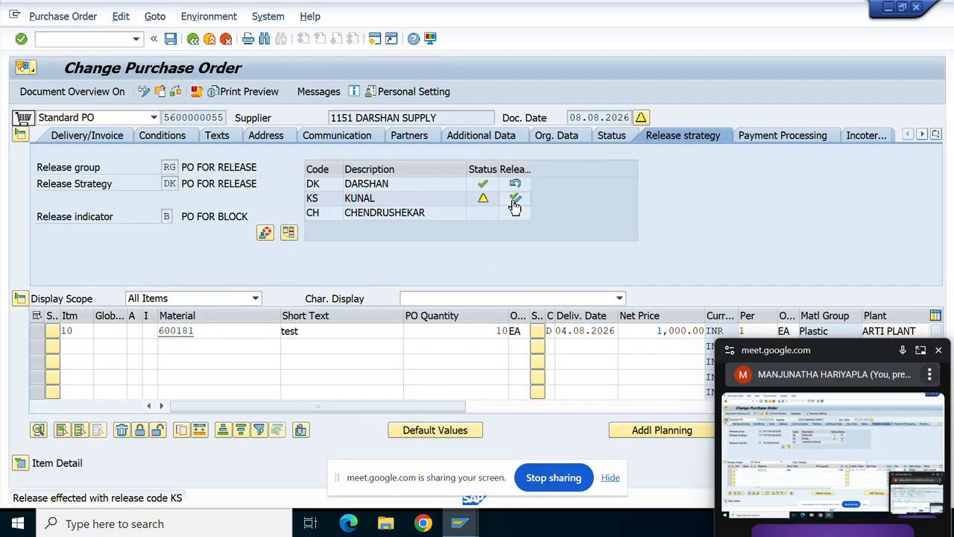
pyautogui.click(514, 215)
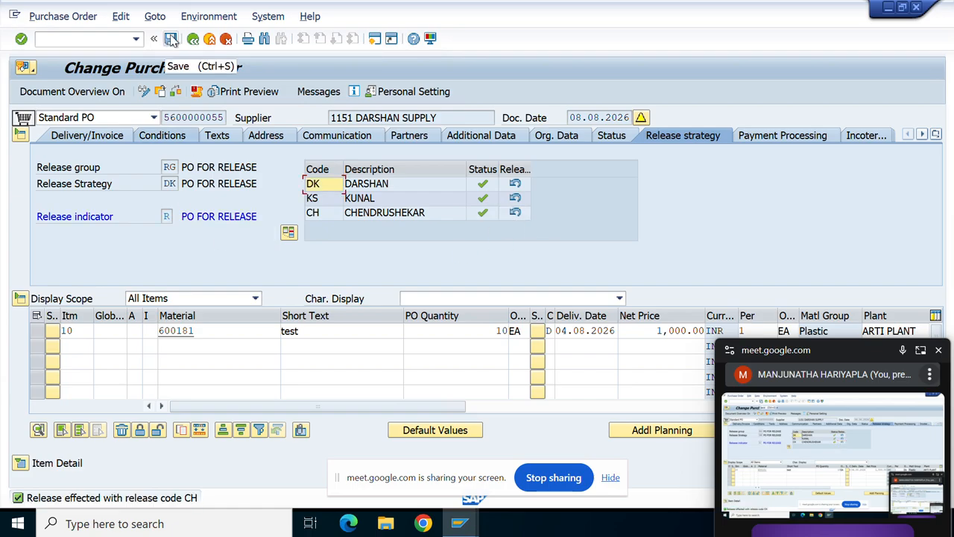
pyautogui.click(171, 39)
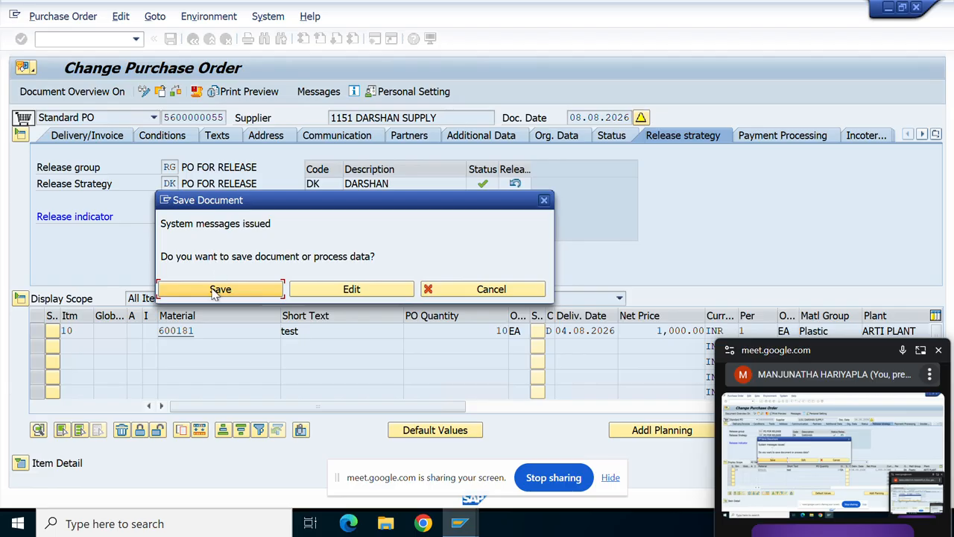
pyautogui.click(210, 293)
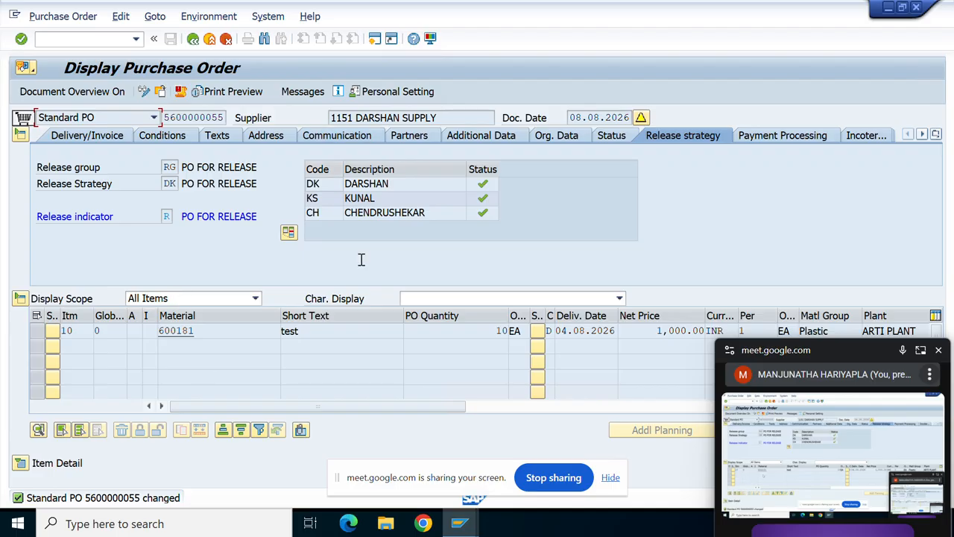
# Step: Open the released purchase order's print preview and review it through to the item and total values
pyautogui.click(246, 93)
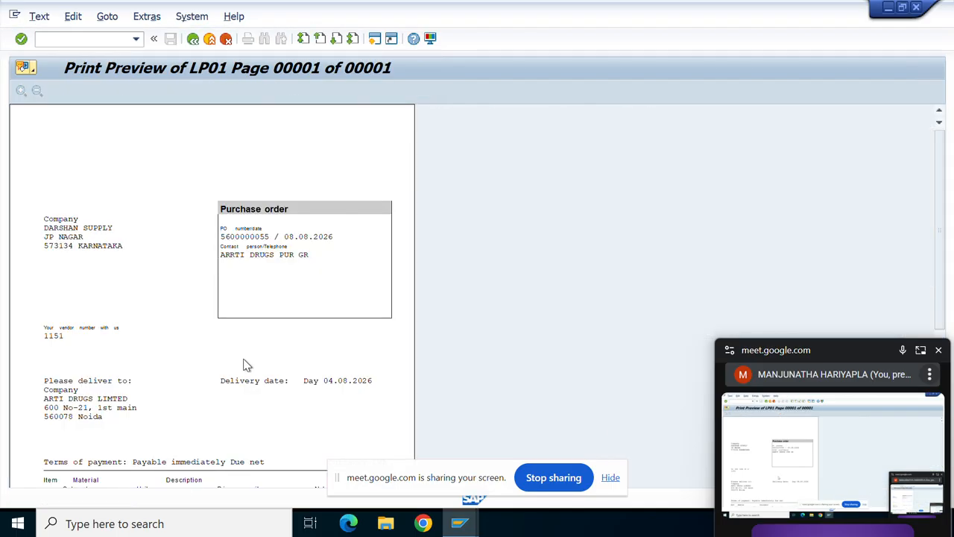
pyautogui.scroll(-3, 247, 365)
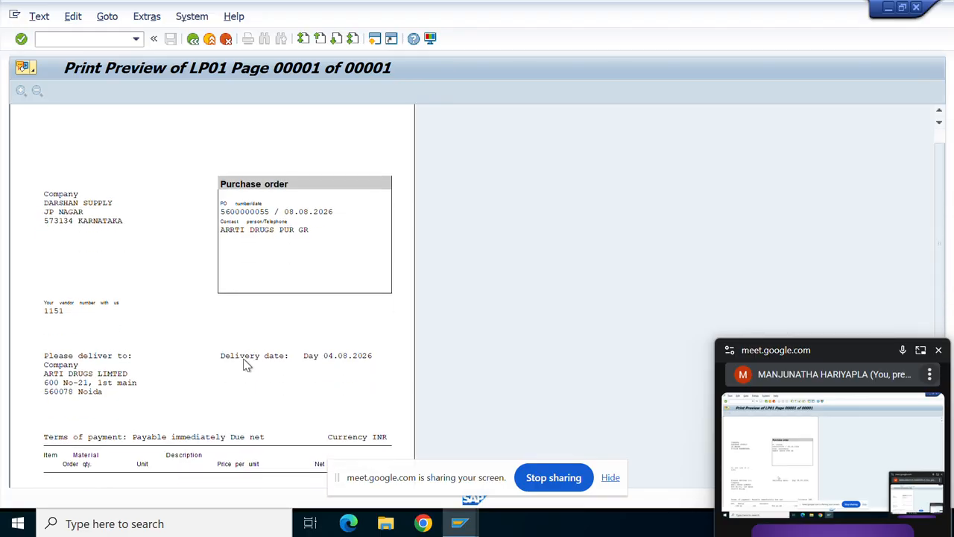
pyautogui.scroll(-6, 248, 365)
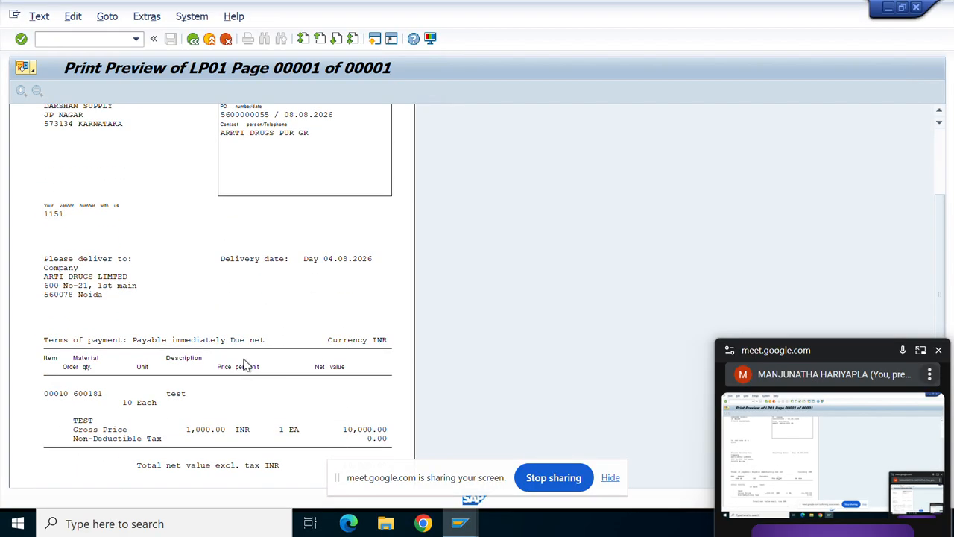
pyautogui.scroll(-1, 247, 365)
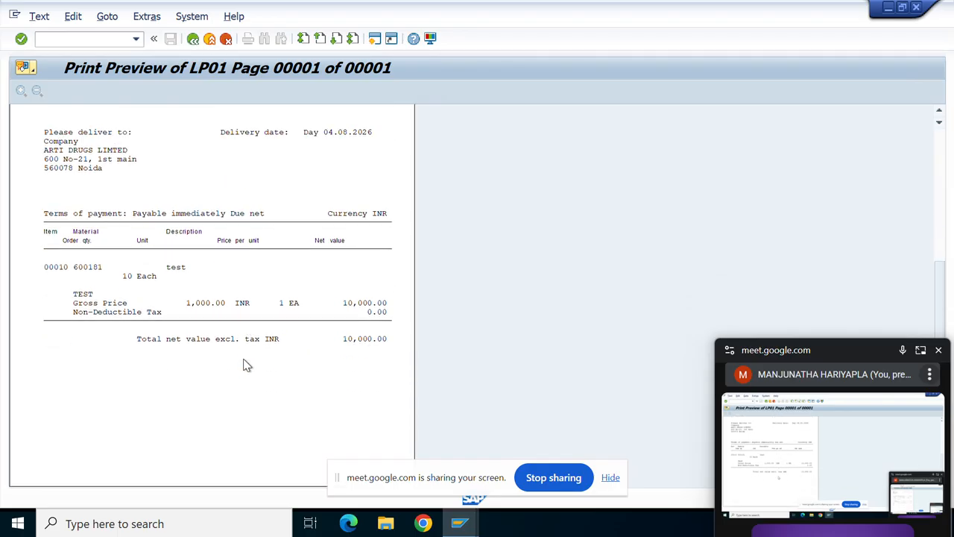
# Step: Leave the print preview, copy the released purchase order's number and exit the order display
pyautogui.scroll(10, 248, 365)
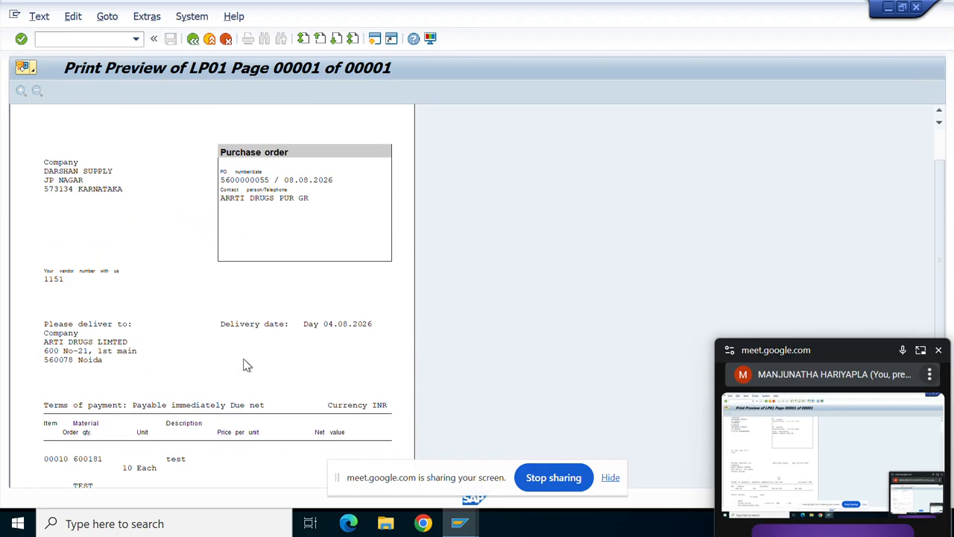
pyautogui.click(192, 39)
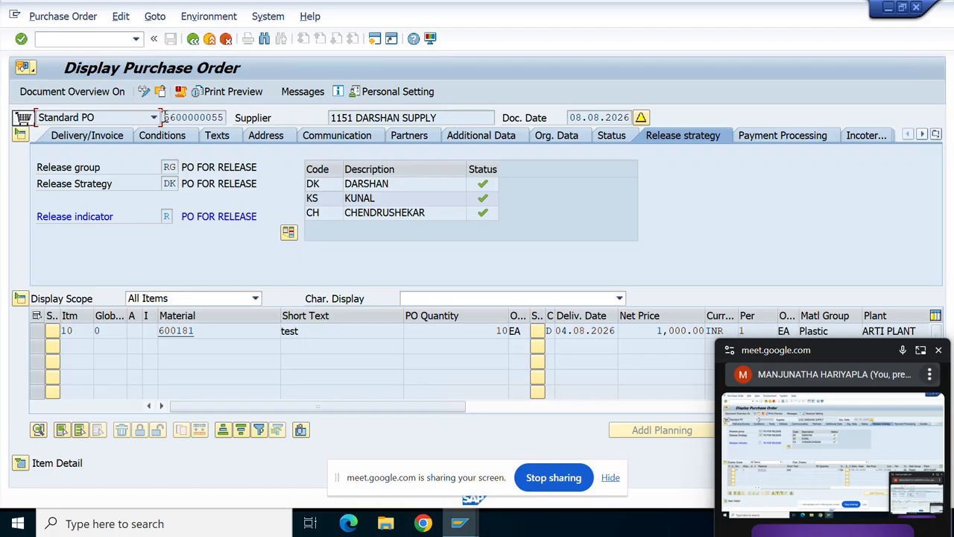
pyautogui.moveTo(166, 118); pyautogui.dragTo(237, 123)
pyautogui.hotkey('ctrl', 'c')
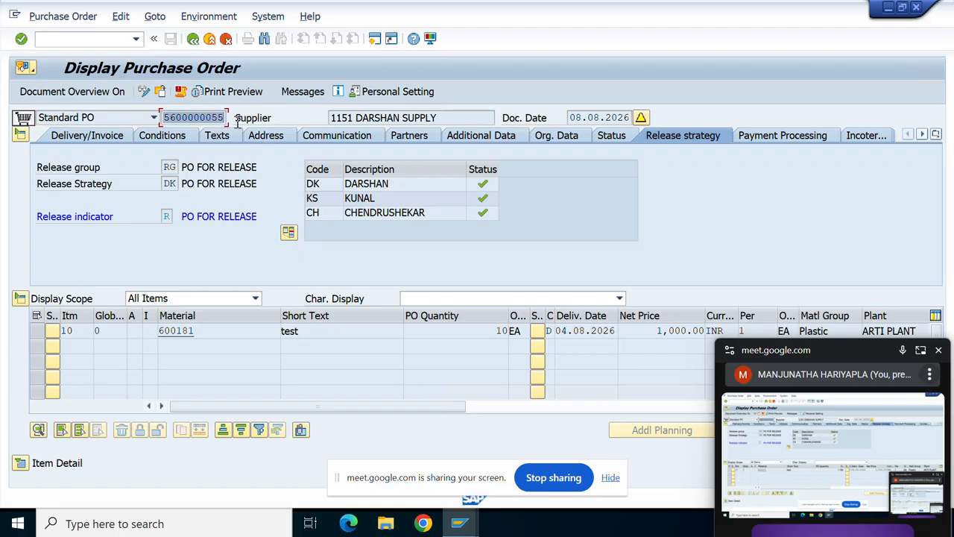
pyautogui.click(191, 38)
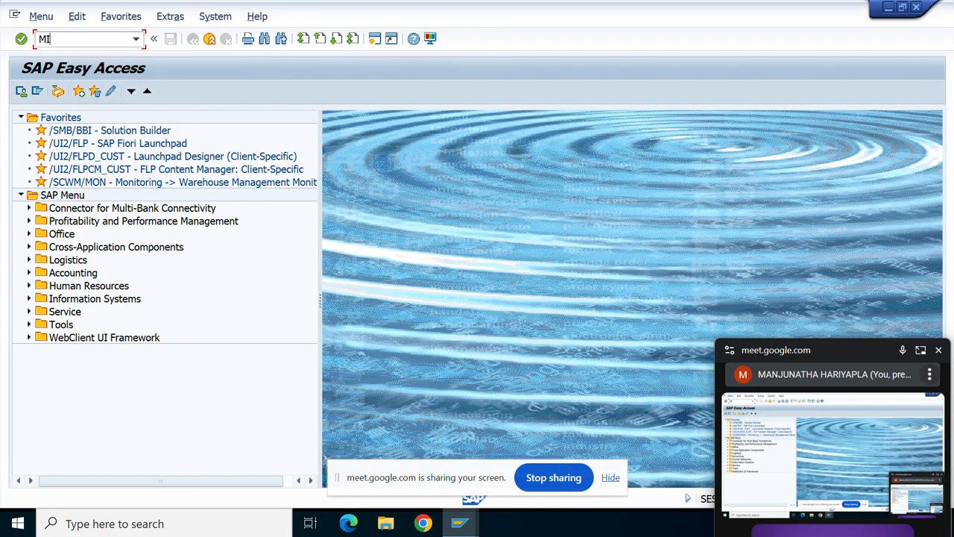
# Step: Start a purchase order goods receipt, load the copied order number and mark its item as OK
pyautogui.press('Return')
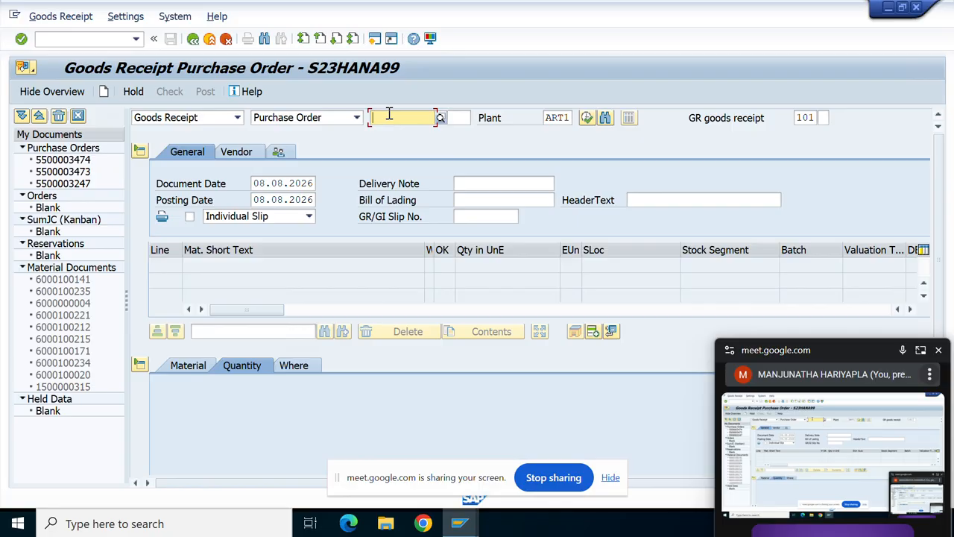
pyautogui.hotkey('ctrl', 'v')
pyautogui.press('Return')
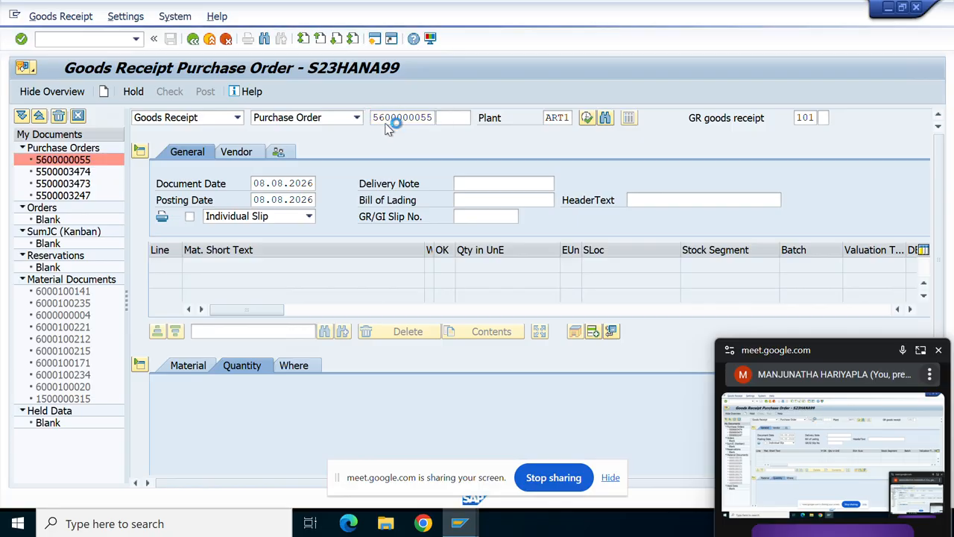
pyautogui.scroll(-3, 362, 183)
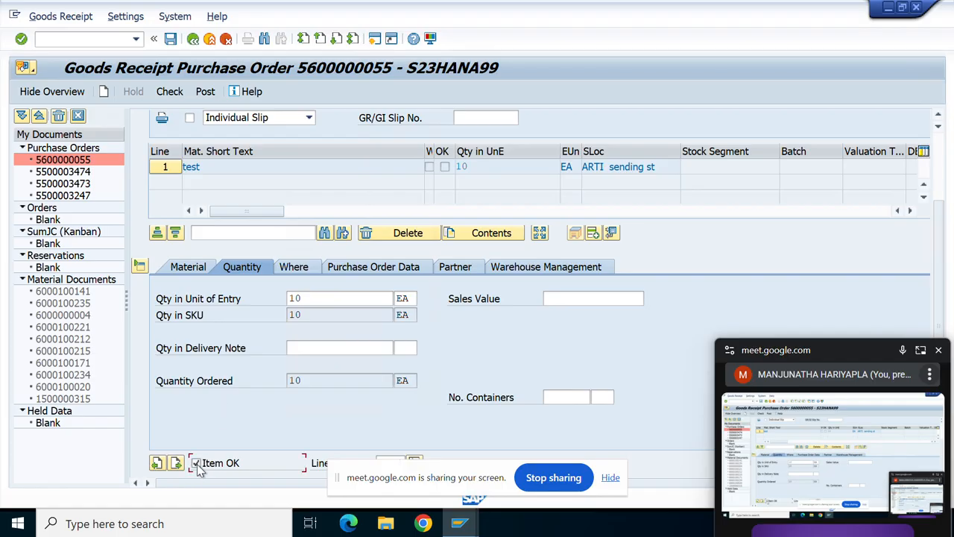
# Step: Display the item's movement type and storage location details, run the goods receipt check and close its log
pyautogui.click(302, 266)
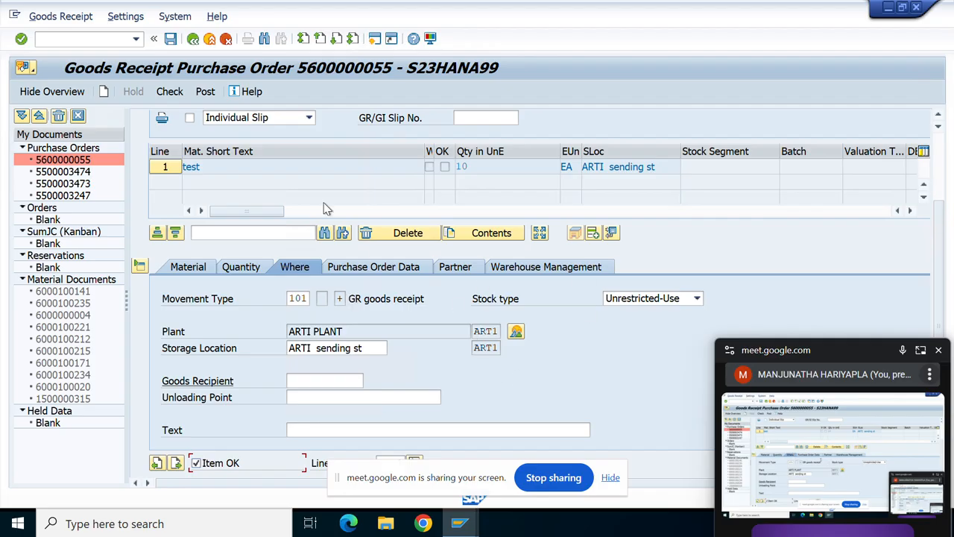
pyautogui.click(170, 92)
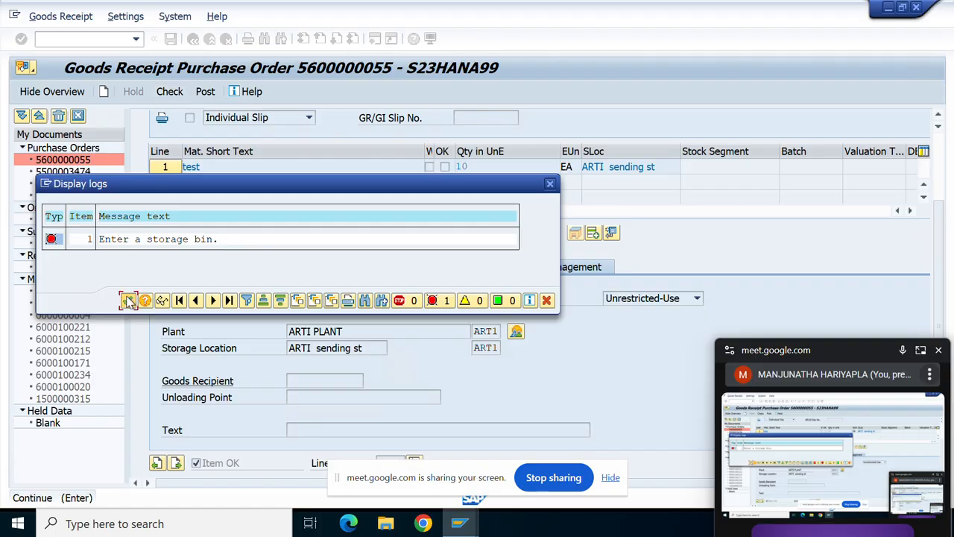
pyautogui.click(129, 300)
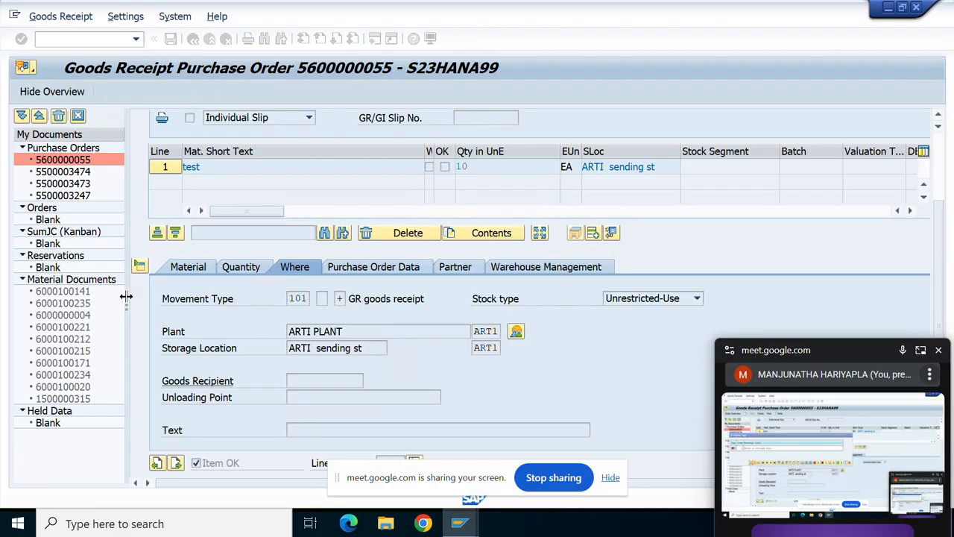
# Step: Look up values for the item's storage bin in warehouse EW99, recheck the goods receipt and close the log
pyautogui.click(547, 267)
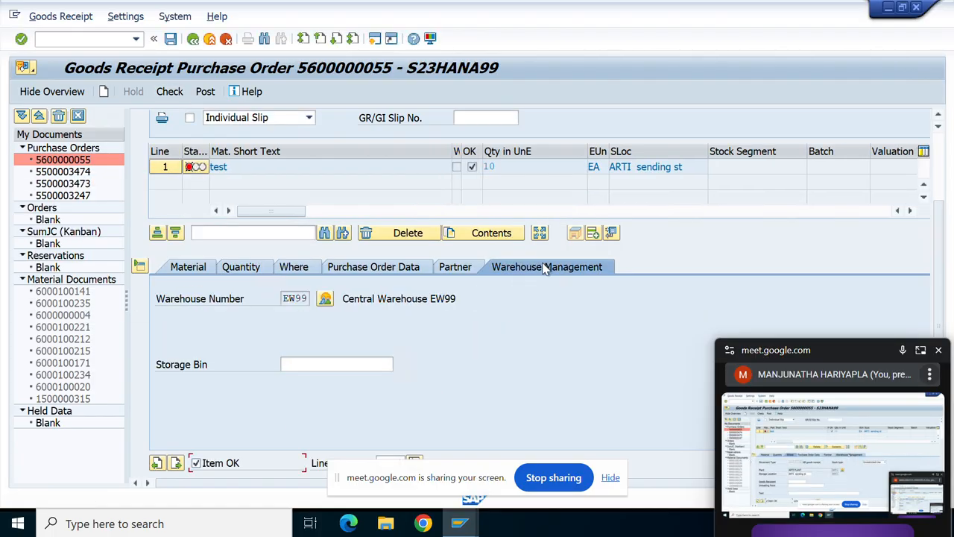
pyautogui.click(314, 363)
pyautogui.click(398, 364)
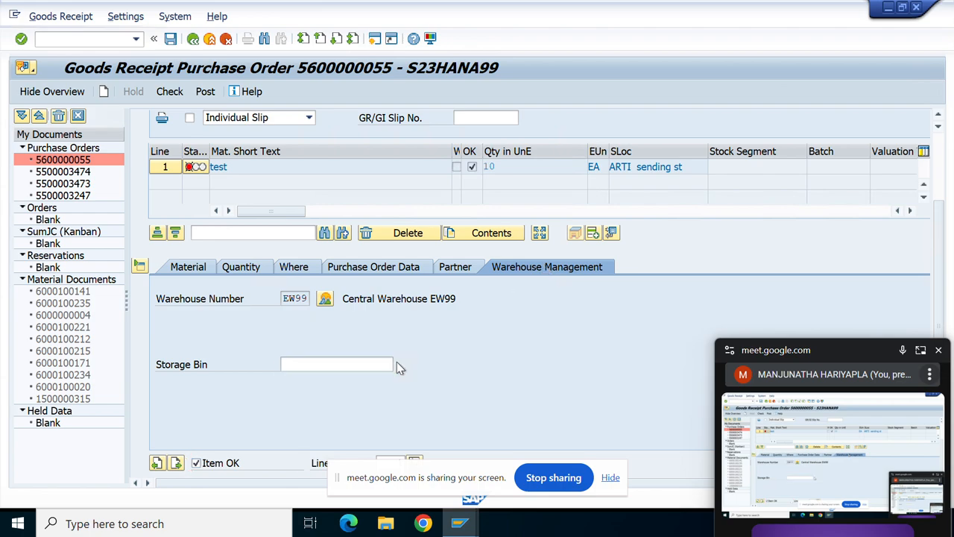
pyautogui.click(399, 364)
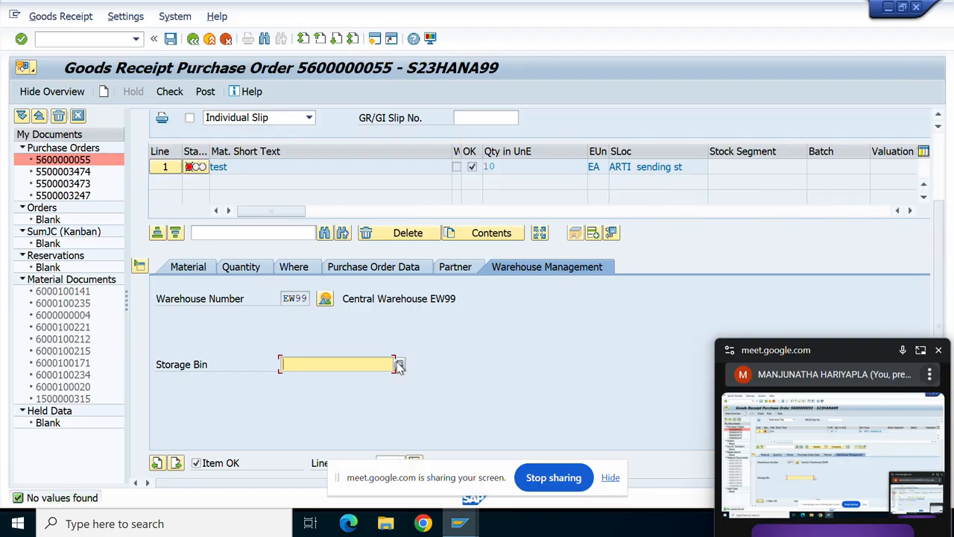
pyautogui.click(399, 364)
pyautogui.click(178, 91)
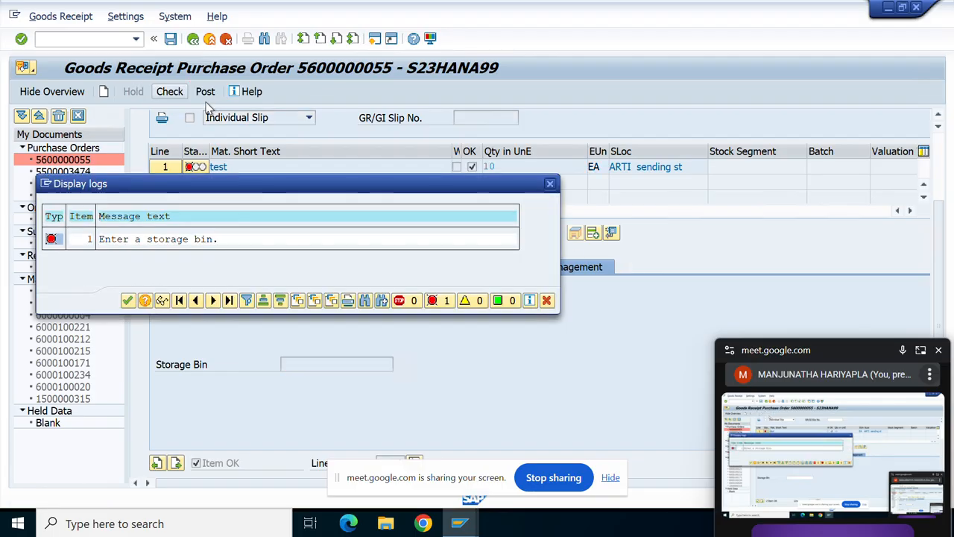
pyautogui.click(128, 300)
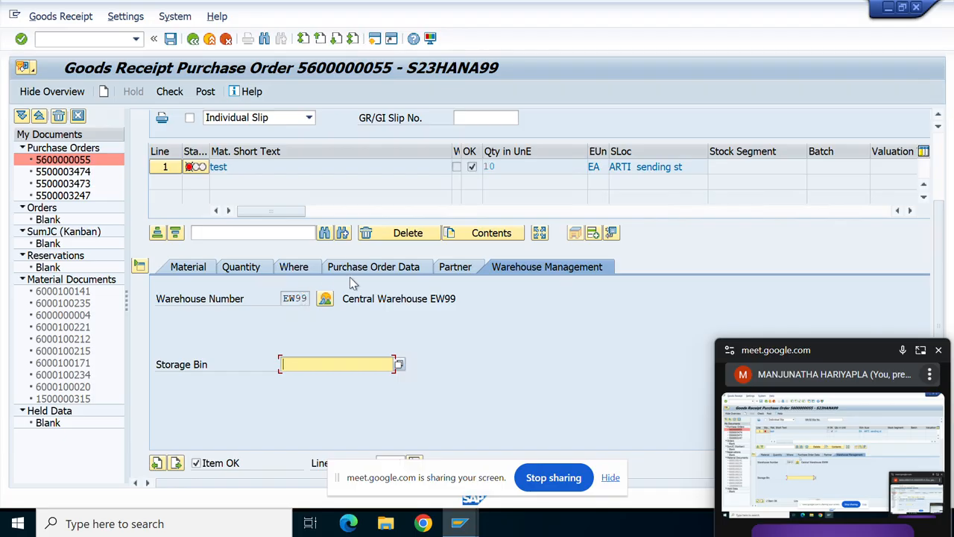
# Step: Open the stock overview for the item in plant ART1 and inspect its unrestricted-use stock by plant and storage location
pyautogui.click(297, 267)
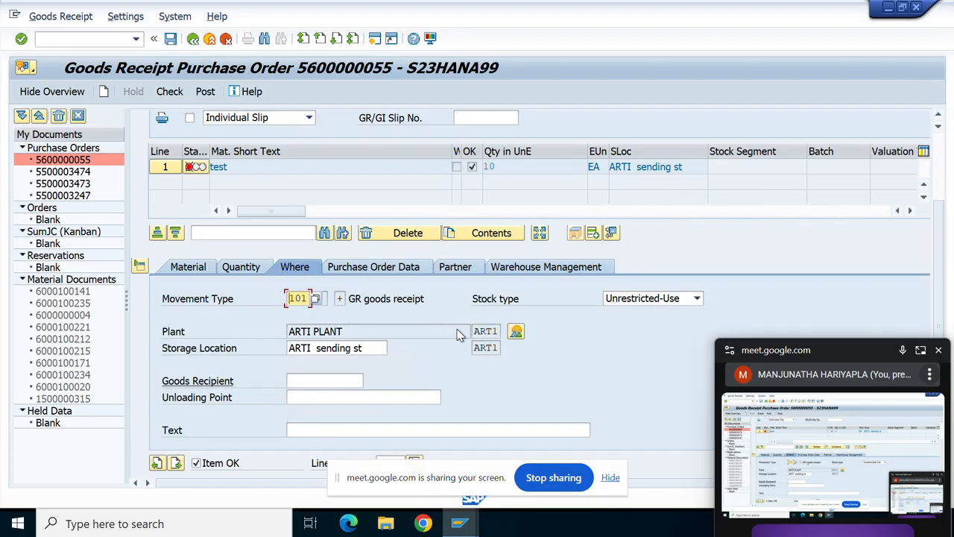
pyautogui.click(516, 333)
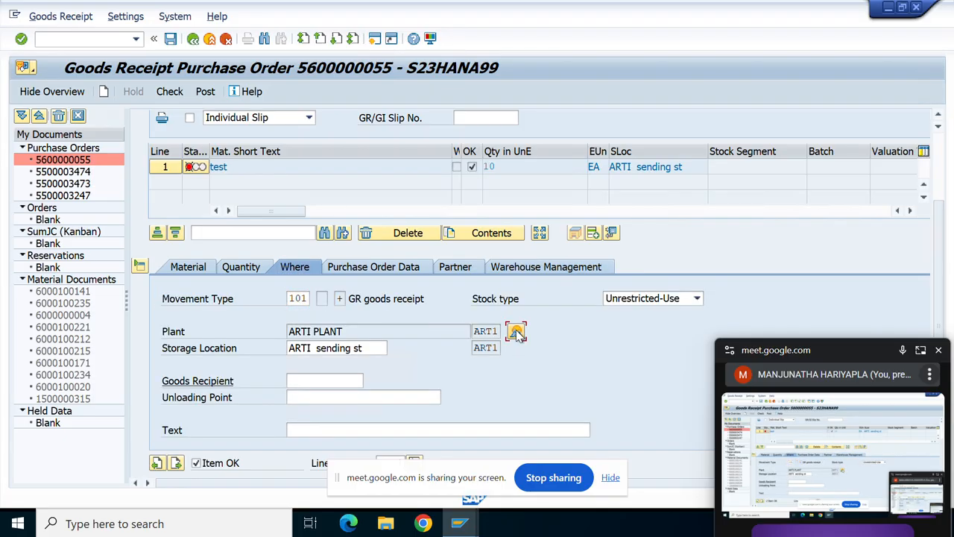
pyautogui.click(517, 333)
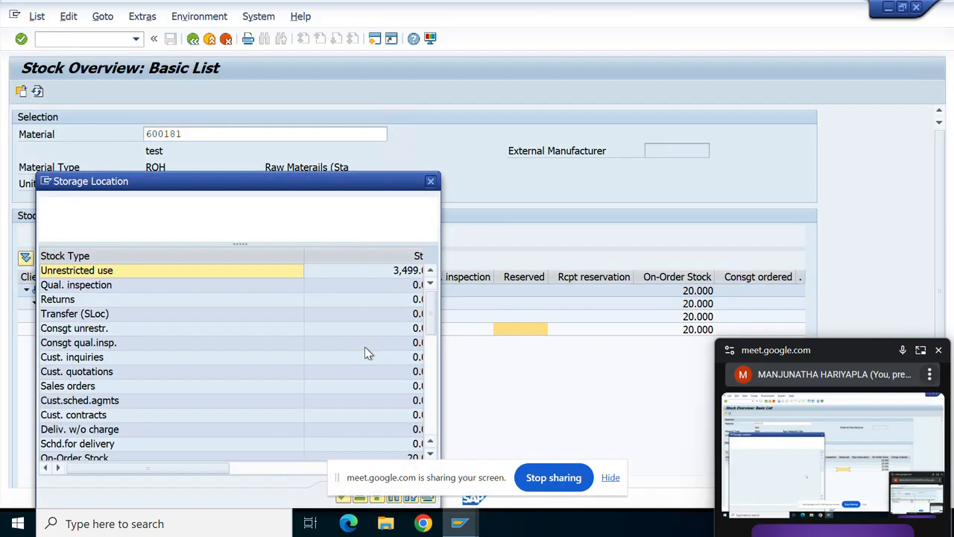
pyautogui.click(430, 181)
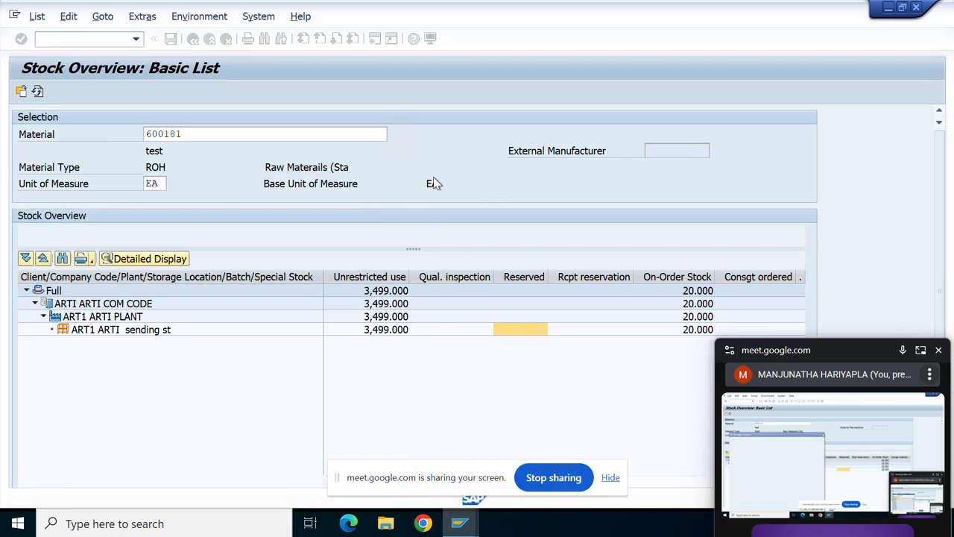
pyautogui.click(374, 319)
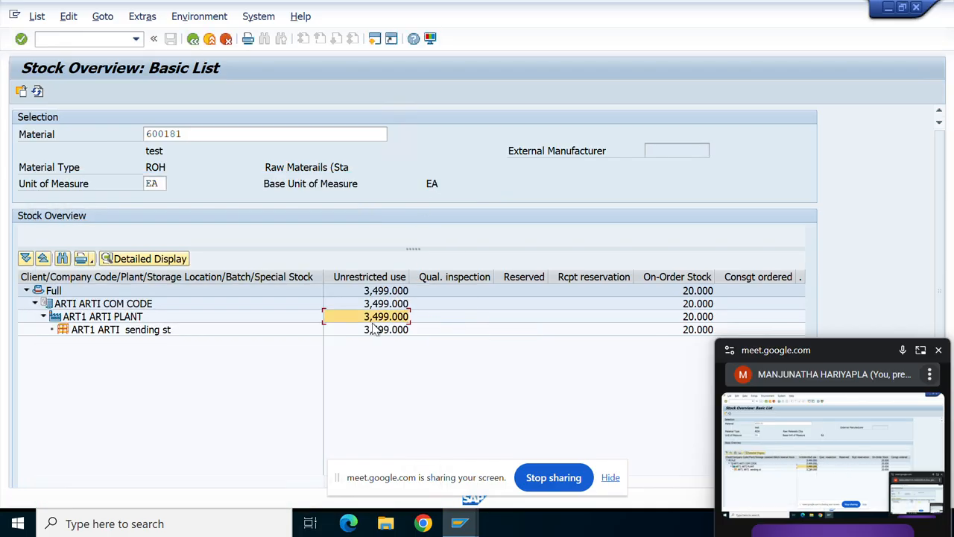
pyautogui.click(368, 335)
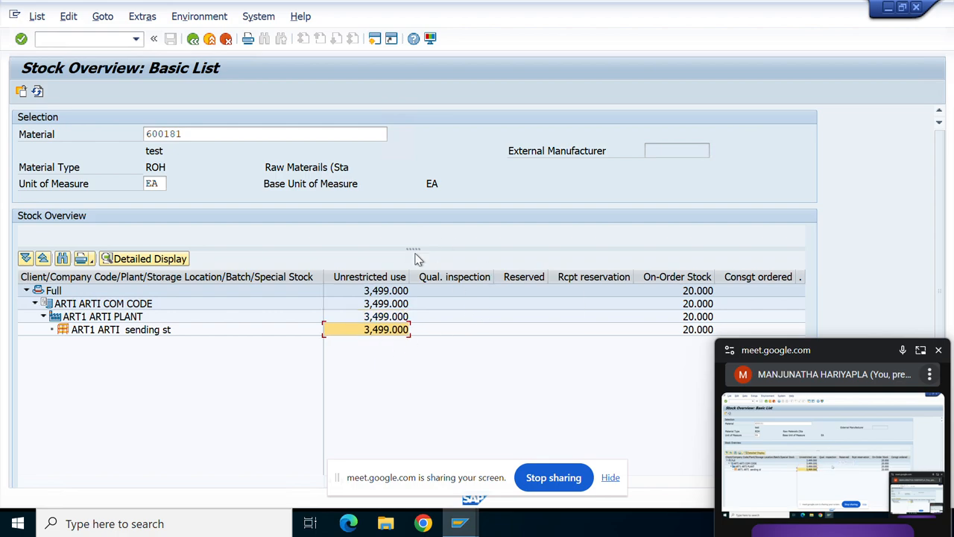
# Step: Leave the stock overview and return to the SAP Easy Access start screen
pyautogui.click(192, 38)
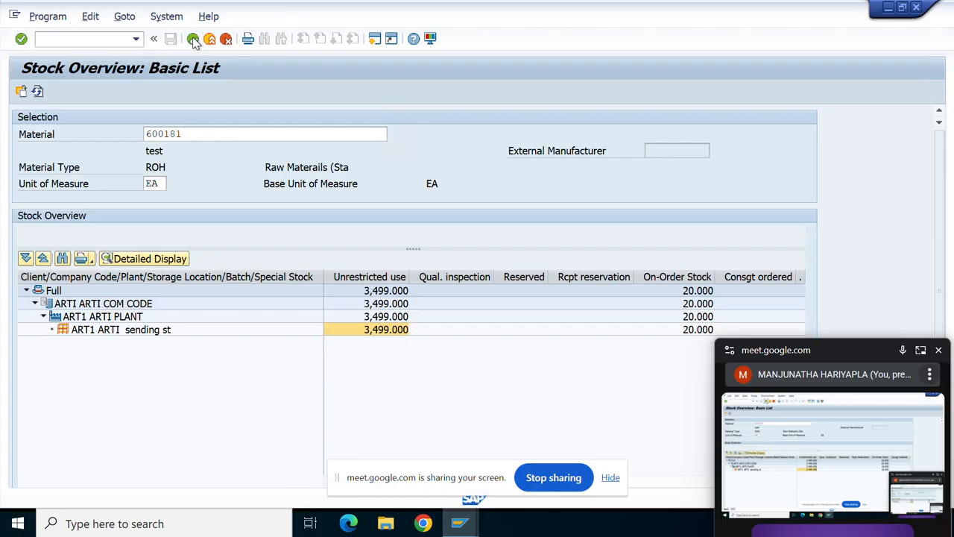
pyautogui.click(194, 41)
pyautogui.click(194, 40)
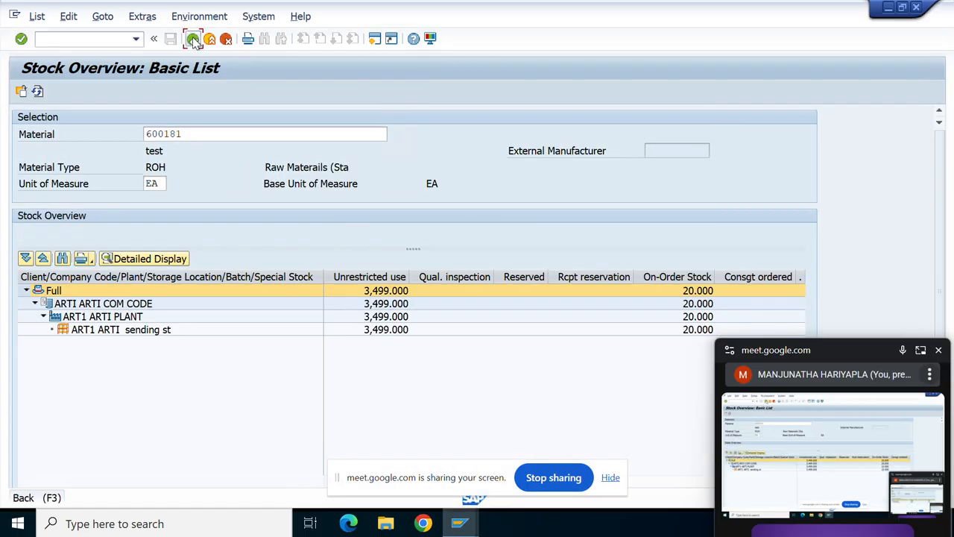
pyautogui.click(193, 38)
pyautogui.click(193, 38)
pyautogui.click(86, 41)
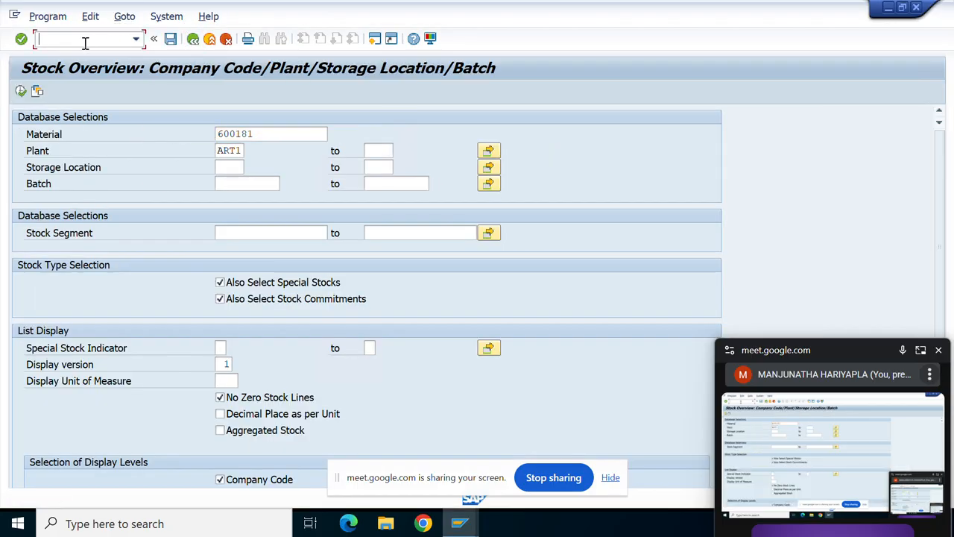
pyautogui.press('Return')
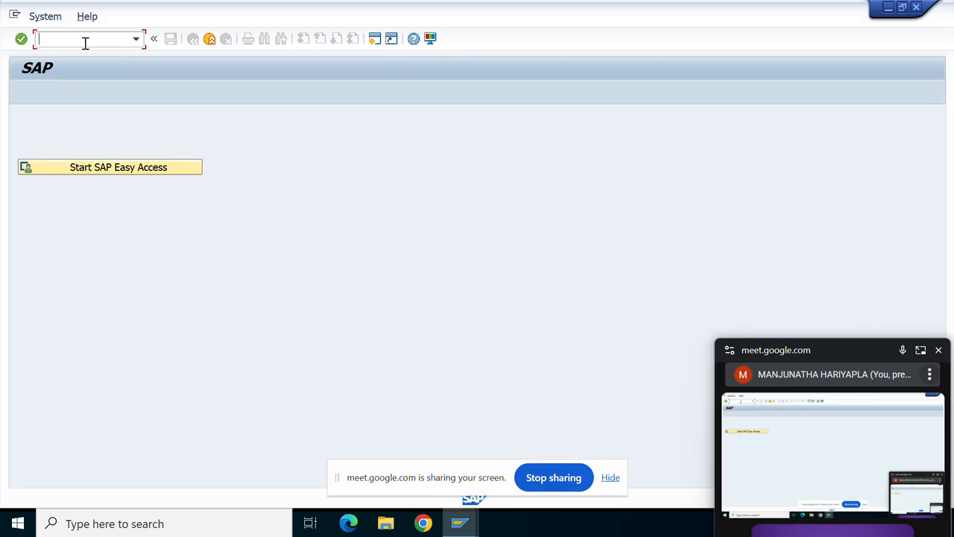
pyautogui.click(116, 168)
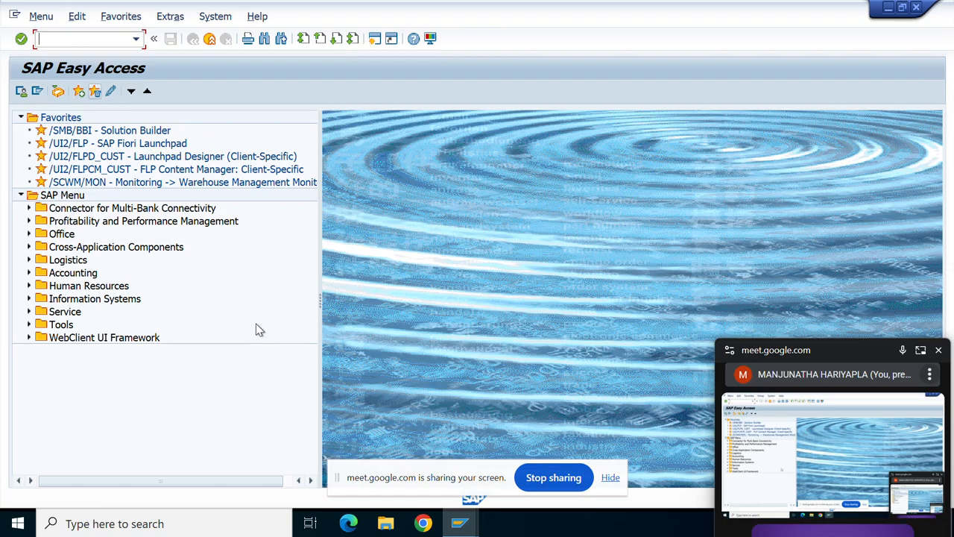
# Step: Switch to the Material Document List session and open the movement 101 goods receipt document for Main M-1 in plant ART1
pyautogui.moveTo(466, 528)
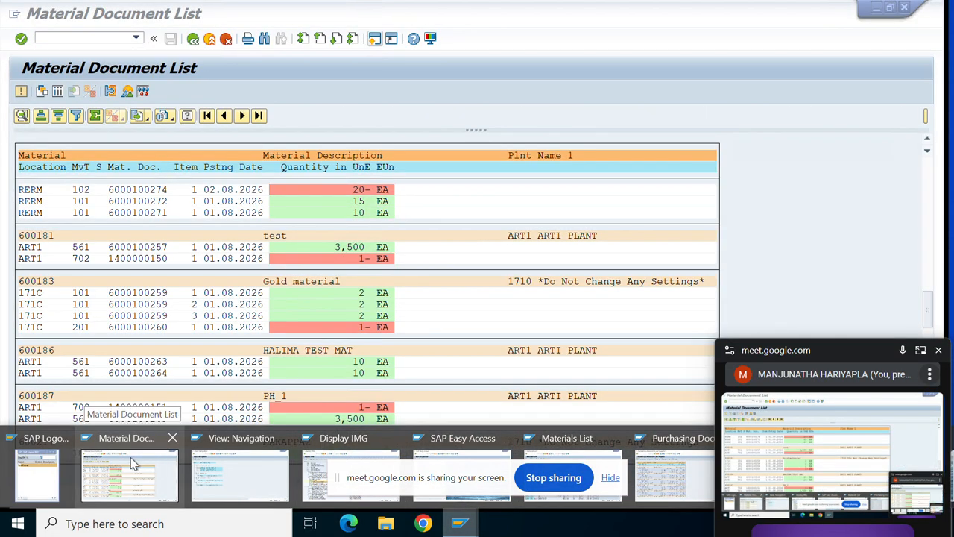
pyautogui.click(132, 463)
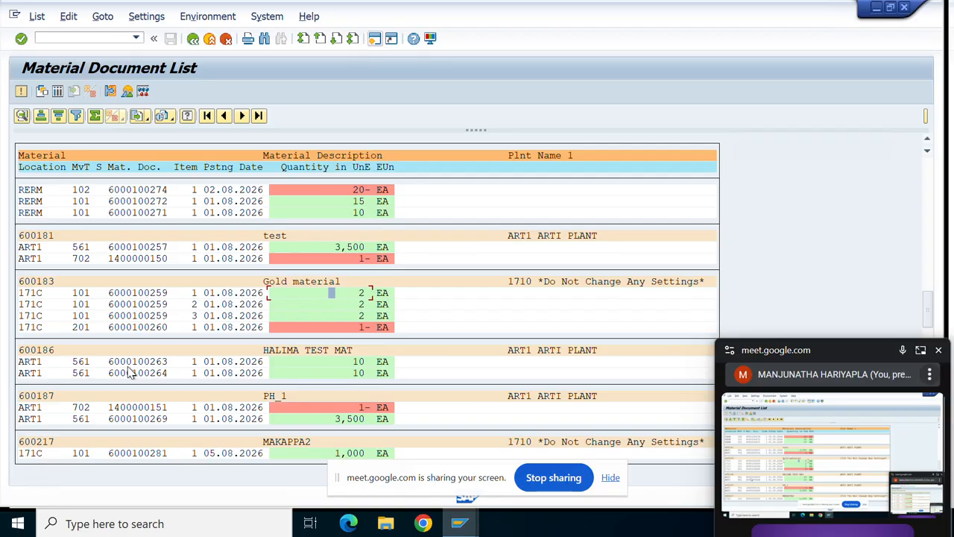
pyautogui.scroll(2, 223, 306)
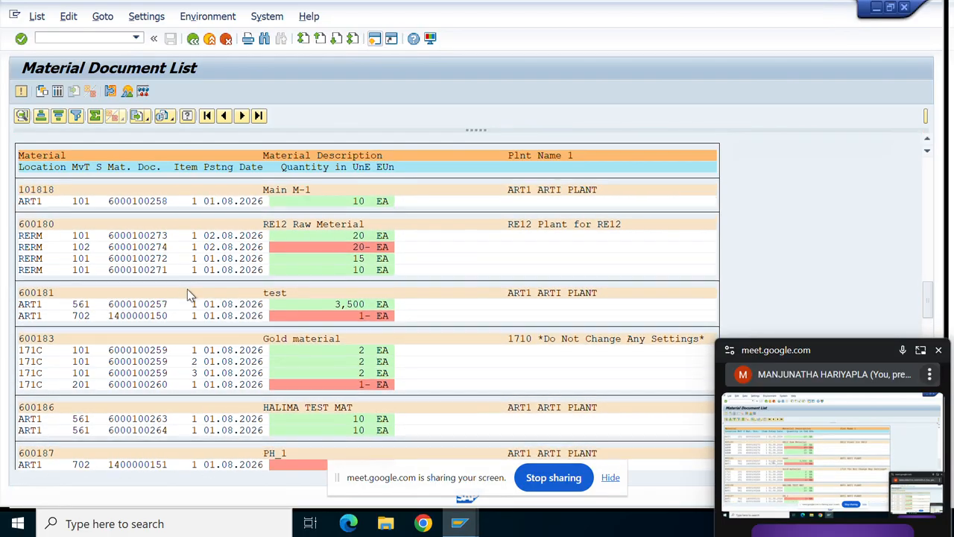
pyautogui.scroll(3, 142, 299)
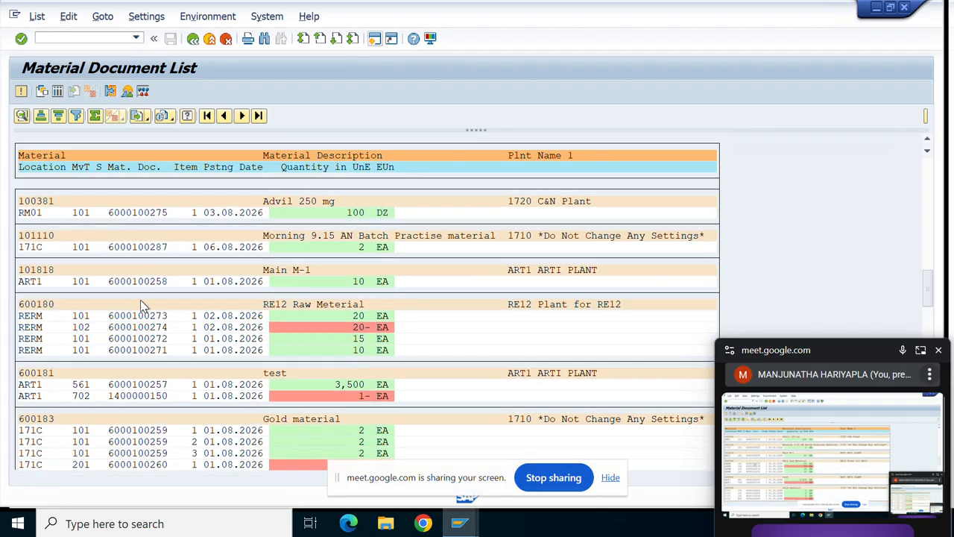
pyautogui.scroll(2, 140, 300)
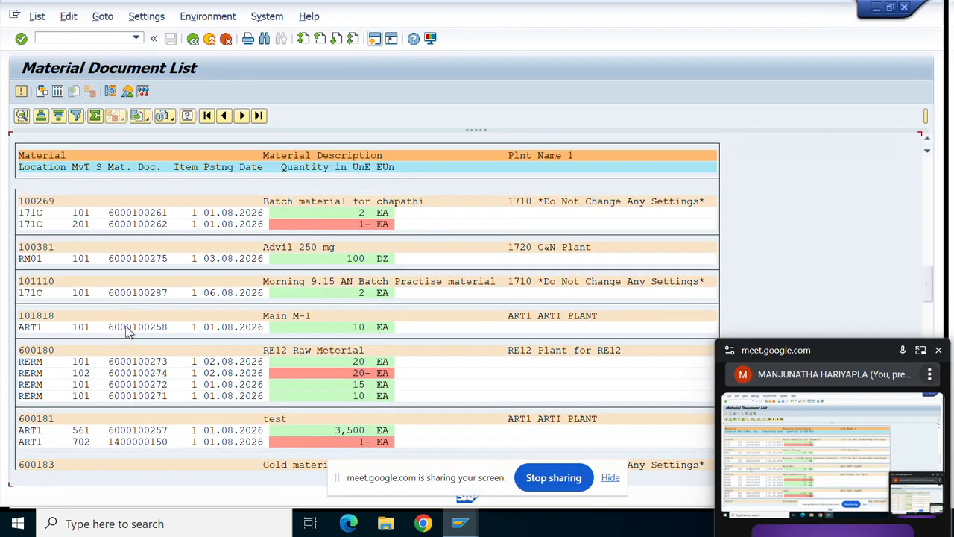
pyautogui.doubleClick(128, 326)
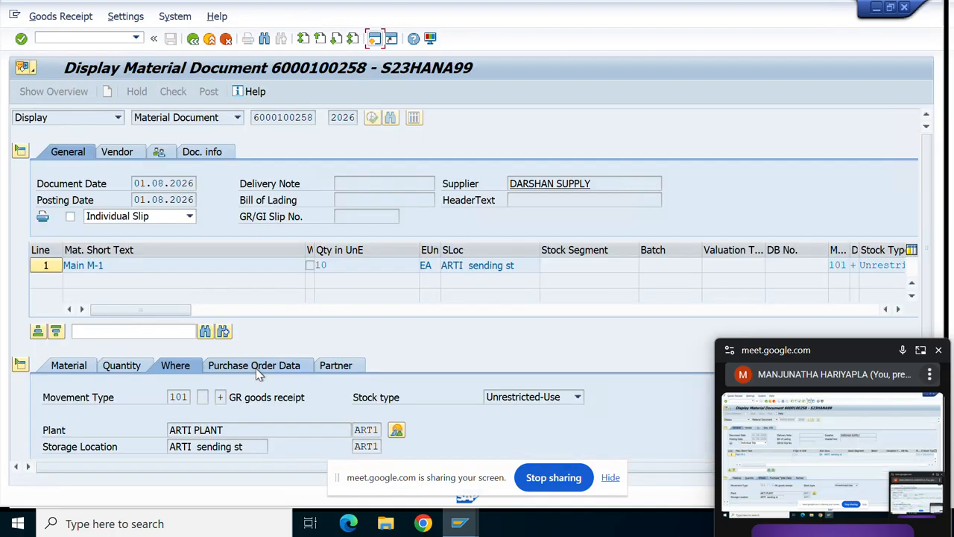
# Step: Open the purchase order linked to the Main M-1 goods receipt and examine its release strategy and item columns
pyautogui.click(257, 367)
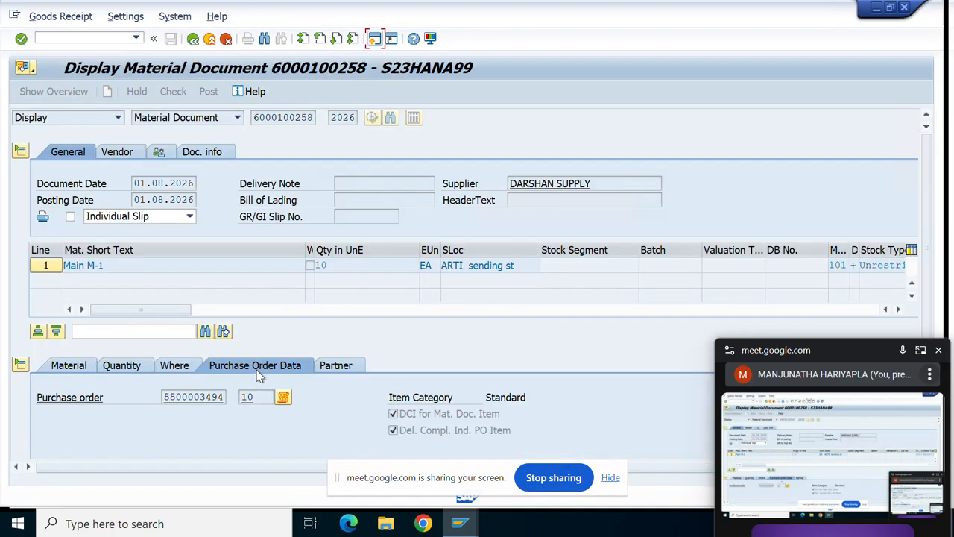
pyautogui.doubleClick(193, 399)
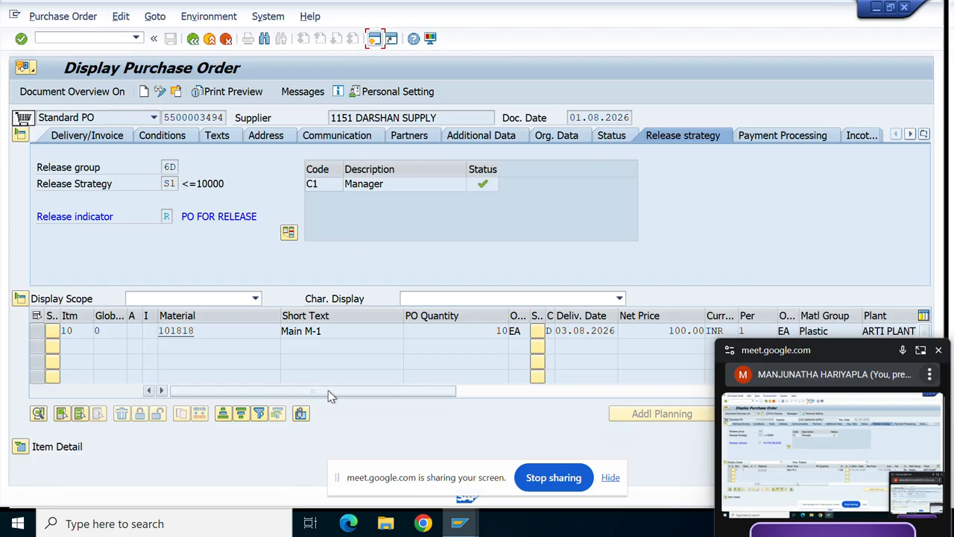
pyautogui.moveTo(330, 395); pyautogui.dragTo(443, 393)
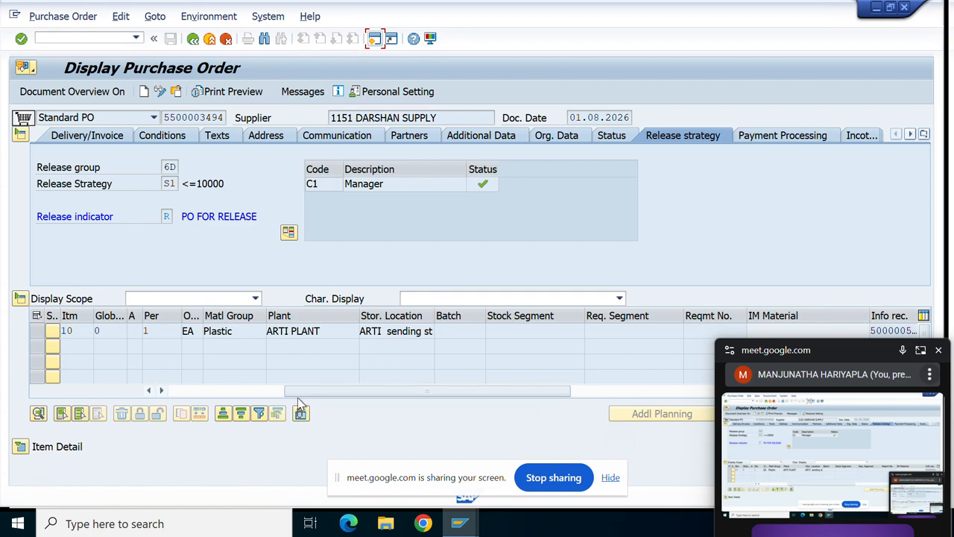
pyautogui.moveTo(313, 393); pyautogui.dragTo(183, 366)
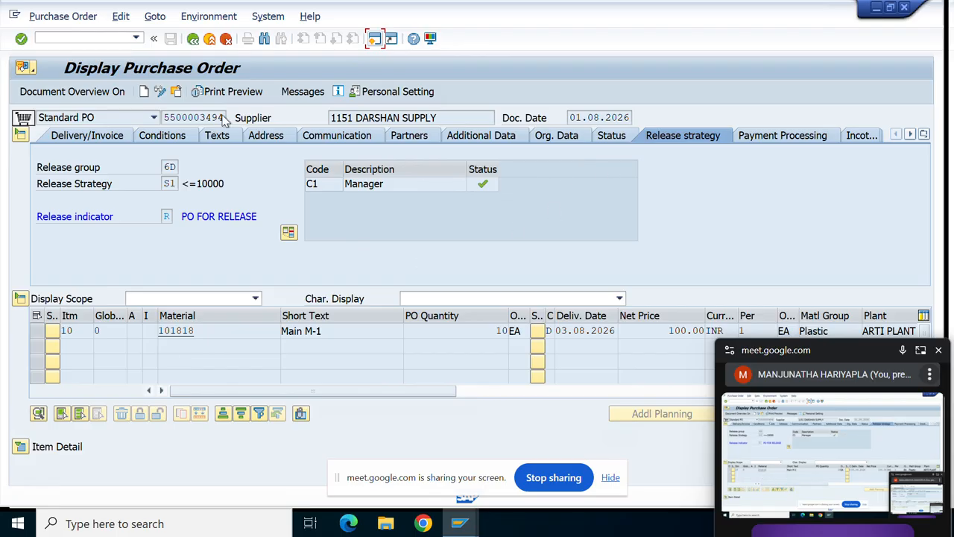
pyautogui.click(195, 41)
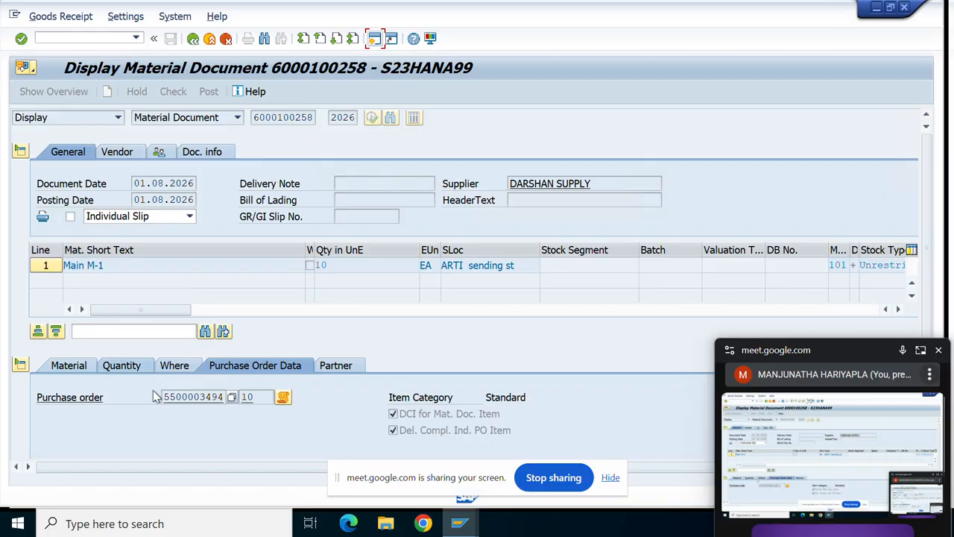
pyautogui.doubleClick(190, 395)
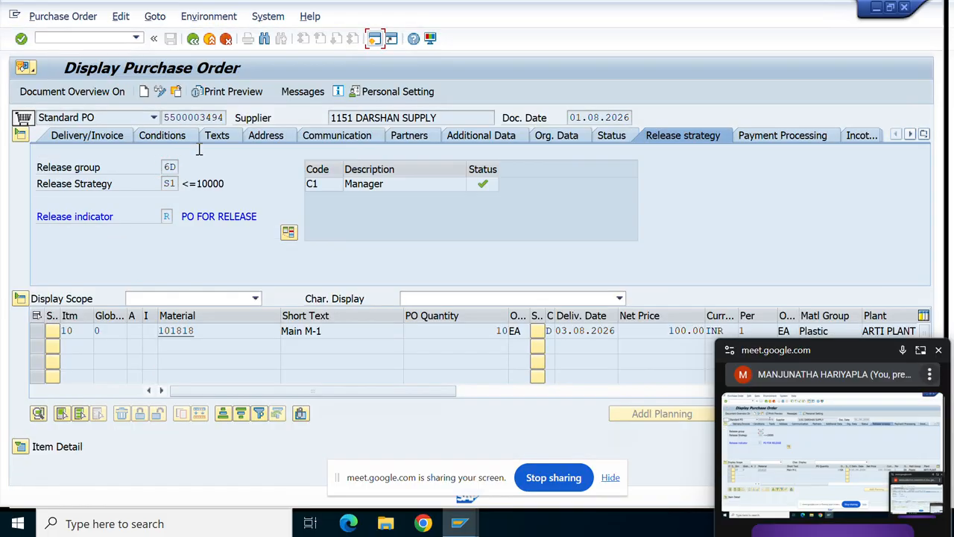
# Step: Expand the item detail of the purchase order and display the pricing conditions of item 10, material 101818
pyautogui.click(20, 446)
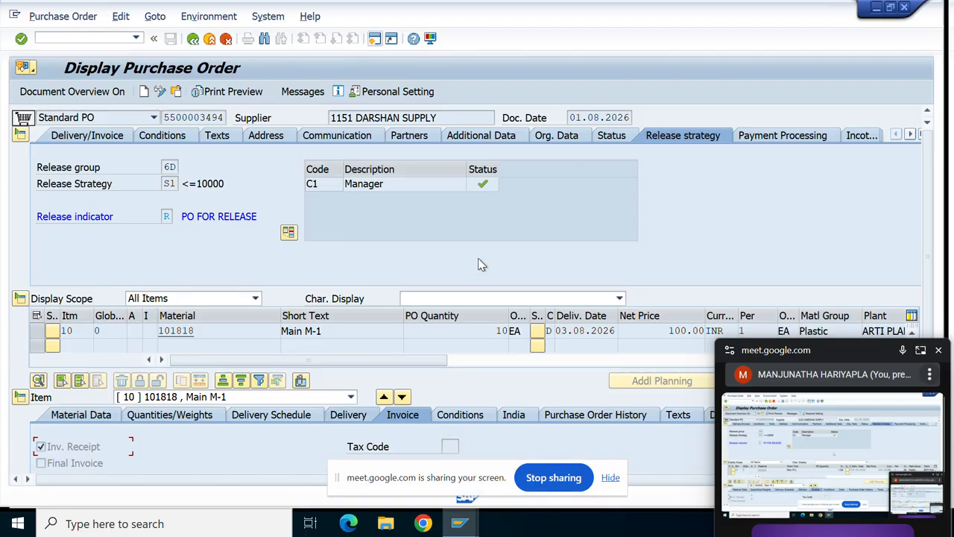
pyautogui.scroll(-1, 481, 263)
pyautogui.scroll(-1, 481, 263)
pyautogui.scroll(2, 481, 264)
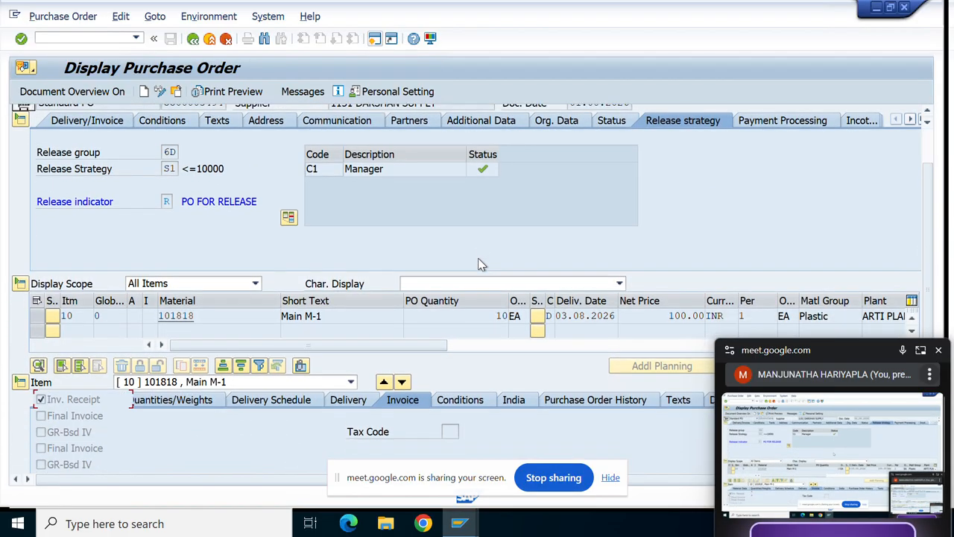
pyautogui.scroll(-1, 480, 263)
pyautogui.scroll(-1, 455, 395)
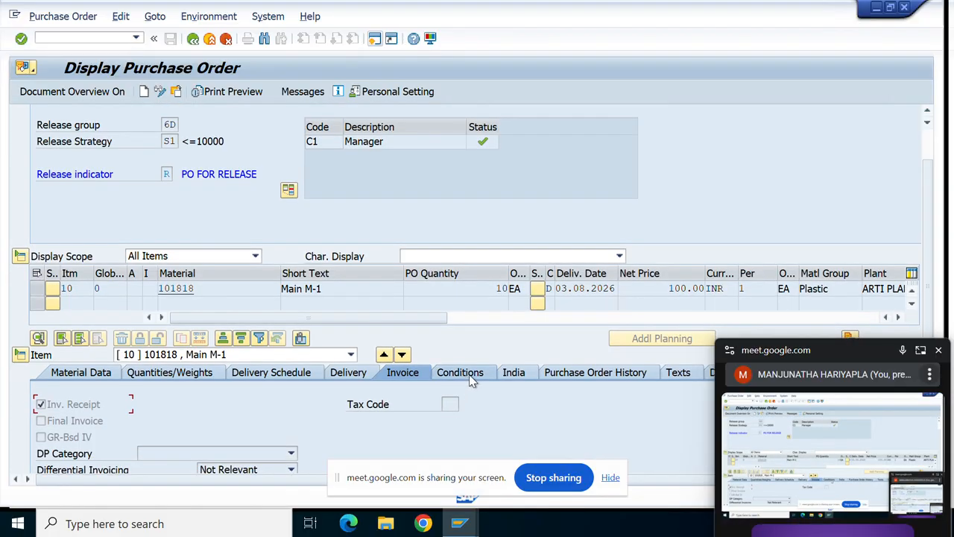
pyautogui.click(470, 380)
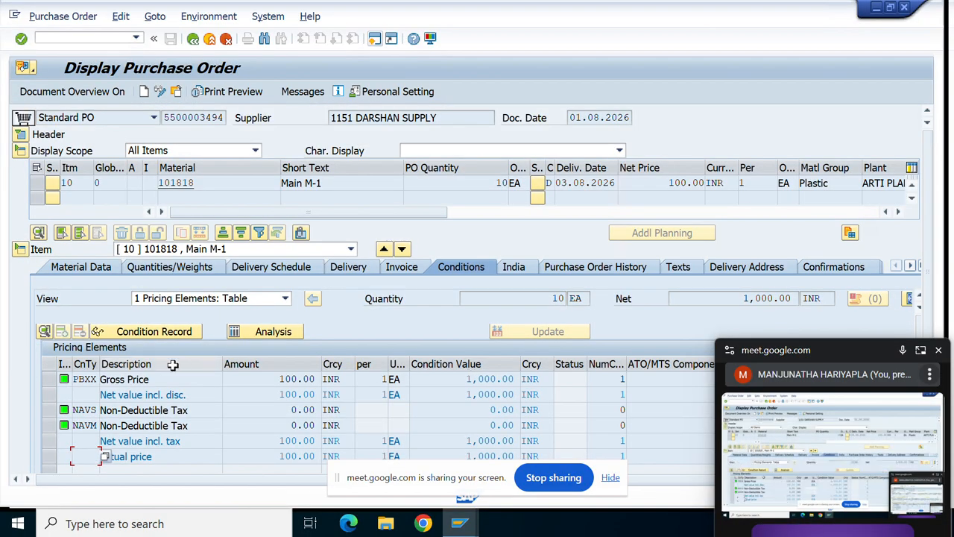
# Step: Examine the item's pricing elements, from the PBXX gross price and the NAVS and NAVM taxes down to the actual price
pyautogui.click(93, 382)
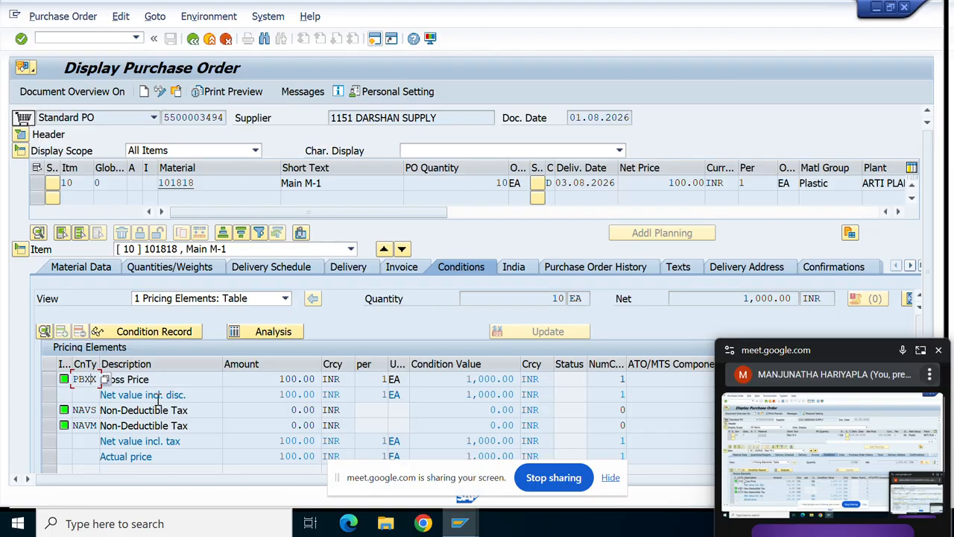
pyautogui.click(300, 380)
pyautogui.moveTo(285, 380); pyautogui.dragTo(364, 382)
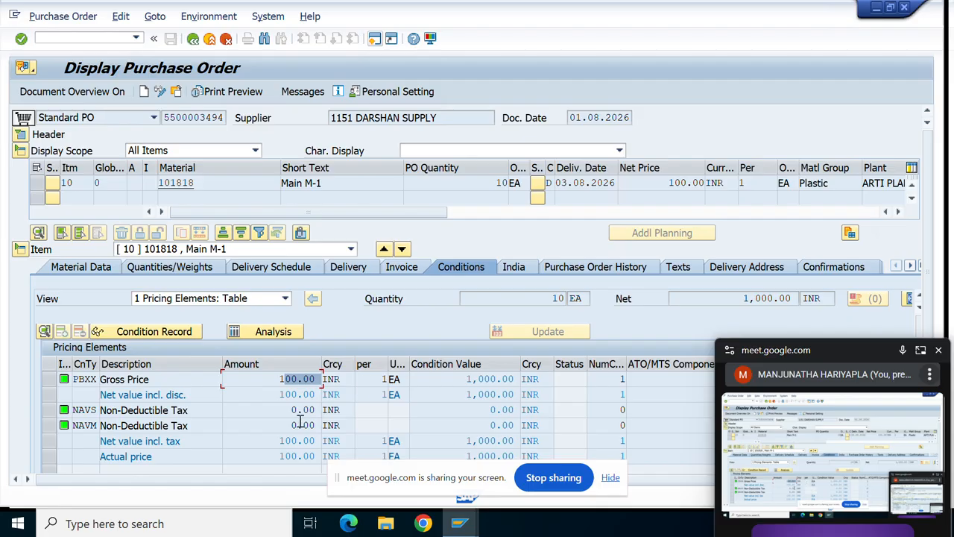
pyautogui.moveTo(294, 423); pyautogui.dragTo(357, 412)
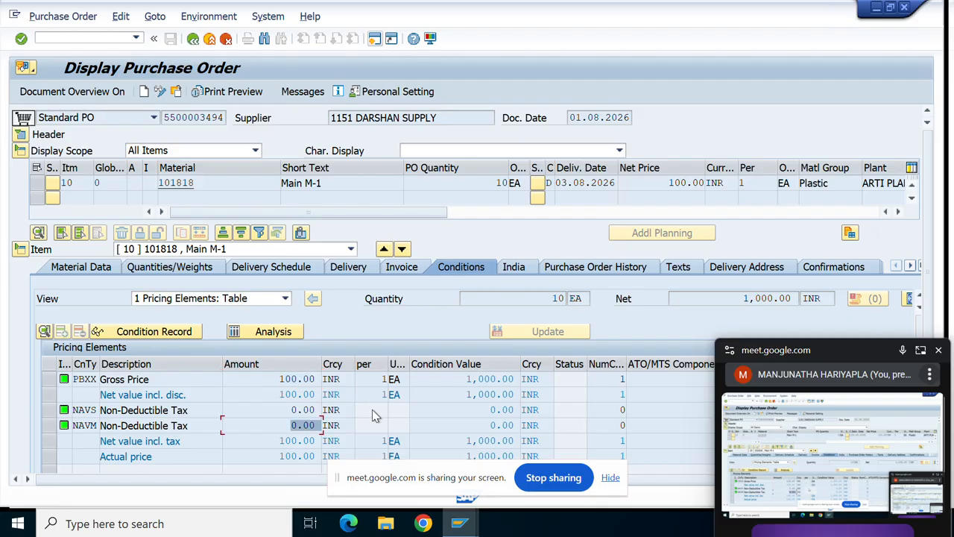
pyautogui.scroll(-5, 372, 411)
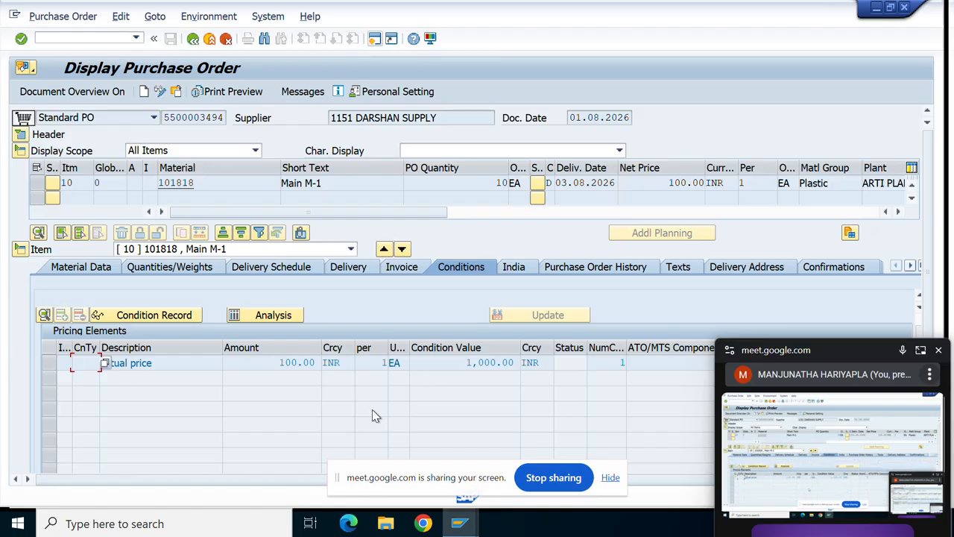
pyautogui.scroll(1, 374, 416)
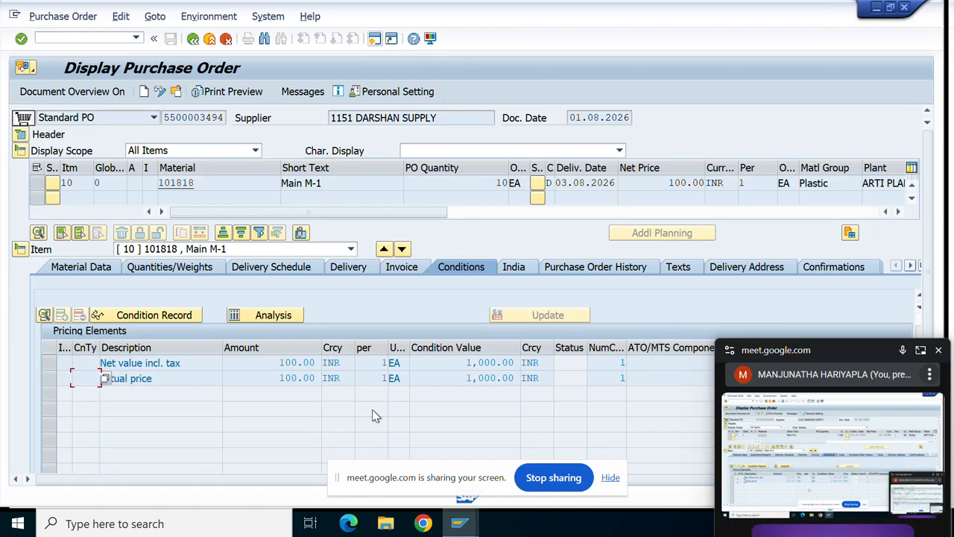
pyautogui.scroll(2, 373, 411)
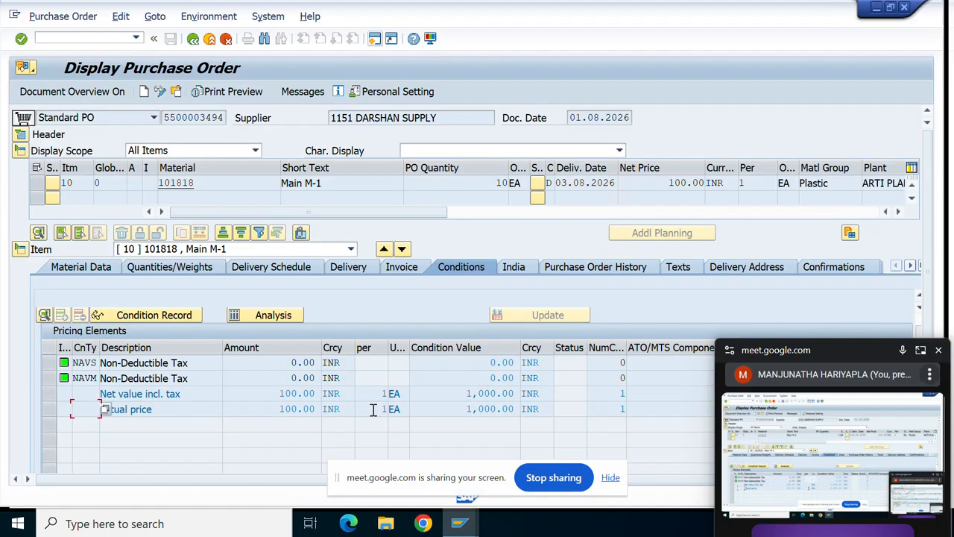
pyautogui.click(372, 411)
pyautogui.scroll(1, 400, 366)
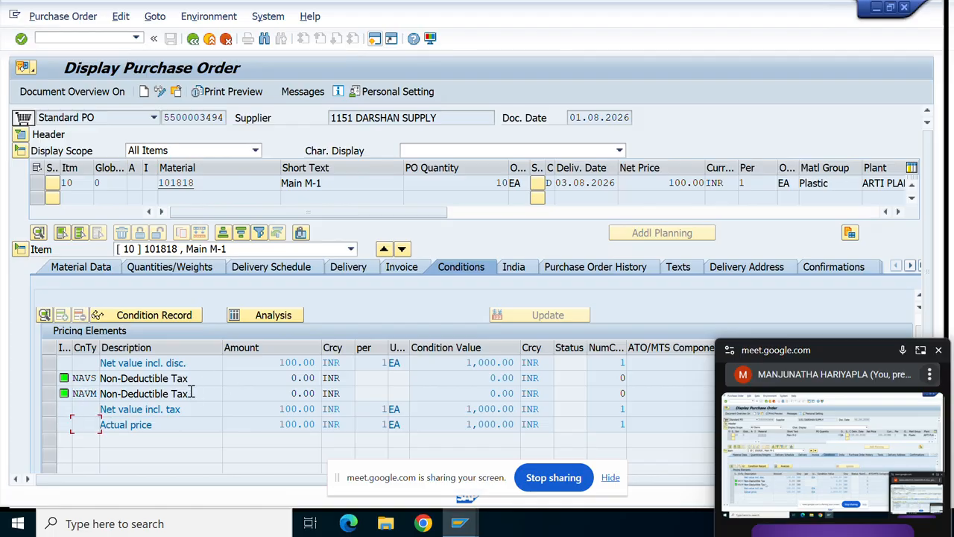
pyautogui.scroll(1, 261, 313)
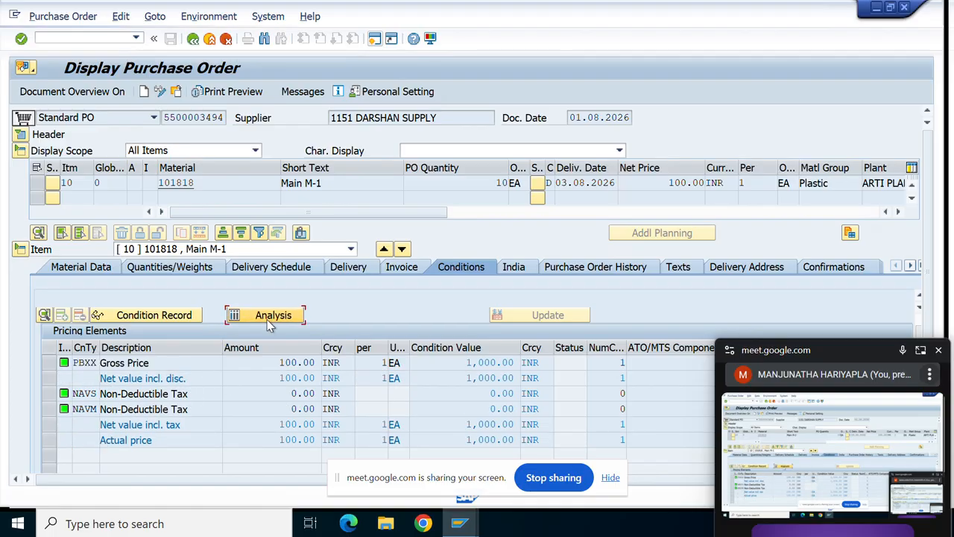
# Step: Open the pricing analysis for the item, review the condition types of procedure RM0000, and return to the purchase order
pyautogui.click(266, 318)
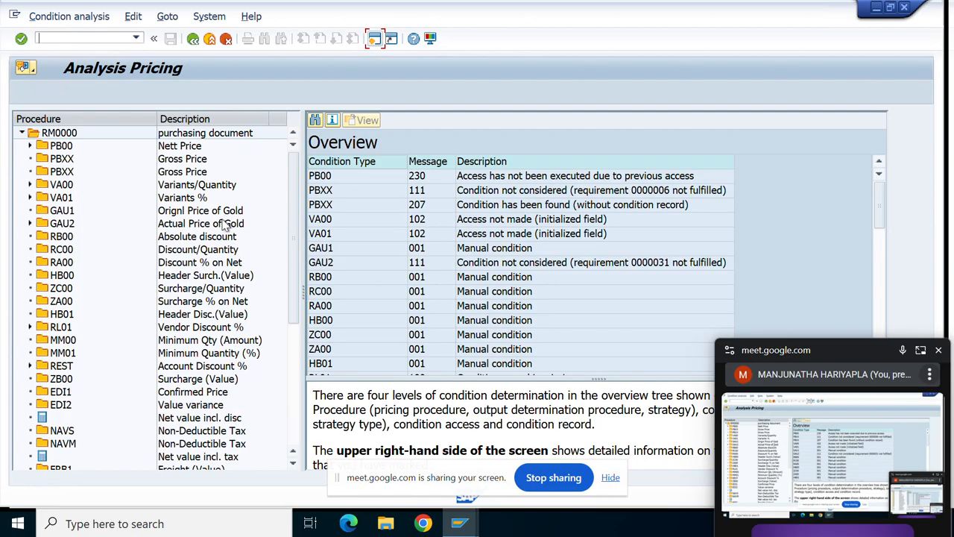
pyautogui.scroll(-1, 223, 226)
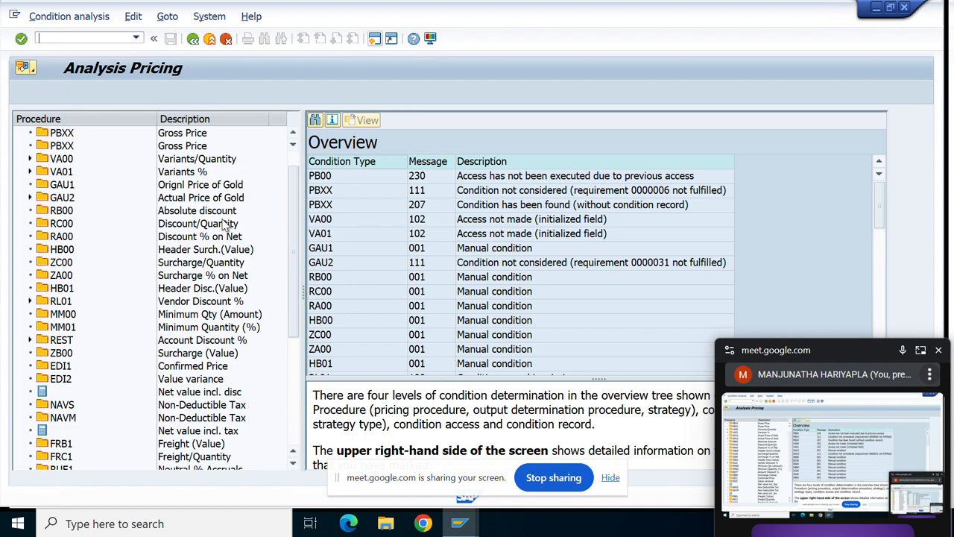
pyautogui.scroll(1, 223, 226)
pyautogui.scroll(-6, 223, 226)
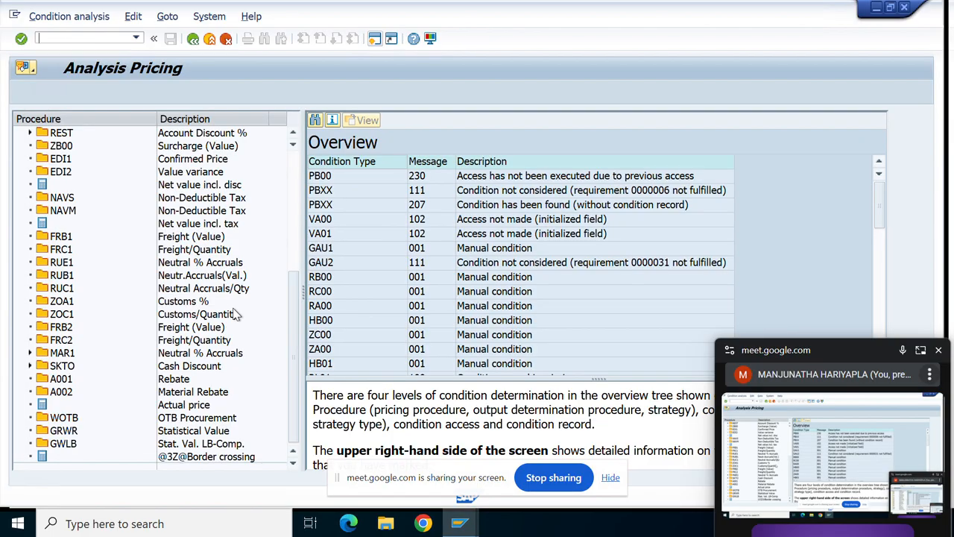
pyautogui.scroll(6, 235, 314)
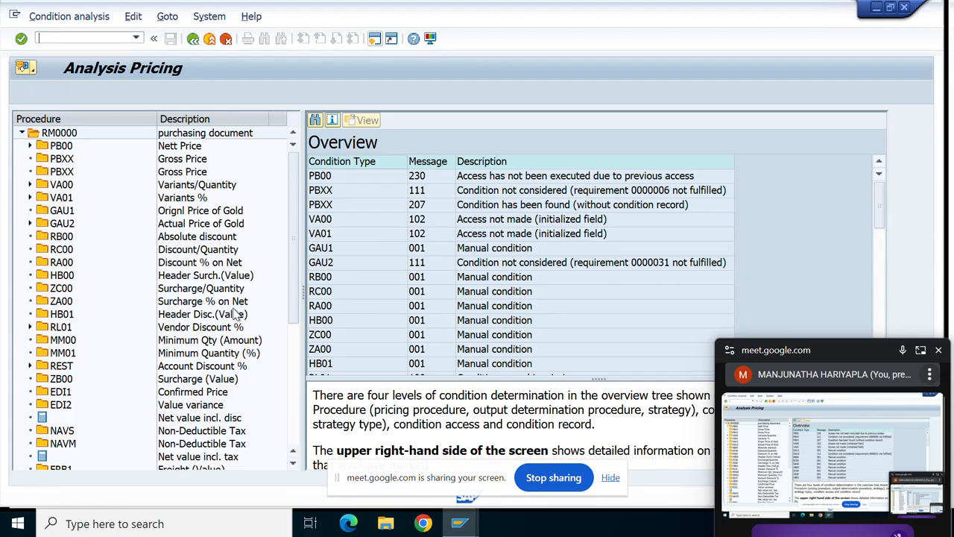
pyautogui.click(193, 39)
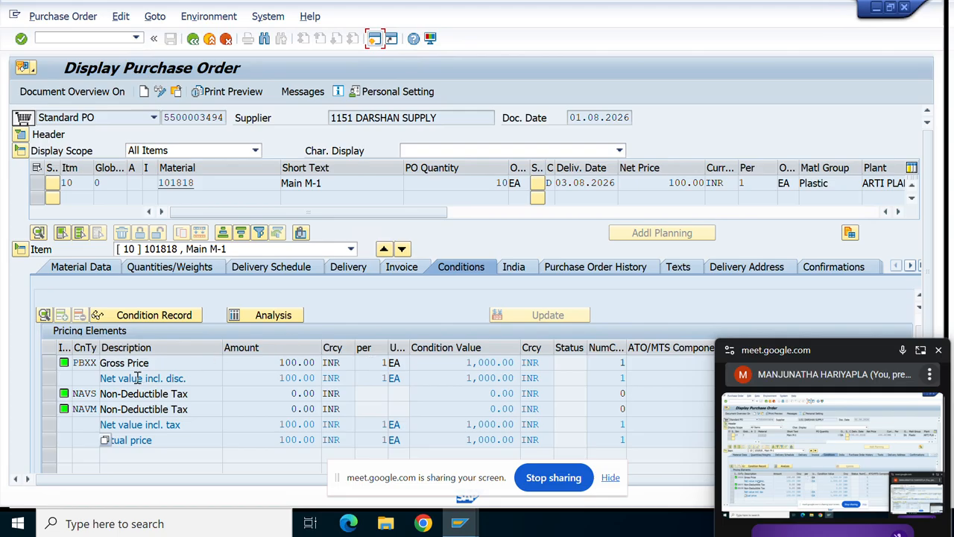
# Step: Leave the purchase order, the material document and the material document list to return to the SAP Easy Access screen
pyautogui.click(88, 442)
pyautogui.click(193, 40)
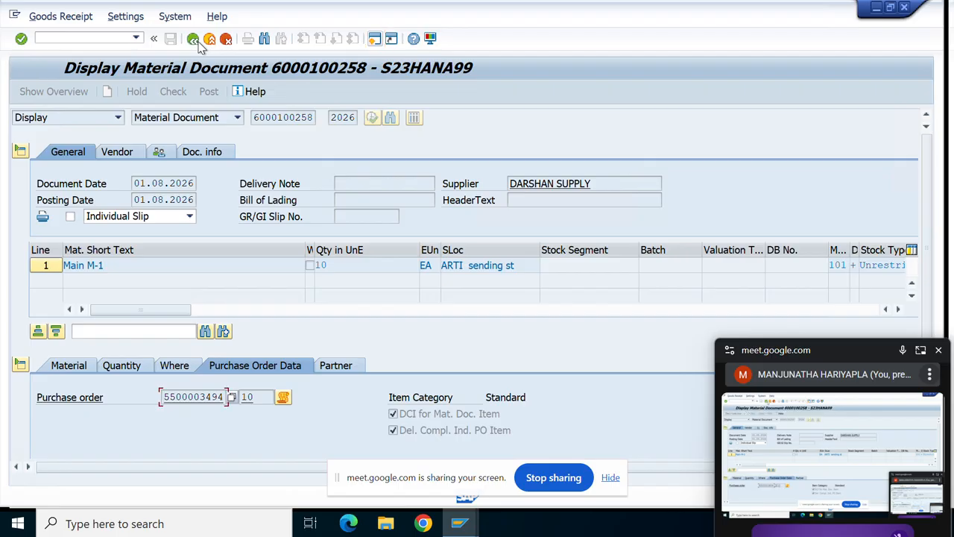
pyautogui.click(195, 40)
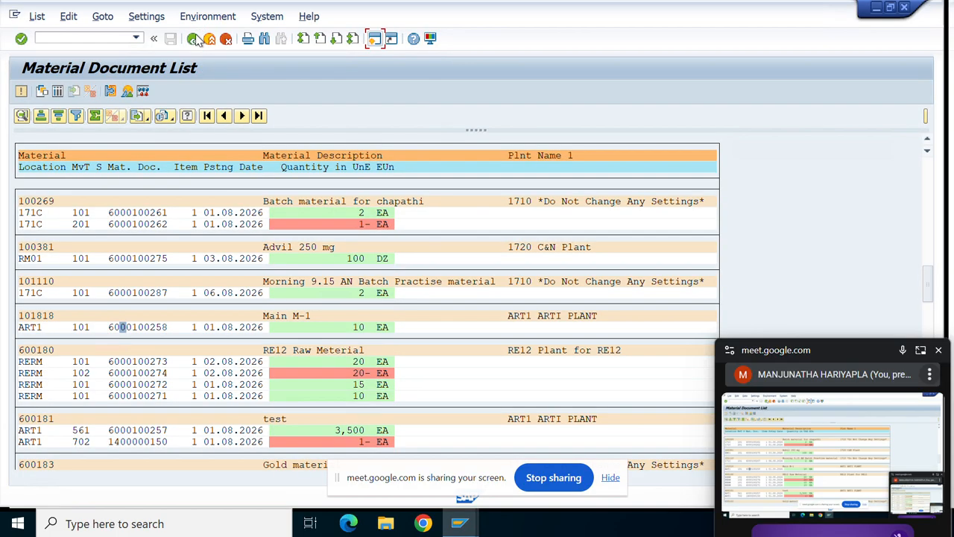
pyautogui.click(196, 39)
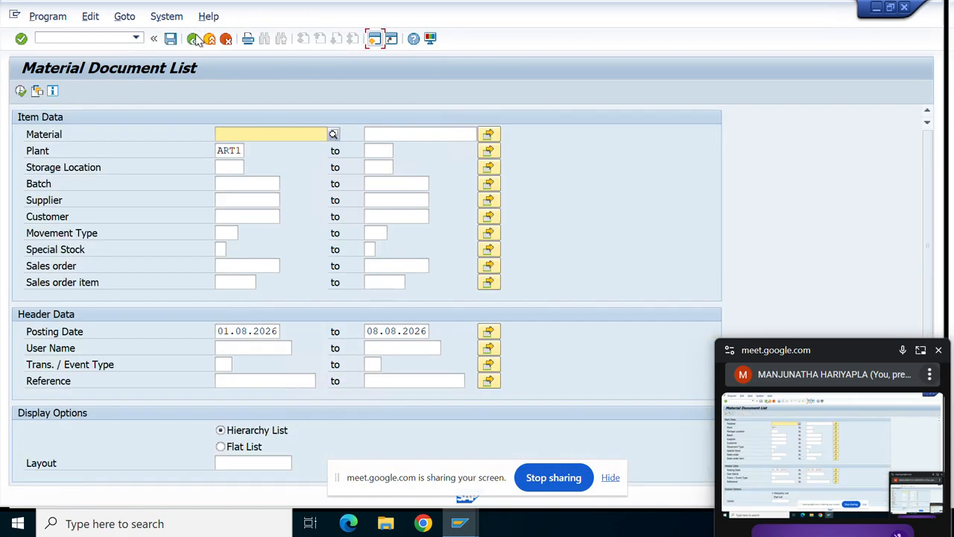
pyautogui.click(195, 40)
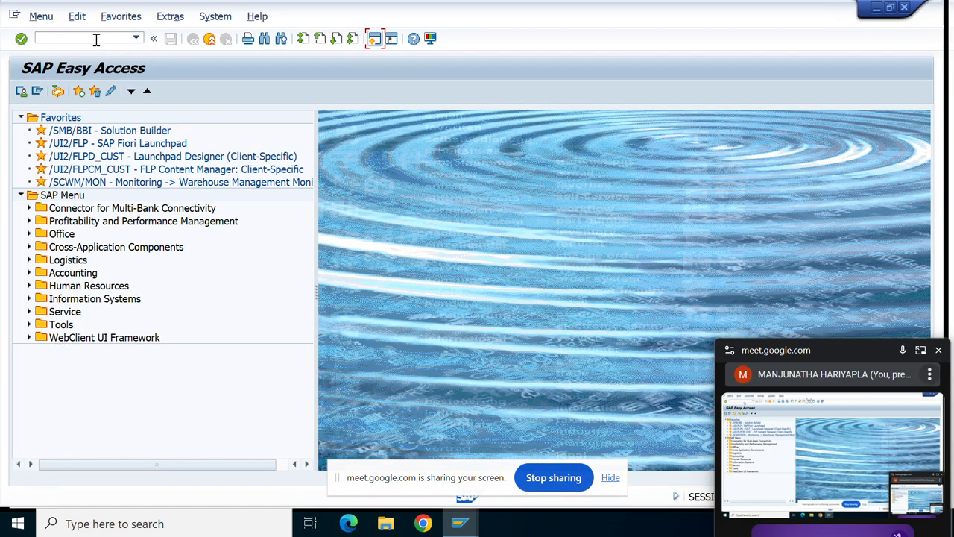
# Step: Start the Customizing: Execute Project transaction and display the SAP Reference IMG
pyautogui.click(95, 37)
pyautogui.write('s')
pyautogui.press('Return')
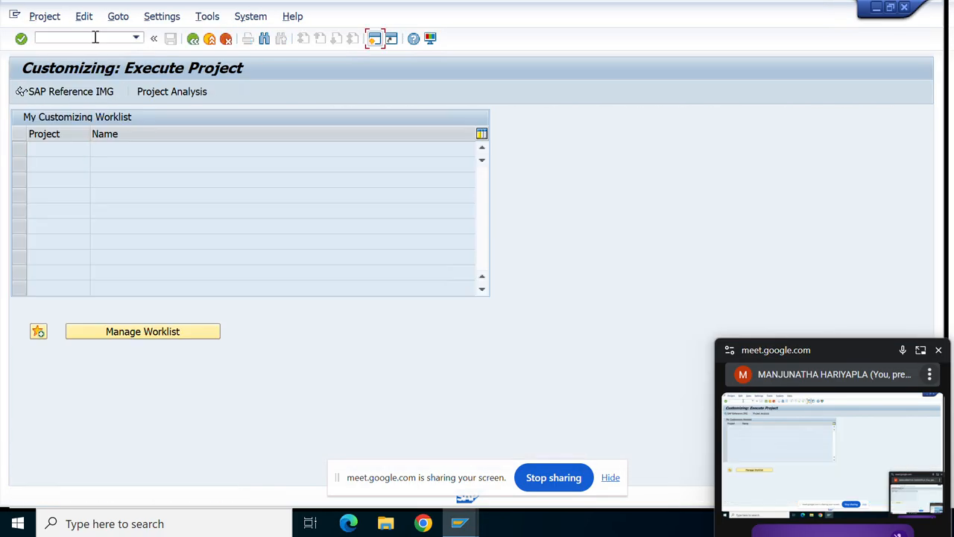
pyautogui.click(71, 96)
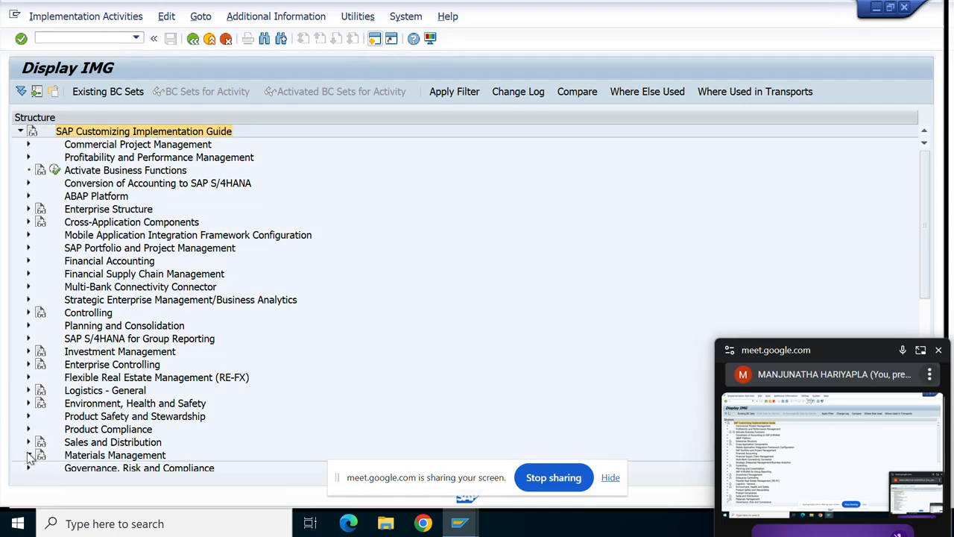
# Step: Expand Materials Management, Purchasing, Conditions and Define Price Determination Process in the implementation guide
pyautogui.click(28, 455)
pyautogui.scroll(-1, 174, 397)
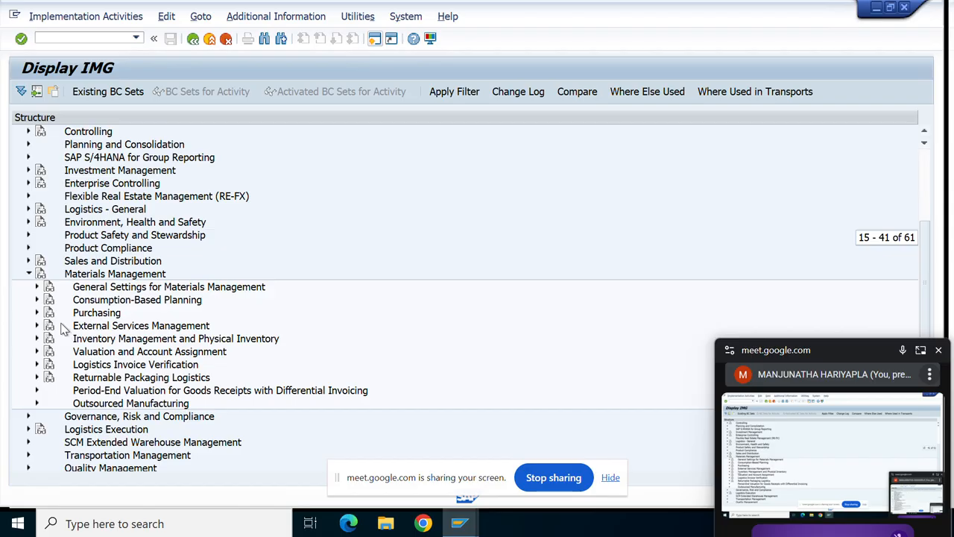
pyautogui.click(36, 312)
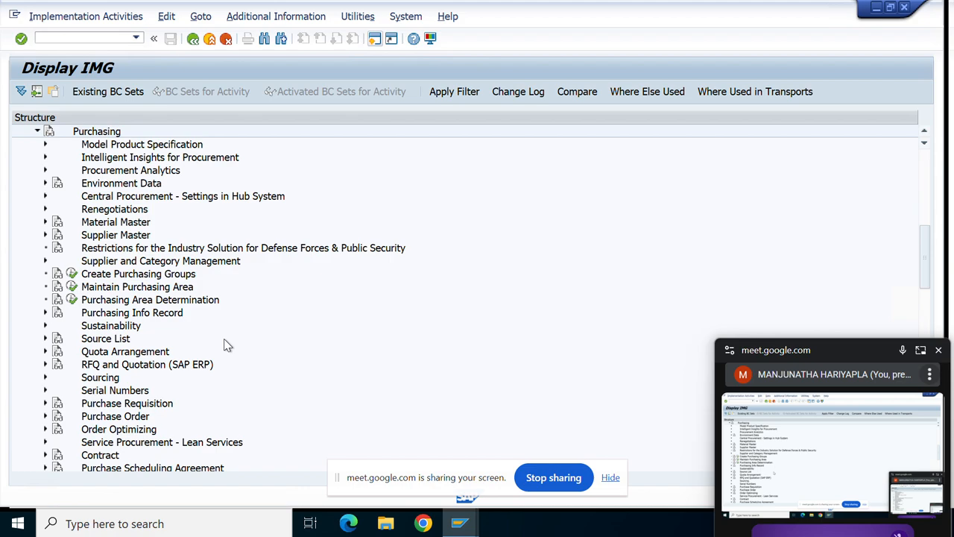
pyautogui.scroll(-1, 227, 345)
pyautogui.scroll(-1, 227, 345)
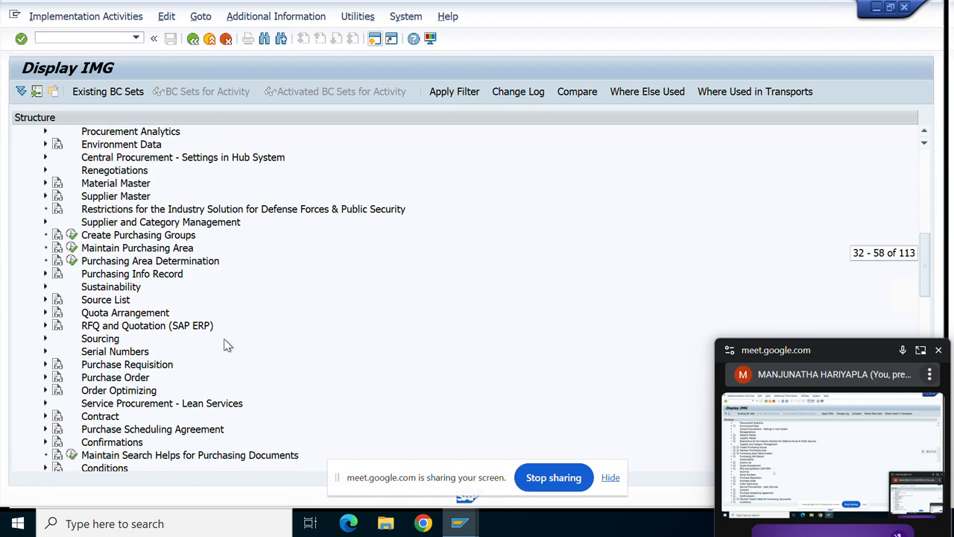
pyautogui.scroll(-2, 227, 345)
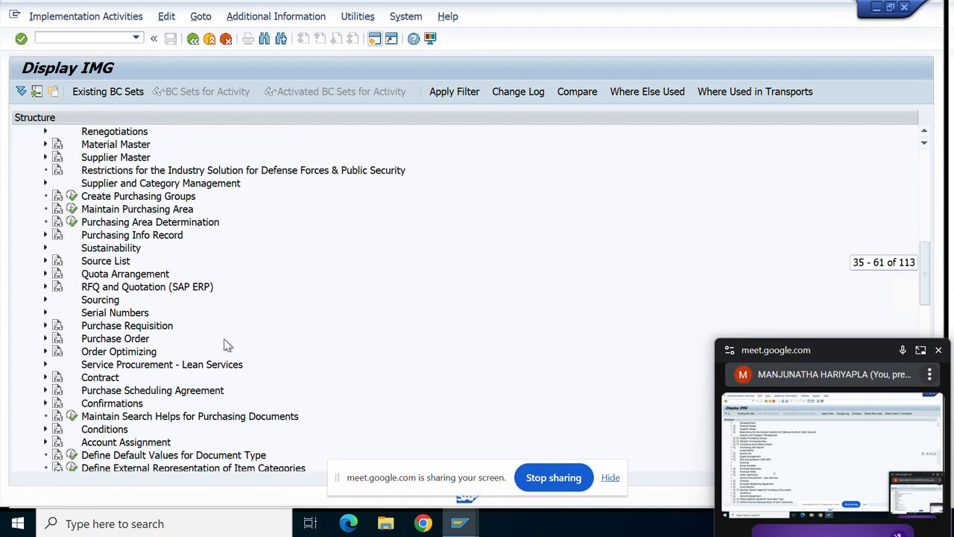
pyautogui.click(45, 430)
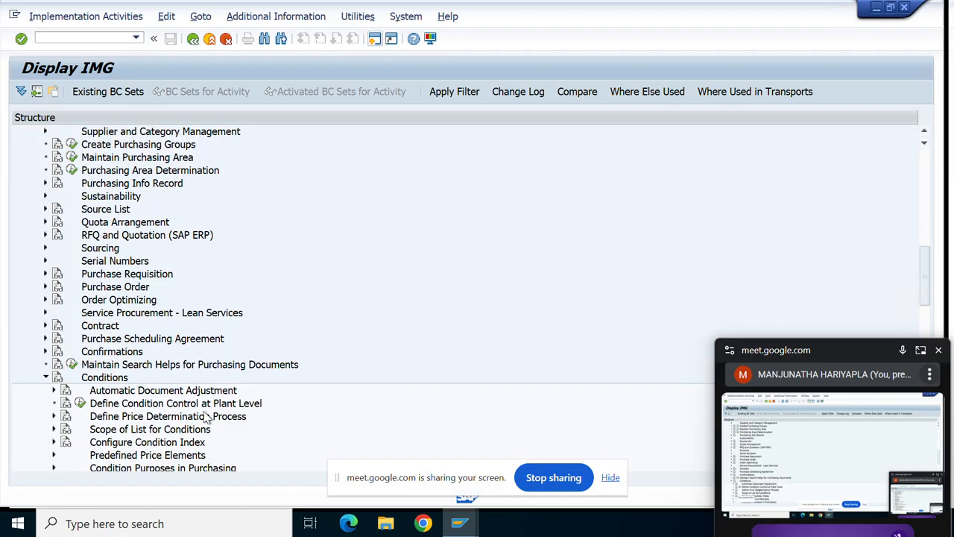
pyautogui.scroll(-2, 207, 415)
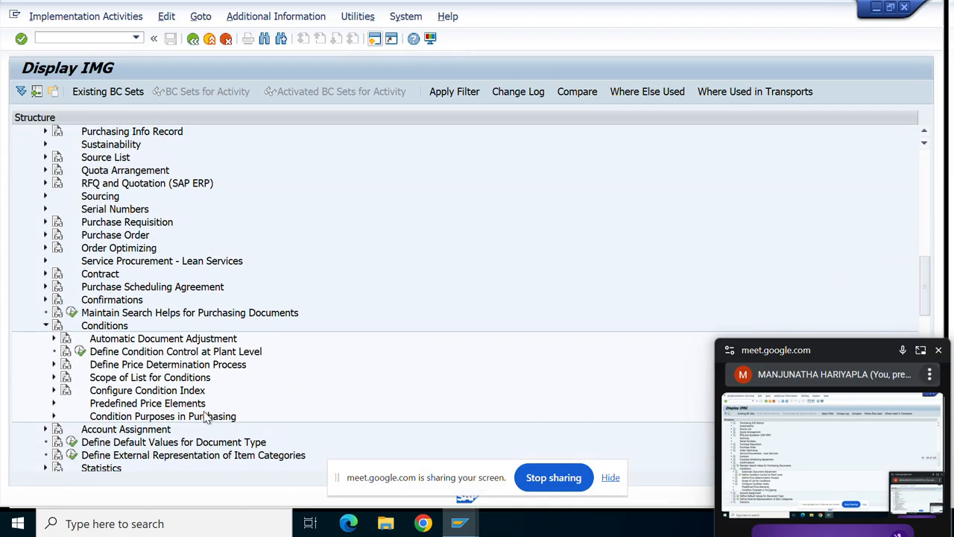
pyautogui.click(54, 364)
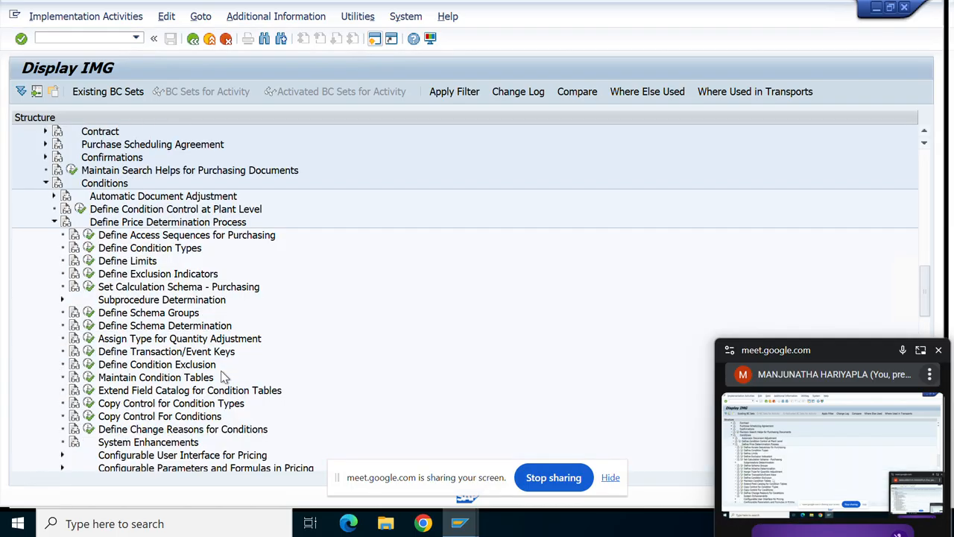
pyautogui.scroll(-1, 223, 378)
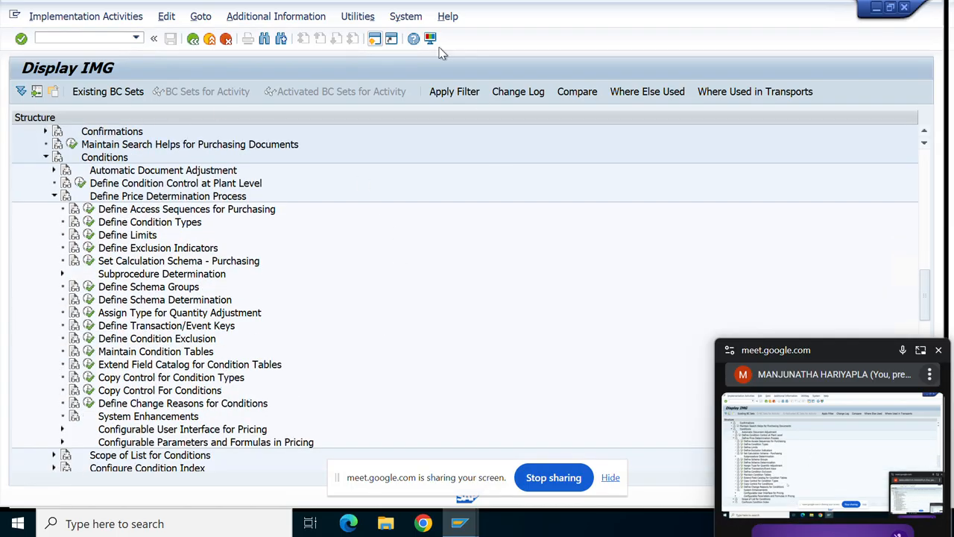
# Step: Open Define Access Sequences for Purchasing, accept the cross-client notice, and position the list at access sequence PB01
pyautogui.click(89, 208)
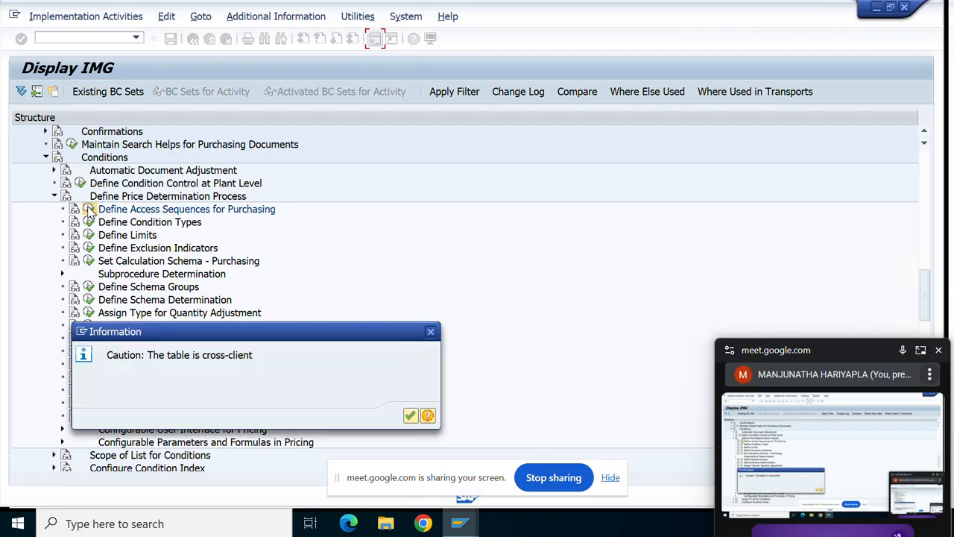
pyautogui.click(410, 417)
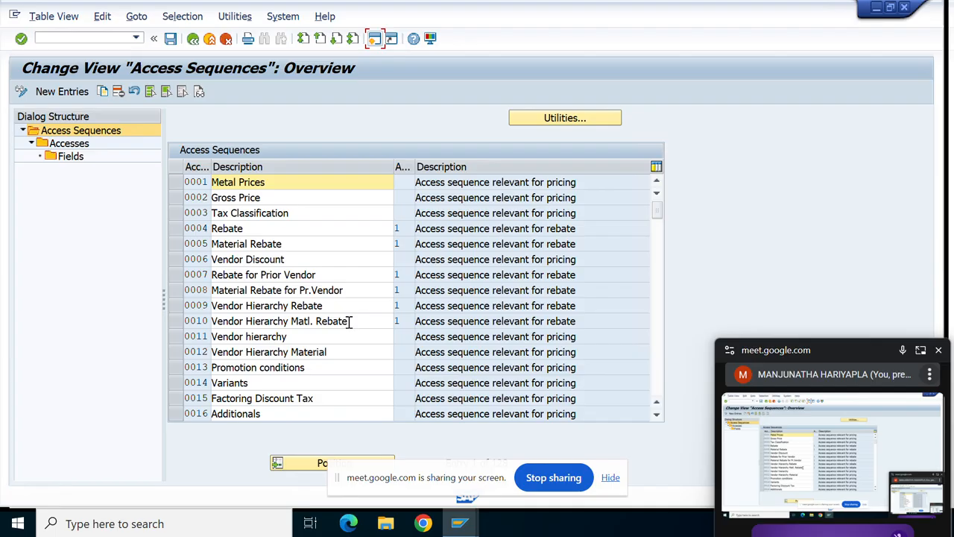
pyautogui.click(300, 463)
pyautogui.write('P')
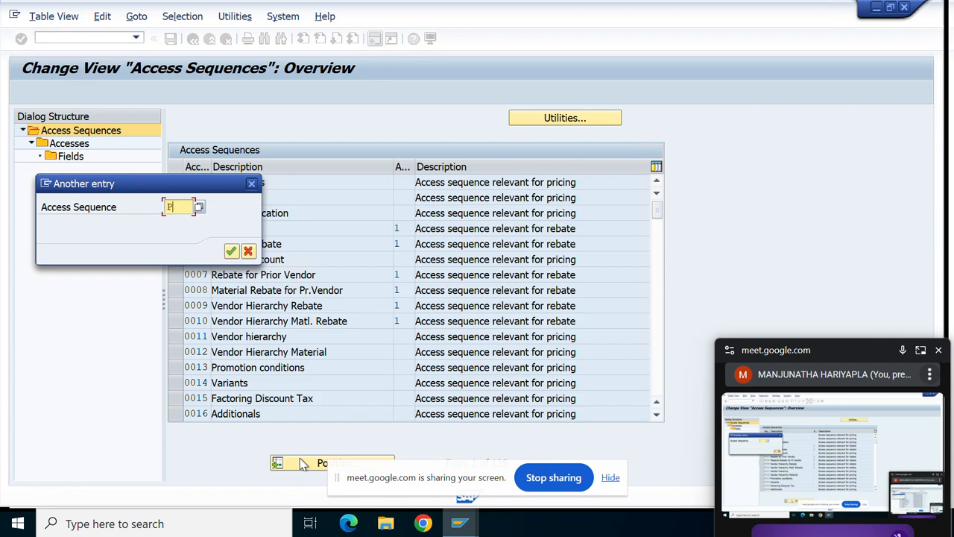
pyautogui.write('B01')
pyautogui.press('Return')
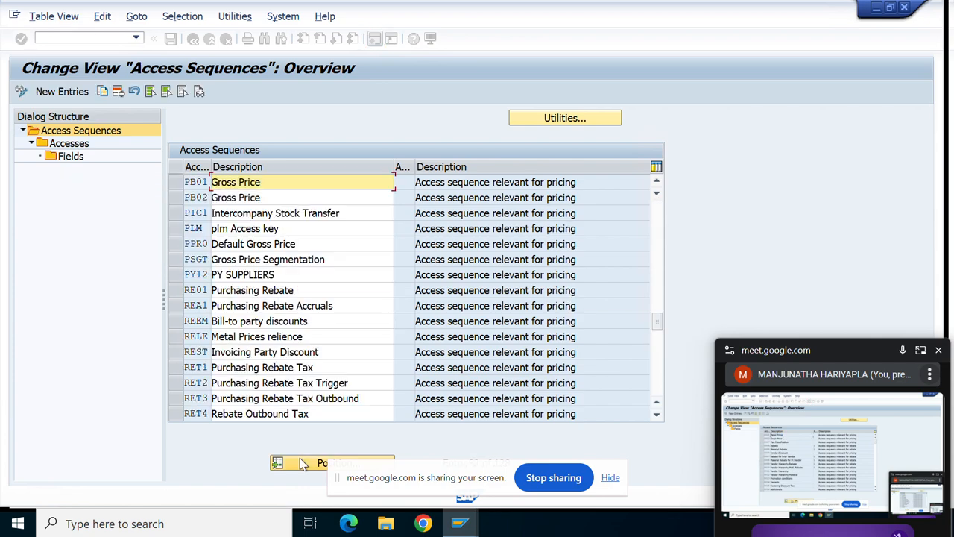
# Step: Select access sequence PB01 Gross Price and display its accesses
pyautogui.scroll(1, 345, 248)
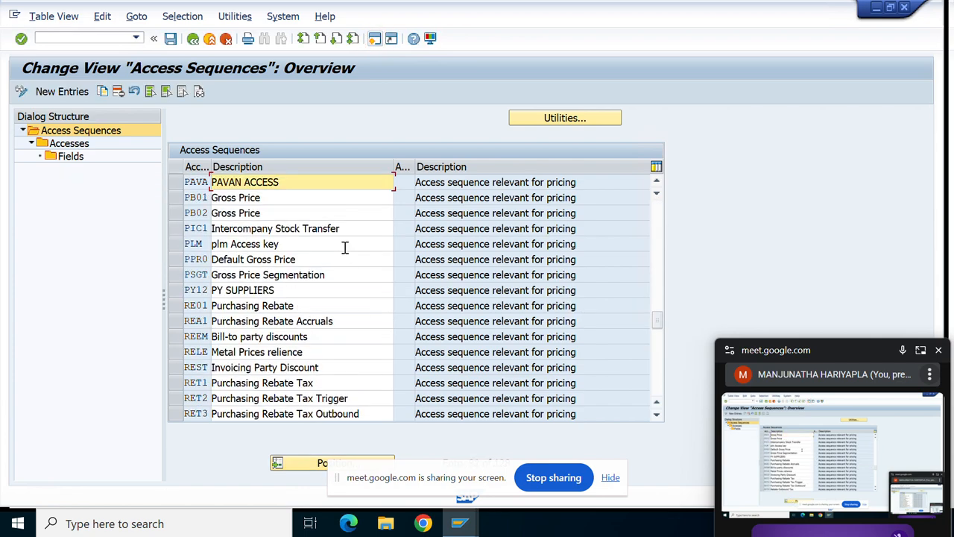
pyautogui.scroll(6, 345, 248)
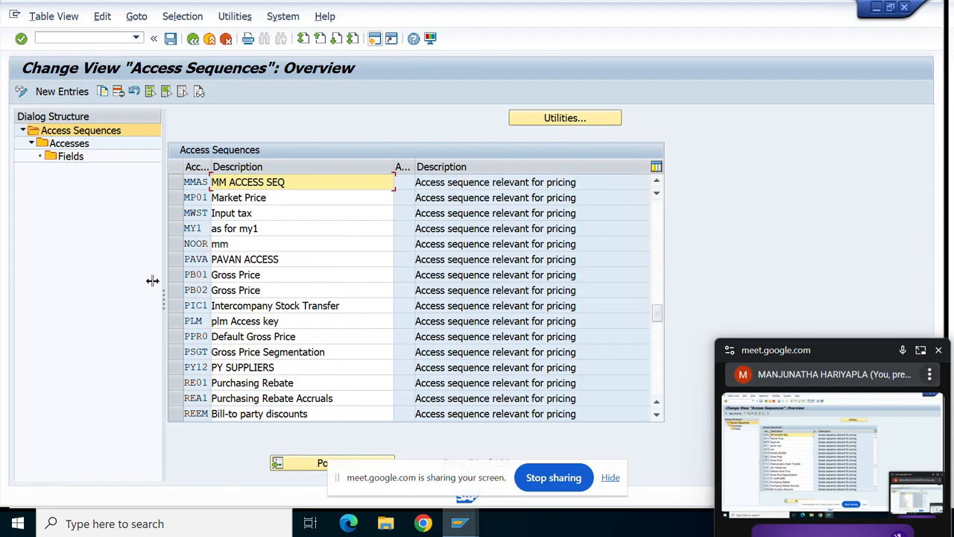
pyautogui.click(176, 274)
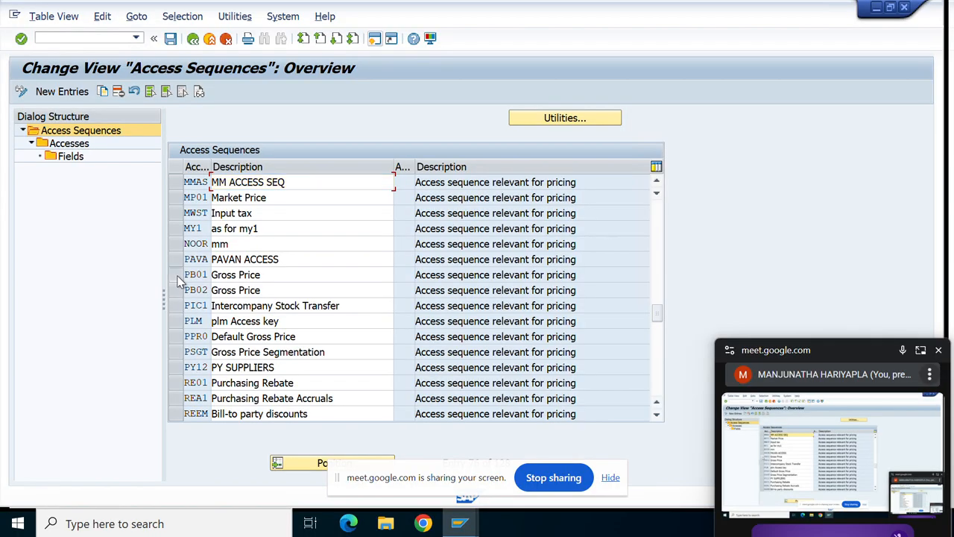
pyautogui.doubleClick(264, 275)
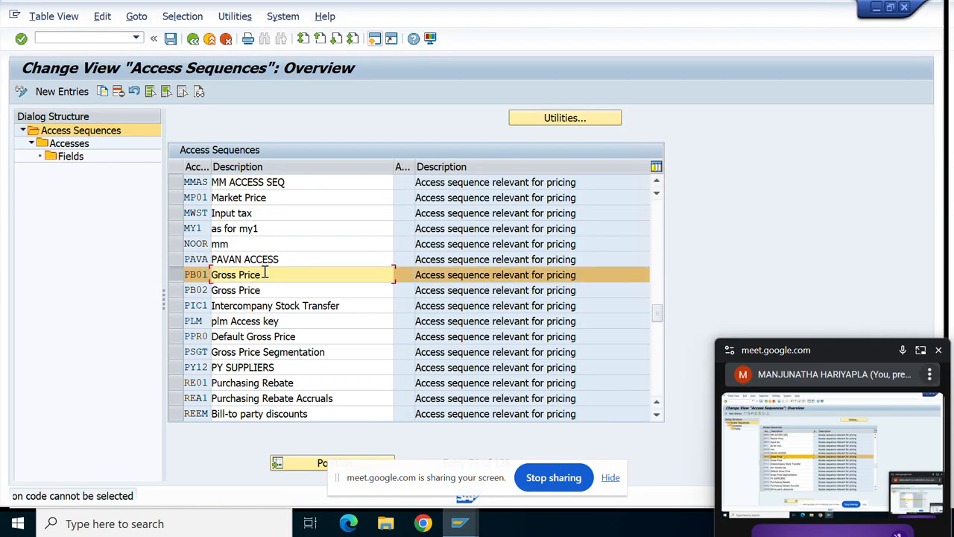
pyautogui.doubleClick(68, 144)
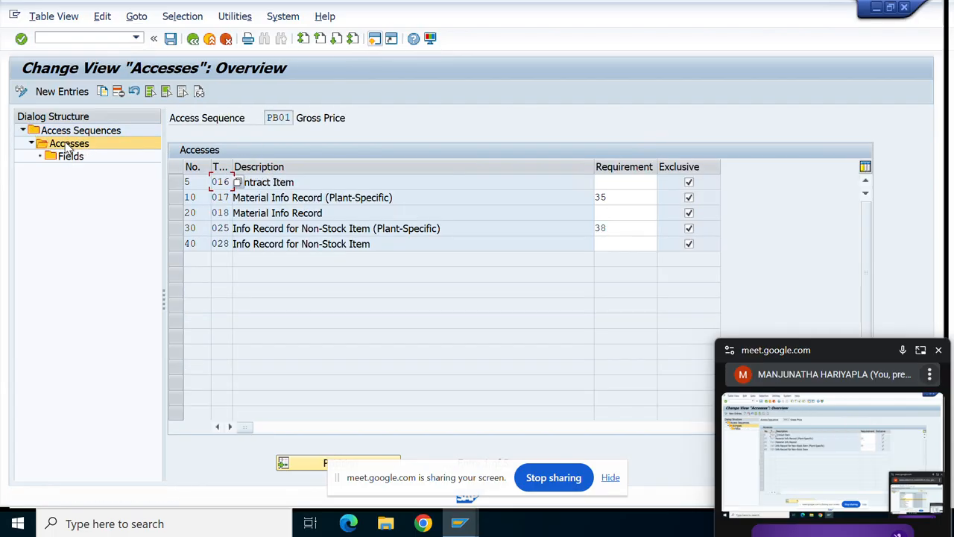
pyautogui.click(376, 247)
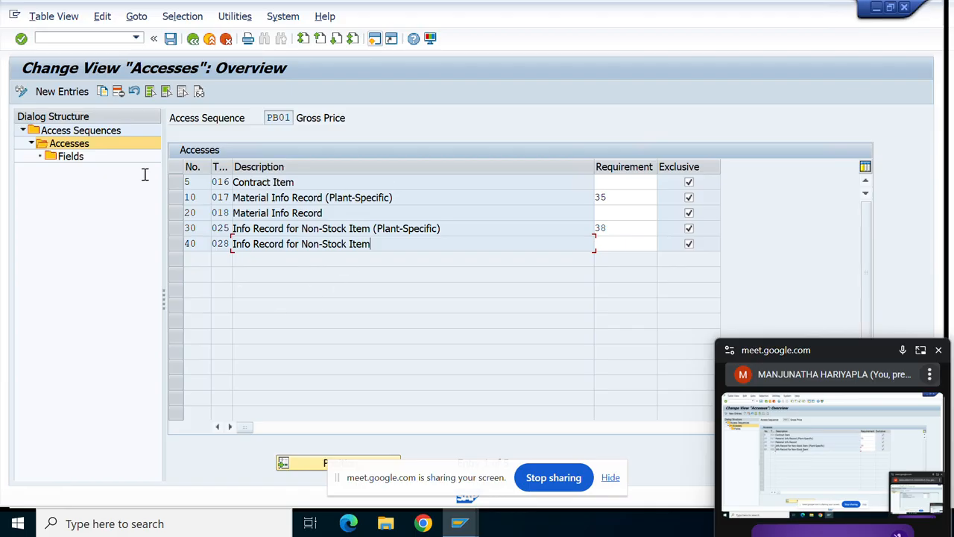
# Step: Examine the condition and document fields of PB01's access 20, Material Info Record, and return to the access sequences overview
pyautogui.click(182, 212)
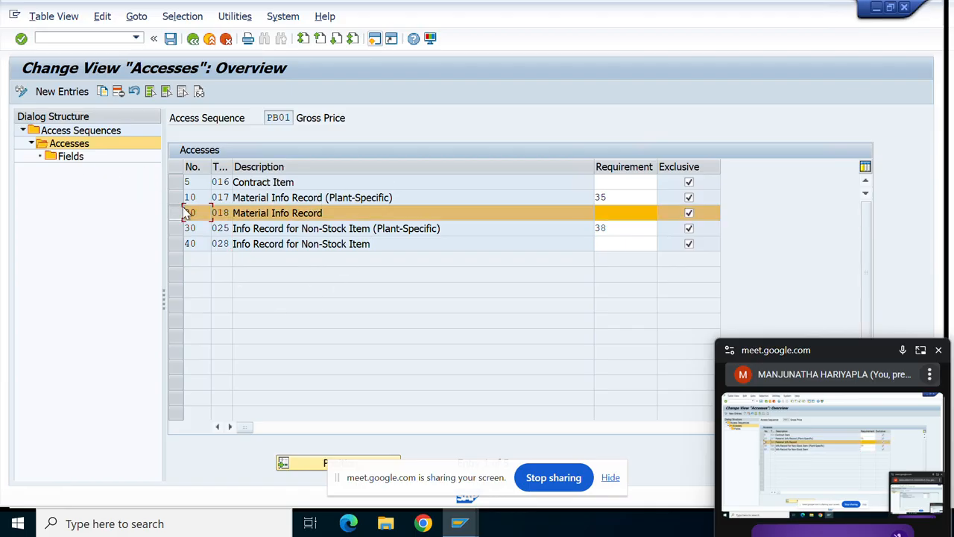
pyautogui.click(77, 158)
pyautogui.doubleClick(77, 158)
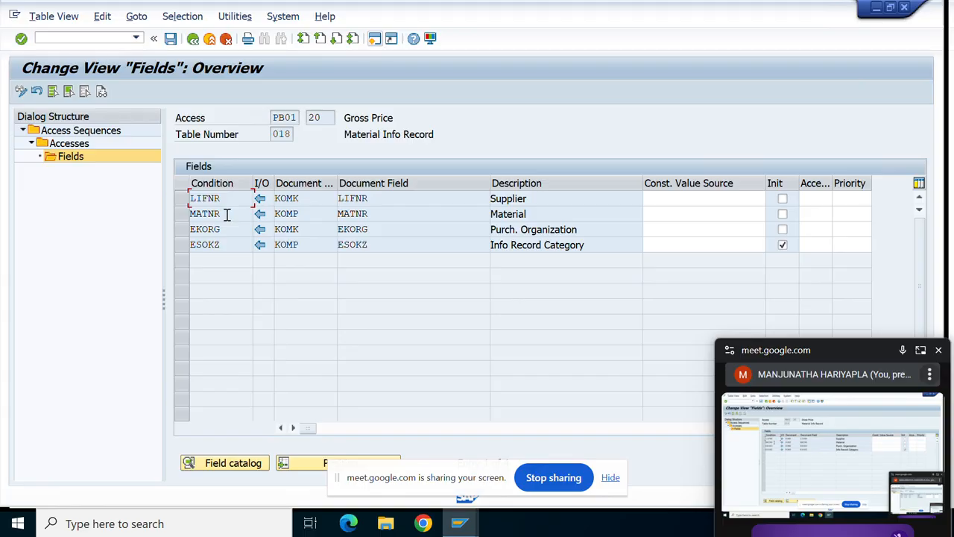
pyautogui.moveTo(227, 214); pyautogui.dragTo(187, 213)
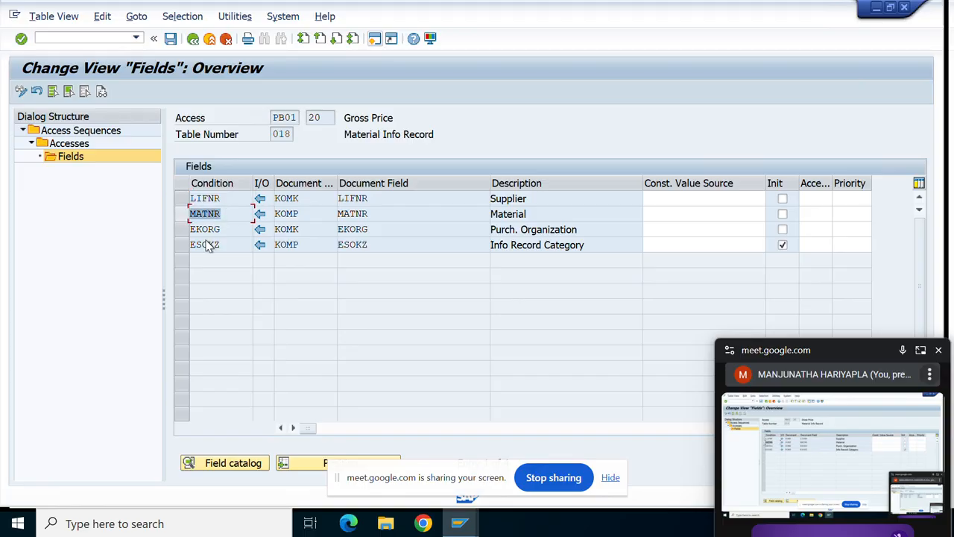
pyautogui.moveTo(382, 245); pyautogui.dragTo(132, 221)
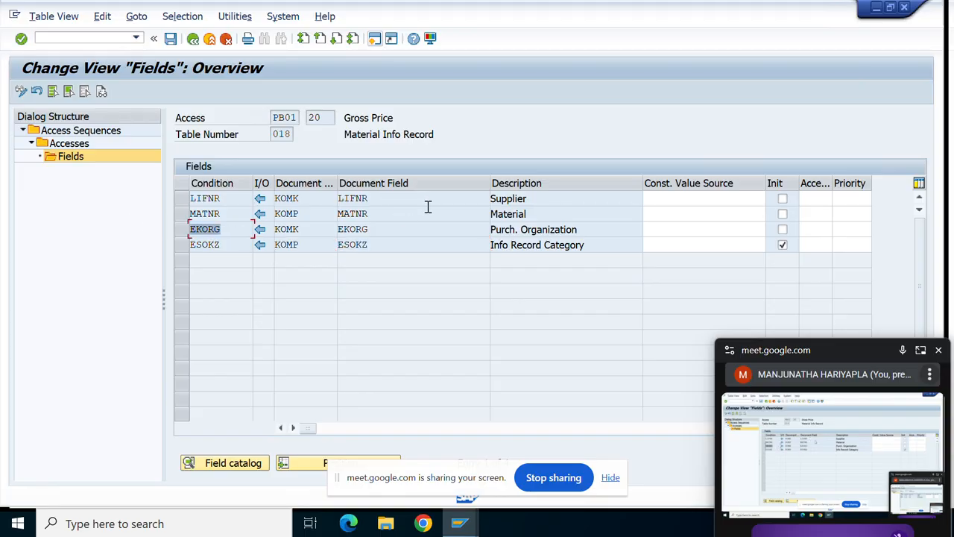
pyautogui.click(386, 214)
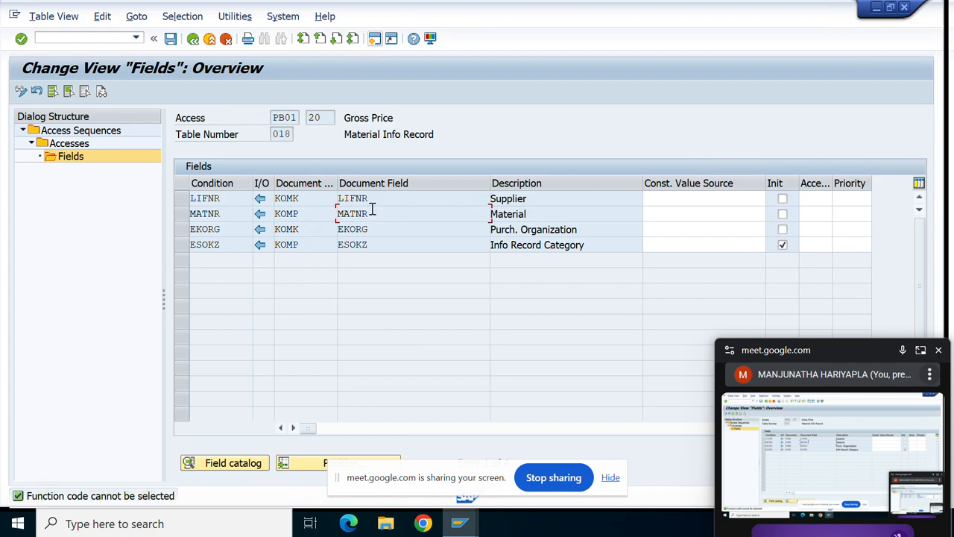
pyautogui.moveTo(375, 198); pyautogui.dragTo(317, 204)
pyautogui.moveTo(378, 234); pyautogui.dragTo(354, 232)
pyautogui.click(198, 42)
pyautogui.click(194, 39)
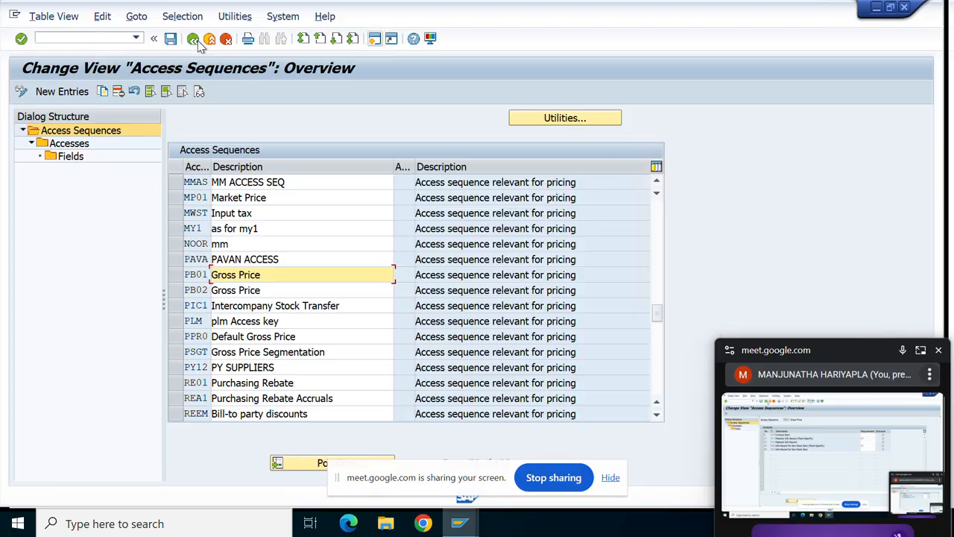
# Step: Copy access sequence PB01 as DKCT with the description Gross Price TEST
pyautogui.click(175, 276)
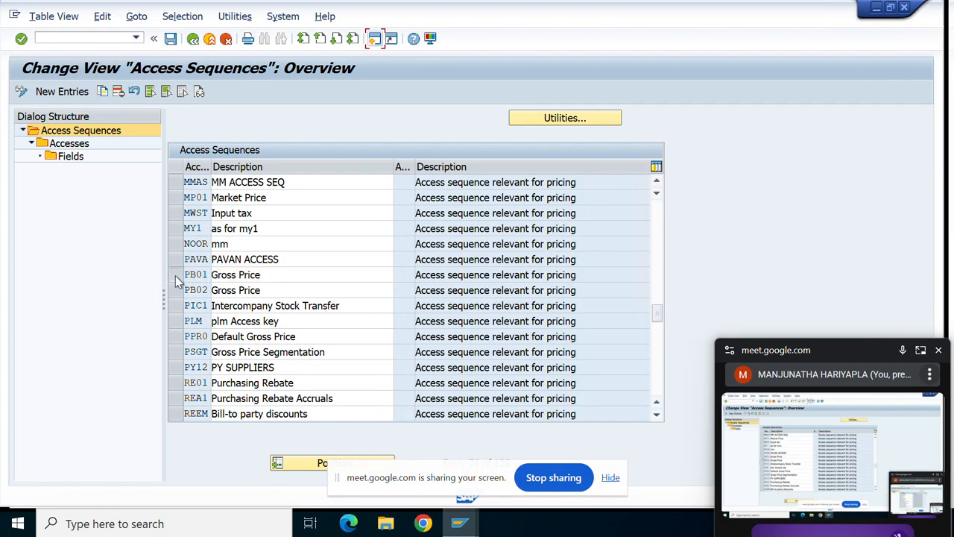
pyautogui.click(102, 91)
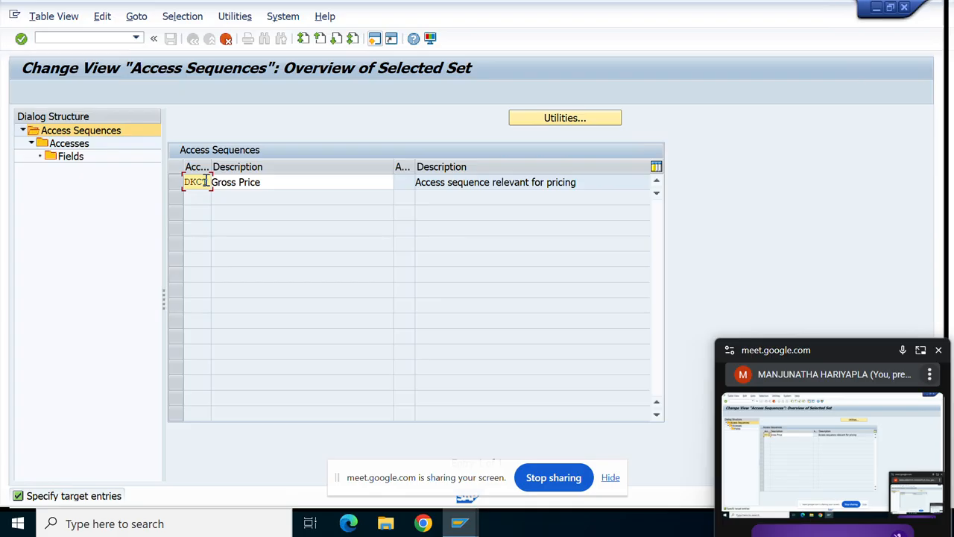
pyautogui.click(299, 184)
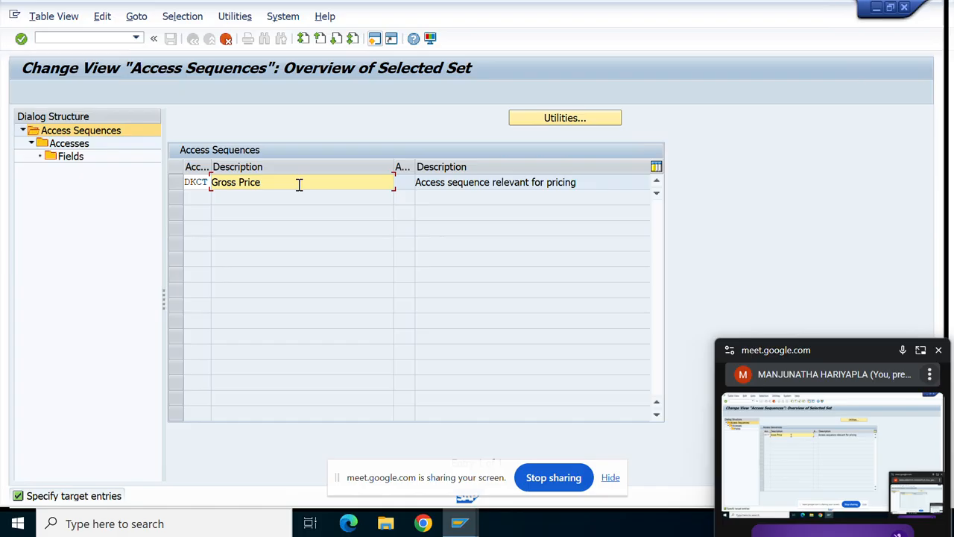
pyautogui.doubleClick(276, 183)
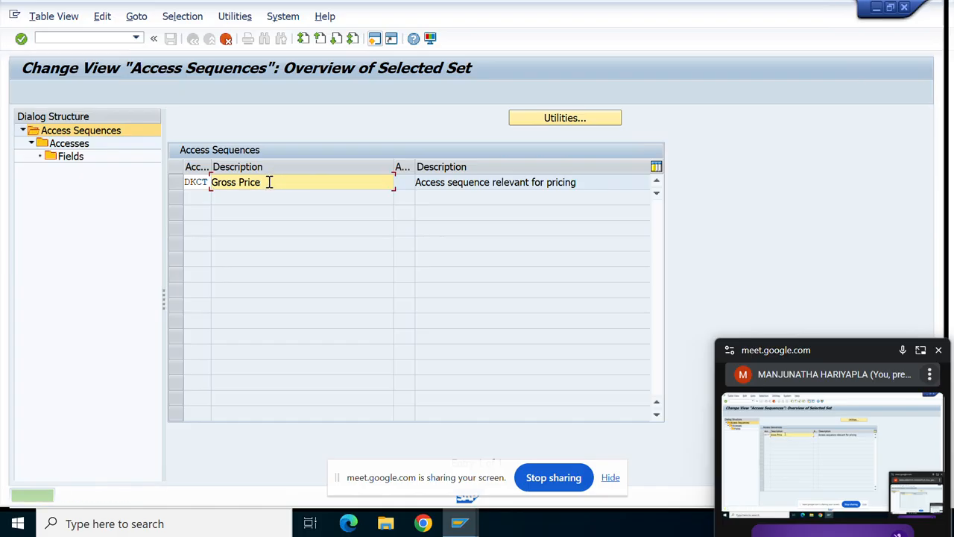
pyautogui.doubleClick(269, 183)
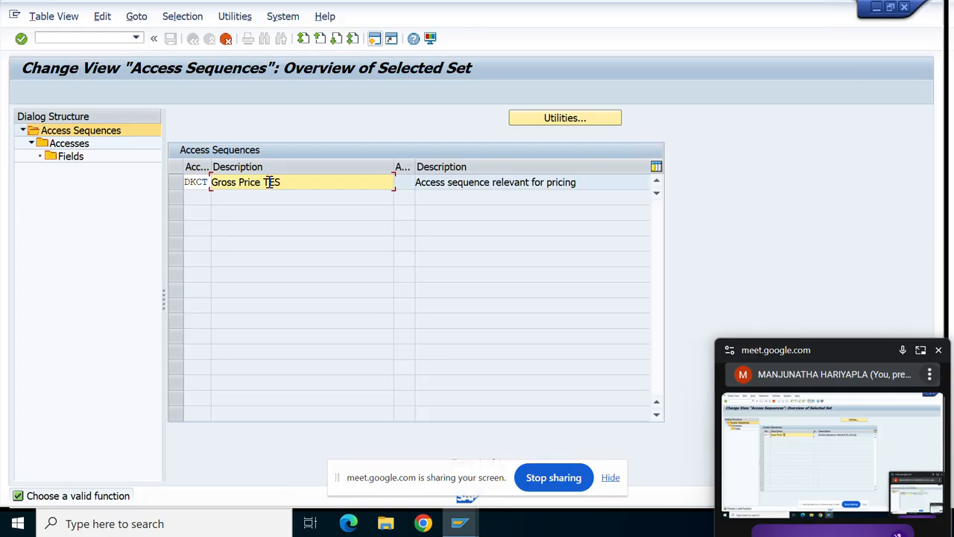
pyautogui.press('Return')
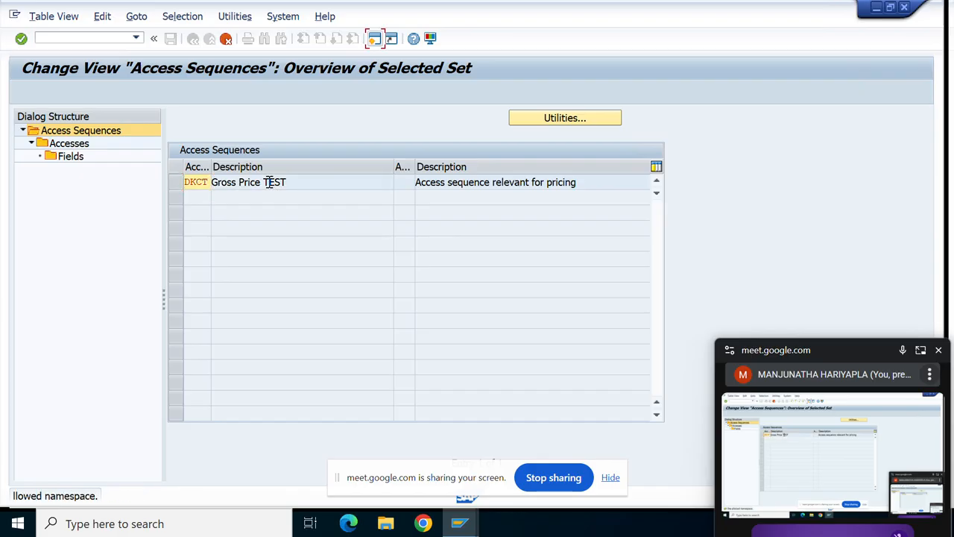
pyautogui.press('Return')
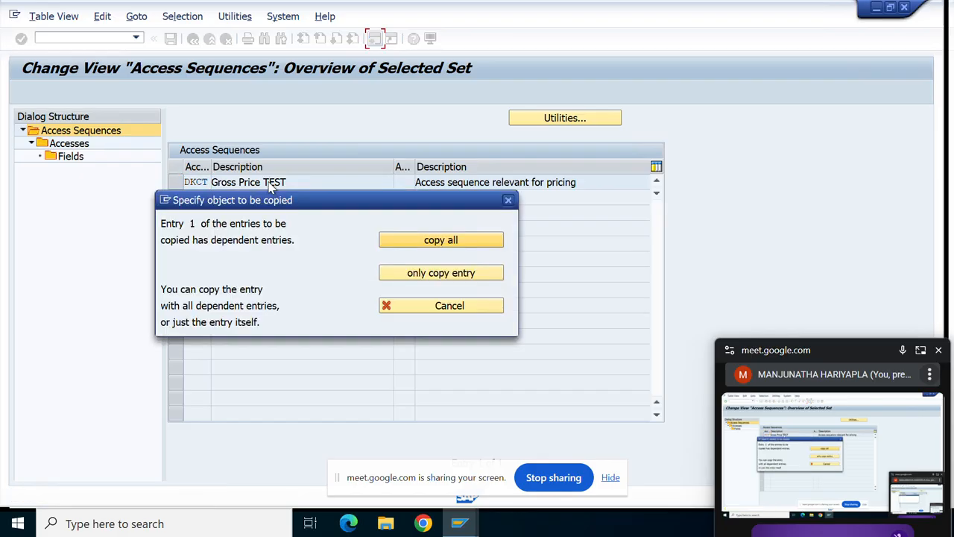
# Step: Copy all dependent accesses and fields into DKCT, accepting every namespace warning and prompt until the copy finishes
pyautogui.click(408, 241)
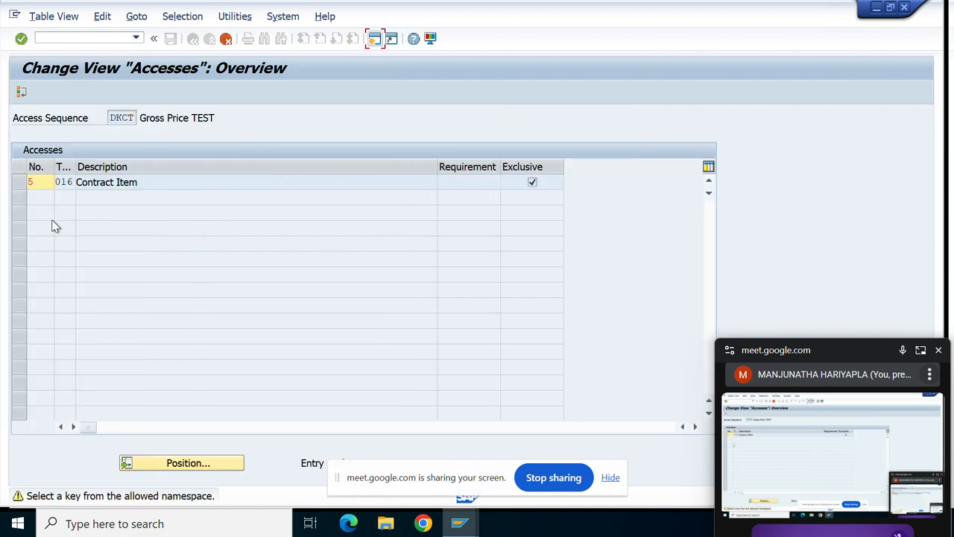
pyautogui.press('Return')
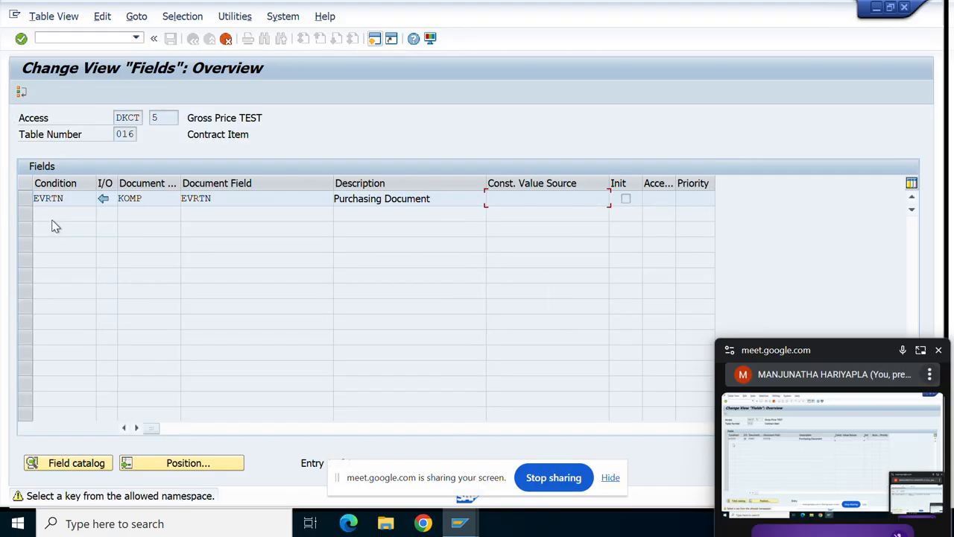
pyautogui.press('Return')
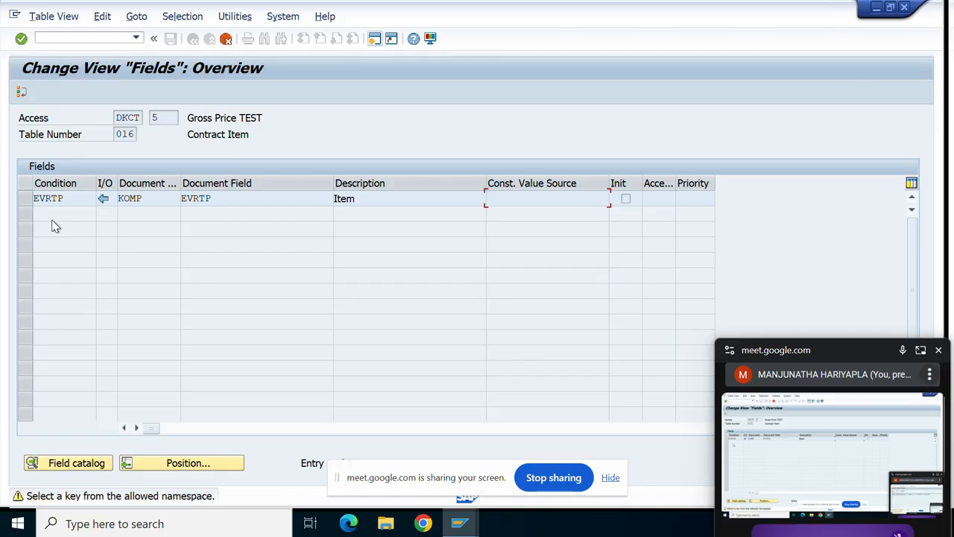
pyautogui.press('Return')
pyautogui.press('Return')
pyautogui.press('Return')
pyautogui.press('Return')
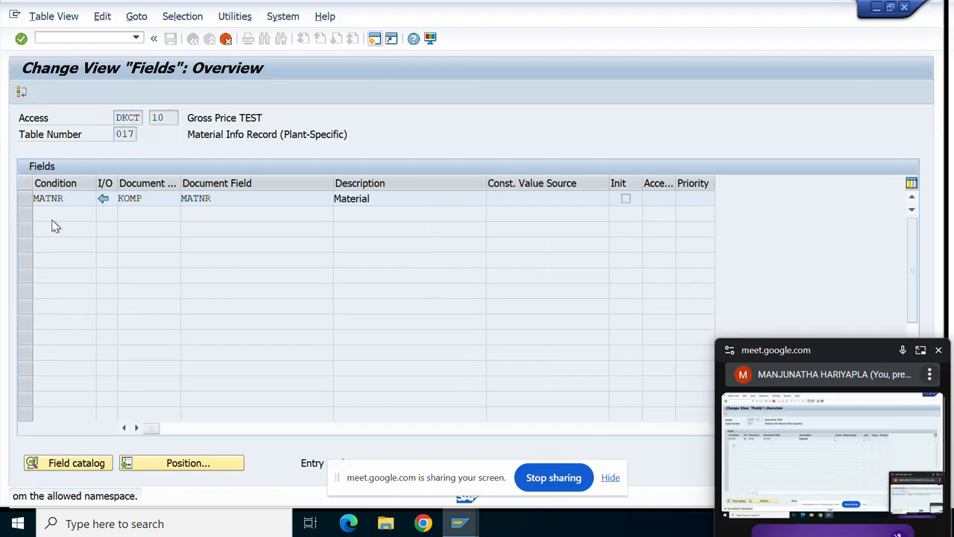
pyautogui.press('Return')
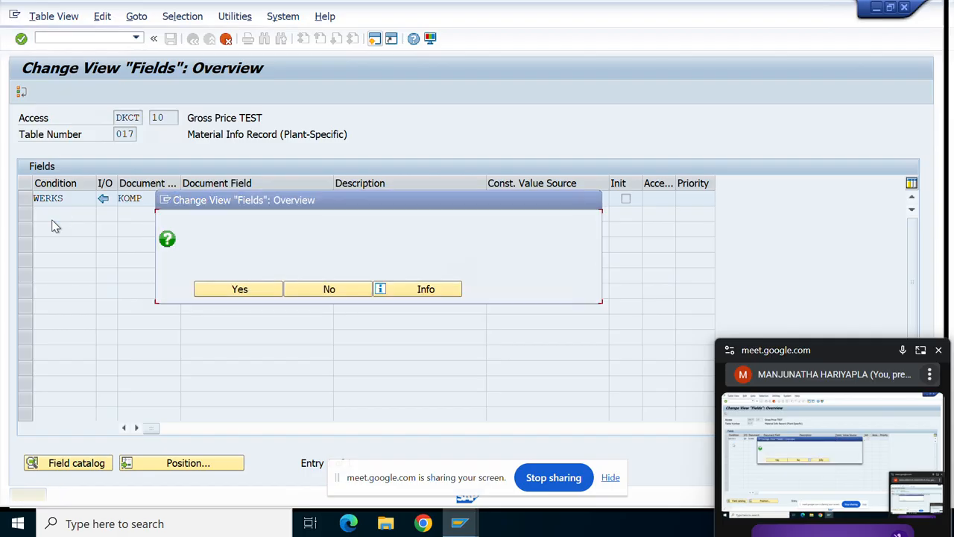
pyautogui.press('Return')
pyautogui.press('Return')
pyautogui.press('Return')
pyautogui.press('Return')
pyautogui.press('Return')
pyautogui.press('Return')
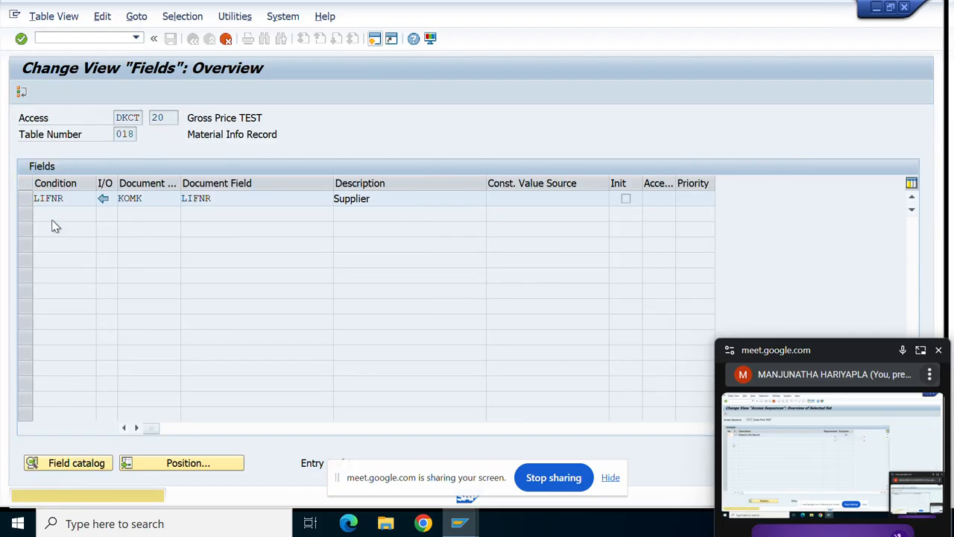
pyautogui.press('Return')
pyautogui.press('Return')
pyautogui.press('Return')
pyautogui.press('Return')
pyautogui.press('Return')
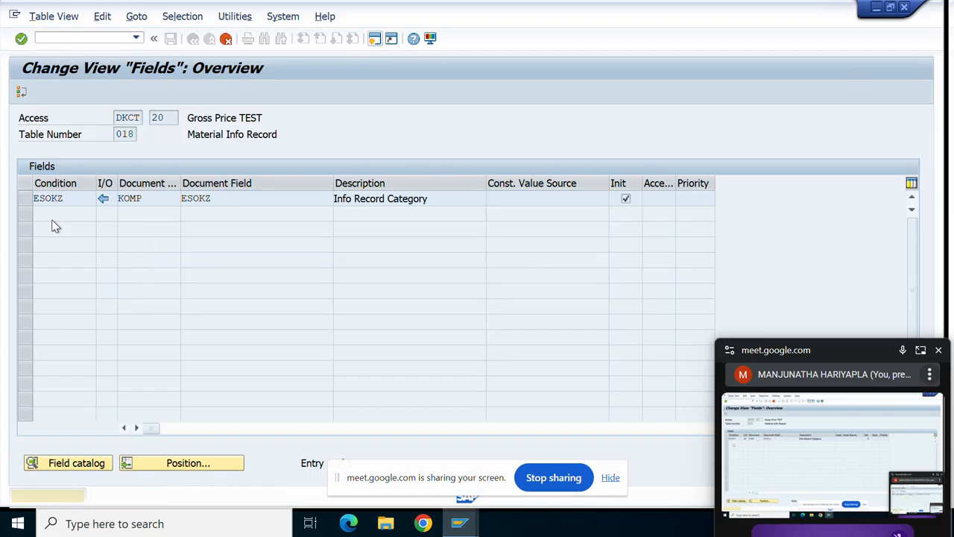
pyautogui.press('Return')
pyautogui.press('Return')
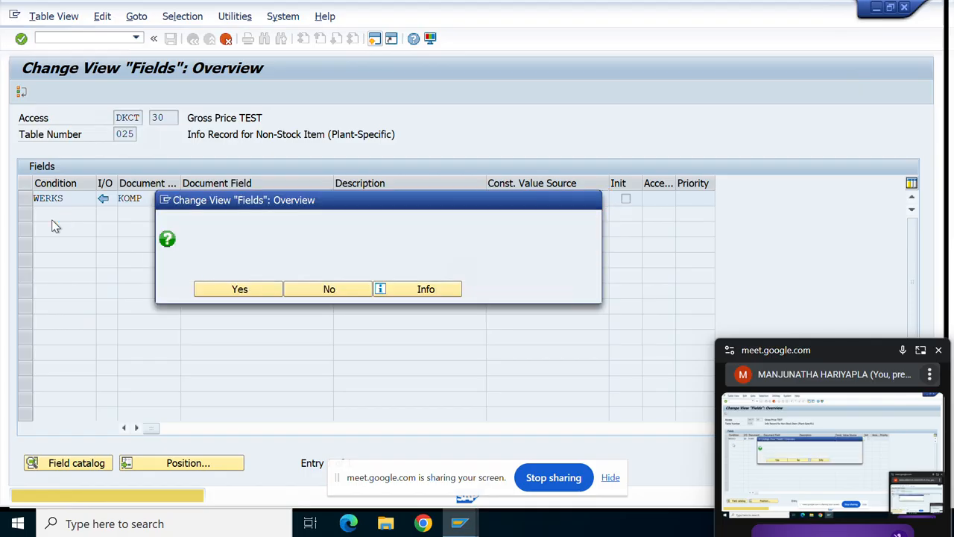
pyautogui.press('Return')
pyautogui.press('Return')
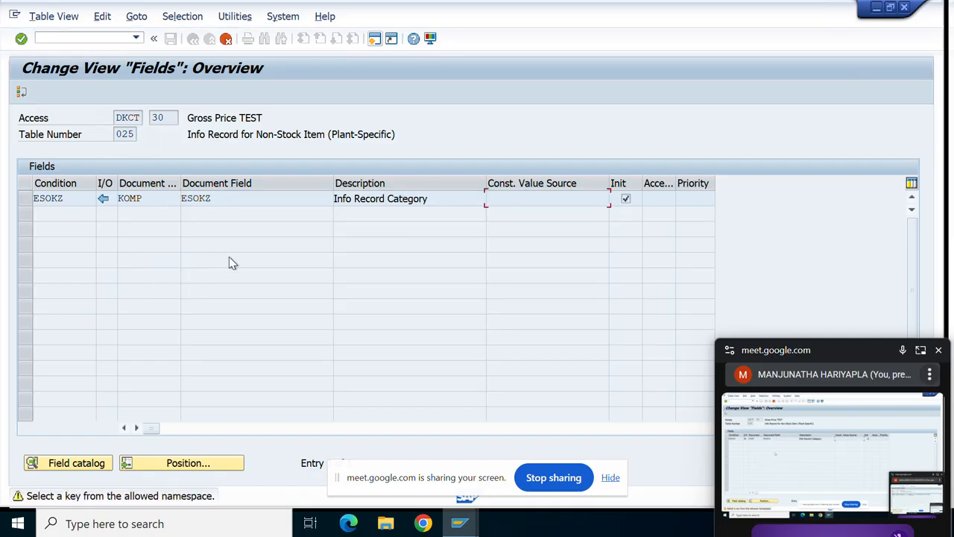
pyautogui.press('Return')
pyautogui.press('Return')
pyautogui.press('Return')
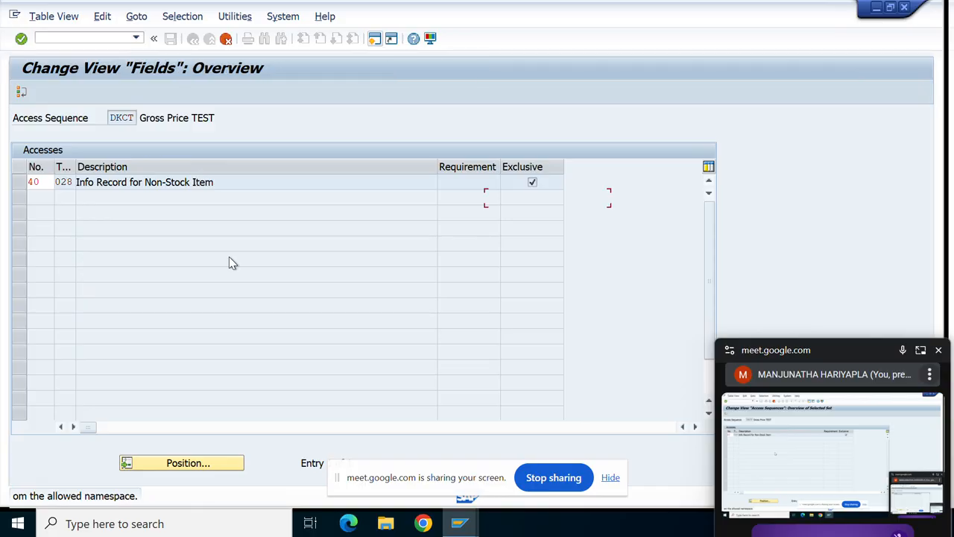
pyautogui.press('Return')
pyautogui.press('Return')
pyautogui.press('Return')
pyautogui.press('Return')
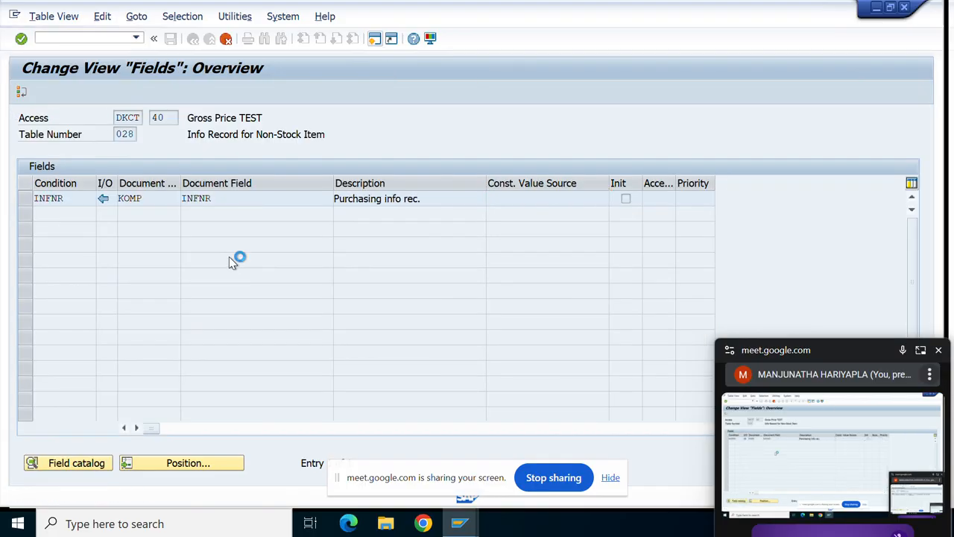
pyautogui.press('Return')
pyautogui.press('Return')
pyautogui.press('Return')
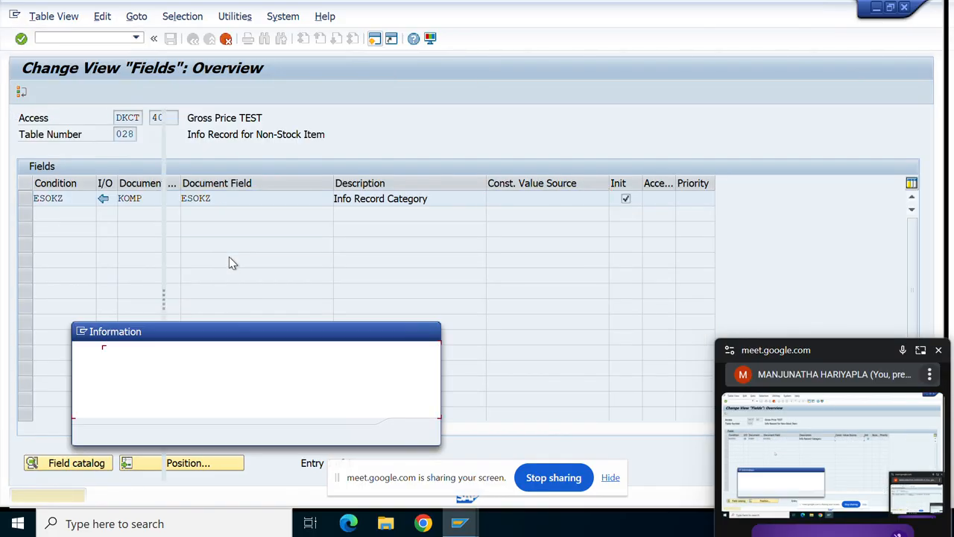
pyautogui.press('Return')
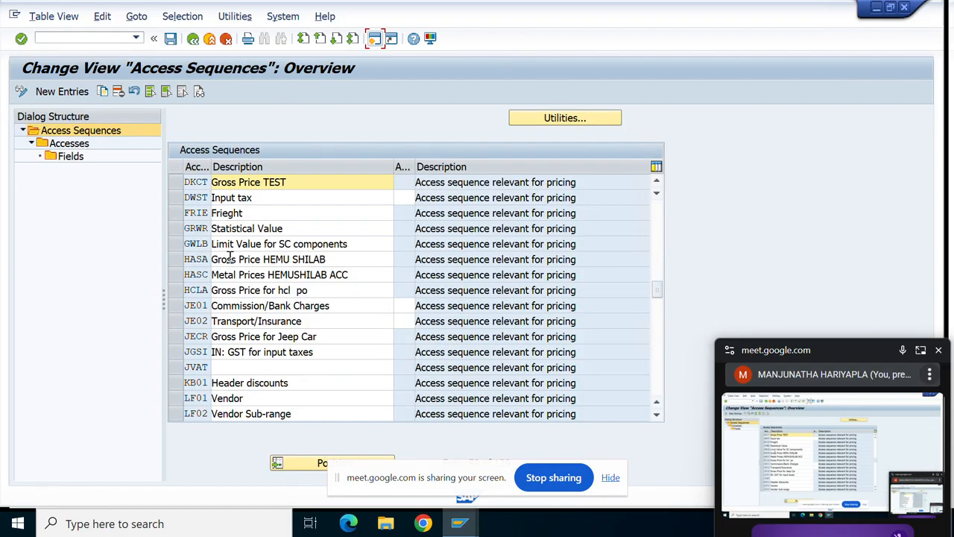
# Step: Save access sequence DKCT in a new workbench request described as DEFINE ACCESS SEQUENCE and return to the IMG structure
pyautogui.click(176, 182)
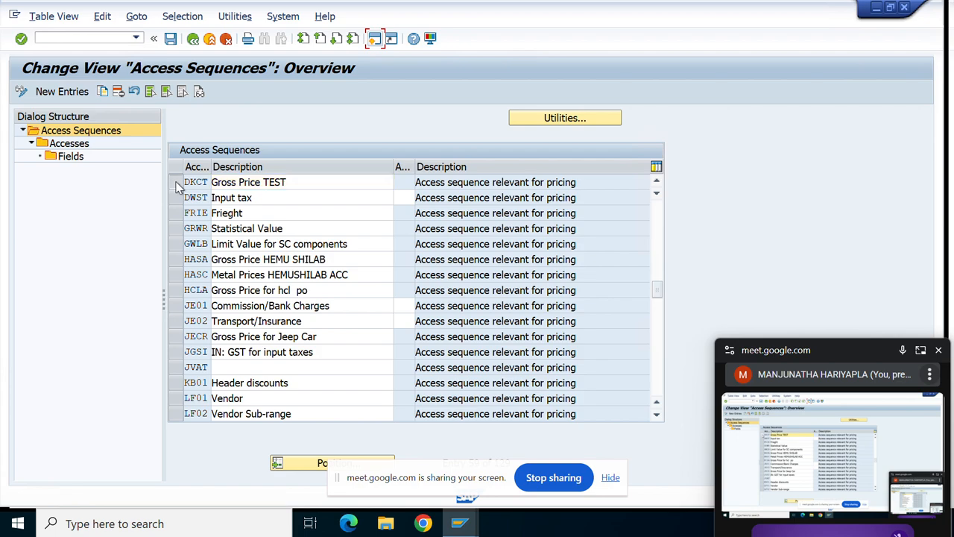
pyautogui.click(170, 38)
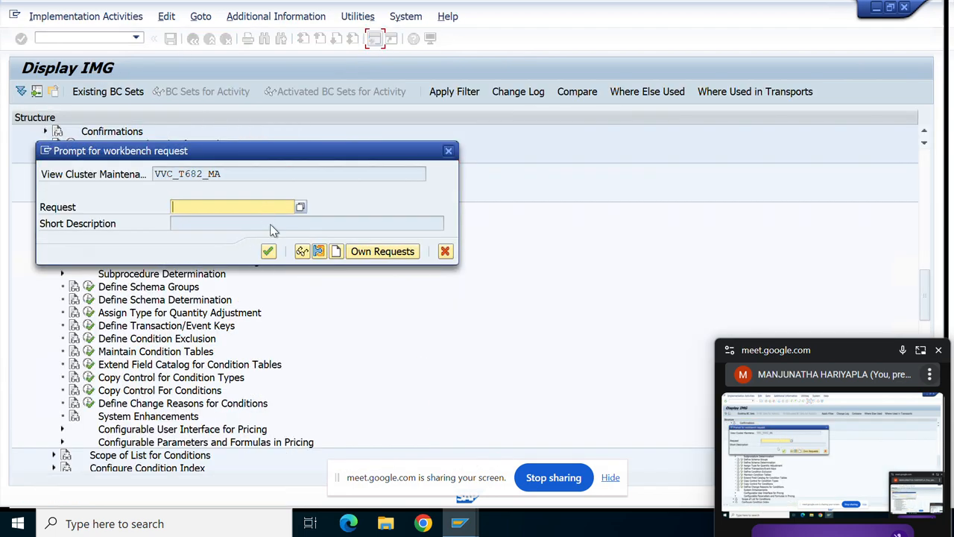
pyautogui.click(336, 253)
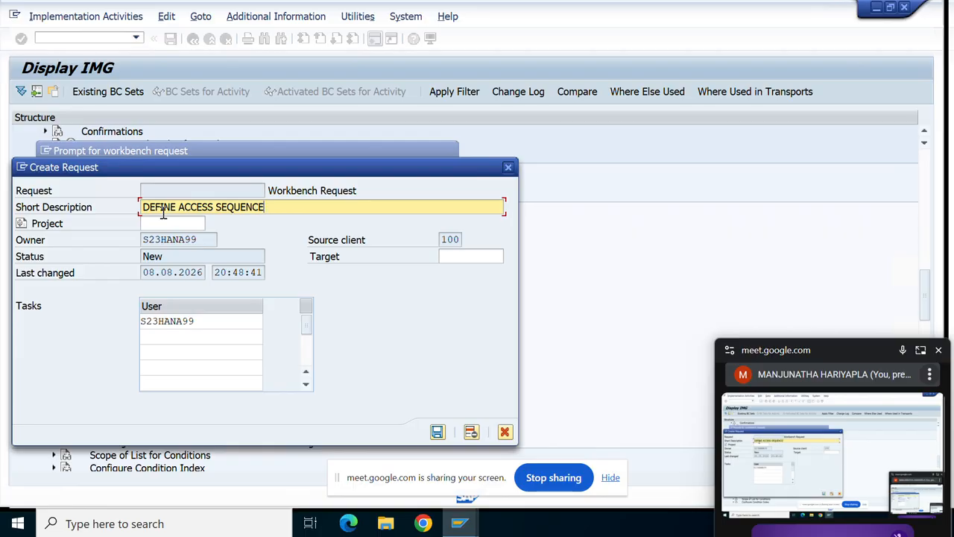
pyautogui.press('Return')
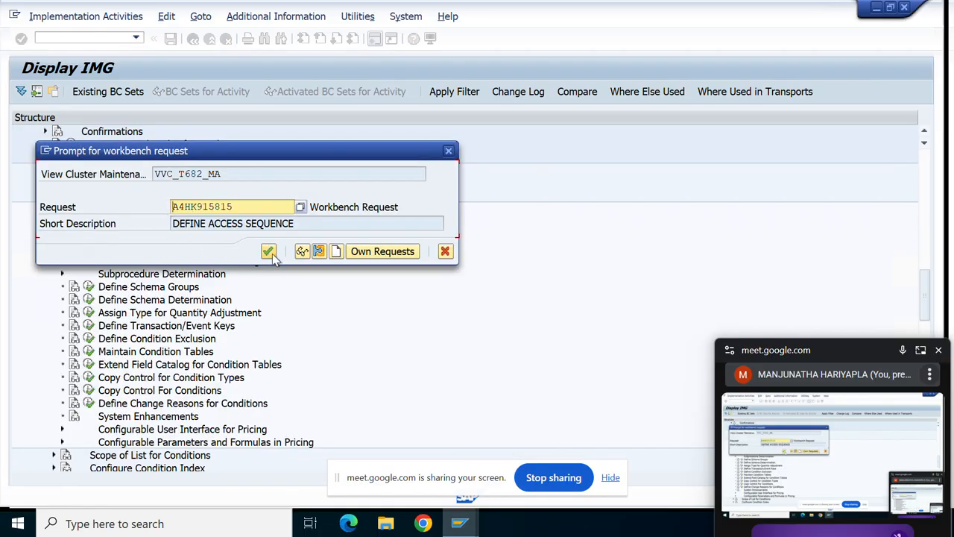
pyautogui.click(272, 253)
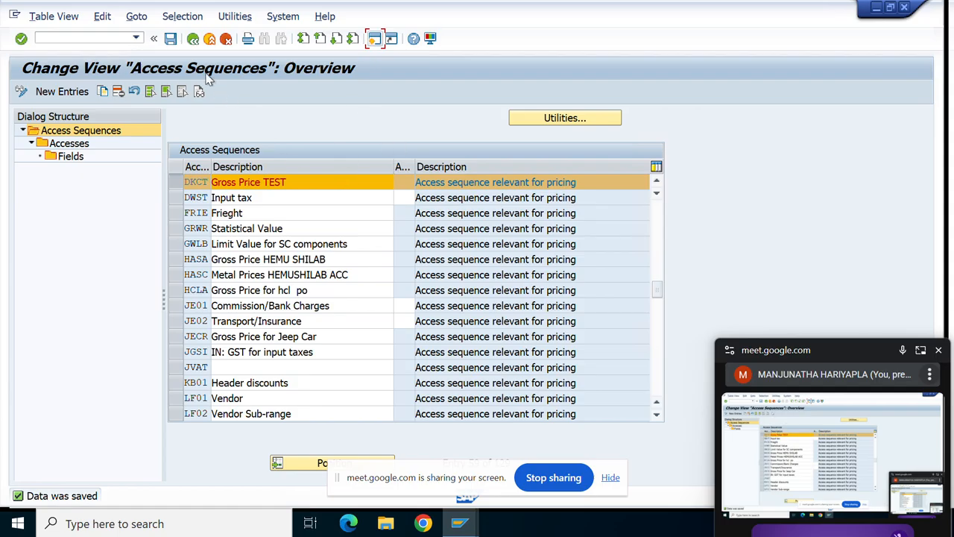
pyautogui.click(193, 39)
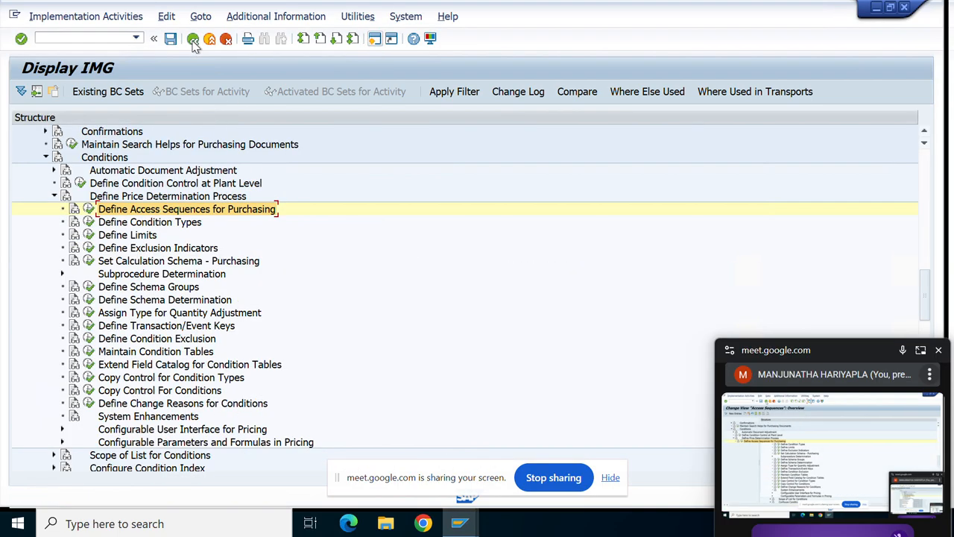
# Step: Open the Set Pricing Condition Types - Purchasing activity under Define Condition Types and locate condition type PB00
pyautogui.click(89, 223)
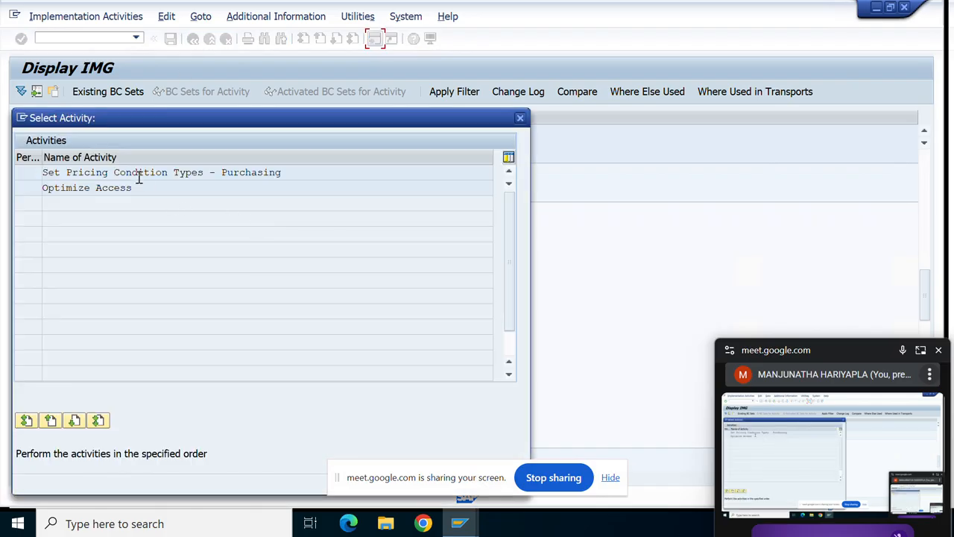
pyautogui.doubleClick(138, 176)
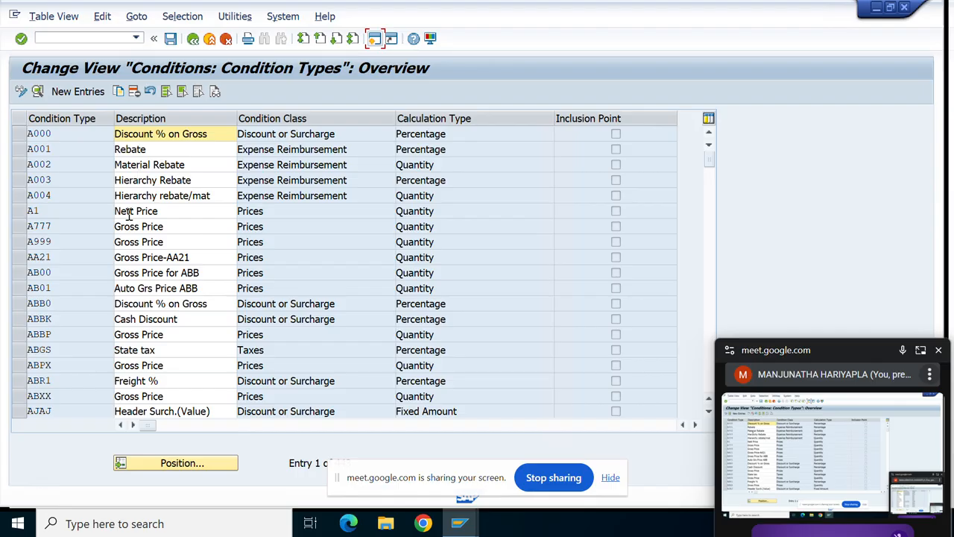
pyautogui.click(177, 465)
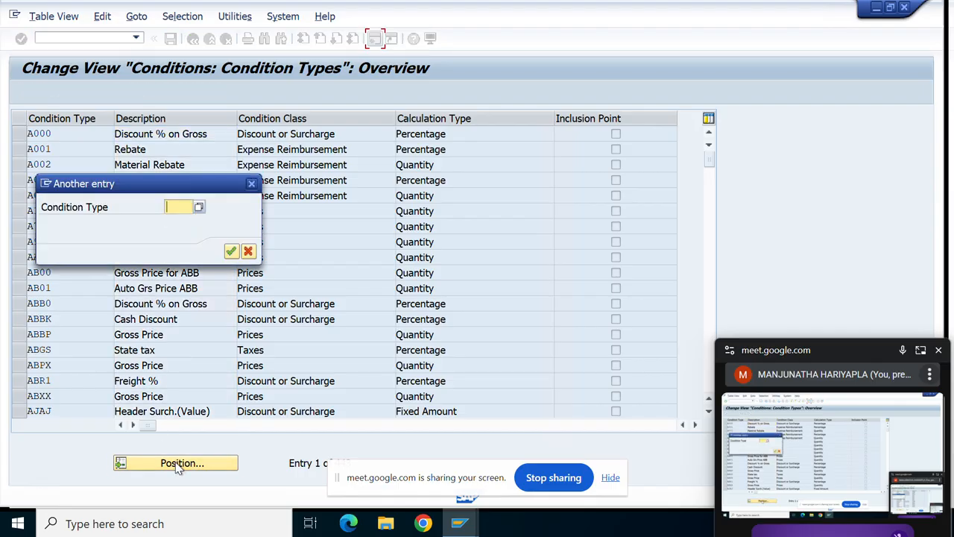
pyautogui.write('PB')
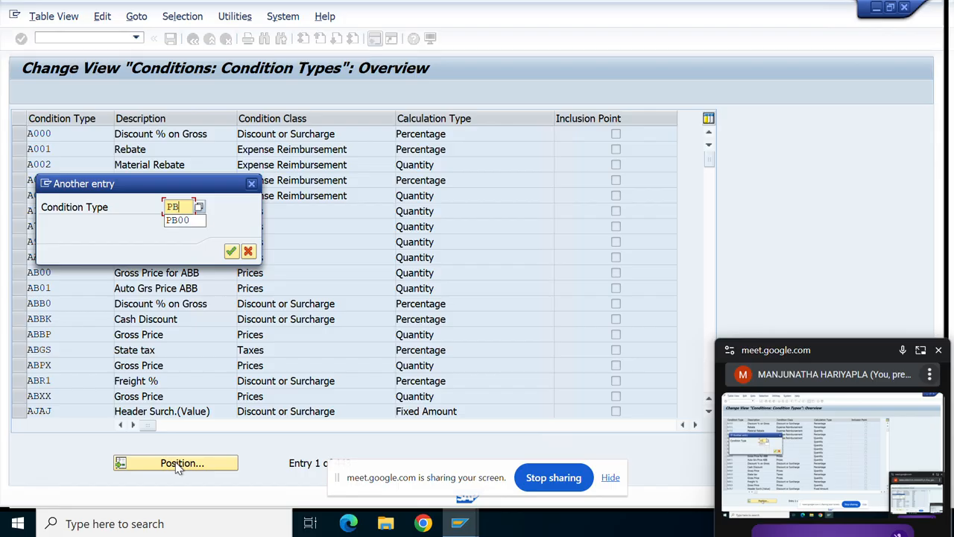
pyautogui.click(177, 220)
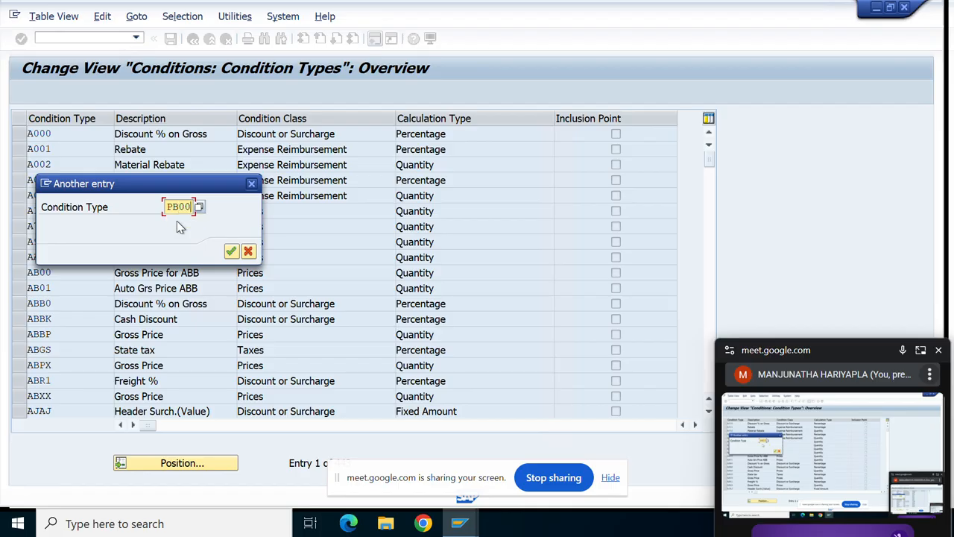
pyautogui.press('Return')
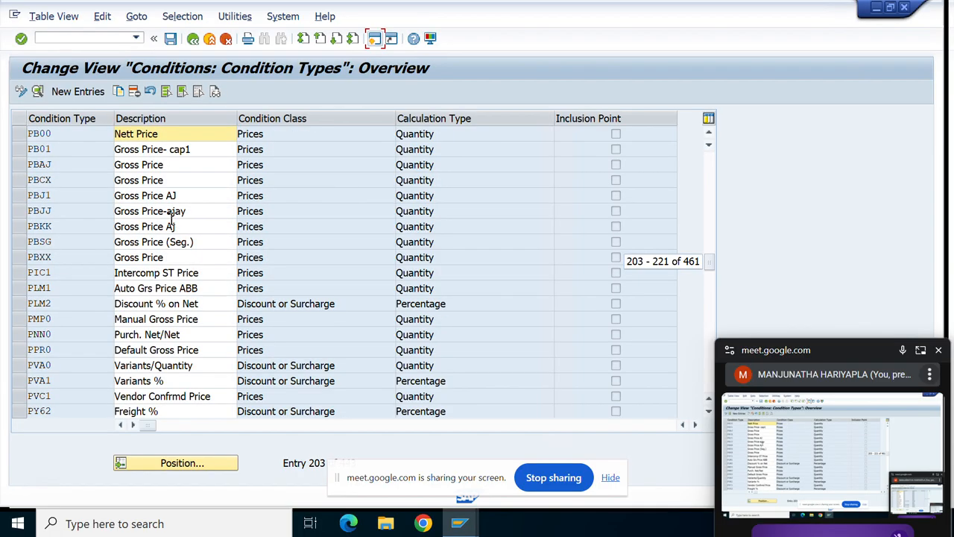
pyautogui.scroll(1, 192, 148)
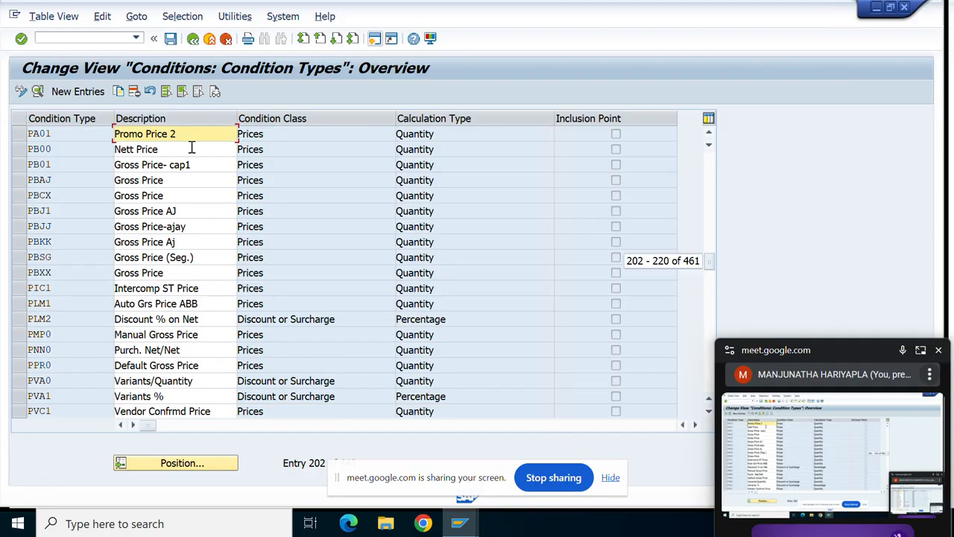
# Step: Copy condition type PB00 as DK00 with the description Nett Price TEST
pyautogui.click(21, 149)
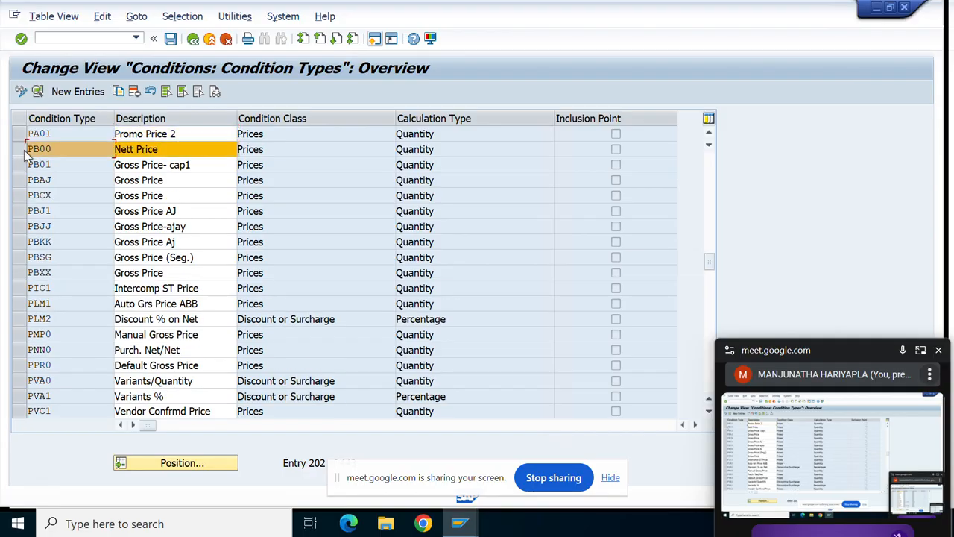
pyautogui.click(120, 93)
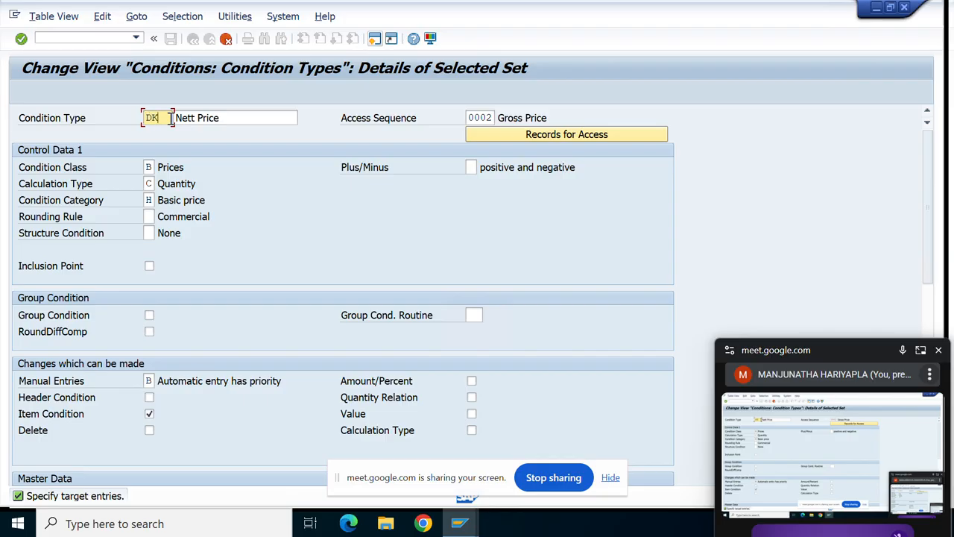
pyautogui.click(249, 119)
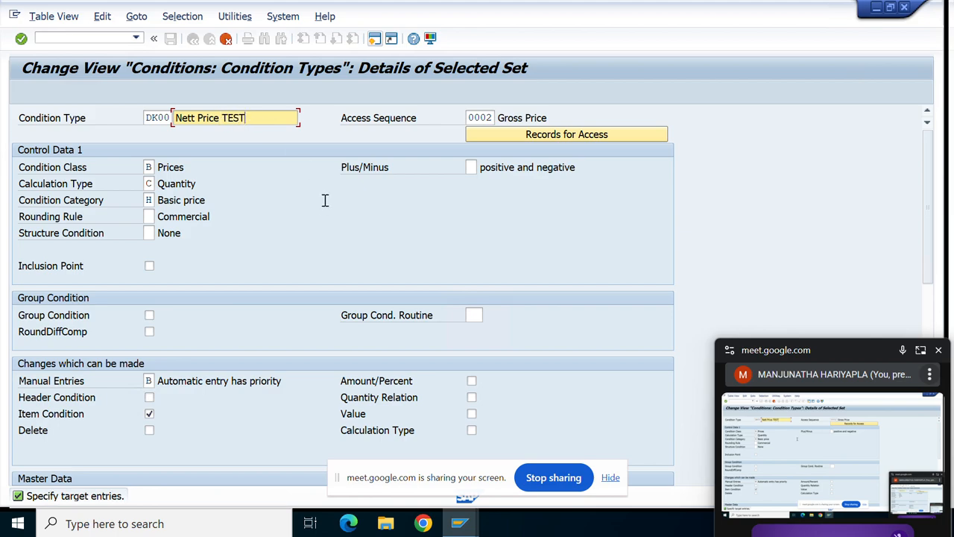
pyautogui.press('Return')
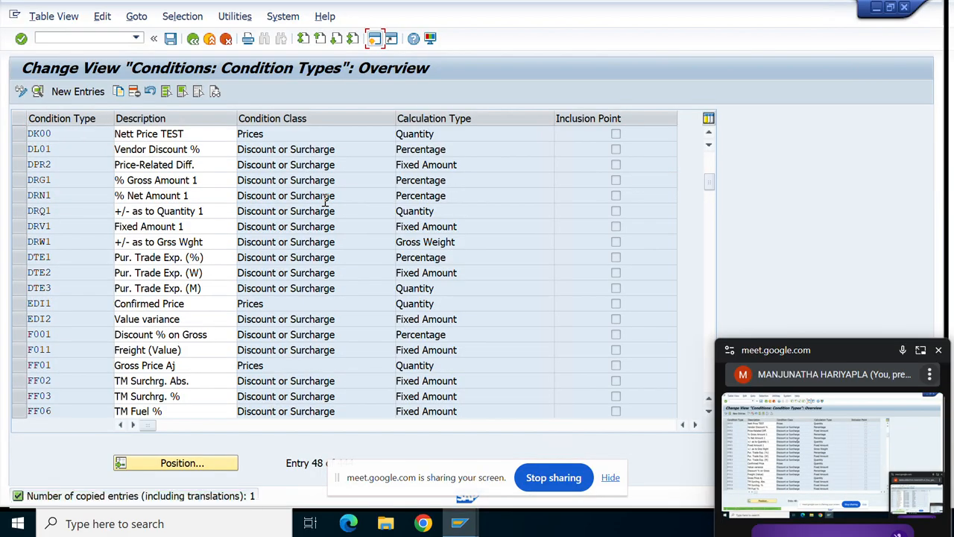
# Step: Save condition type DK00 in the proposed customizing request Manufacturing plant
pyautogui.click(19, 135)
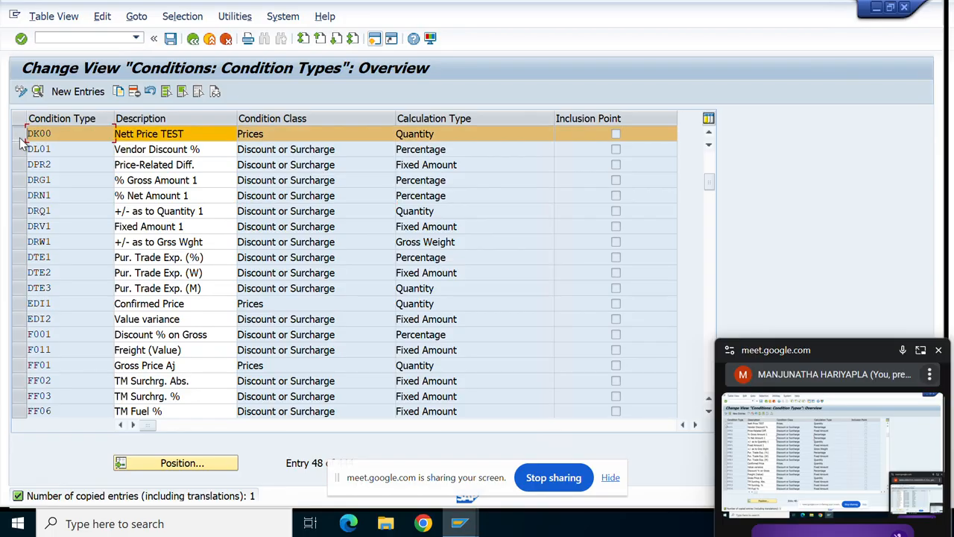
pyautogui.click(170, 39)
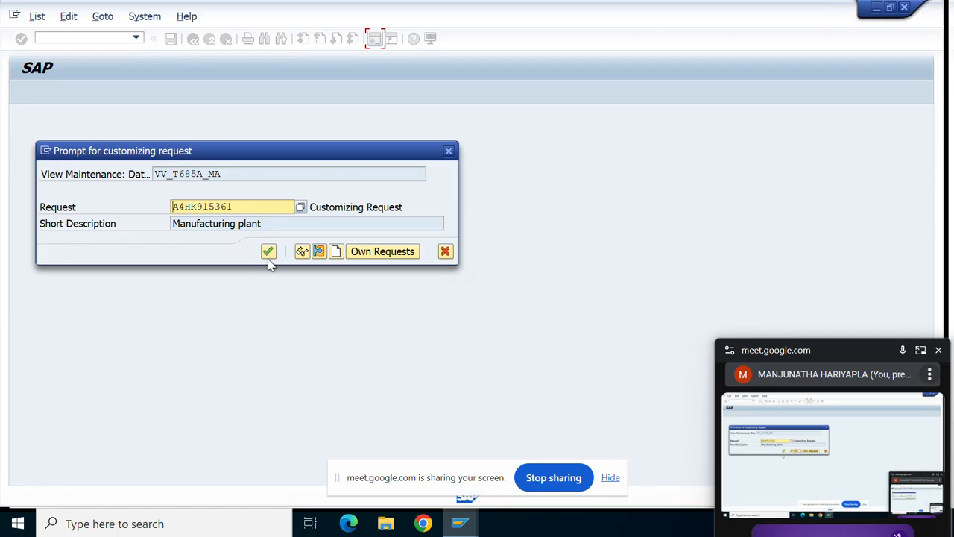
pyautogui.click(269, 254)
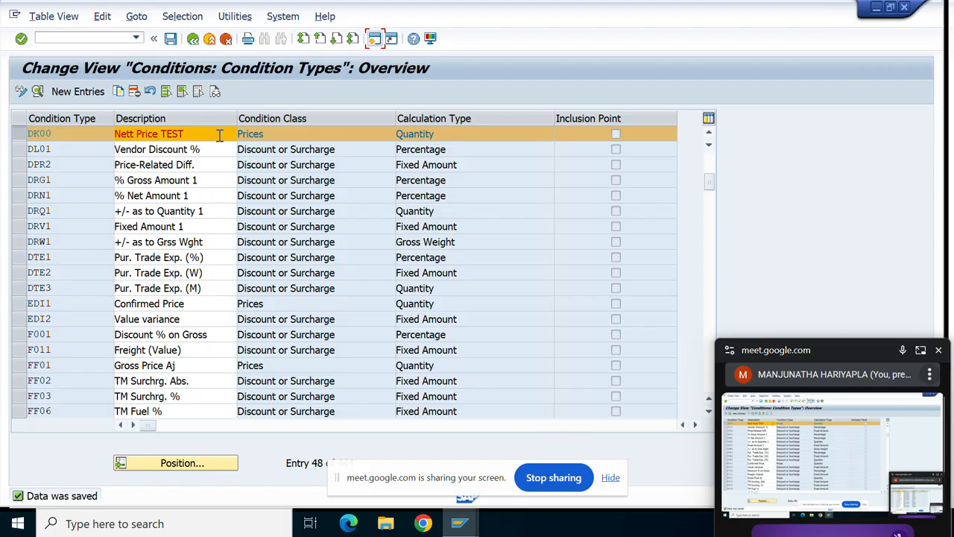
# Step: Open the details of condition type DK00 and assign access sequence DKCT to it
pyautogui.click(37, 93)
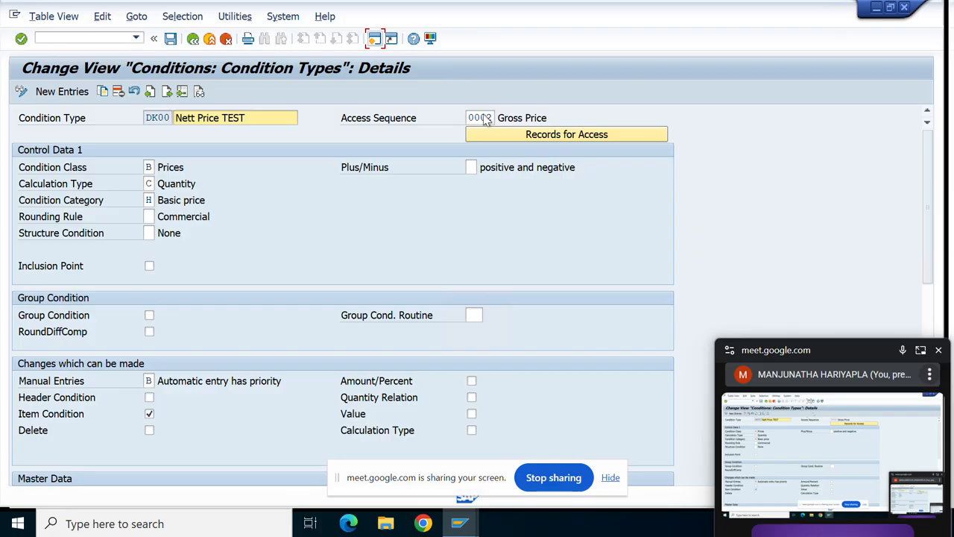
pyautogui.click(489, 118)
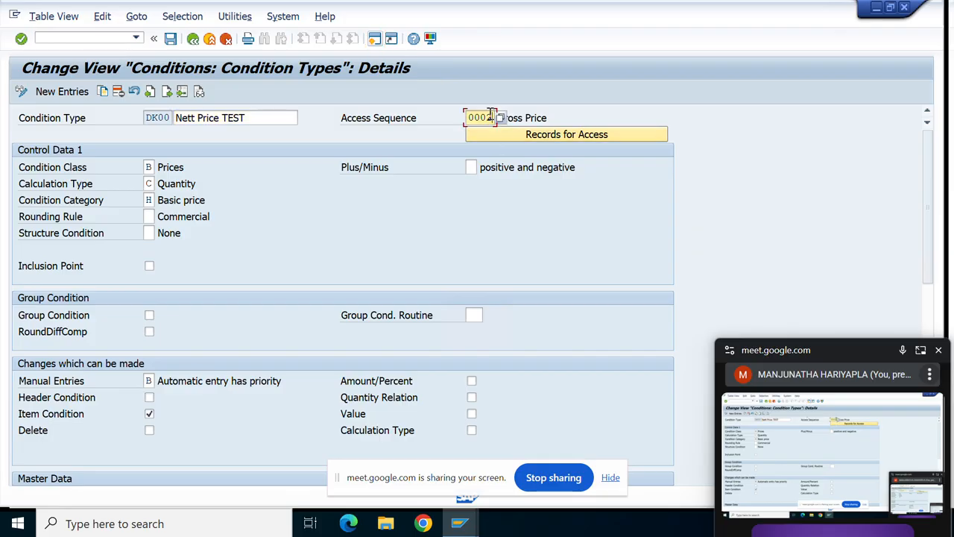
pyautogui.press('BackSpace')
pyautogui.press('BackSpace')
pyautogui.press('BackSpace')
pyautogui.press('BackSpace')
pyautogui.click(500, 119)
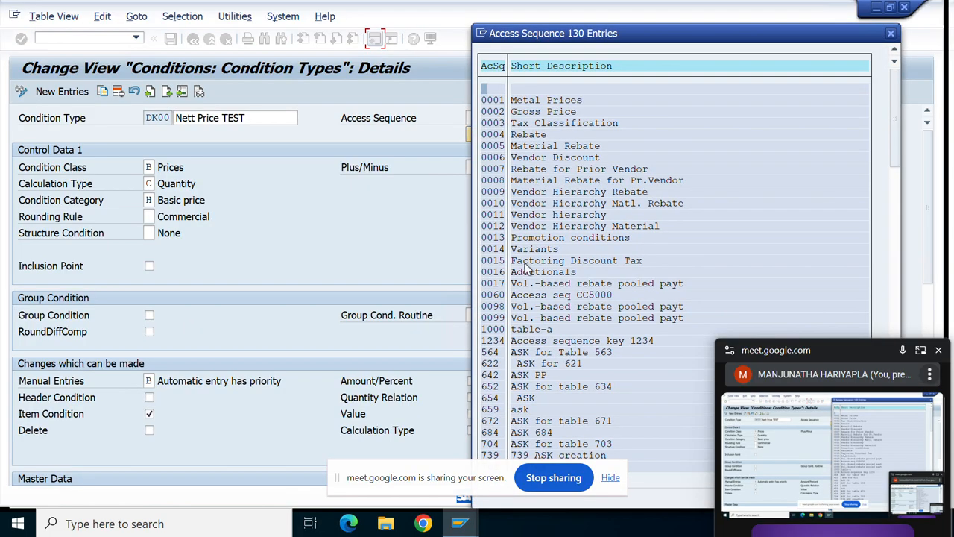
pyautogui.scroll(-1, 527, 269)
pyautogui.scroll(-2, 527, 268)
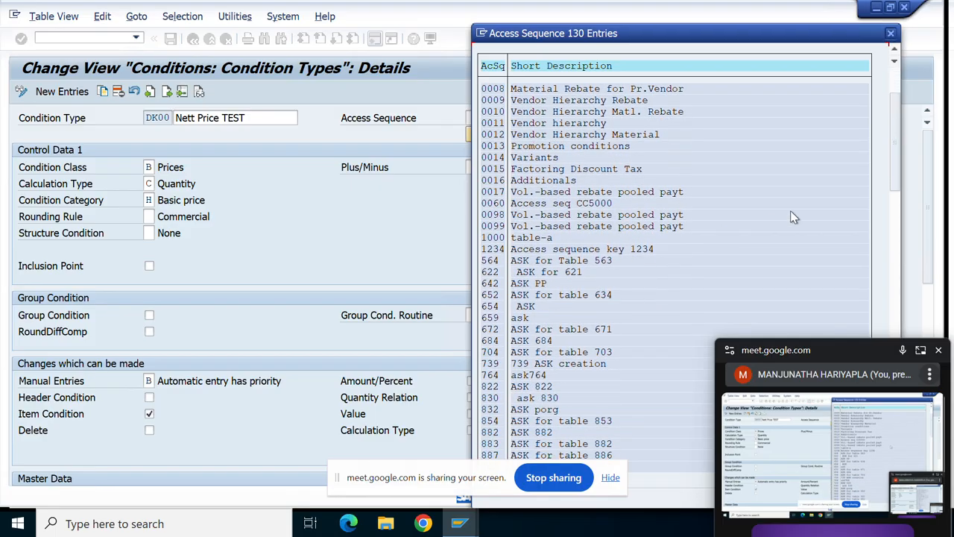
pyautogui.click(890, 34)
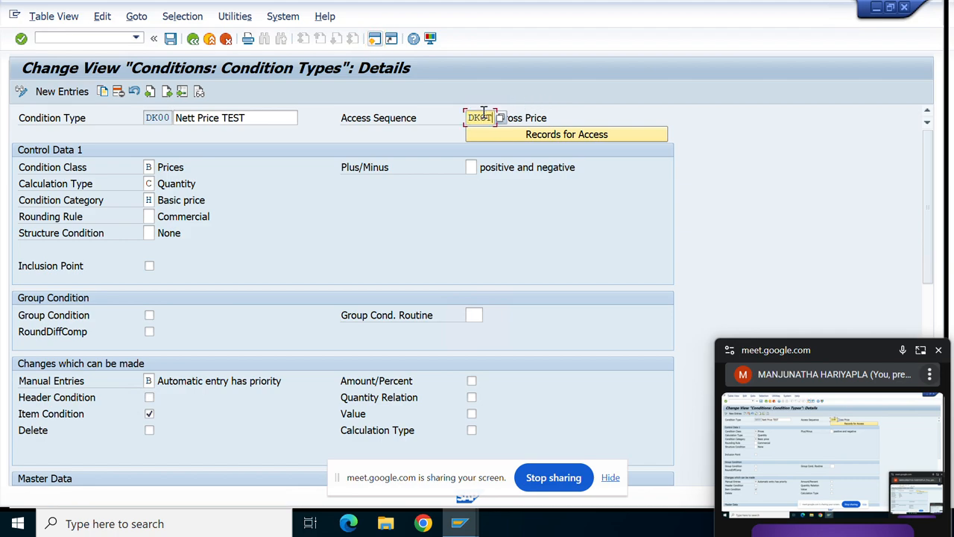
pyautogui.press('Return')
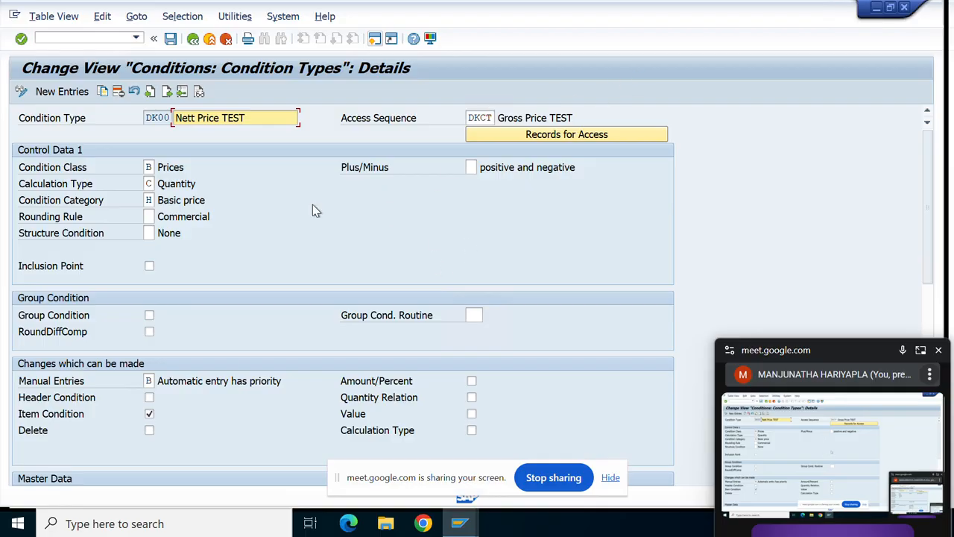
# Step: Save the changed details of condition type DK00 and return to the activity selection for condition types
pyautogui.scroll(-1, 179, 258)
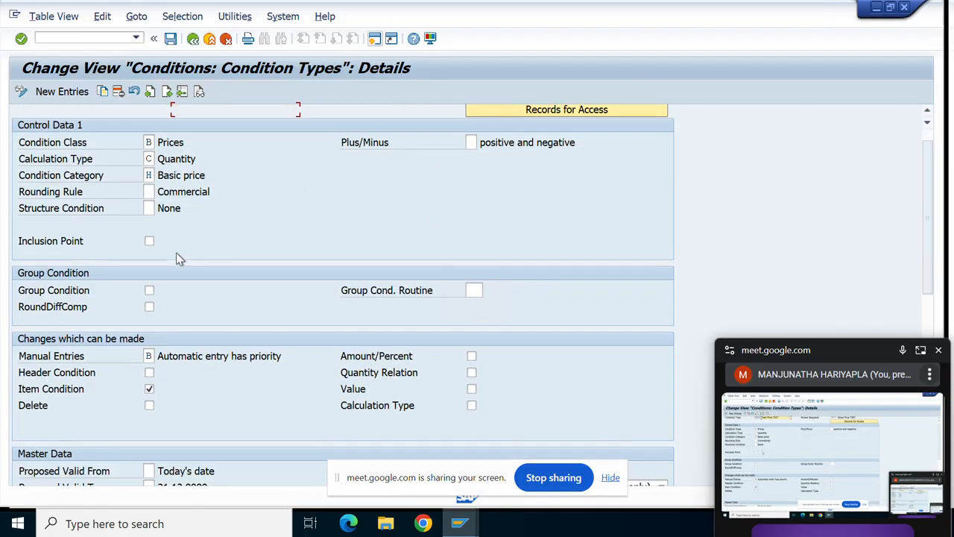
pyautogui.click(172, 38)
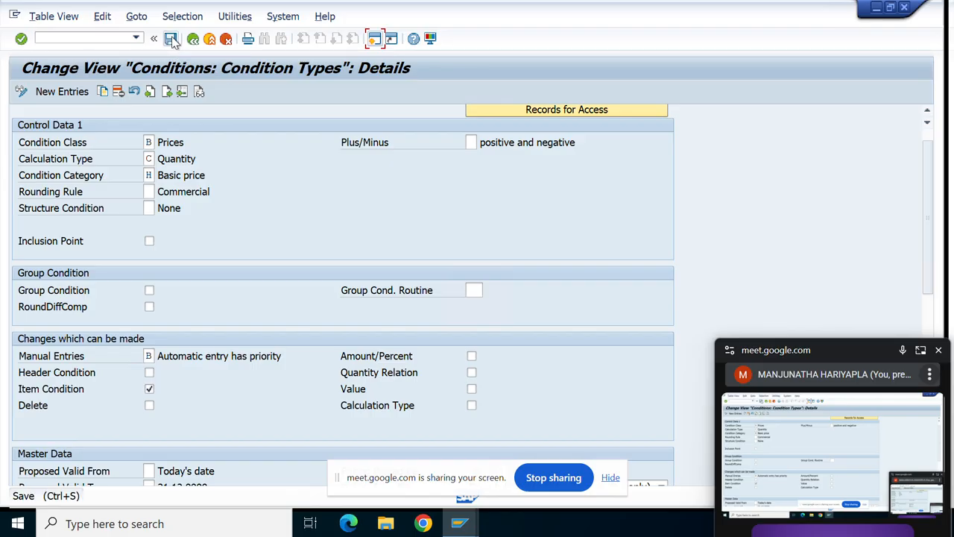
pyautogui.click(171, 39)
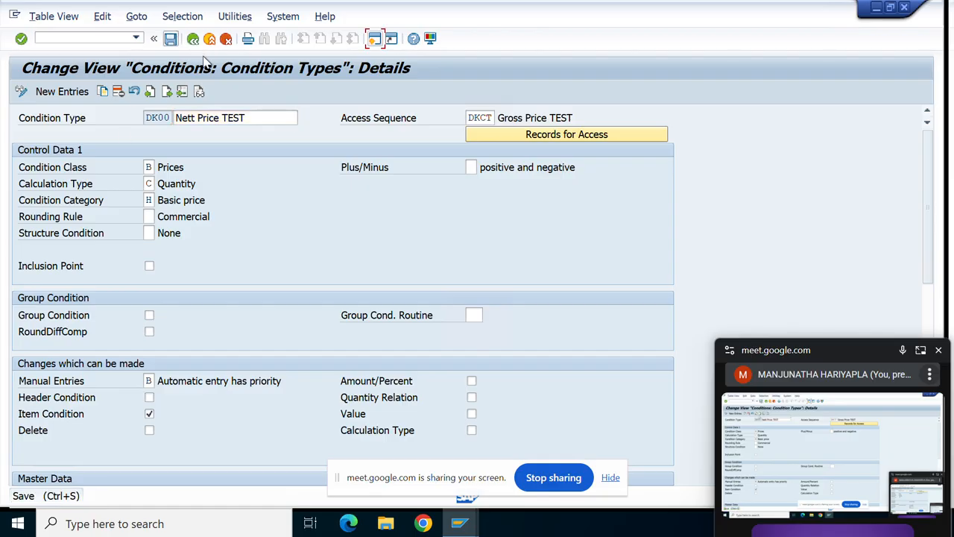
pyautogui.click(192, 39)
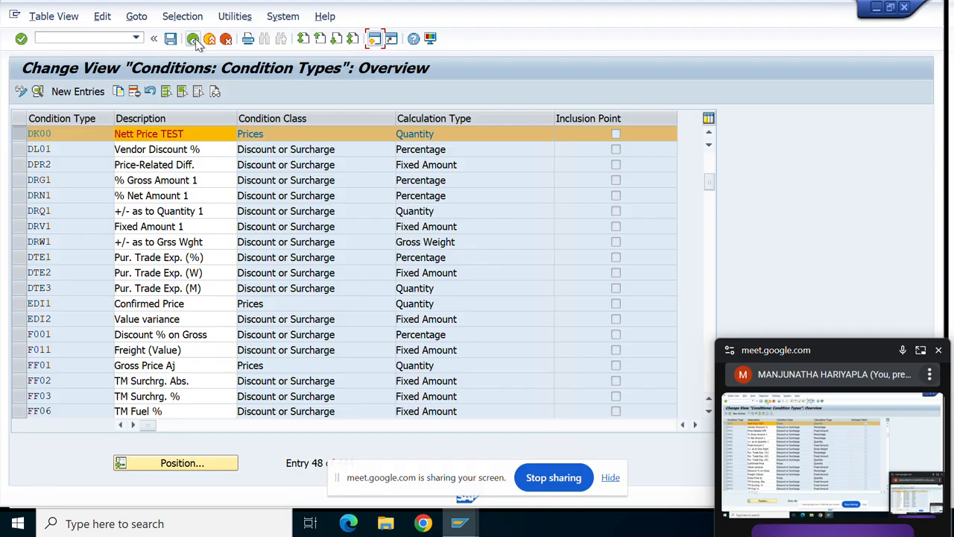
pyautogui.click(193, 40)
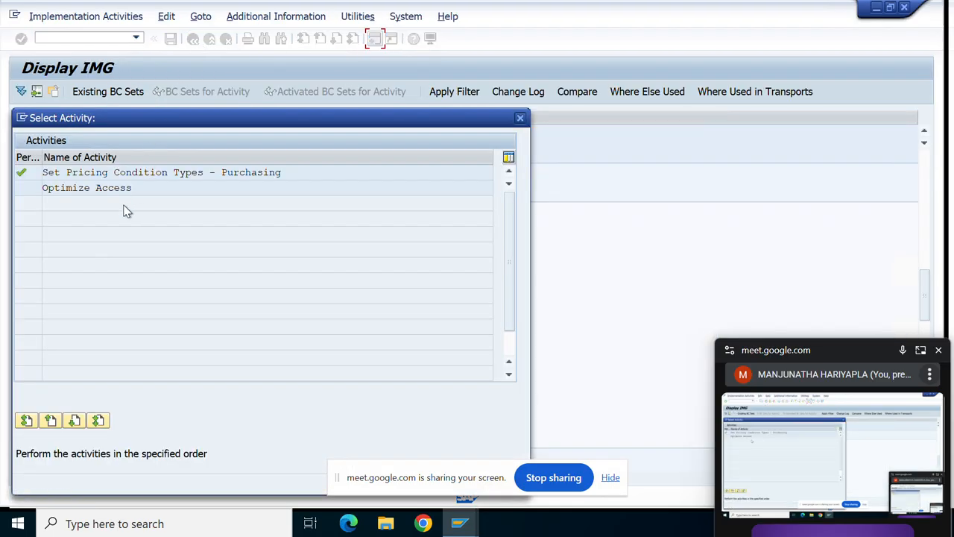
# Step: View the Optimize Access entries for condition types, return, and close the activity selection
pyautogui.doubleClick(106, 187)
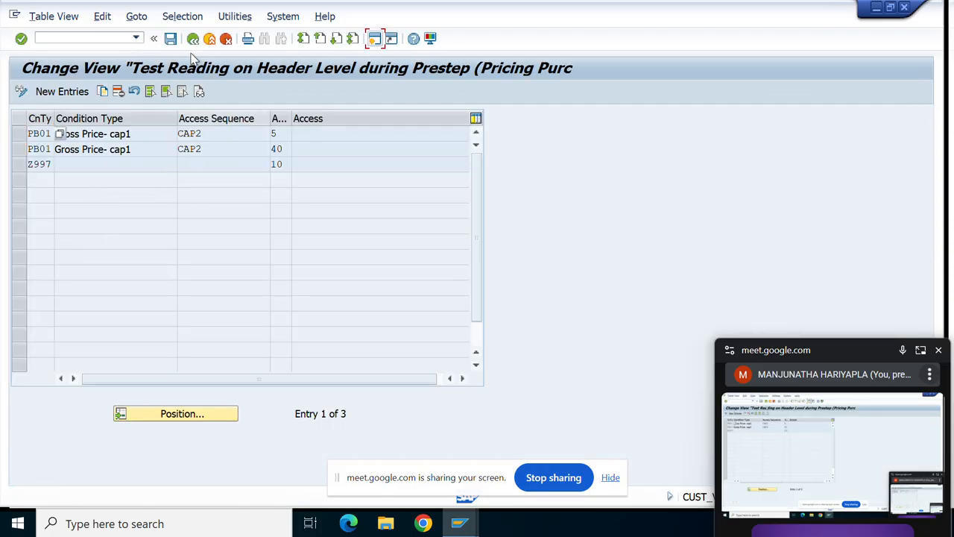
pyautogui.click(193, 39)
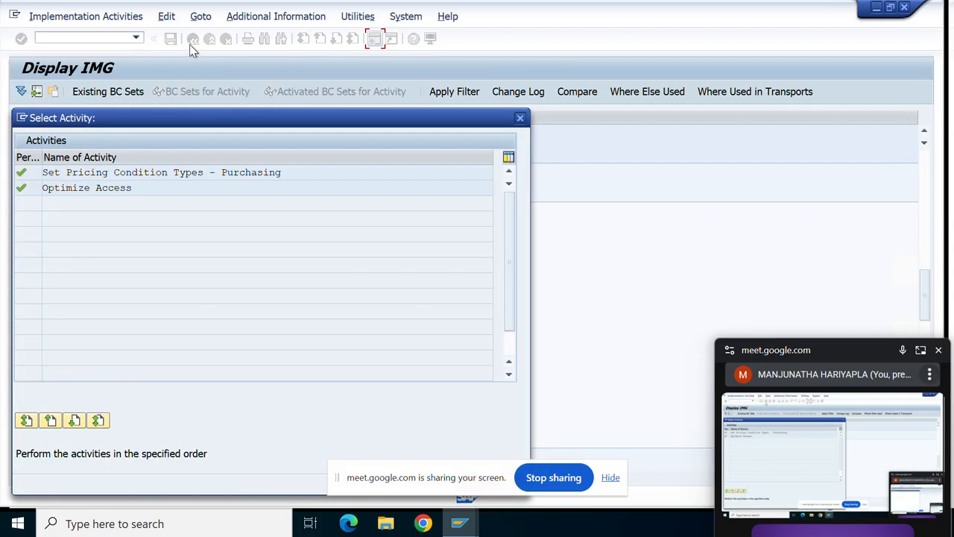
pyautogui.click(521, 120)
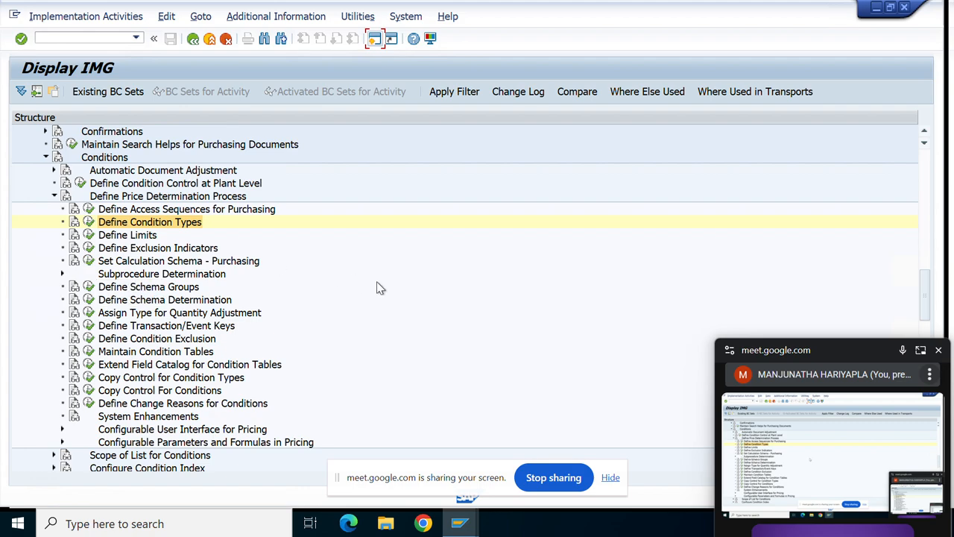
# Step: Open the purchasing calculation schema settings and position the schema list at procedures starting with RM
pyautogui.click(89, 260)
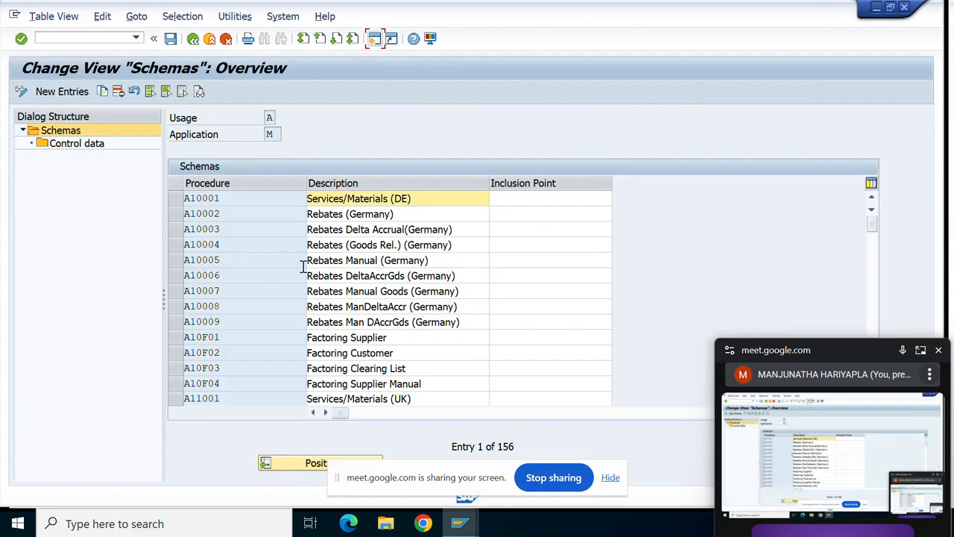
pyautogui.click(308, 463)
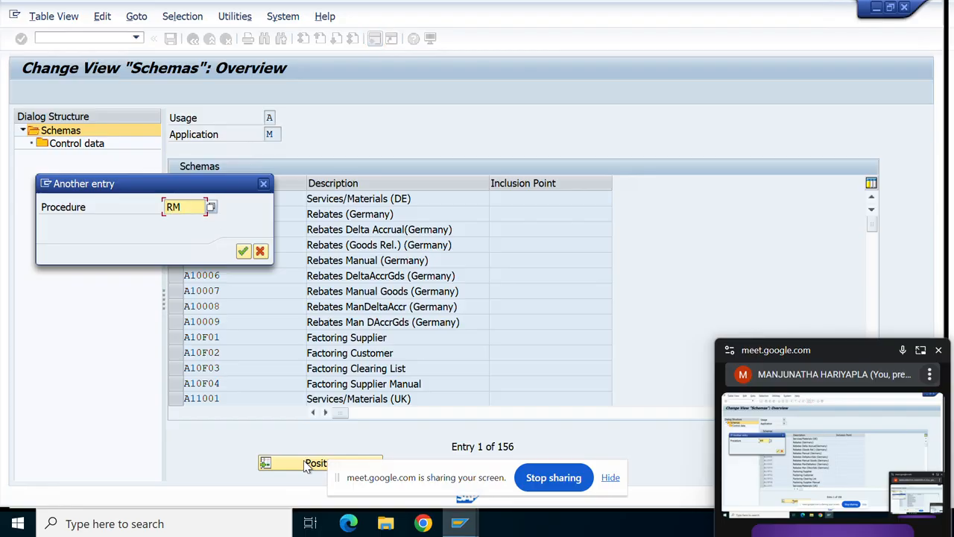
pyautogui.press('Return')
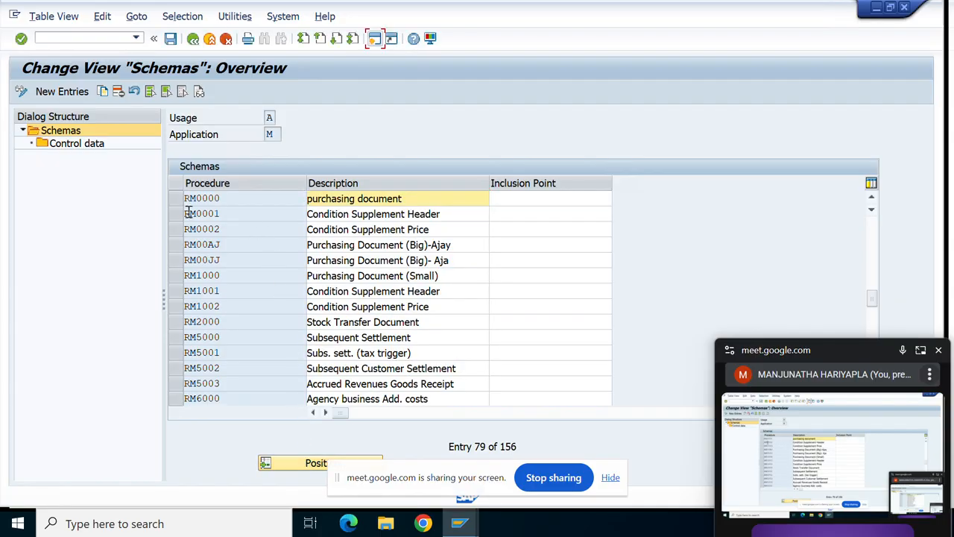
# Step: Examine the control data of procedure RM0000 and return to the schema overview
pyautogui.click(175, 199)
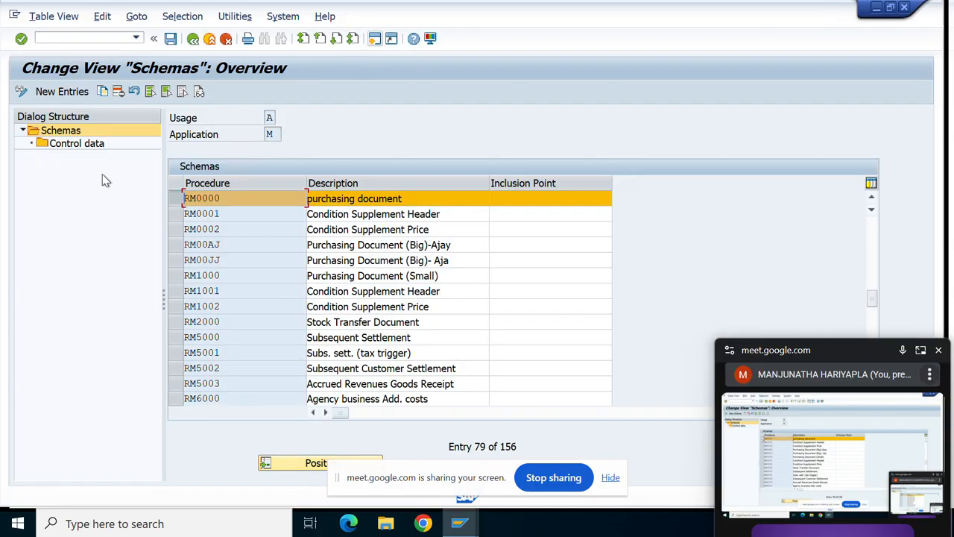
pyautogui.click(74, 146)
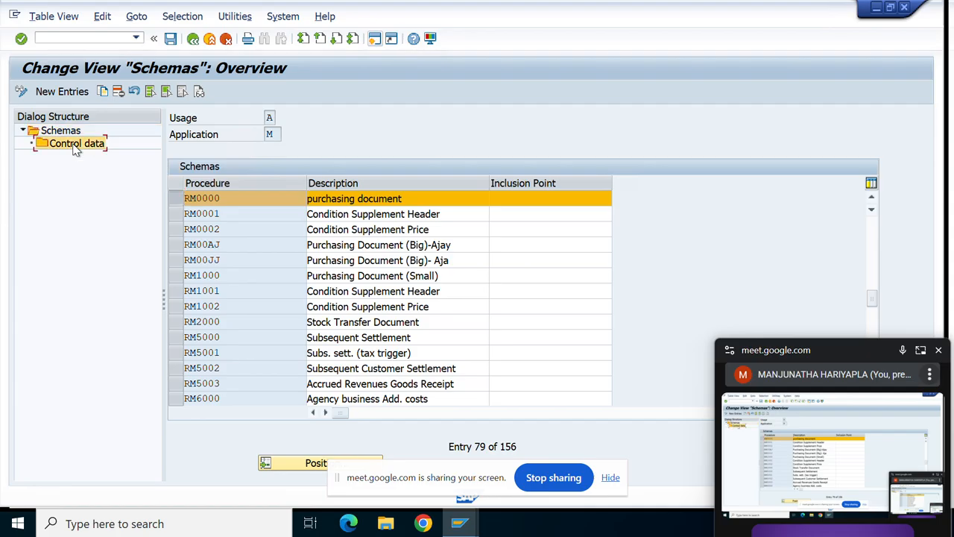
pyautogui.doubleClick(74, 145)
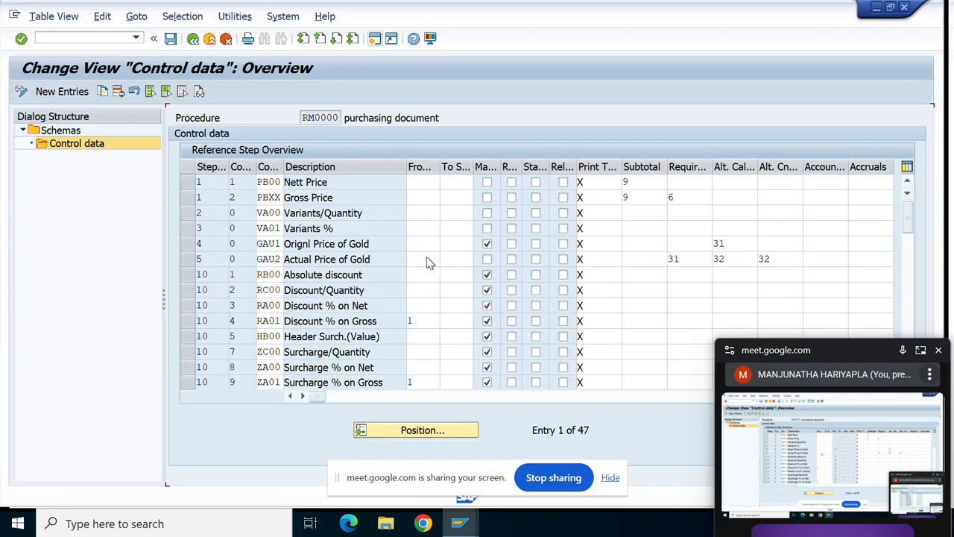
pyautogui.scroll(-4, 428, 261)
pyautogui.scroll(-10, 429, 260)
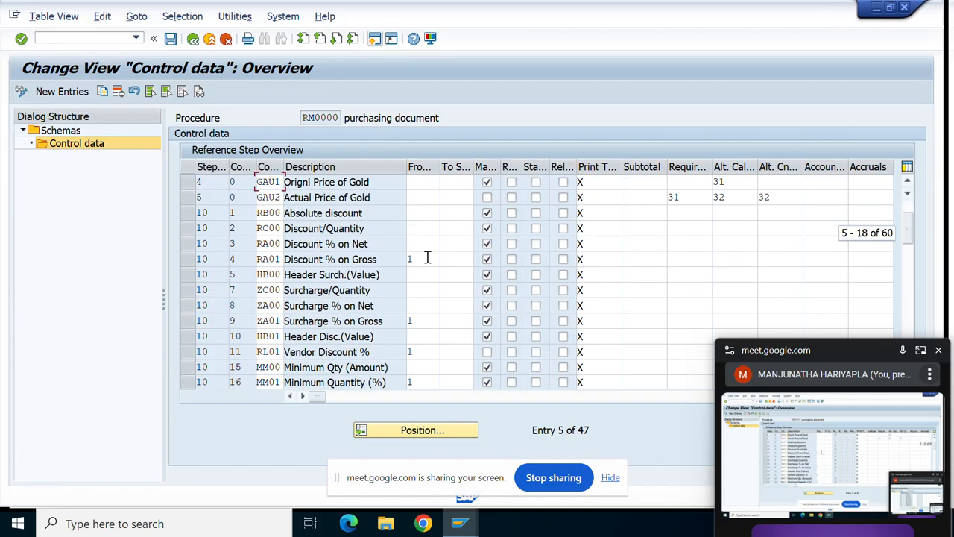
pyautogui.scroll(-9, 427, 261)
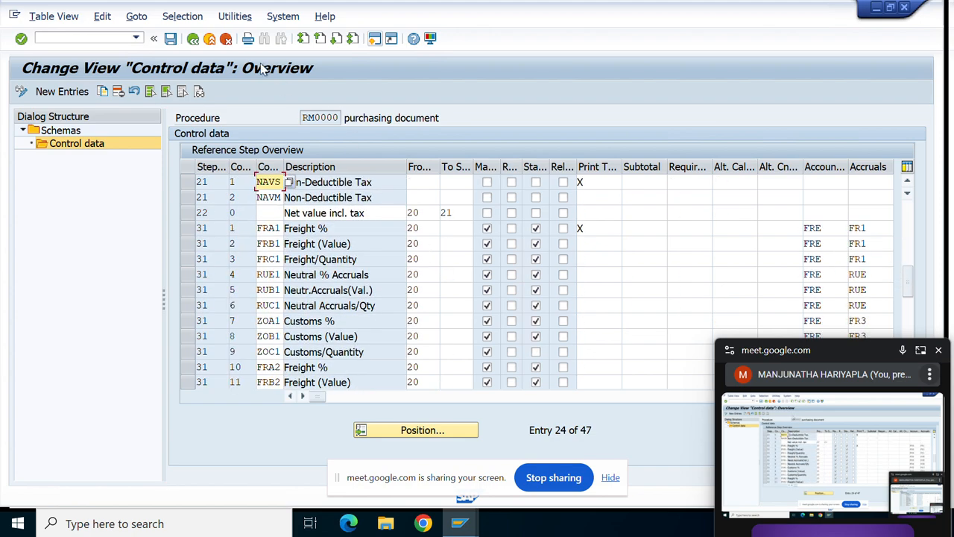
pyautogui.click(192, 39)
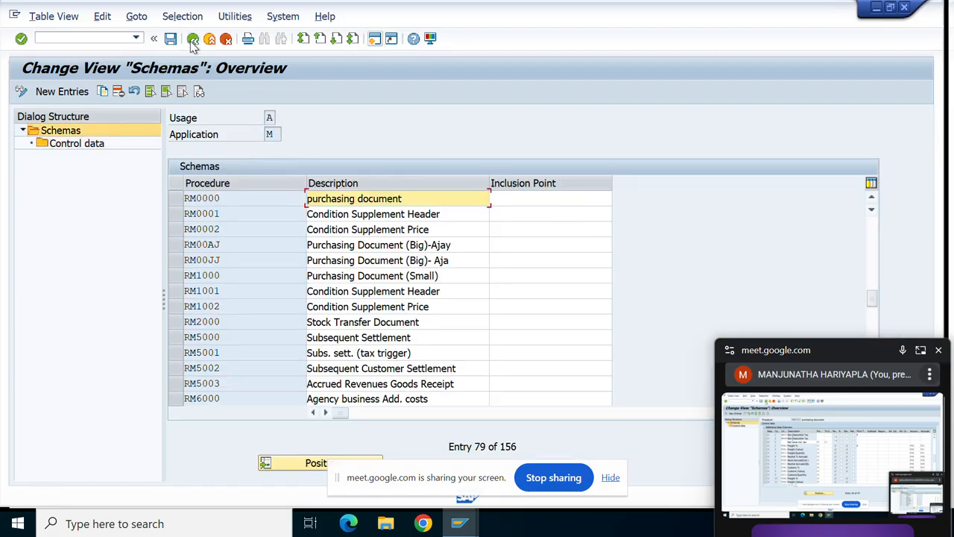
# Step: Start copying procedure RM0000 and set the target procedure name to DK0000
pyautogui.click(177, 200)
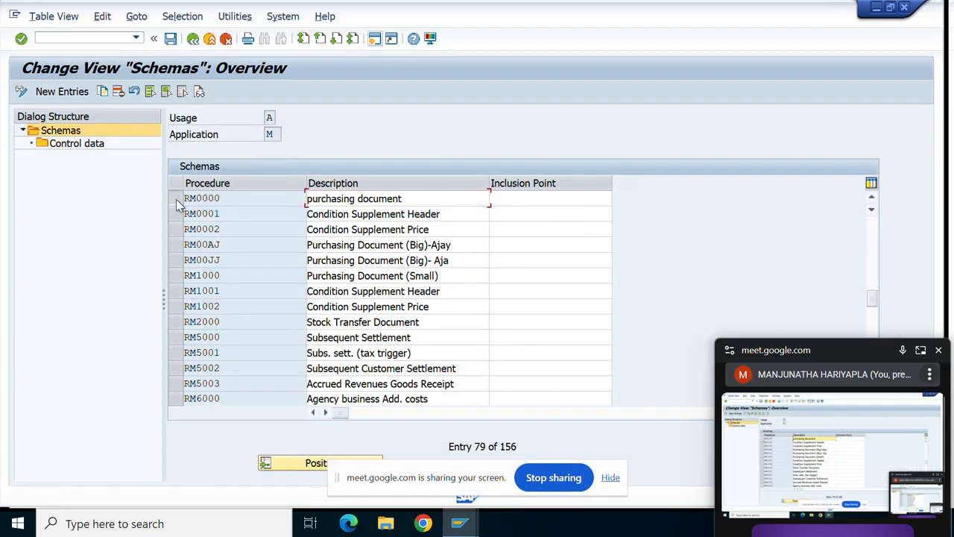
pyautogui.click(103, 91)
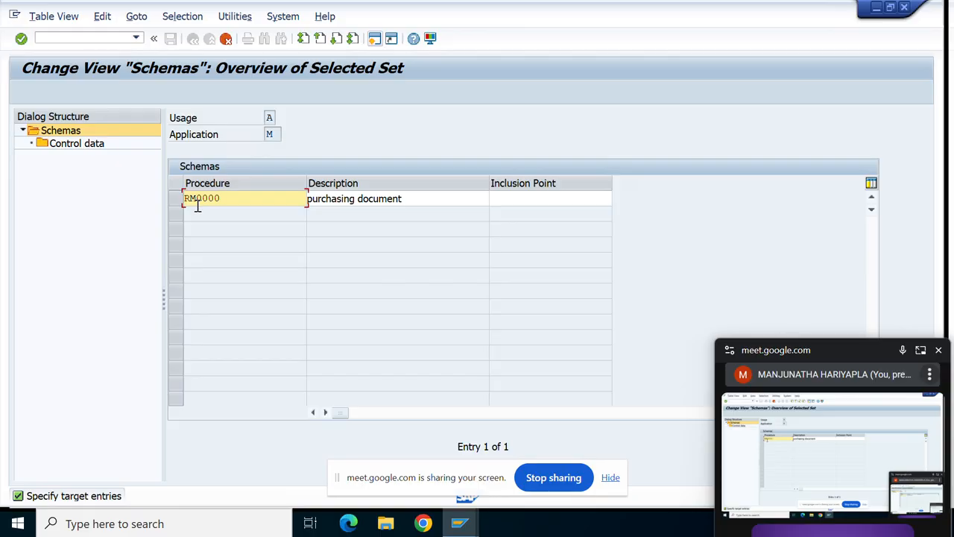
pyautogui.press('BackSpace')
pyautogui.press('BackSpace')
pyautogui.write('D')
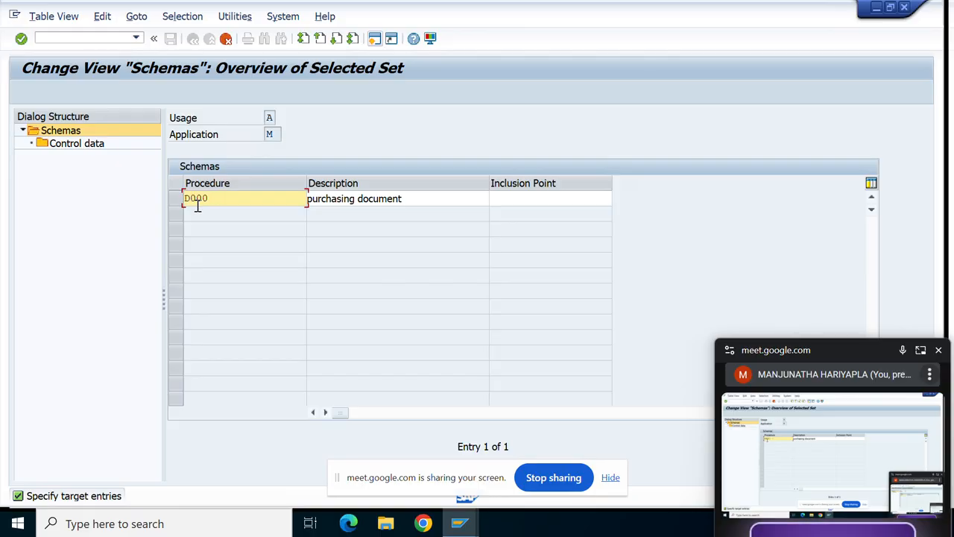
pyautogui.write('K')
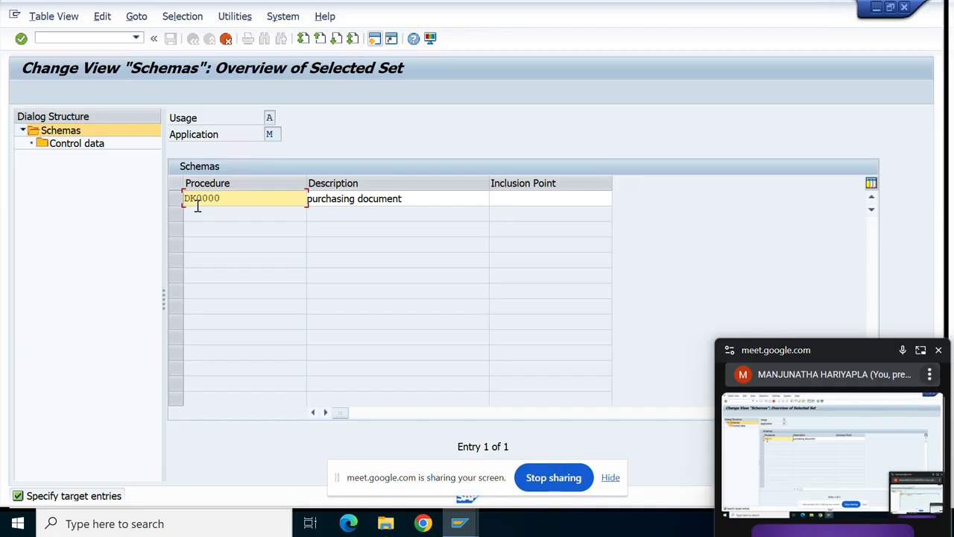
pyautogui.click(414, 199)
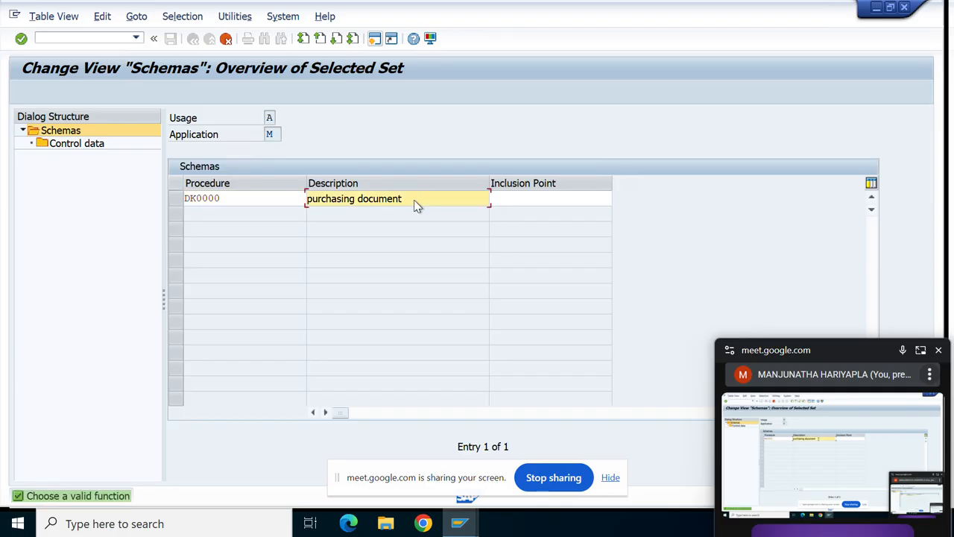
# Step: Copy schema DK0000 with all dependent entries and confirm each copied control data step
pyautogui.press('F6')
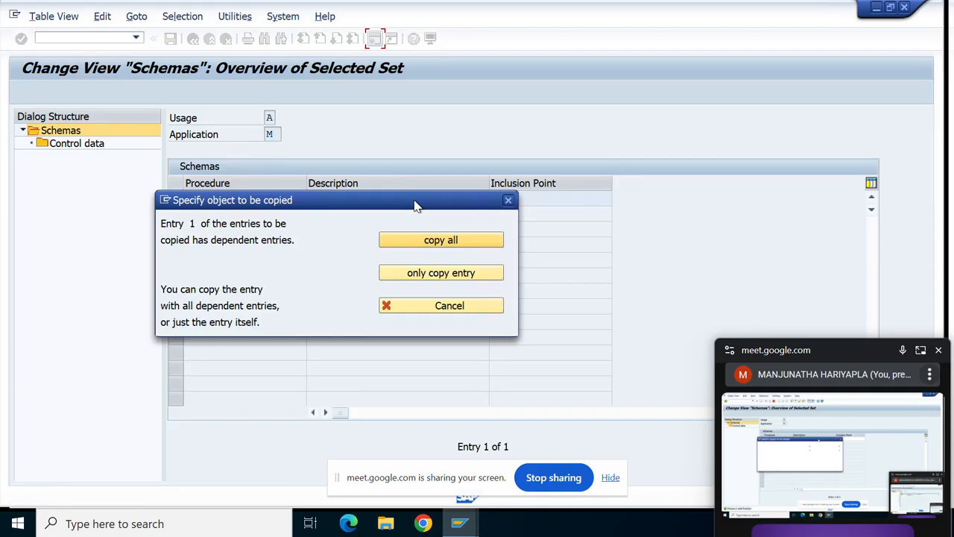
pyautogui.click(436, 242)
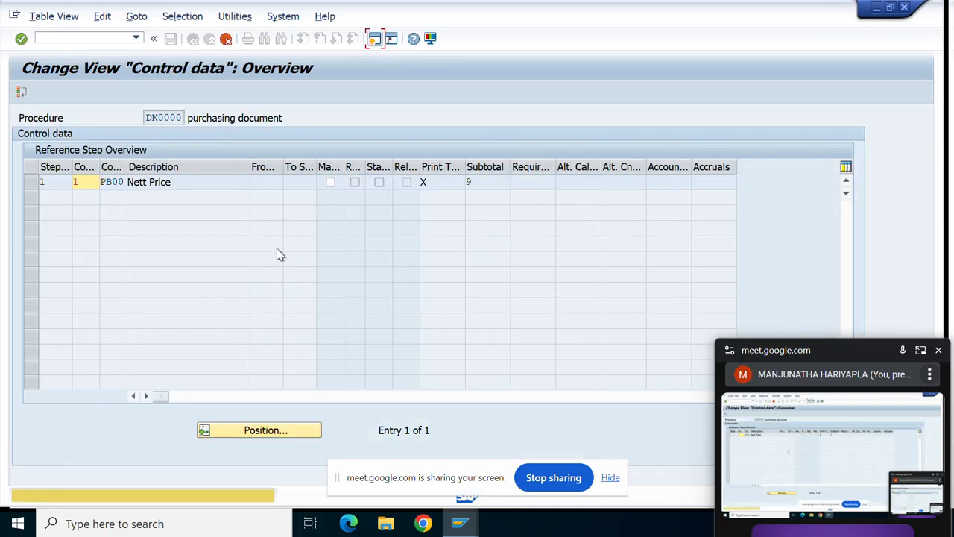
pyautogui.press('Return')
pyautogui.press('Return')
pyautogui.press('Return')
pyautogui.press('Return')
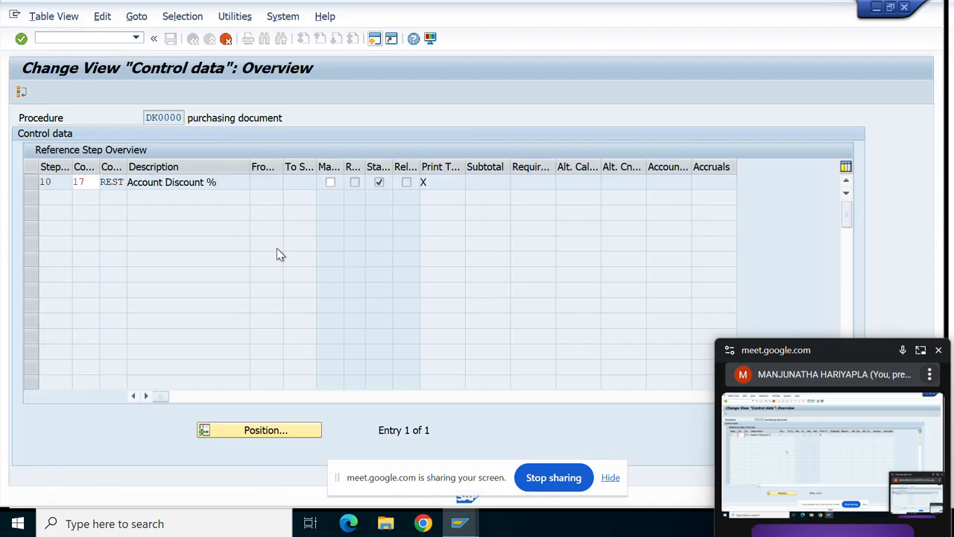
pyautogui.press('Return')
pyautogui.press('Return')
pyautogui.press('Return')
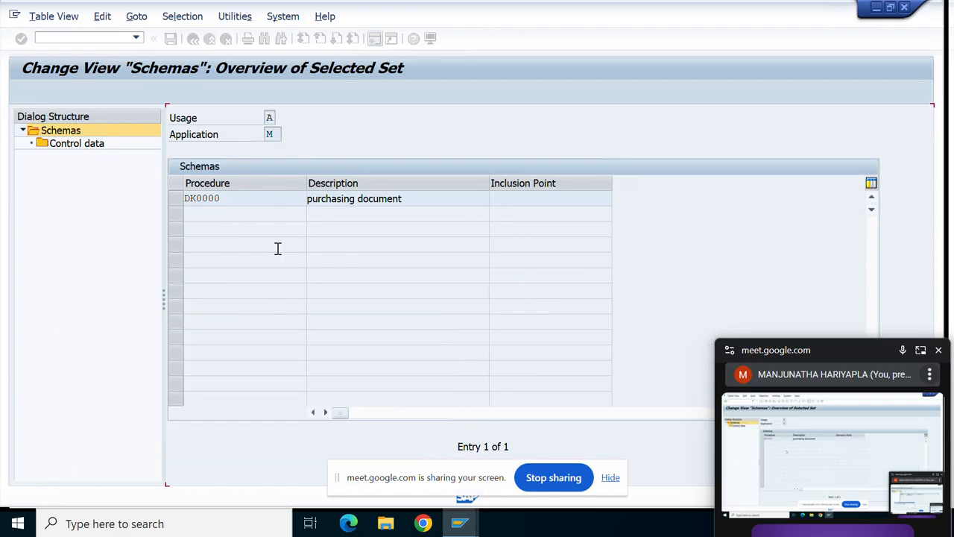
# Step: Save schema DK0000 in the proposed customizing request Manufacturing plant and return to the IMG structure
pyautogui.click(170, 200)
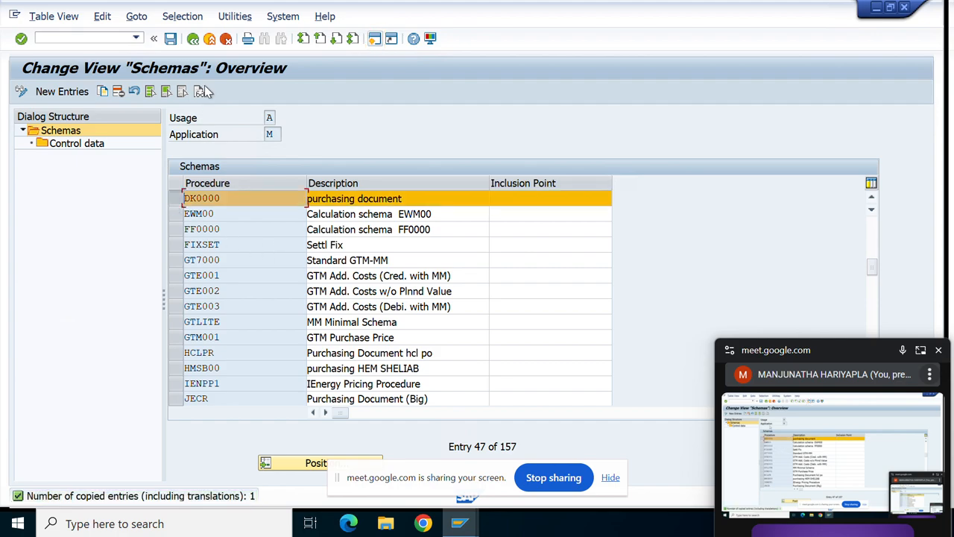
pyautogui.click(170, 39)
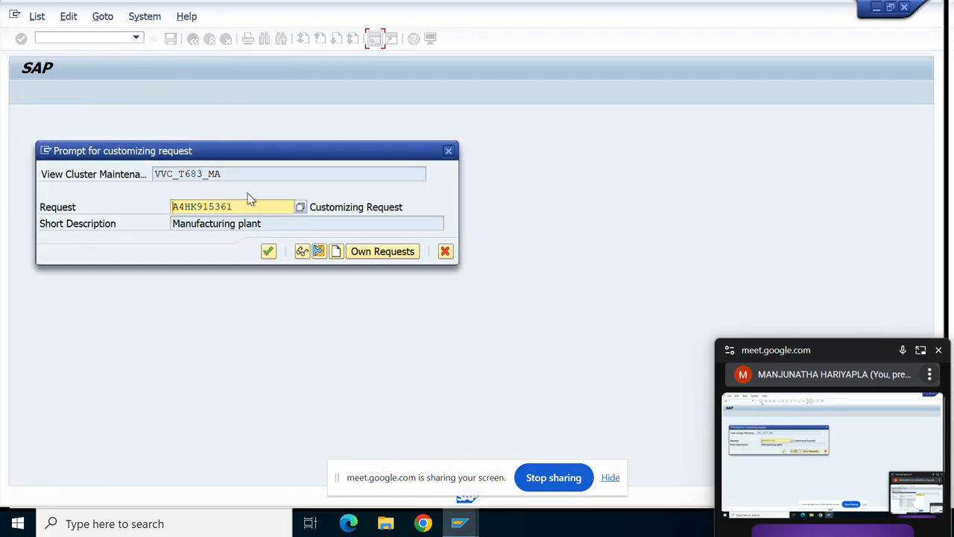
pyautogui.click(268, 252)
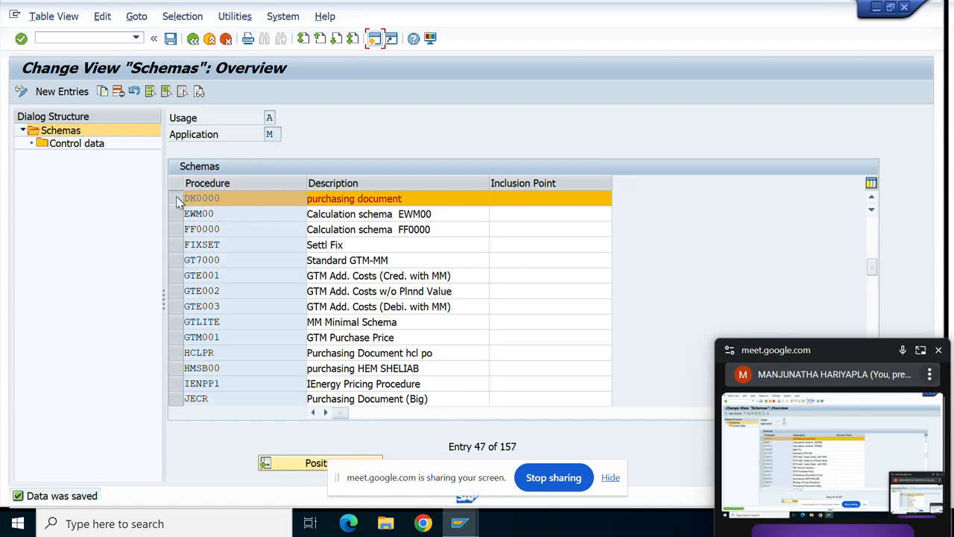
pyautogui.click(176, 200)
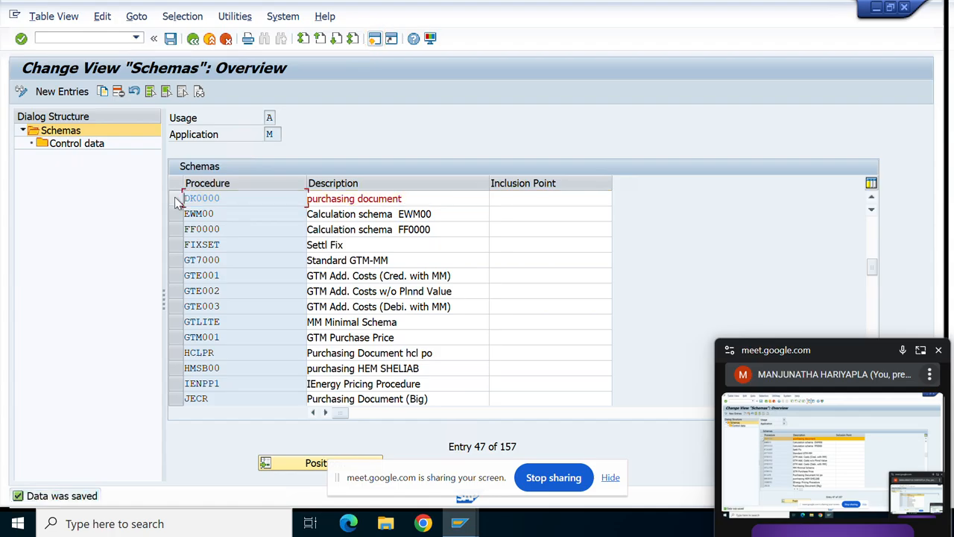
pyautogui.click(193, 39)
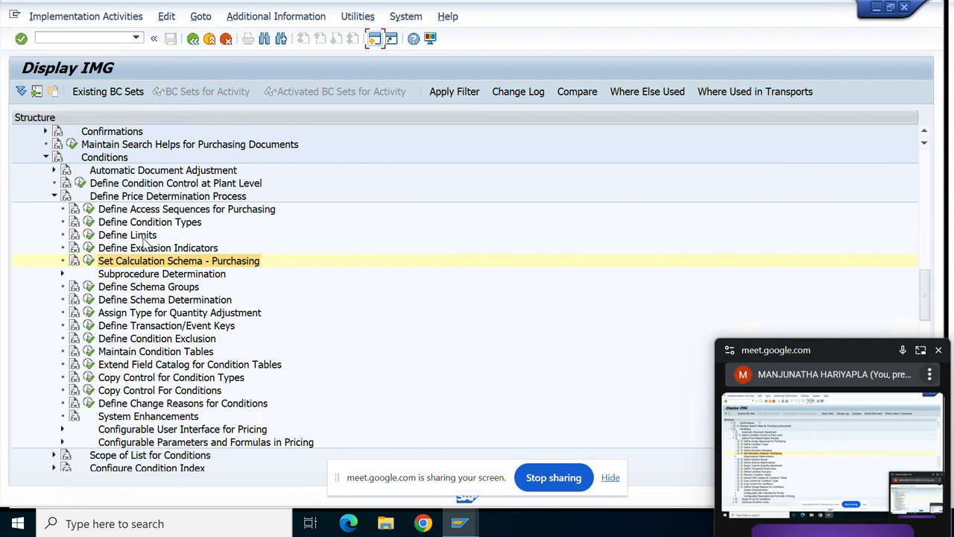
# Step: Open the schema groups for suppliers and add new entry DK with a person's name as its description
pyautogui.click(89, 287)
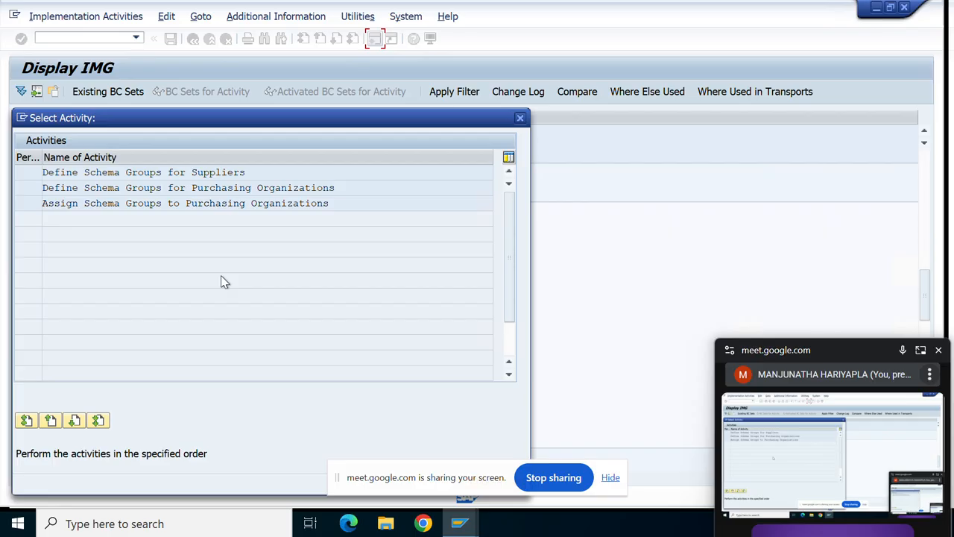
pyautogui.doubleClick(137, 175)
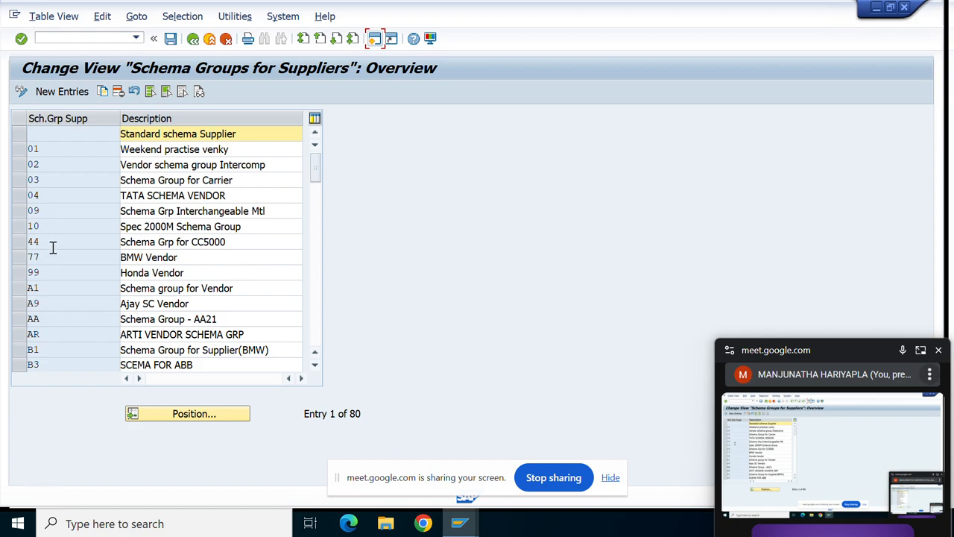
pyautogui.scroll(-3, 45, 278)
pyautogui.scroll(-8, 45, 278)
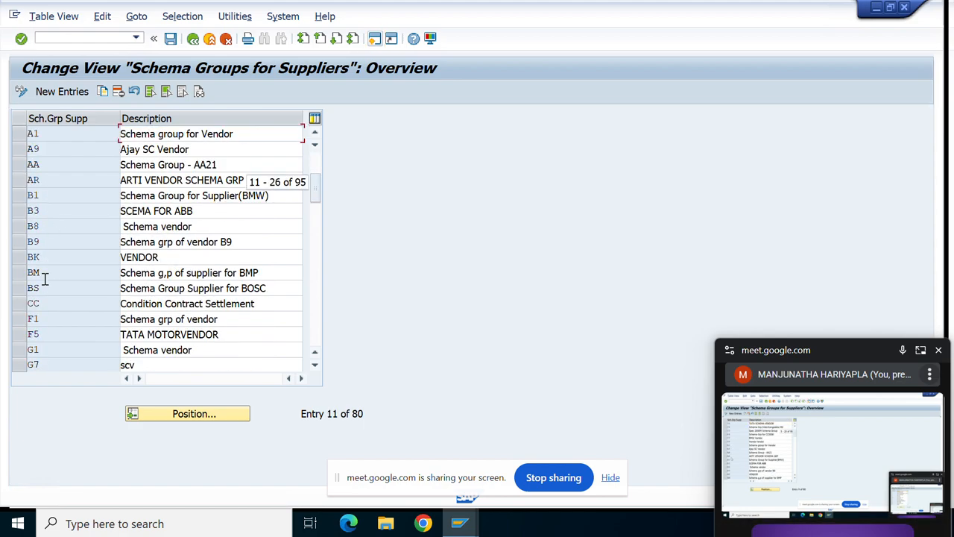
pyautogui.scroll(5, 53, 162)
pyautogui.click(62, 93)
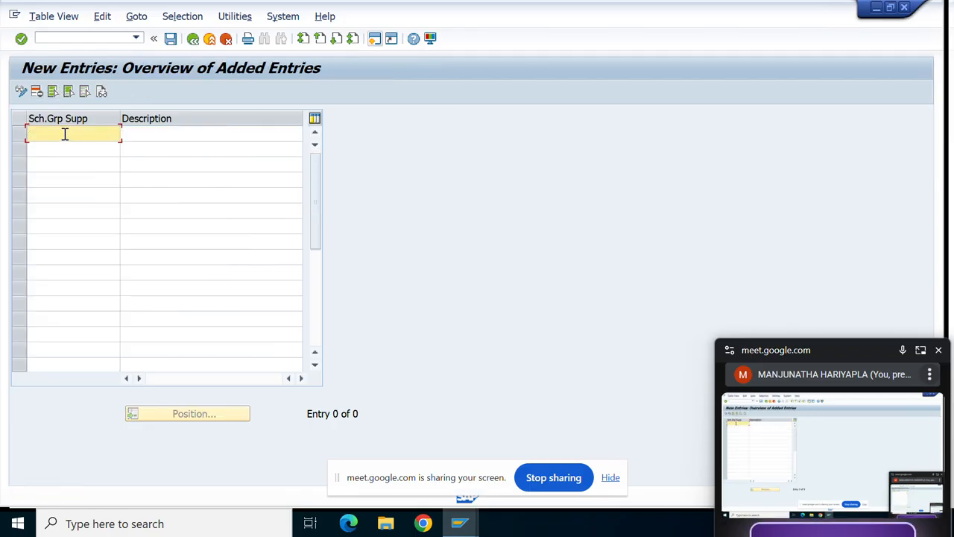
pyautogui.click(157, 139)
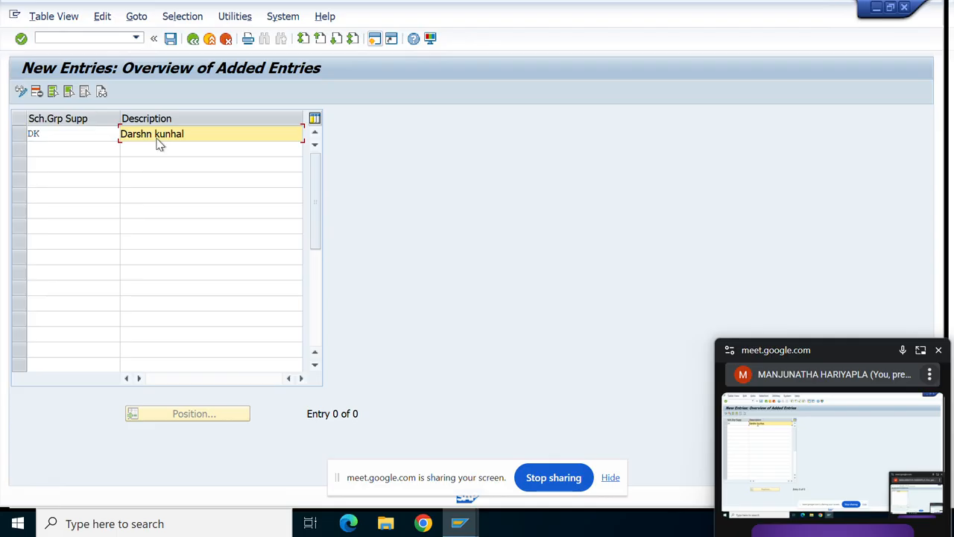
pyautogui.press('Return')
# Step: Save supplier schema group DK in customizing request Manufacturing plant and return to the schema group activity selection
pyautogui.click(169, 40)
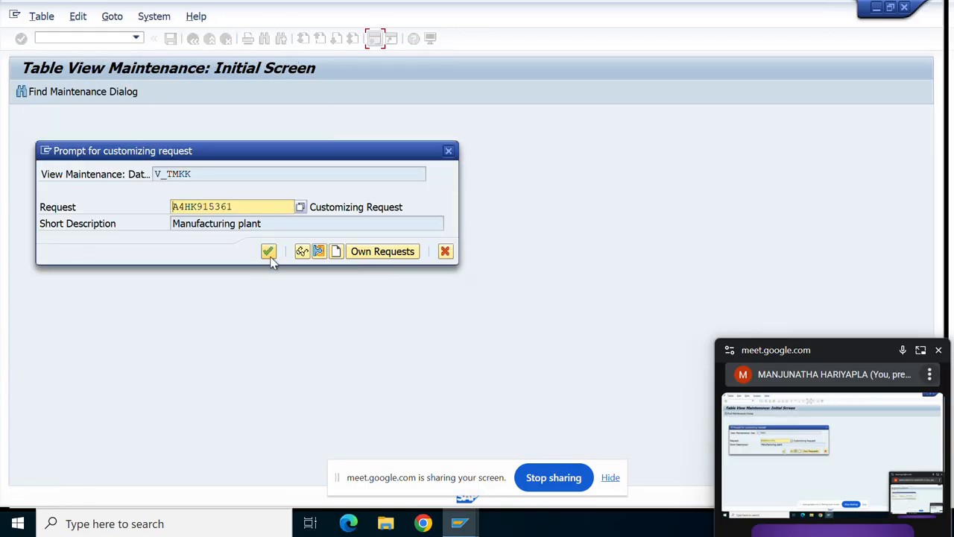
pyautogui.click(268, 251)
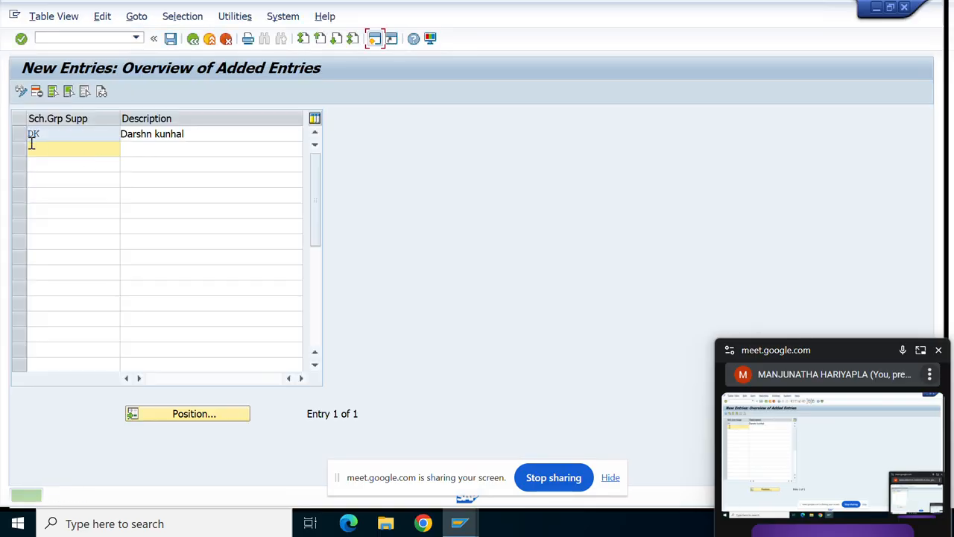
pyautogui.click(192, 40)
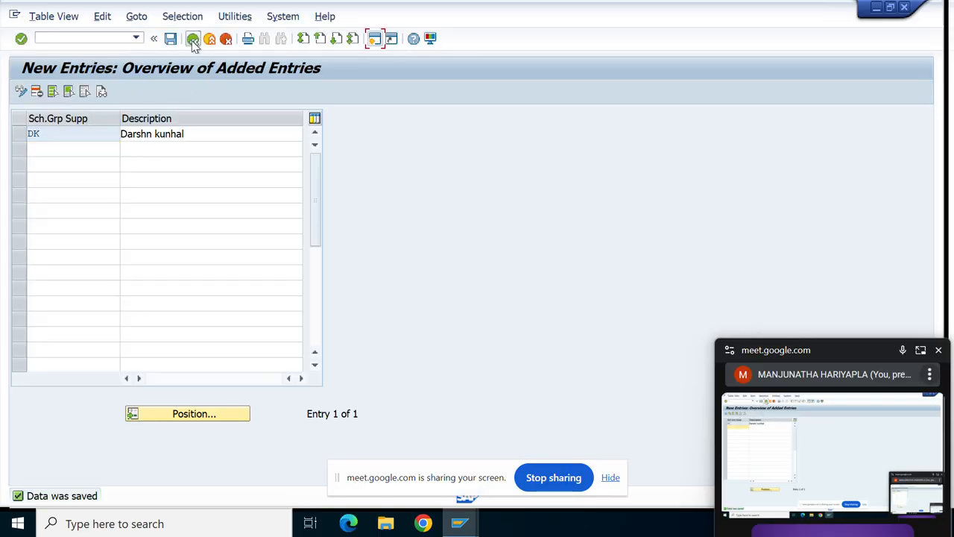
pyautogui.click(193, 40)
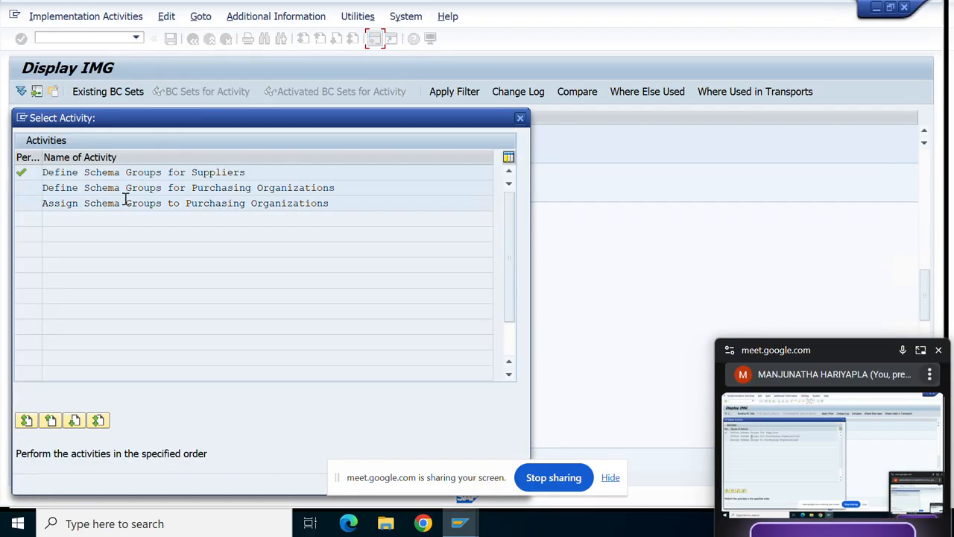
# Step: Open the schema groups for purchasing organizations and position the list at DKCT
pyautogui.doubleClick(128, 187)
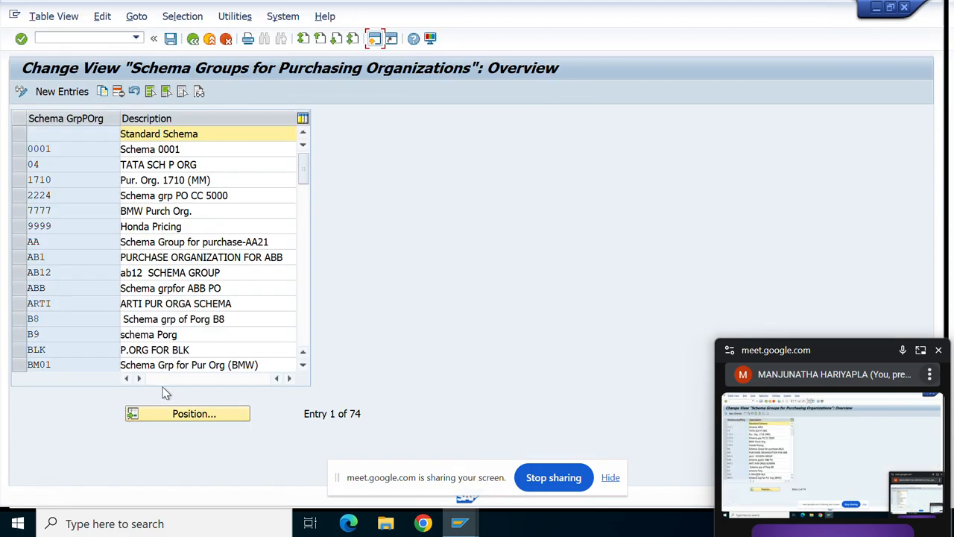
pyautogui.click(165, 416)
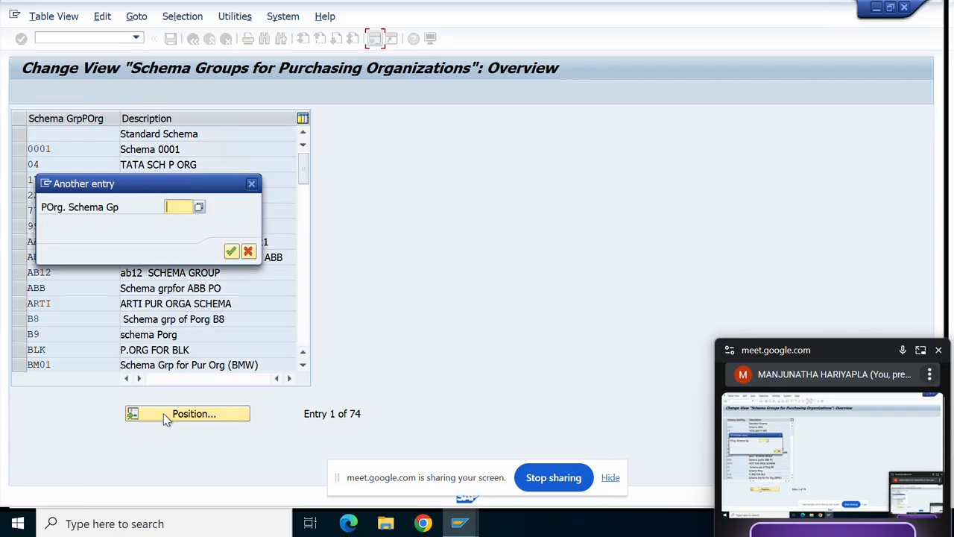
pyautogui.write('dkct')
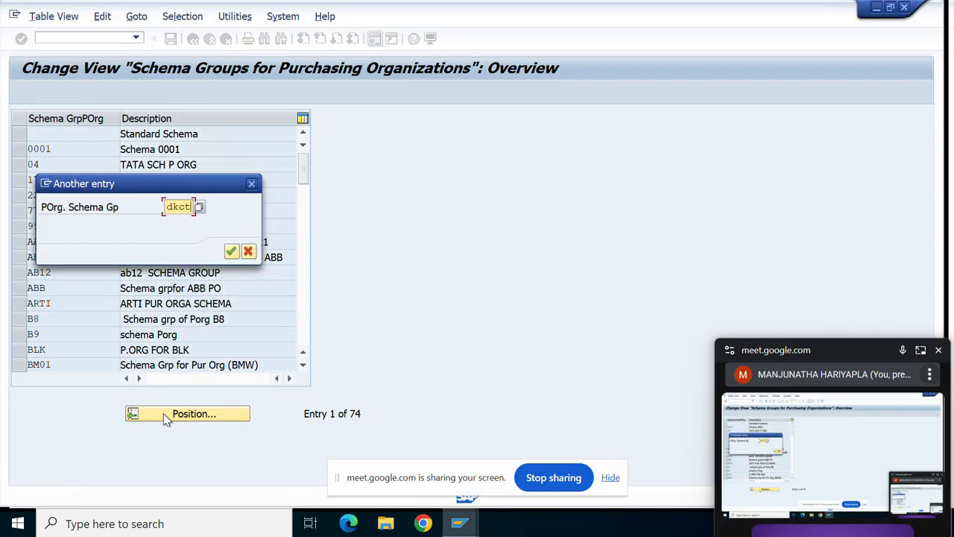
pyautogui.press('Return')
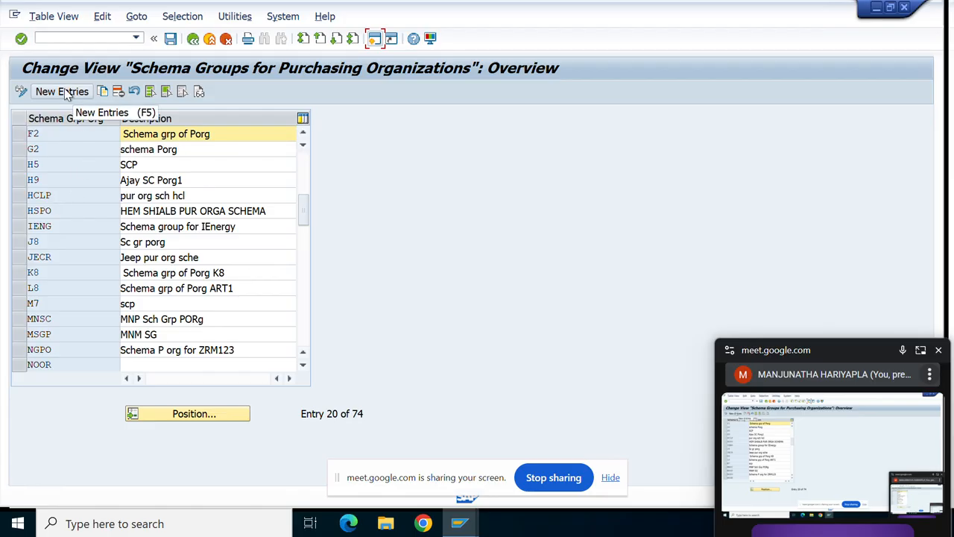
# Step: Copy purchasing organization schema group IENG as DKPO with the description Schema group for TEST
pyautogui.click(21, 226)
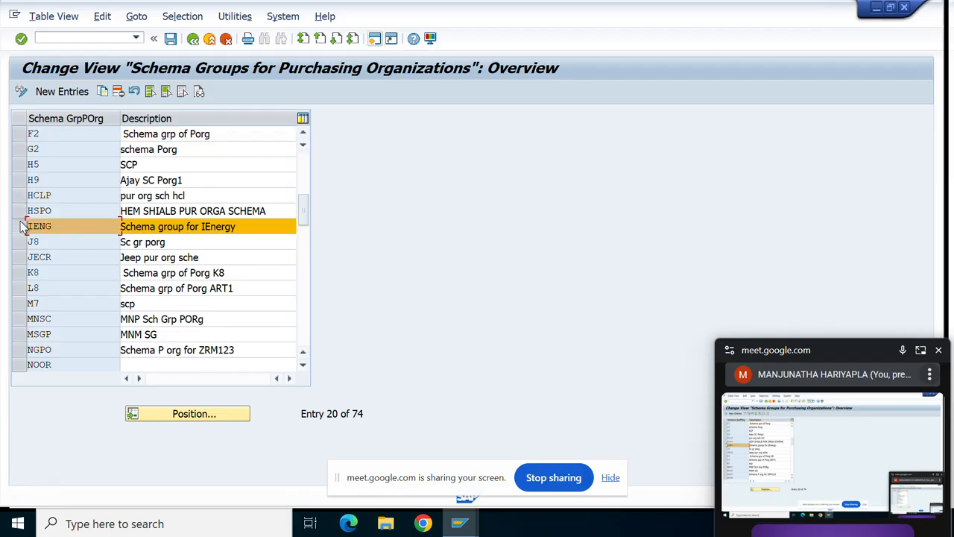
pyautogui.click(104, 90)
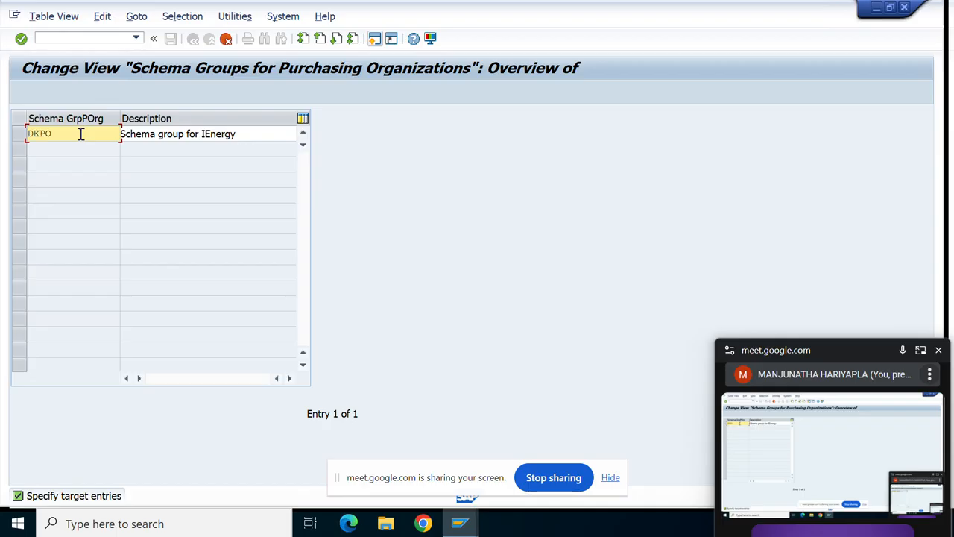
pyautogui.click(253, 135)
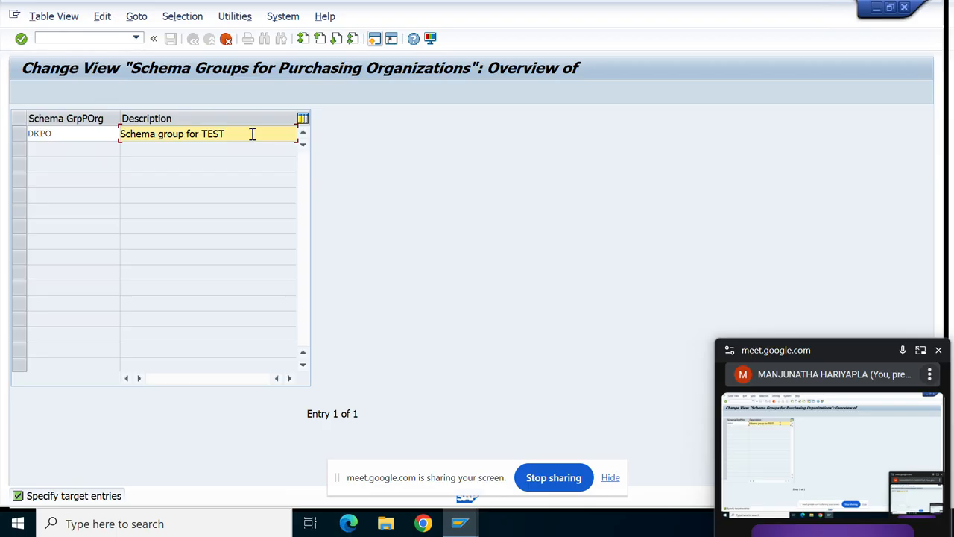
pyautogui.press('Return')
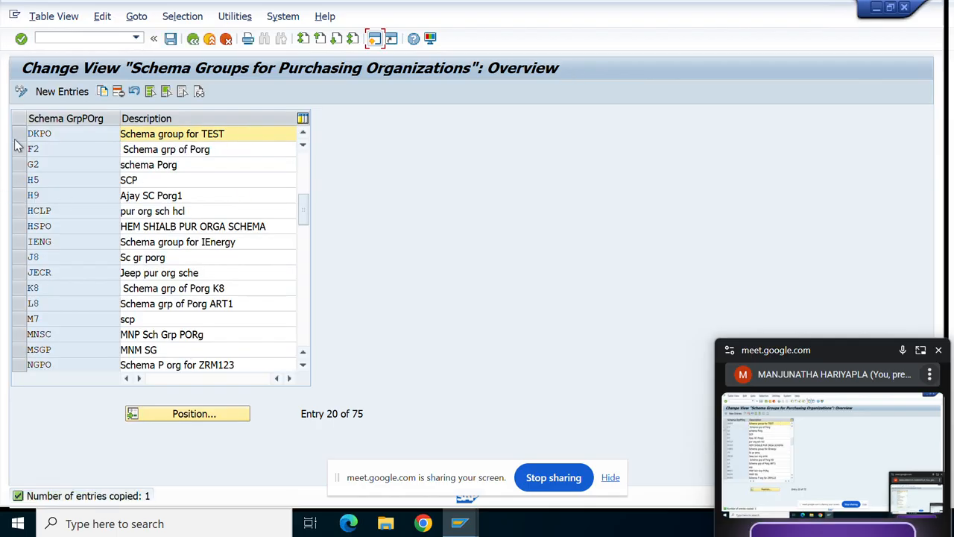
# Step: Save schema group DKPO in customizing request Manufacturing plant and return to the activity selection
pyautogui.click(18, 134)
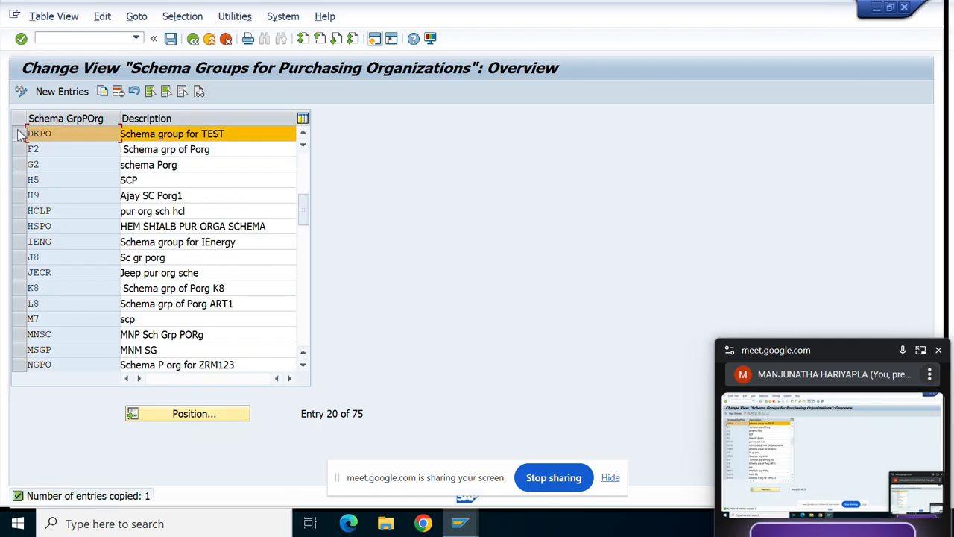
pyautogui.click(169, 39)
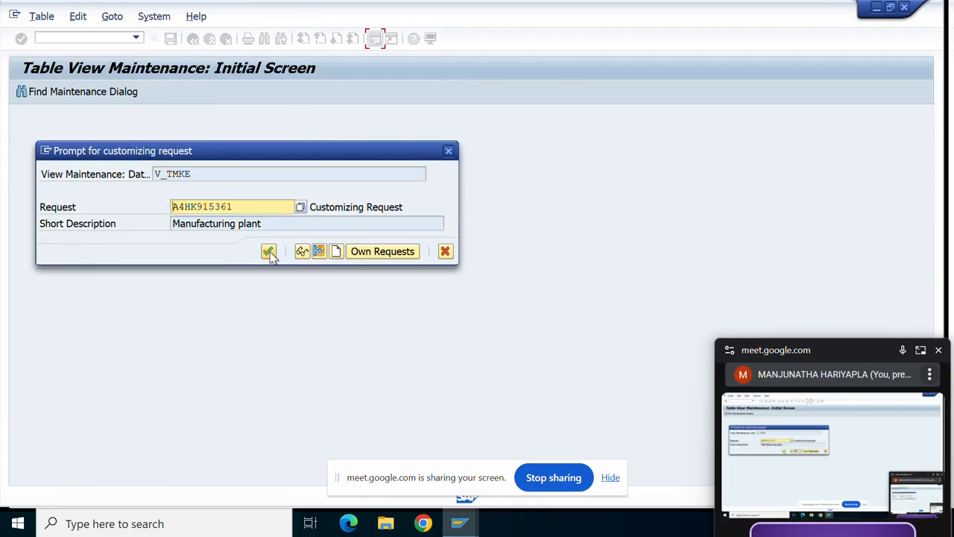
pyautogui.click(268, 252)
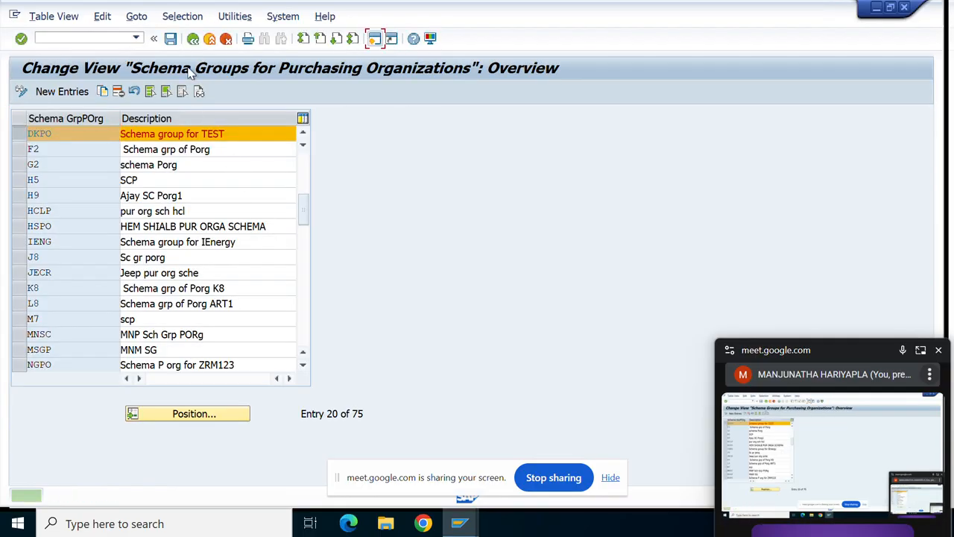
pyautogui.click(192, 39)
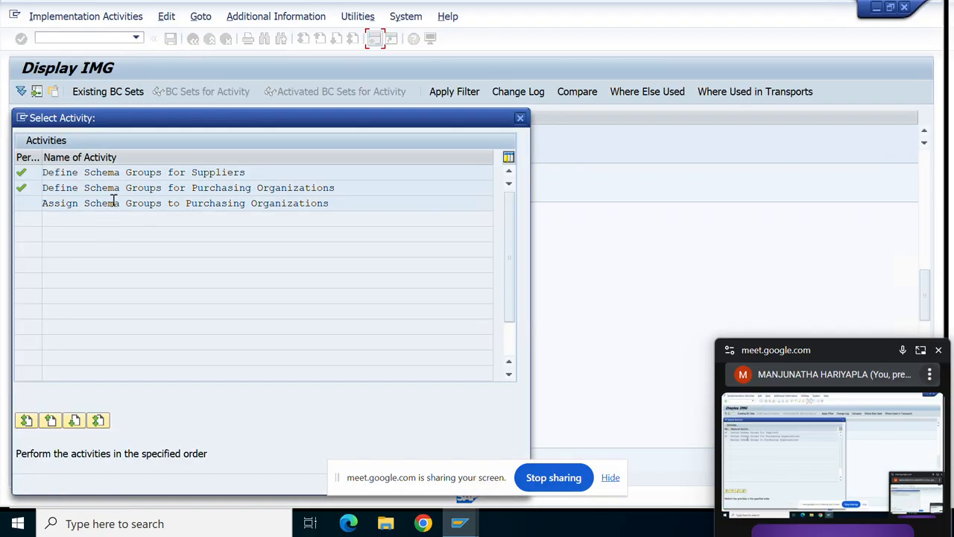
# Step: Open the assignment of schema groups to purchasing organizations, locate ARTI and assign it schema group DKPO
pyautogui.doubleClick(113, 202)
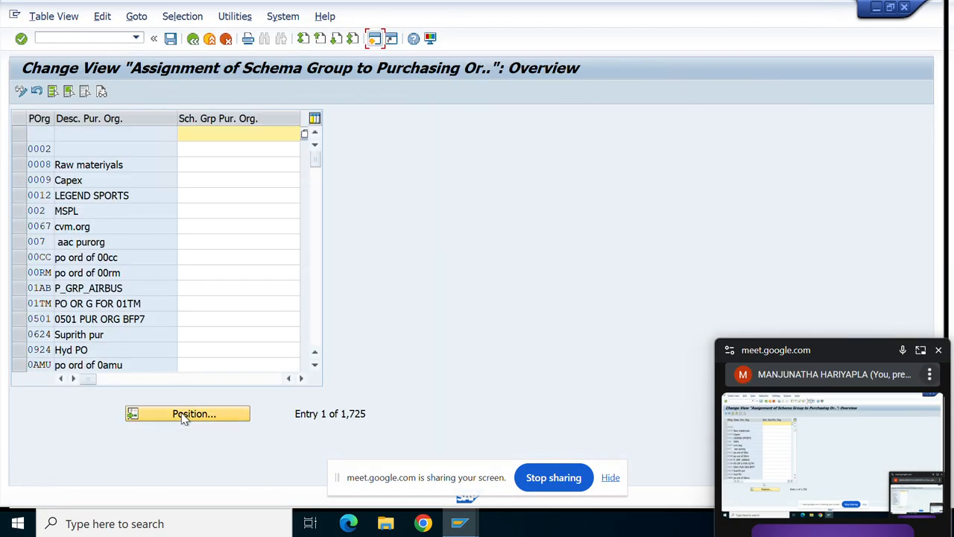
pyautogui.click(181, 420)
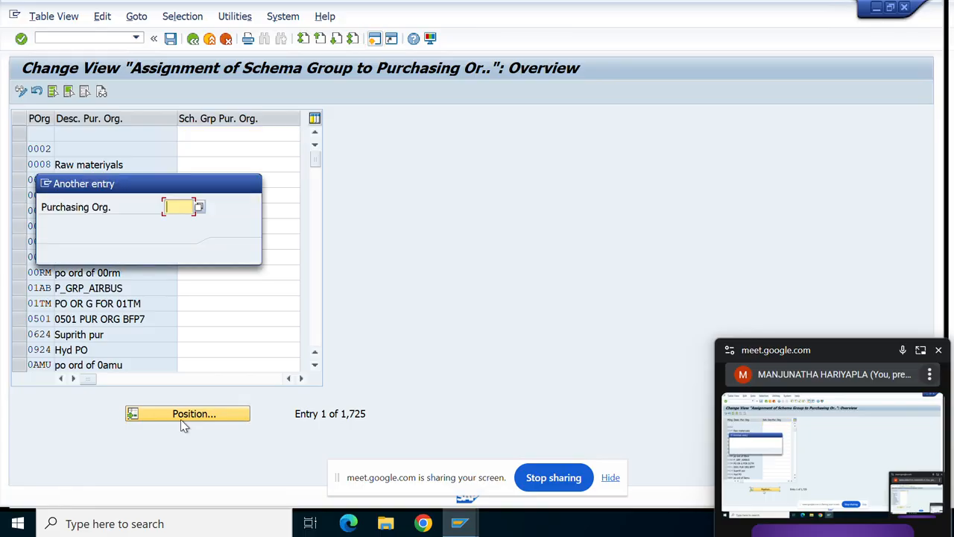
pyautogui.write('AR')
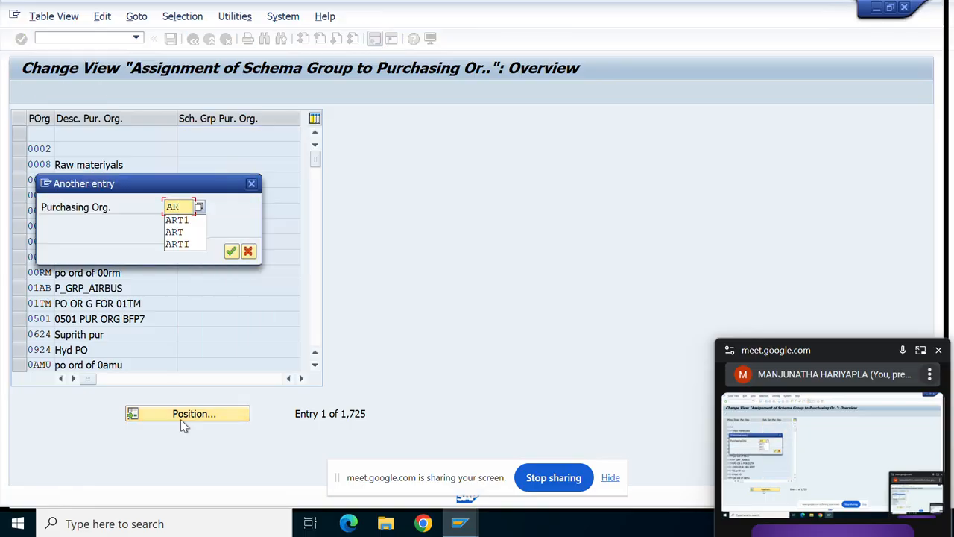
pyautogui.write('T')
pyautogui.click(183, 220)
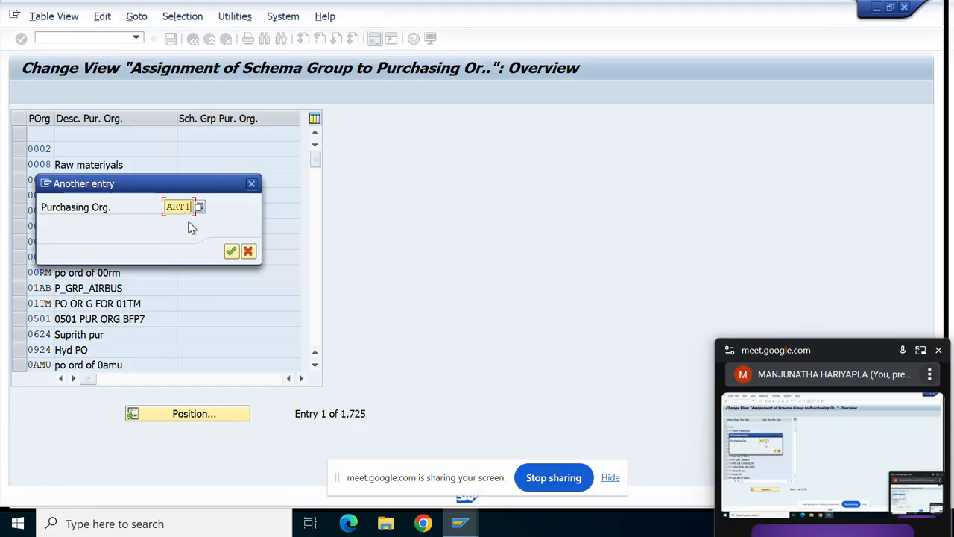
pyautogui.press('Return')
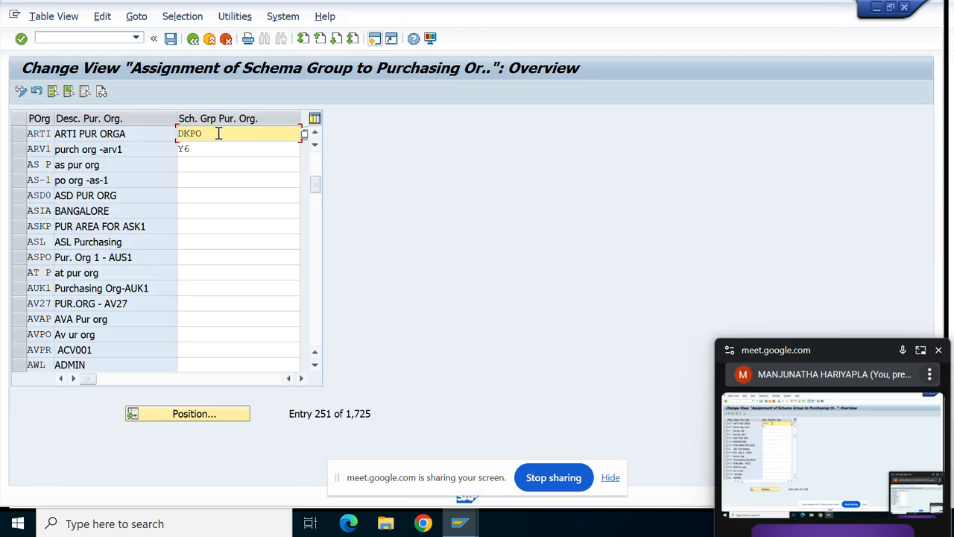
# Step: Save the ARTI schema group assignment in customizing request Manufacturing plant
pyautogui.click(20, 134)
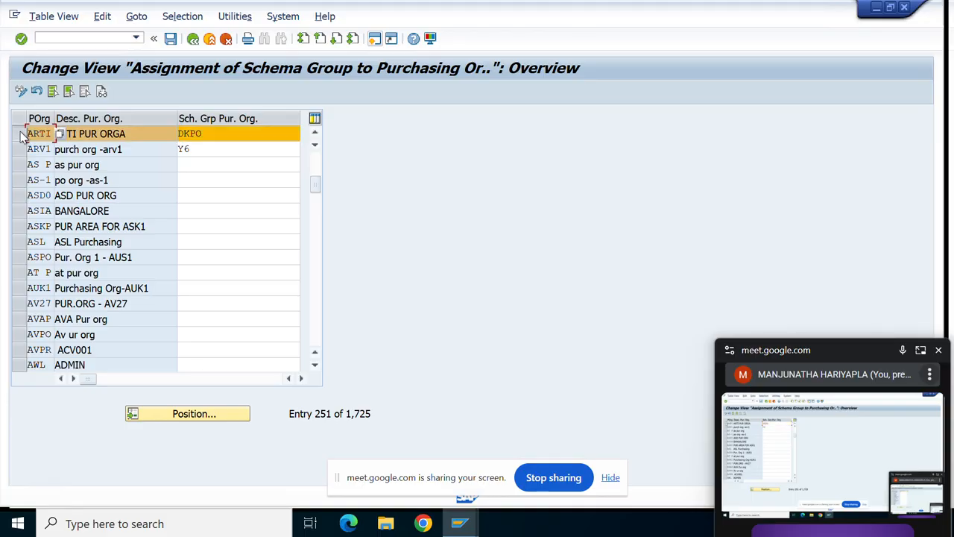
pyautogui.click(170, 39)
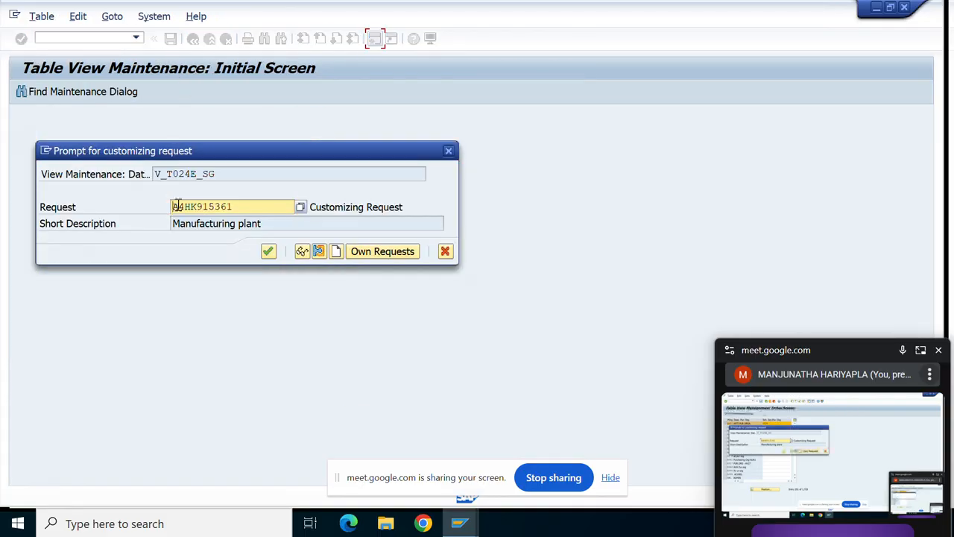
pyautogui.click(269, 252)
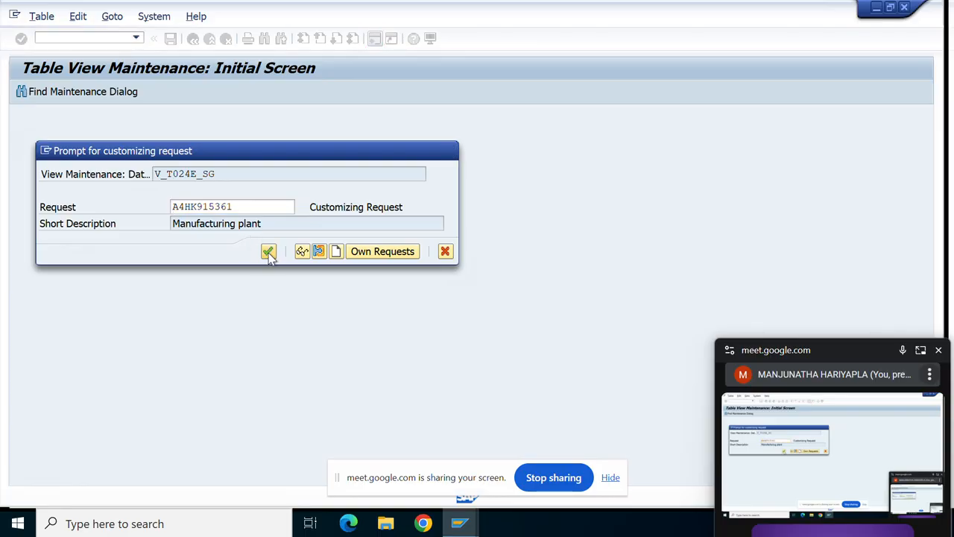
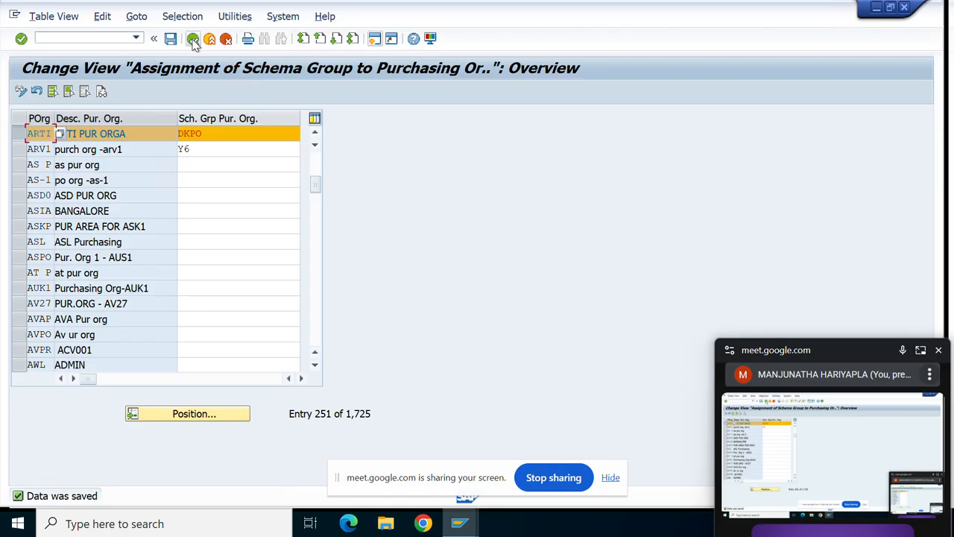
# Step: Start a new session, switch to the Goods Receipt window and open the purchase order from the item's Purchase Order Data
pyautogui.click(376, 42)
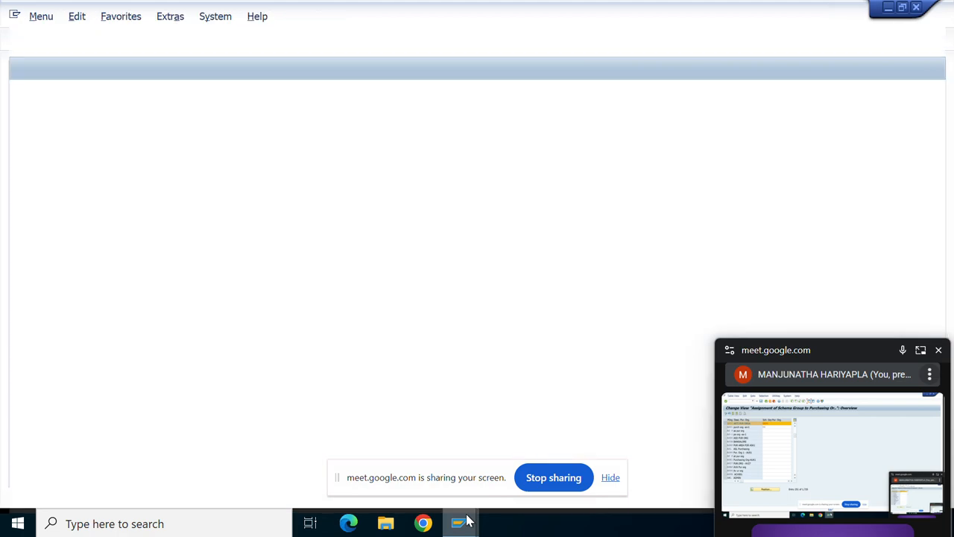
pyautogui.moveTo(466, 517)
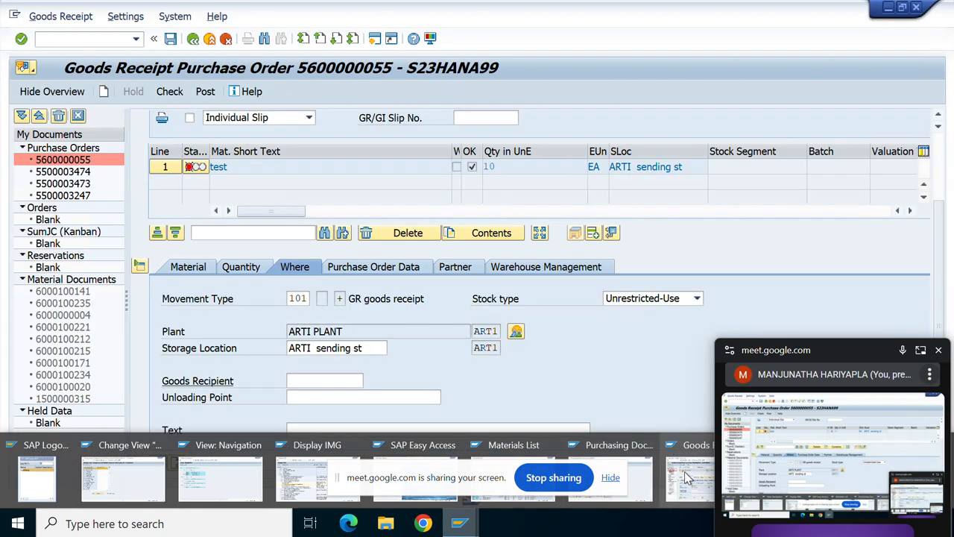
pyautogui.click(684, 471)
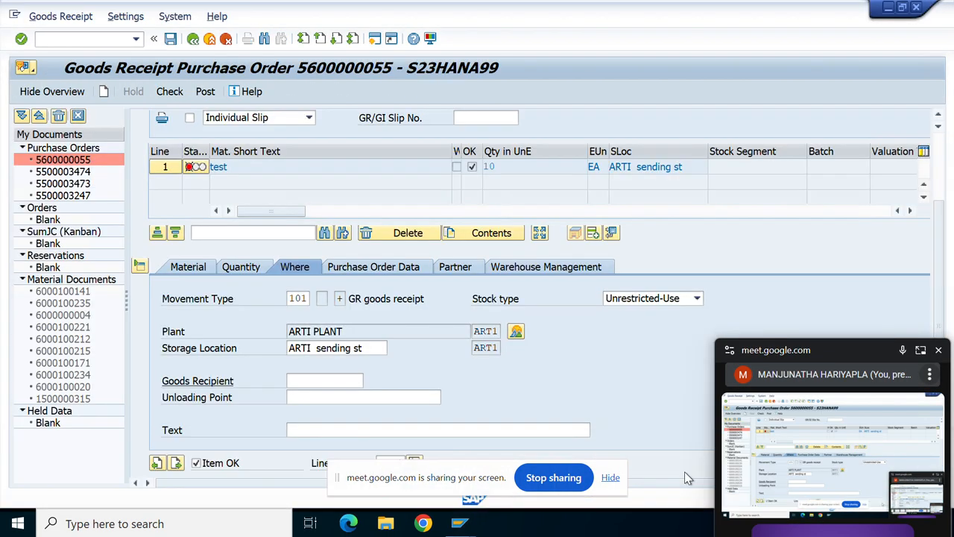
pyautogui.click(366, 270)
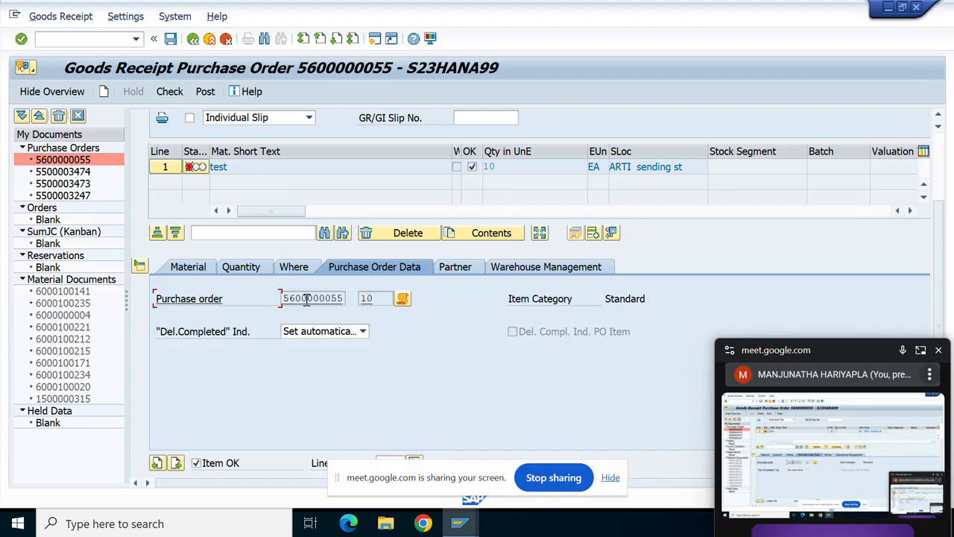
pyautogui.doubleClick(307, 298)
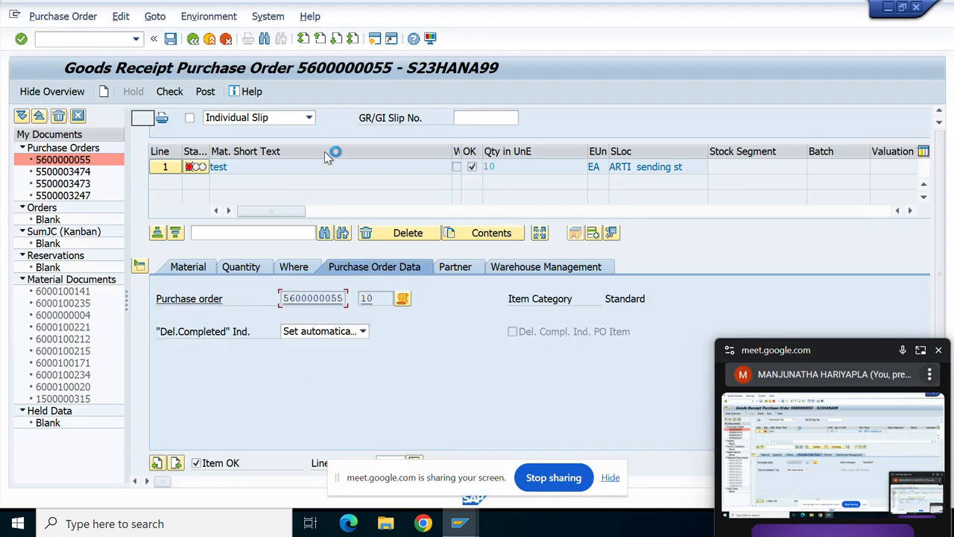
# Step: Copy the supplier number from the purchase order header and try to open the supplier's master record
pyautogui.doubleClick(348, 118)
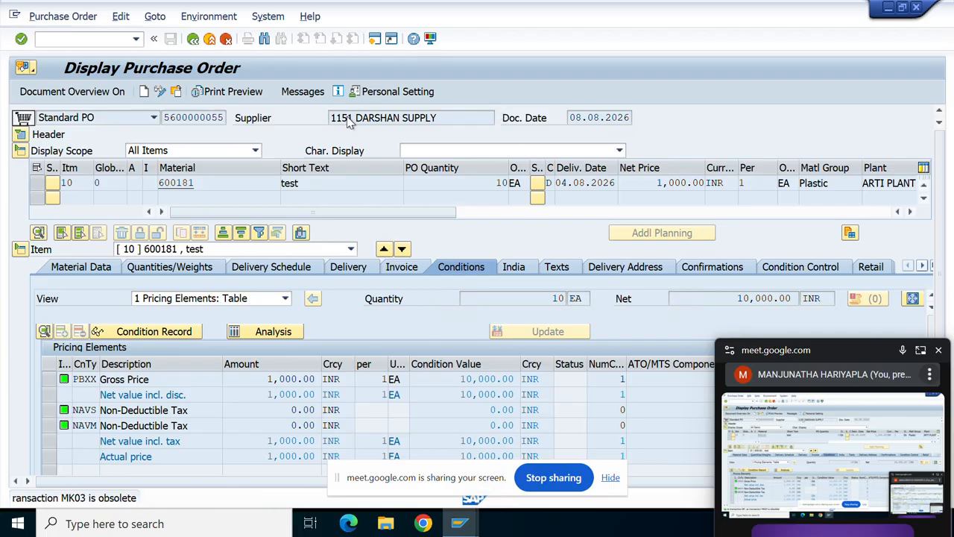
pyautogui.moveTo(356, 118); pyautogui.dragTo(309, 125)
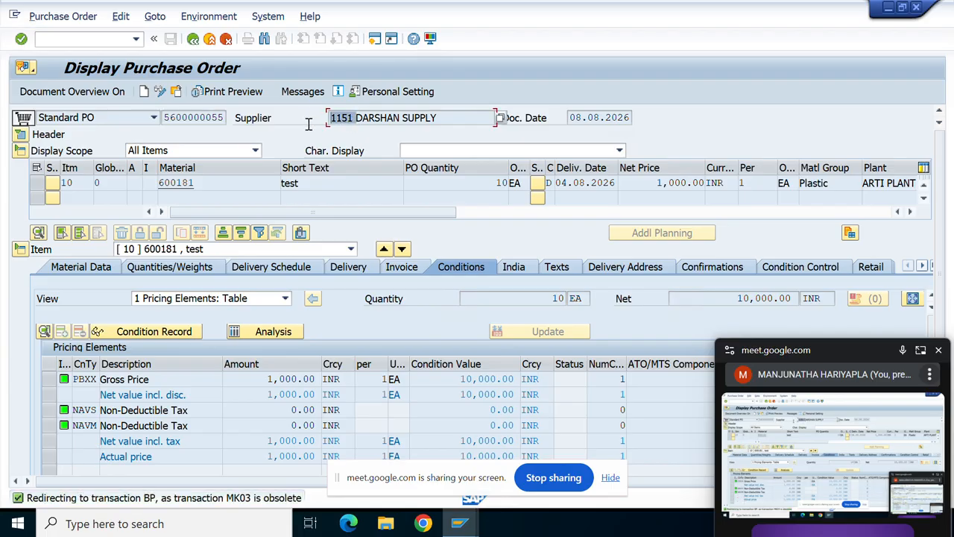
pyautogui.hotkey('ctrl', 'c')
pyautogui.doubleClick(394, 120)
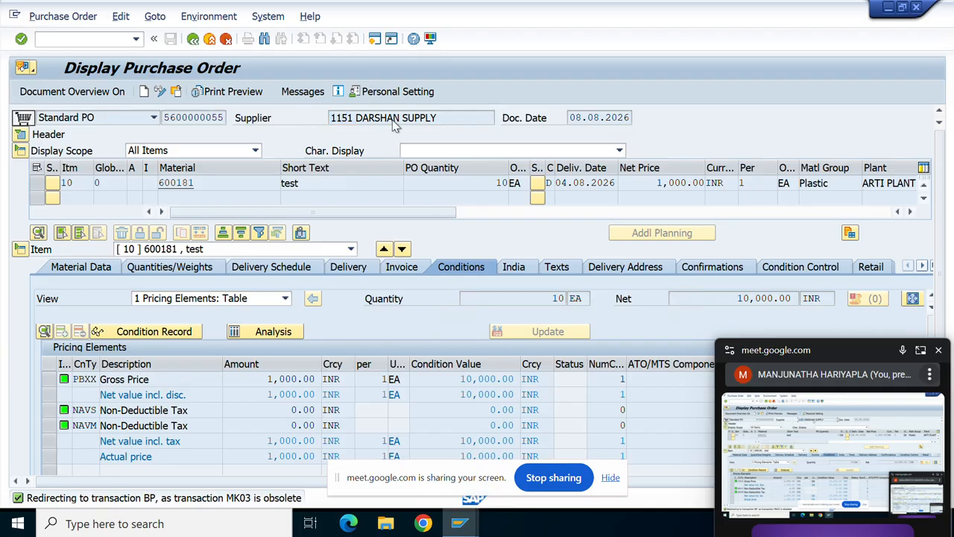
# Step: In a new session, run the List of Suppliers: Purchasing report for the copied supplier number and purchasing organization ARTI
pyautogui.click(375, 39)
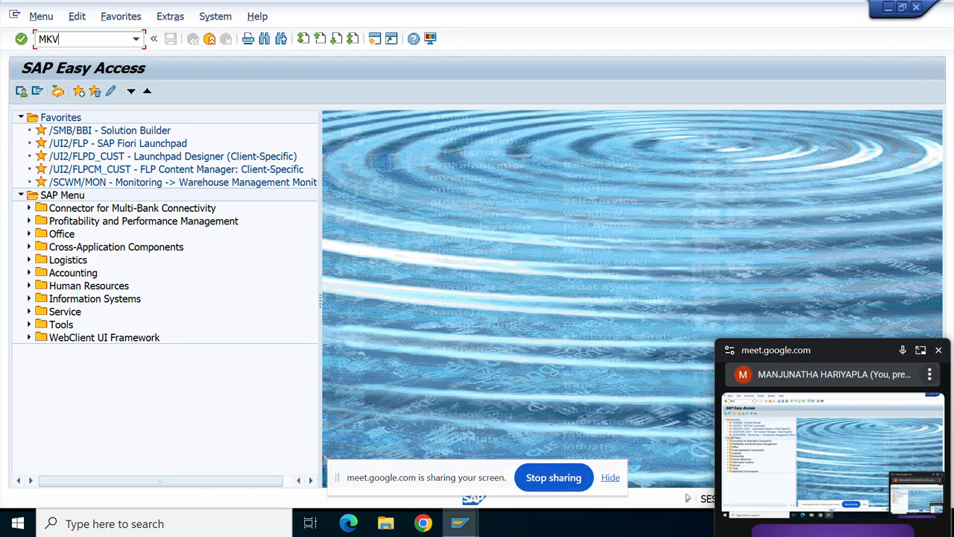
pyautogui.press('Return')
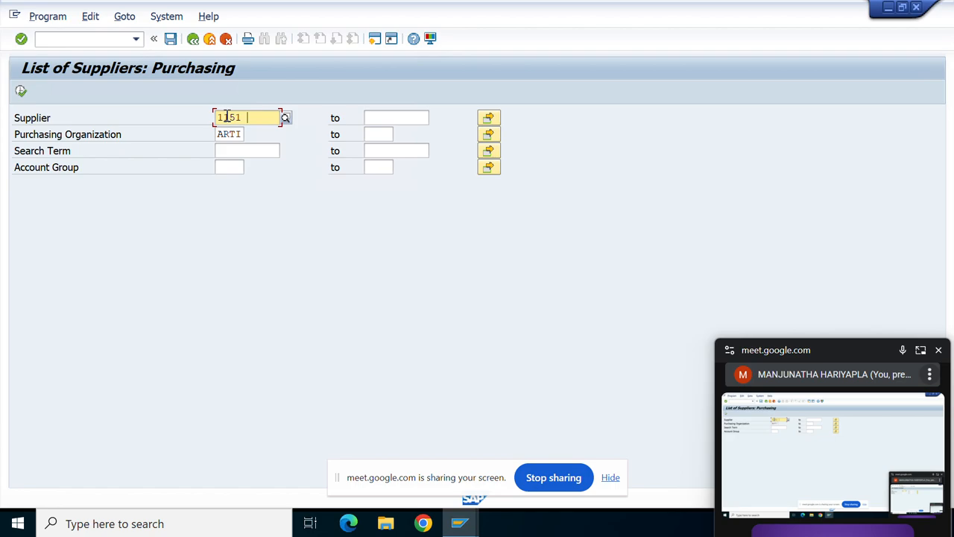
pyautogui.click(21, 91)
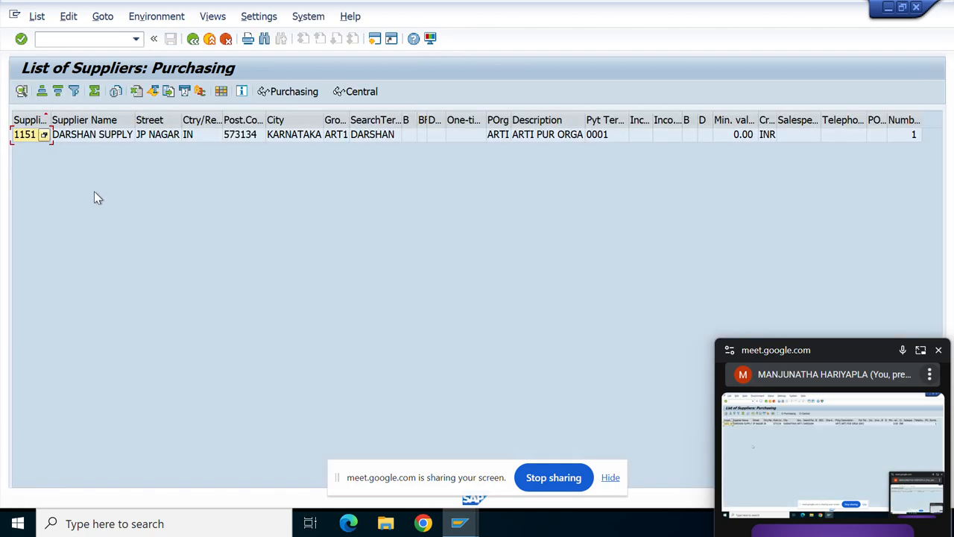
# Step: Open supplier DARSHAN SUPPLY from the list, switch the record to change mode and display its purchasing data
pyautogui.doubleClick(83, 135)
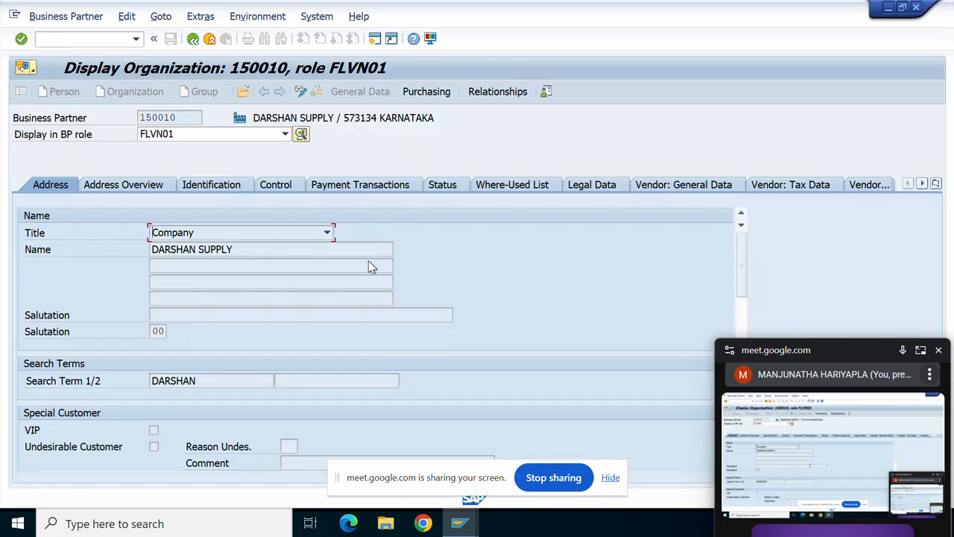
pyautogui.click(300, 91)
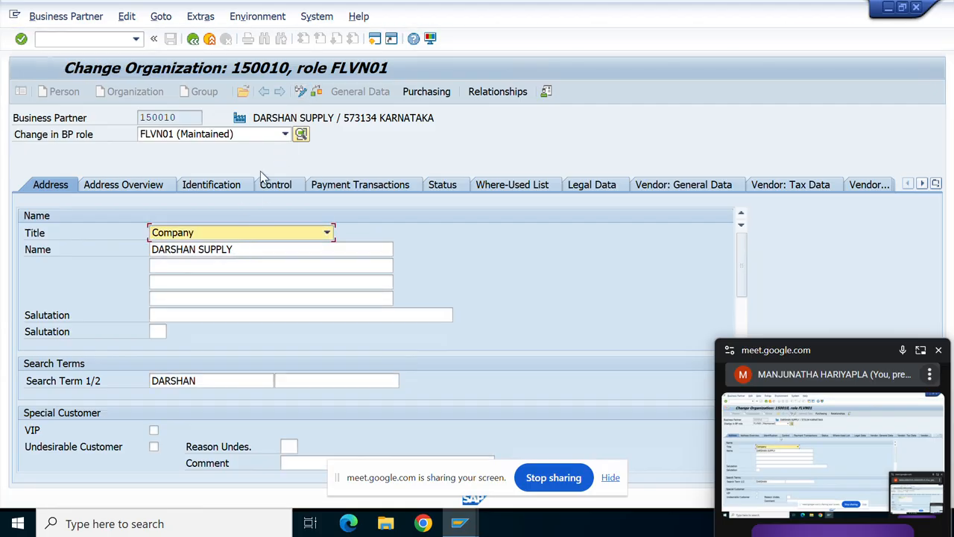
pyautogui.click(436, 98)
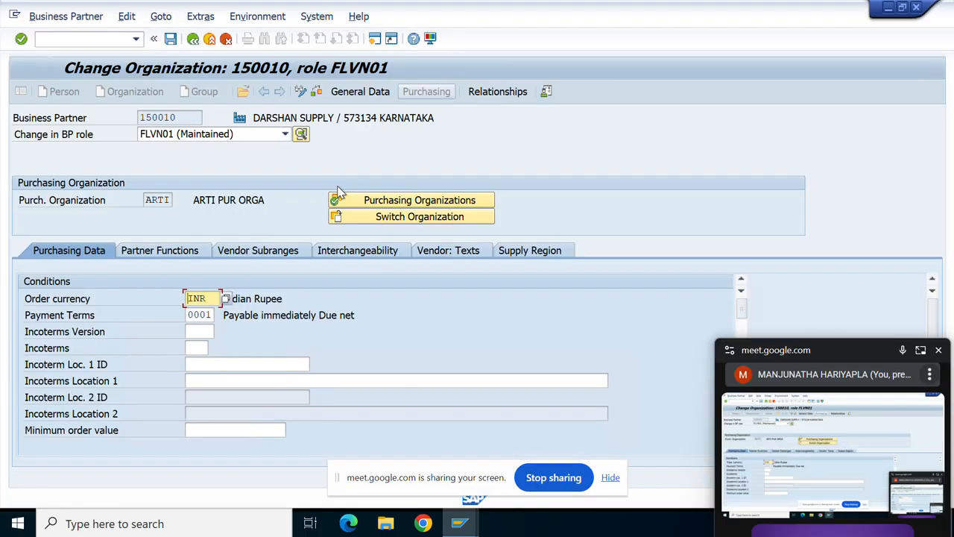
# Step: Set the Schema Group Supplier in DARSHAN SUPPLY's additional purchasing data to DK, save the record and return to the supplier report's selection screen
pyautogui.scroll(-5, 254, 280)
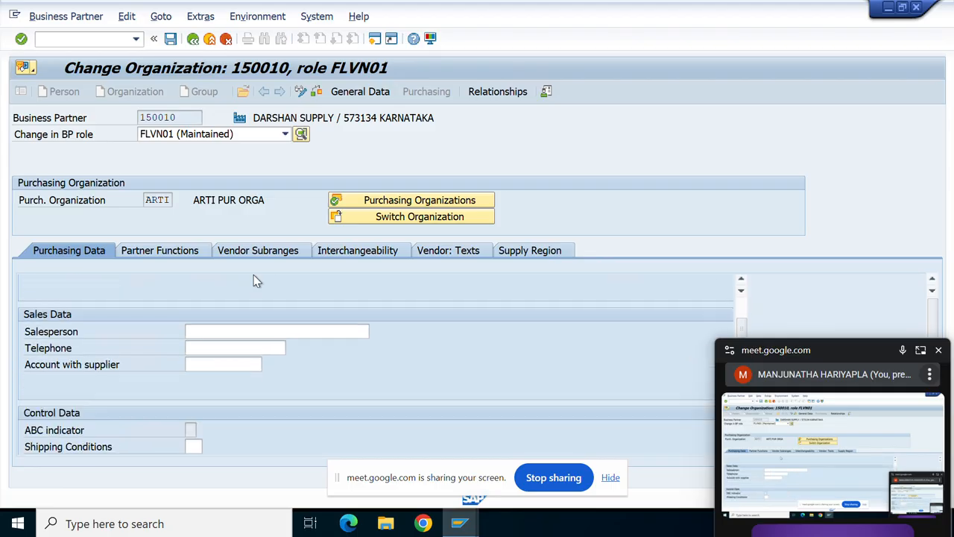
pyautogui.scroll(-1, 253, 280)
pyautogui.scroll(-1, 253, 280)
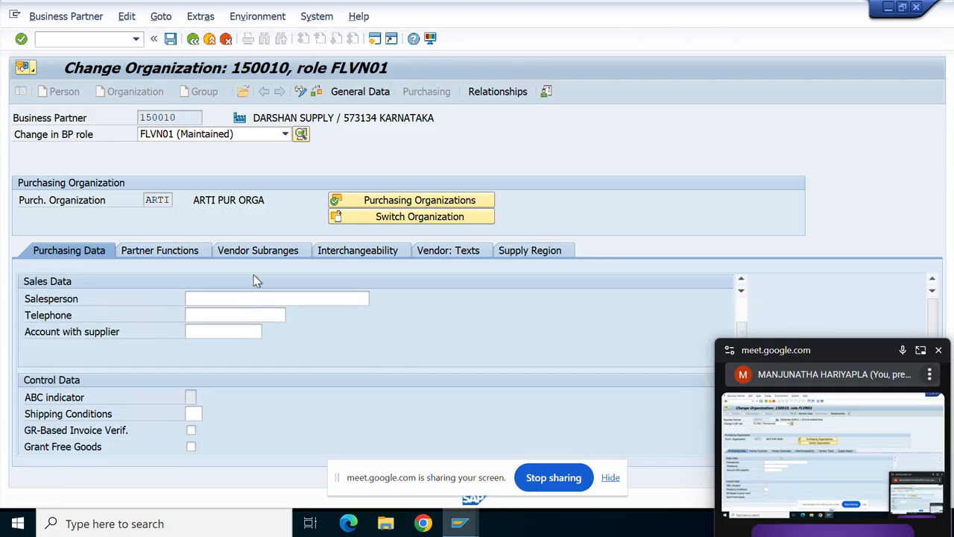
pyautogui.scroll(-10, 253, 280)
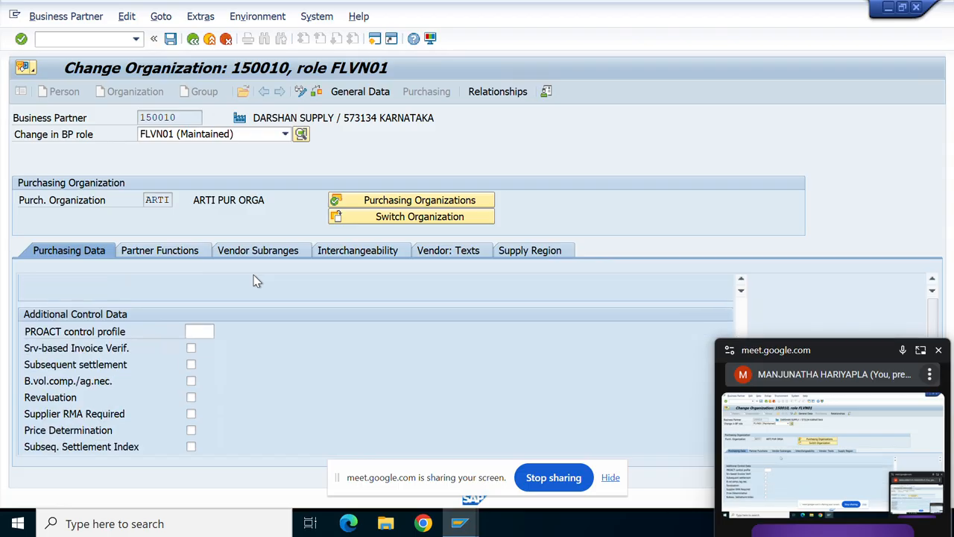
pyautogui.scroll(-6, 254, 280)
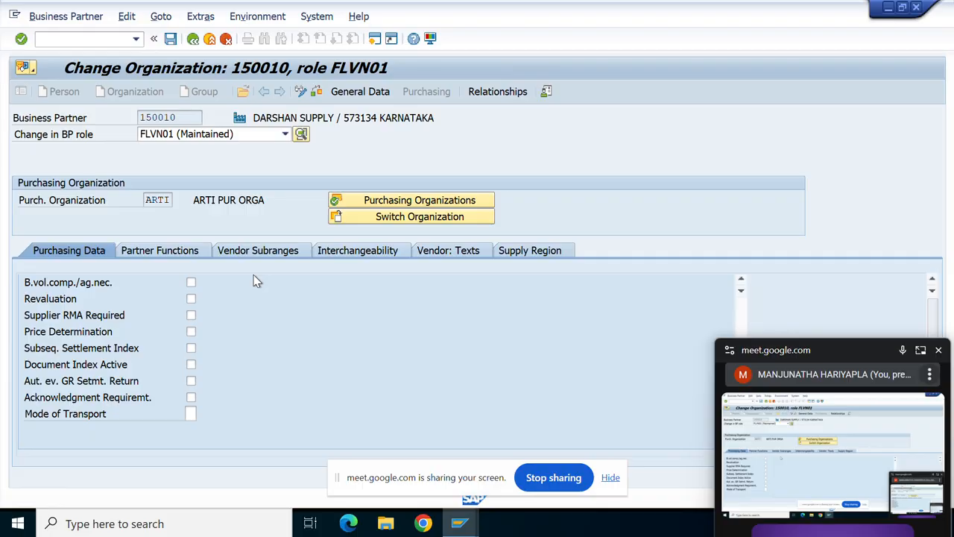
pyautogui.scroll(-5, 254, 281)
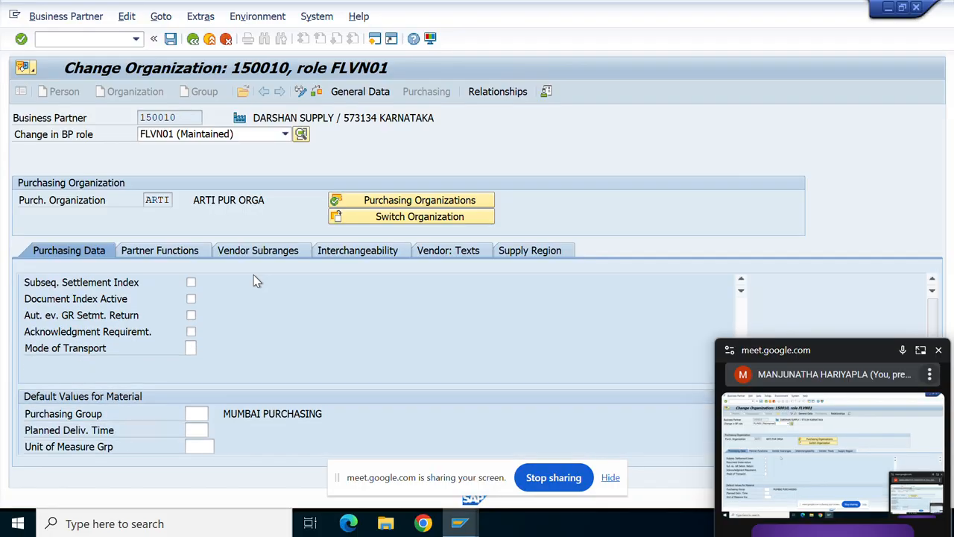
pyautogui.scroll(-5, 254, 280)
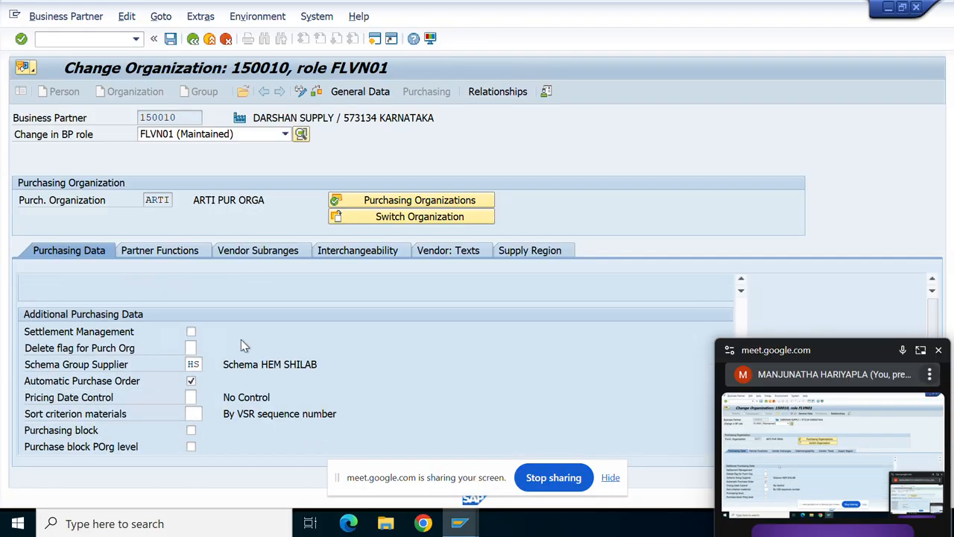
pyautogui.click(199, 364)
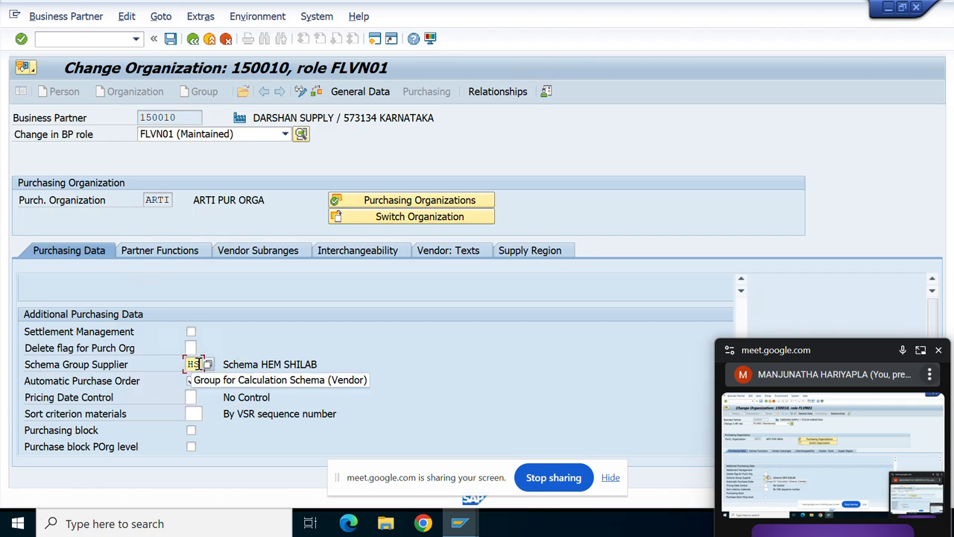
pyautogui.press('BackSpace')
pyautogui.press('BackSpace')
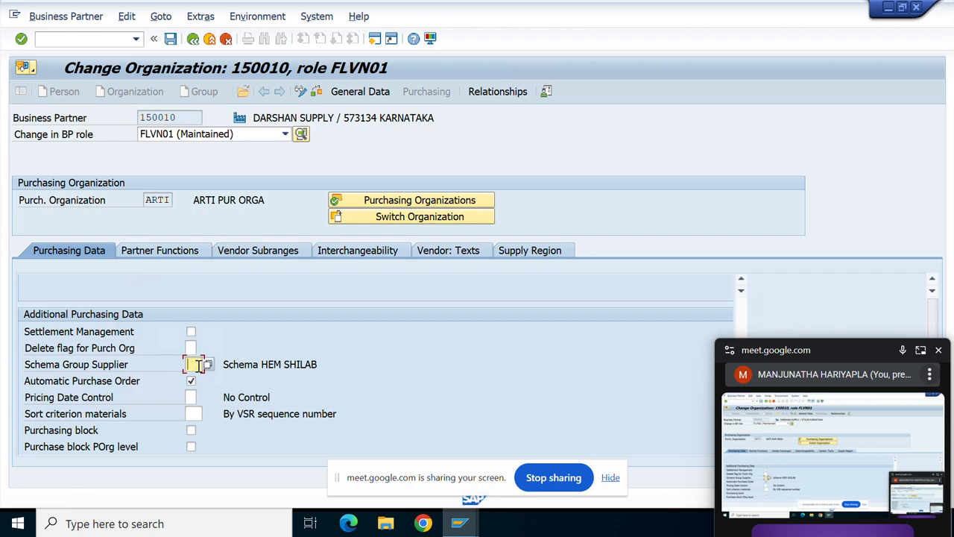
pyautogui.click(208, 364)
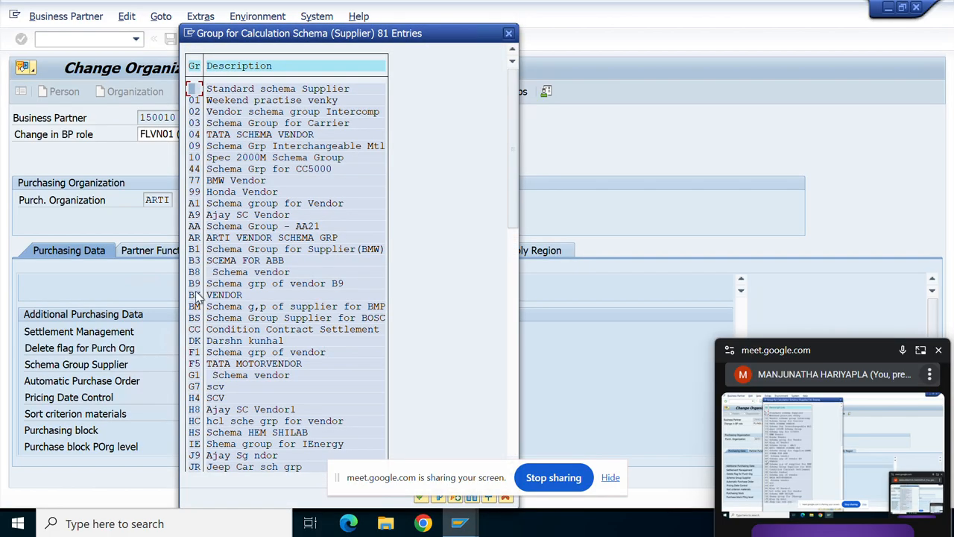
pyautogui.doubleClick(195, 341)
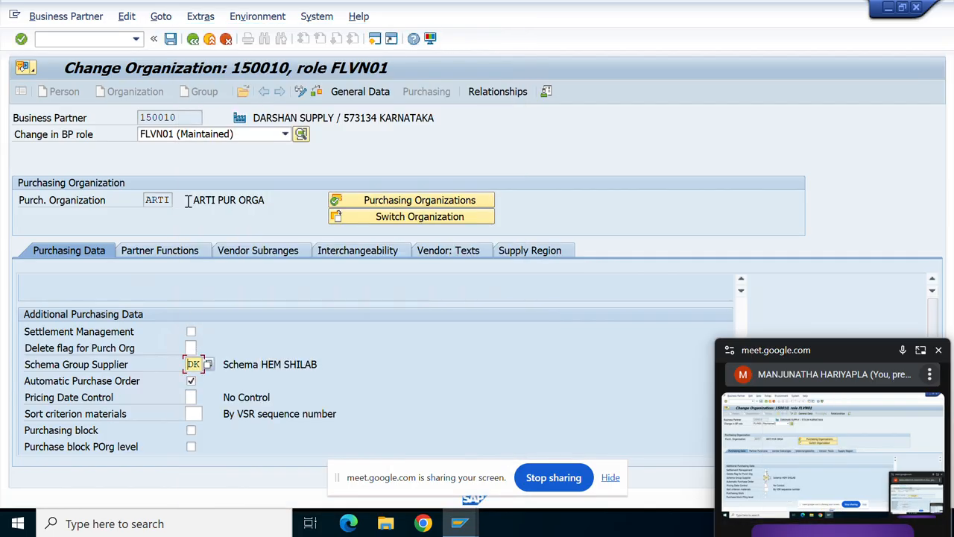
pyautogui.click(171, 41)
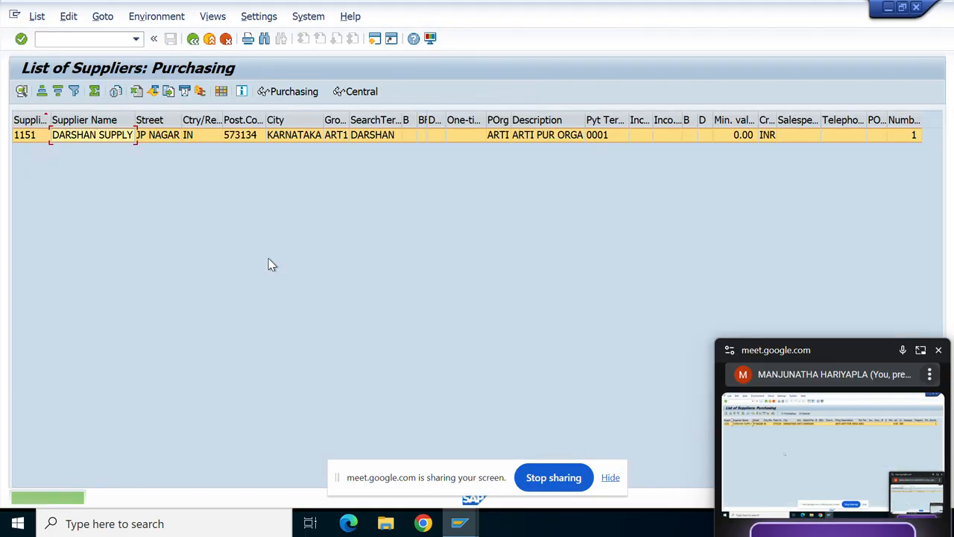
pyautogui.click(194, 41)
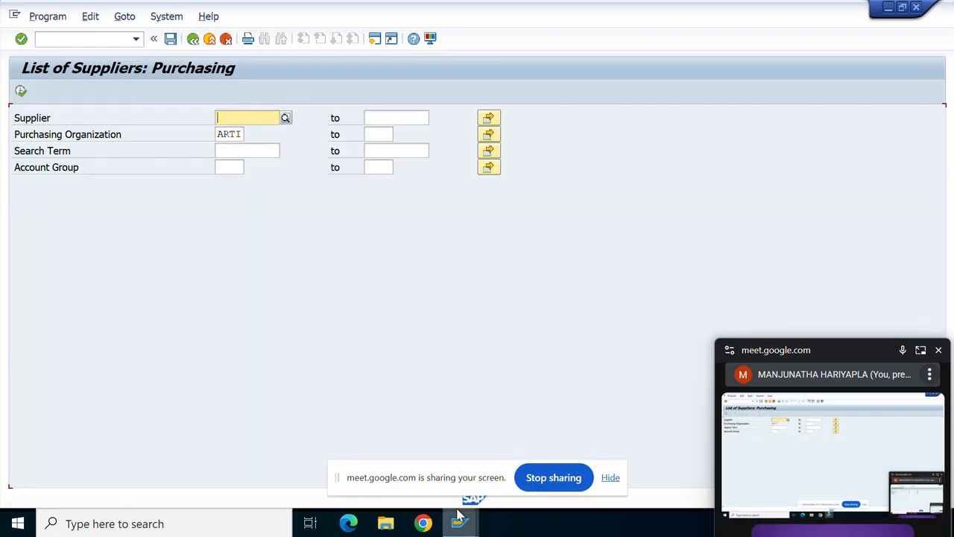
# Step: Close the open purchase order, Purchasing Documents per Supplier, Materials List, View: Navigation and surplus SAP Easy Access sessions
pyautogui.moveTo(457, 517)
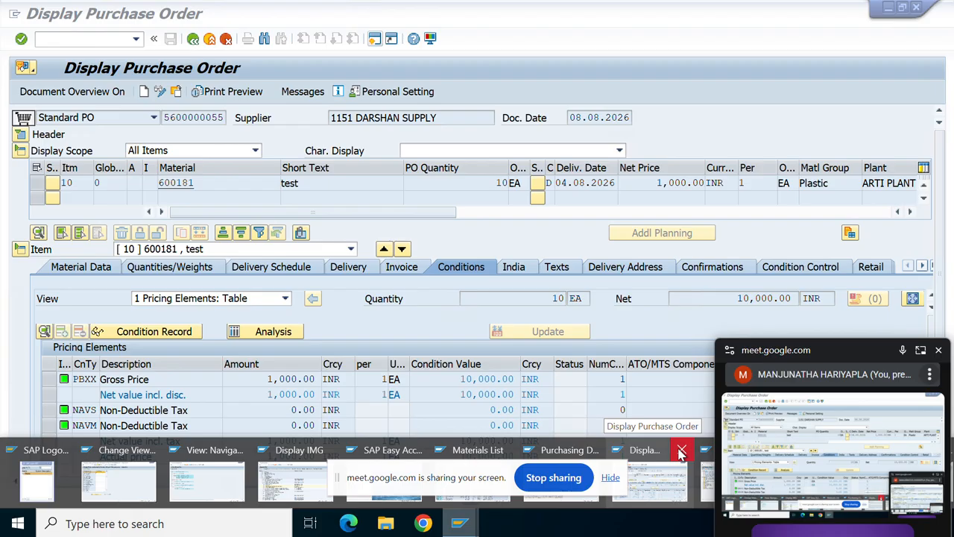
pyautogui.click(680, 452)
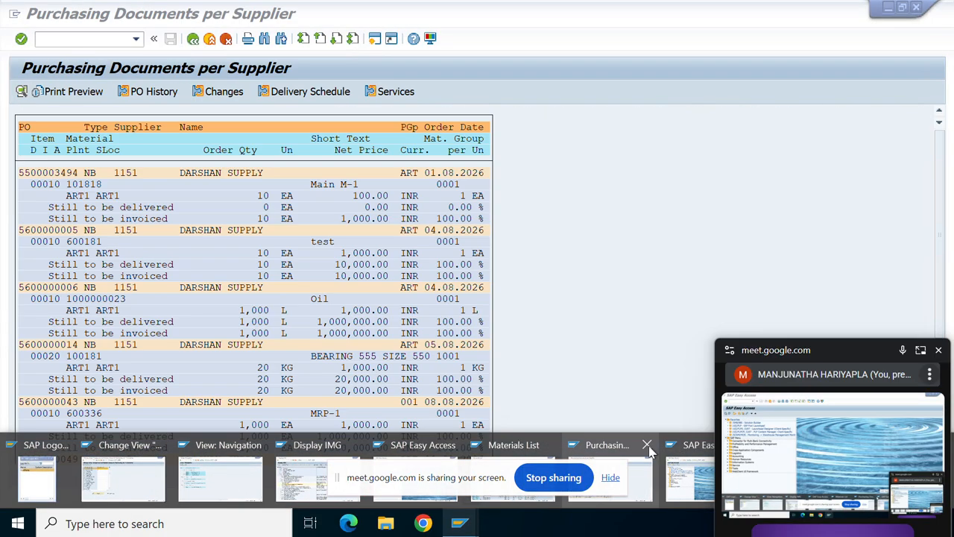
pyautogui.click(596, 444)
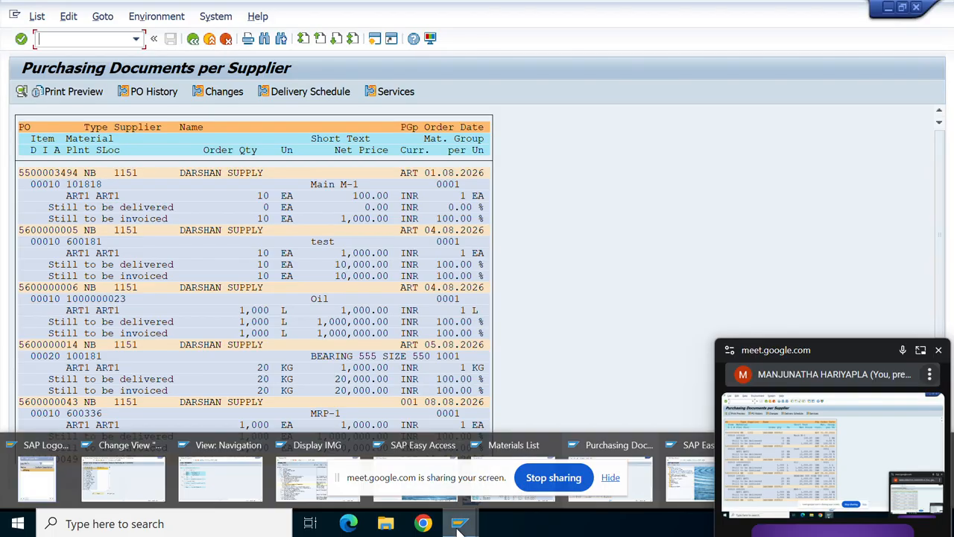
pyautogui.click(646, 445)
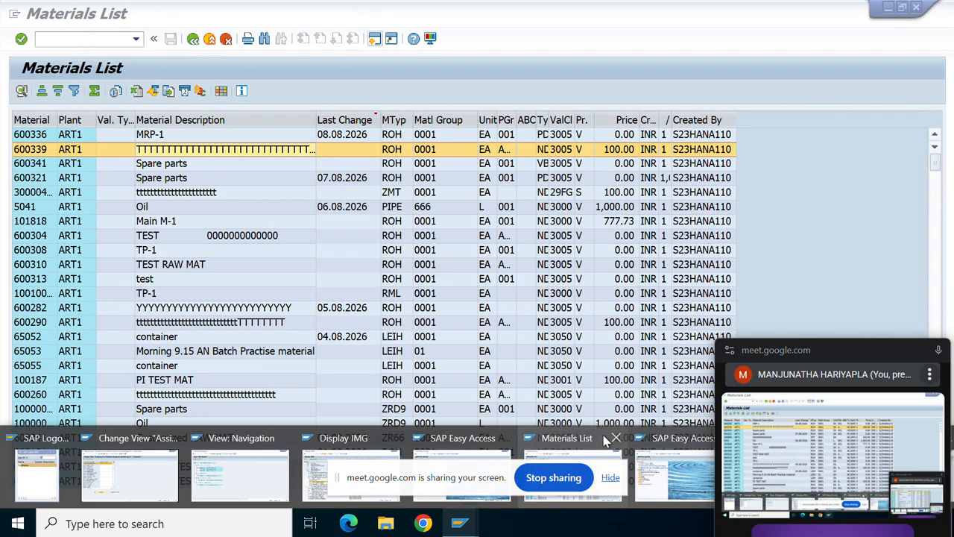
pyautogui.click(615, 440)
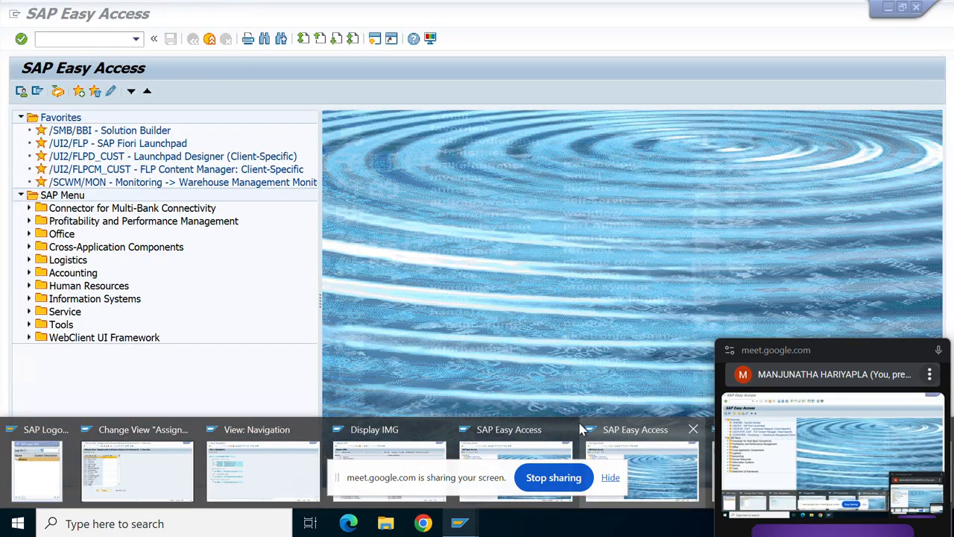
pyautogui.click(570, 430)
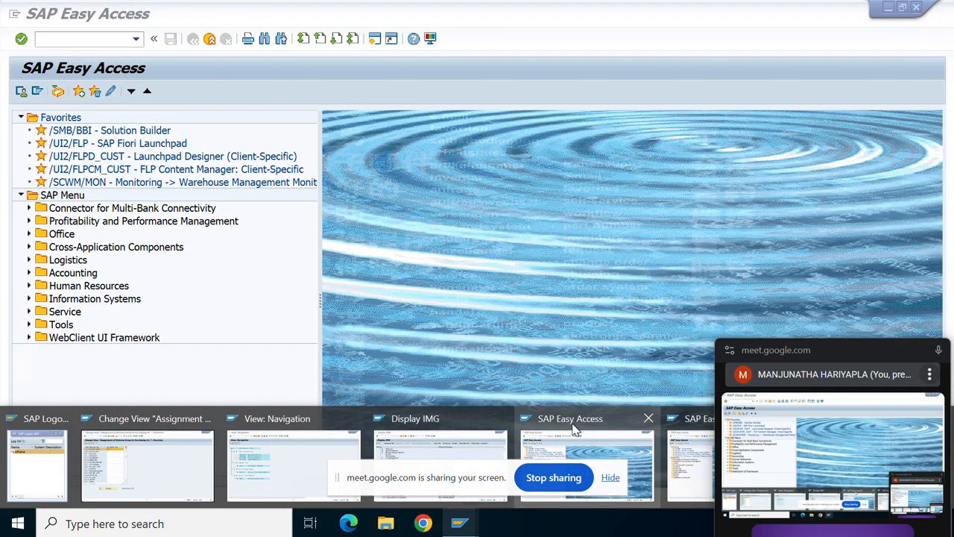
pyautogui.click(648, 419)
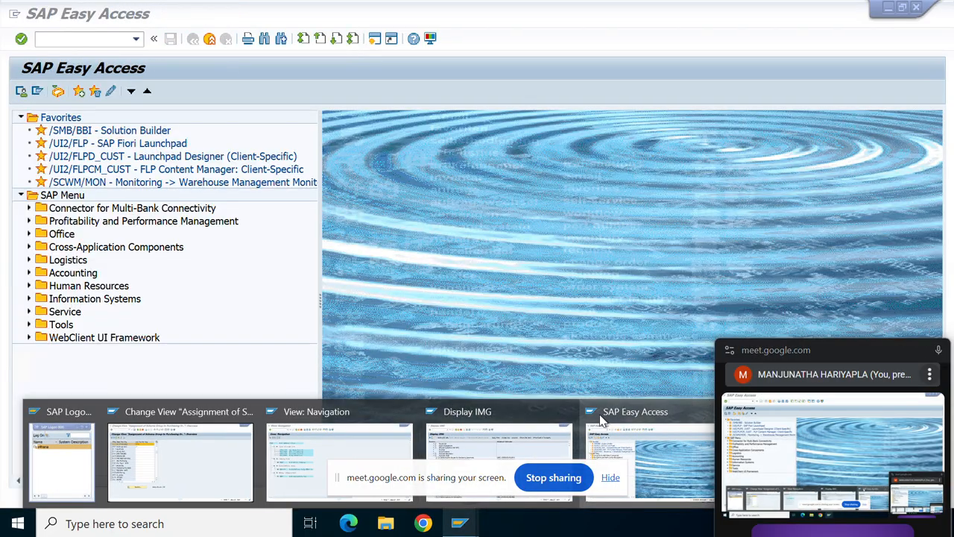
pyautogui.moveTo(351, 453)
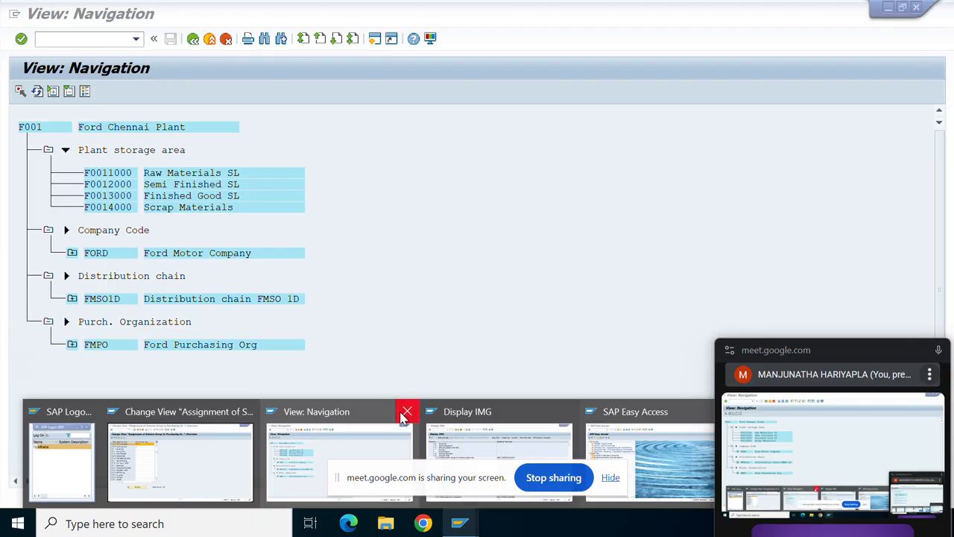
pyautogui.click(406, 412)
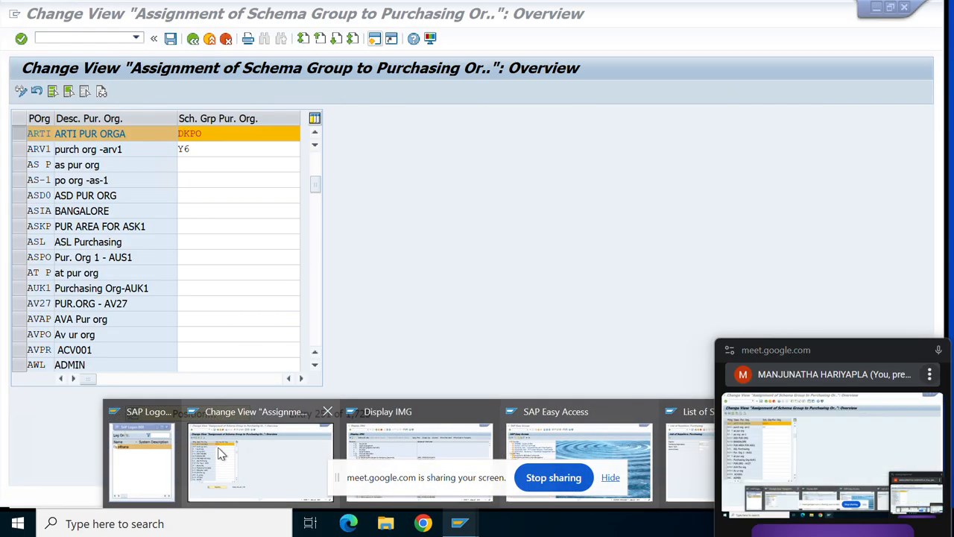
# Step: Leave the schema group assignment view and open Determine Calculation Schema for Standard Purchase Orders under Define Schema Determination
pyautogui.click(221, 453)
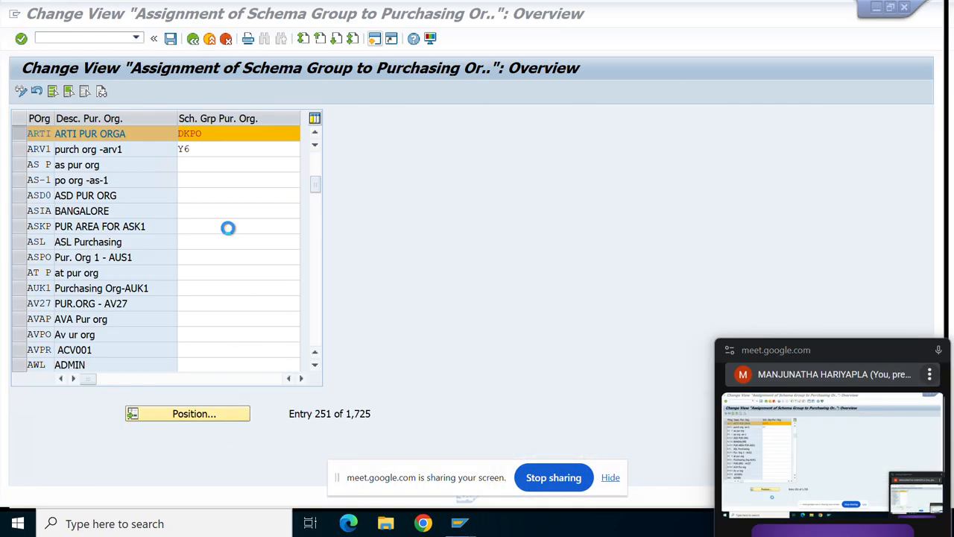
pyautogui.click(195, 41)
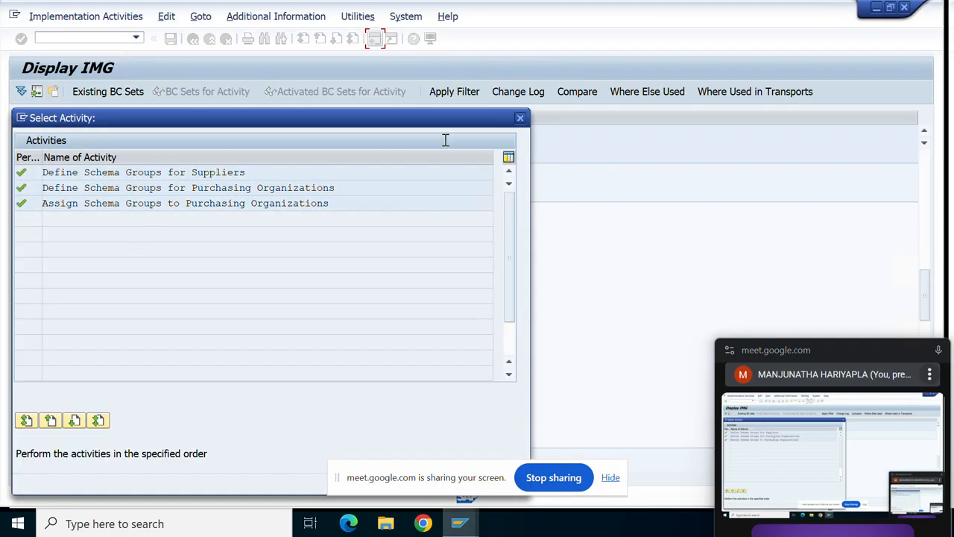
pyautogui.click(518, 120)
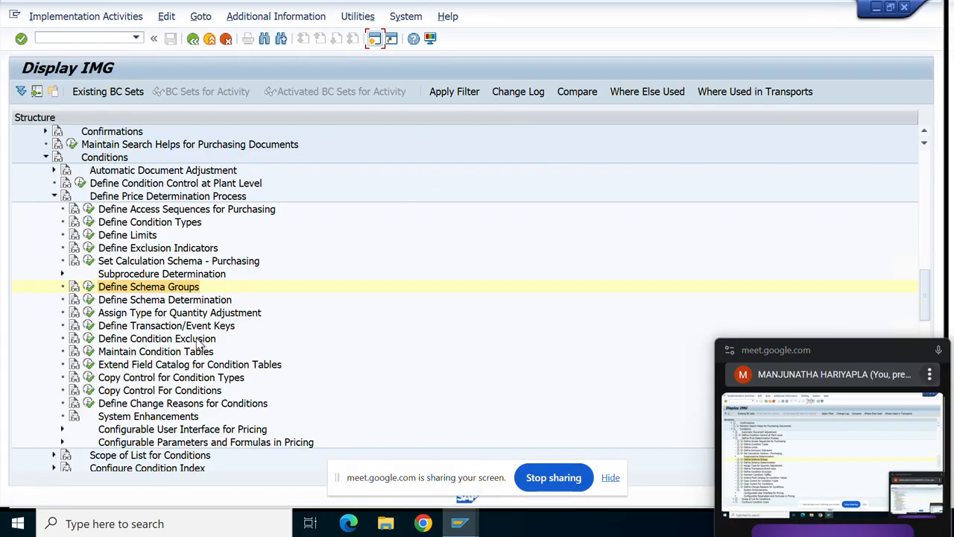
pyautogui.click(89, 299)
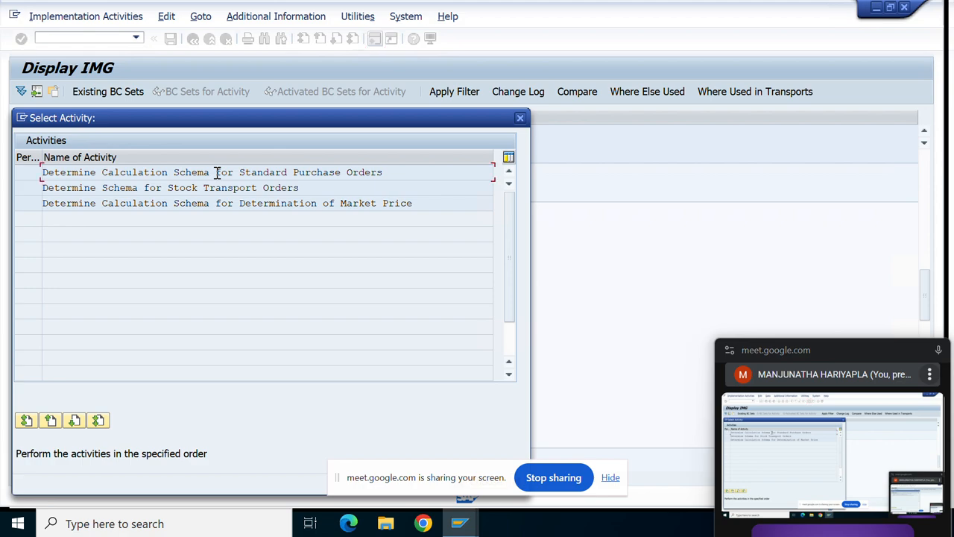
pyautogui.doubleClick(218, 172)
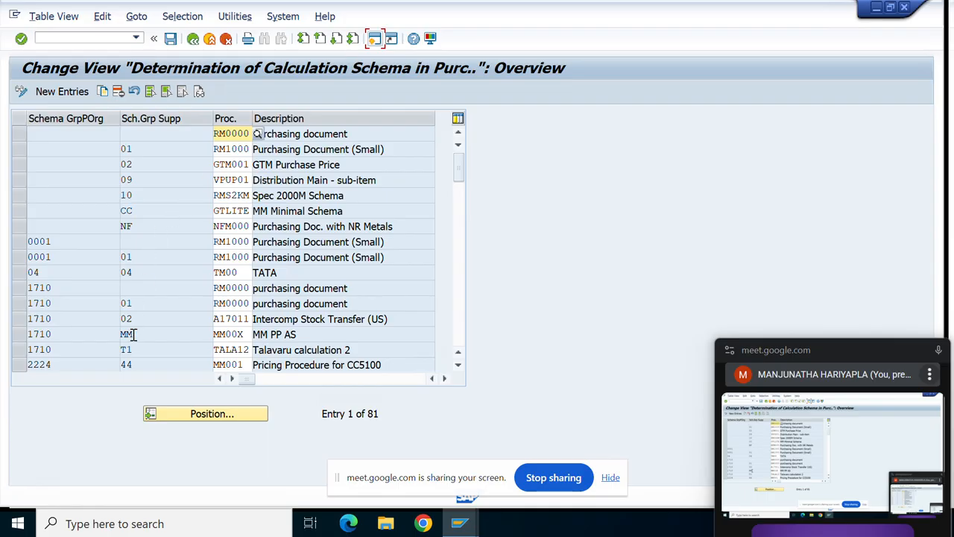
# Step: Add a schema determination entry with purchasing organization schema group DKPO, supplier schema group DK and procedure DK0000
pyautogui.click(58, 92)
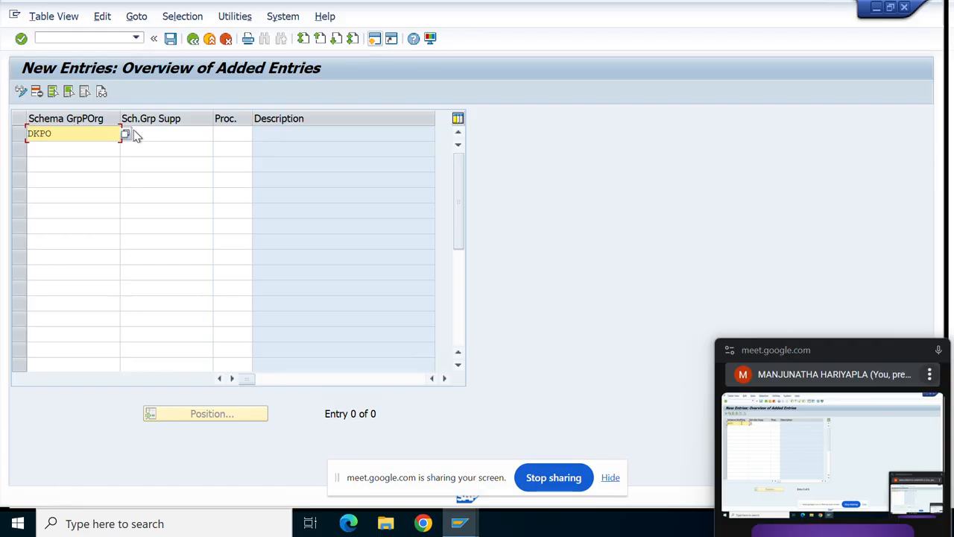
pyautogui.click(169, 134)
pyautogui.write('DK')
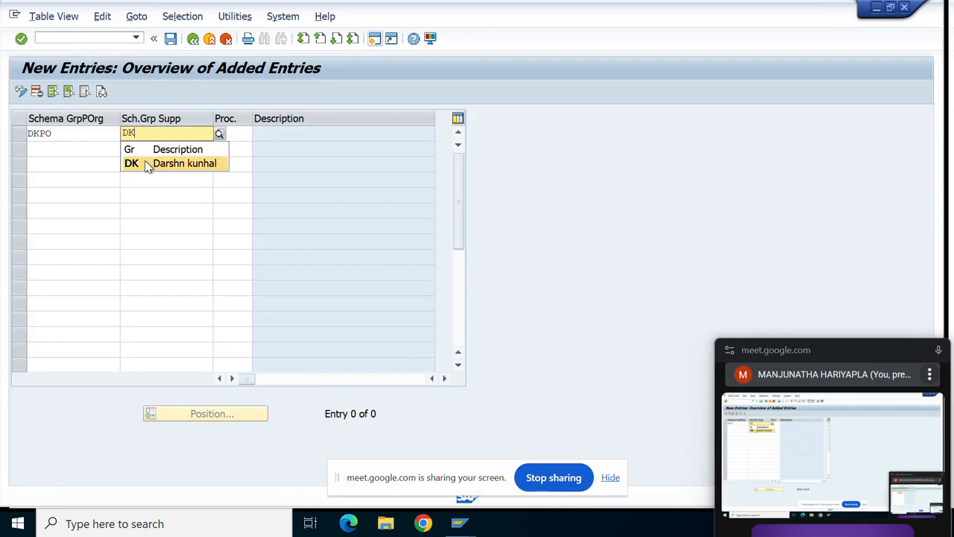
pyautogui.click(145, 162)
pyautogui.click(241, 133)
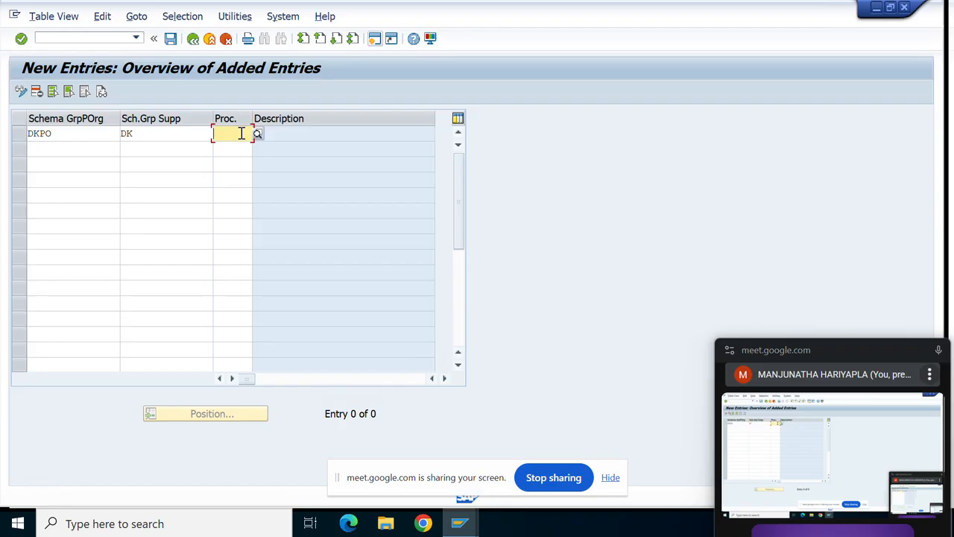
pyautogui.write('DK')
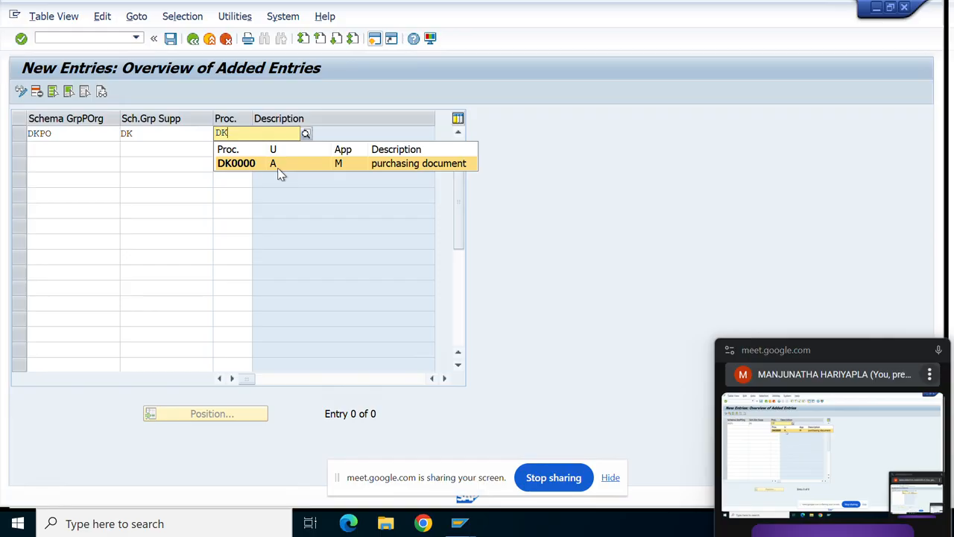
pyautogui.click(280, 164)
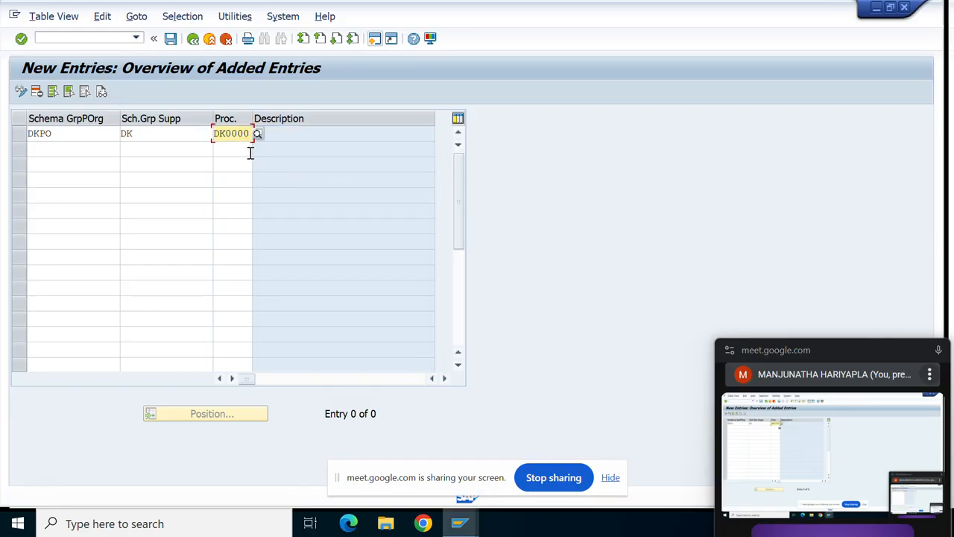
pyautogui.press('Return')
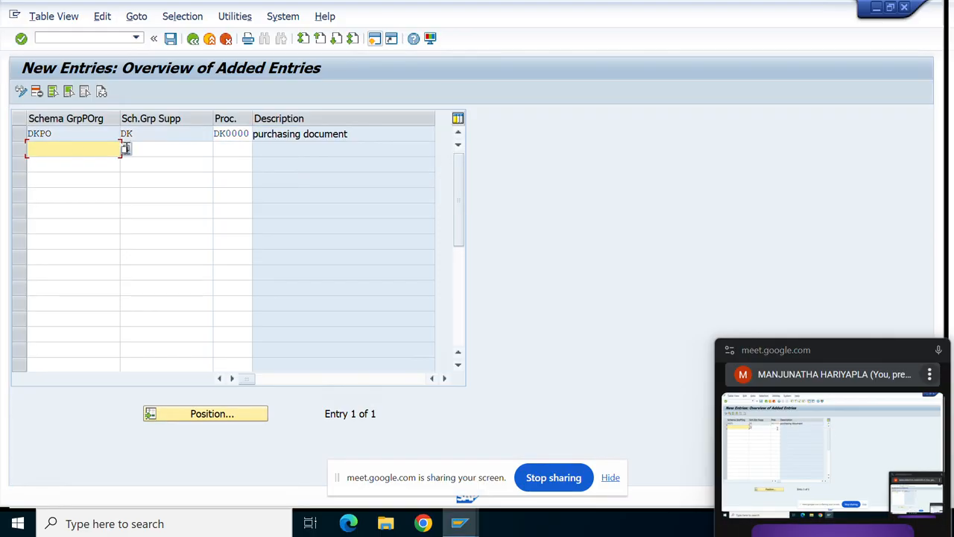
# Step: Save the new schema determination entry to the proposed customizing request "Manufacturing plant"
pyautogui.click(20, 134)
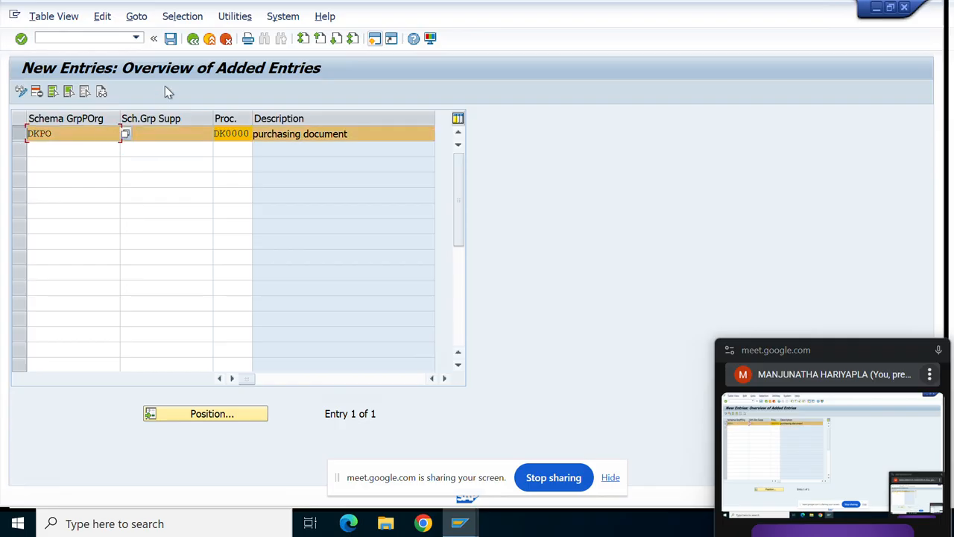
pyautogui.click(170, 38)
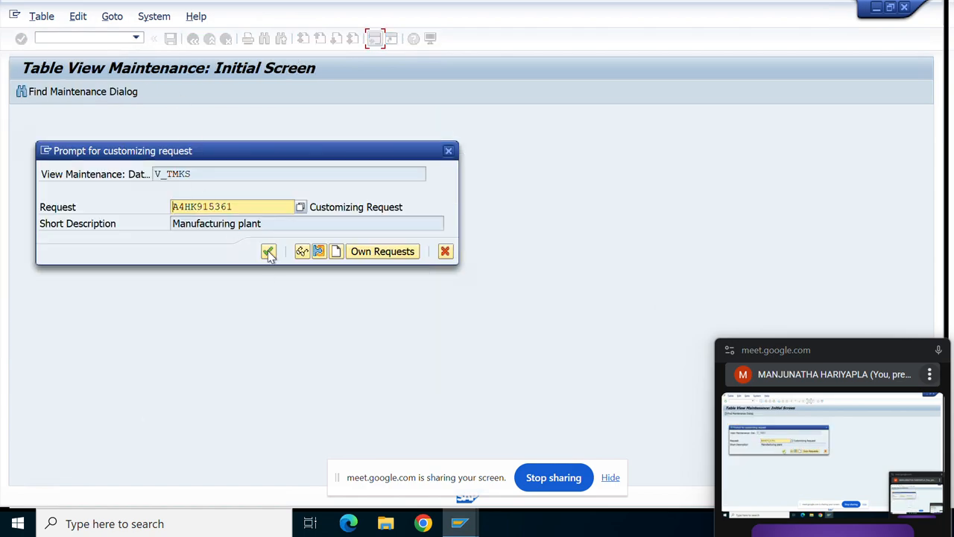
pyautogui.click(269, 252)
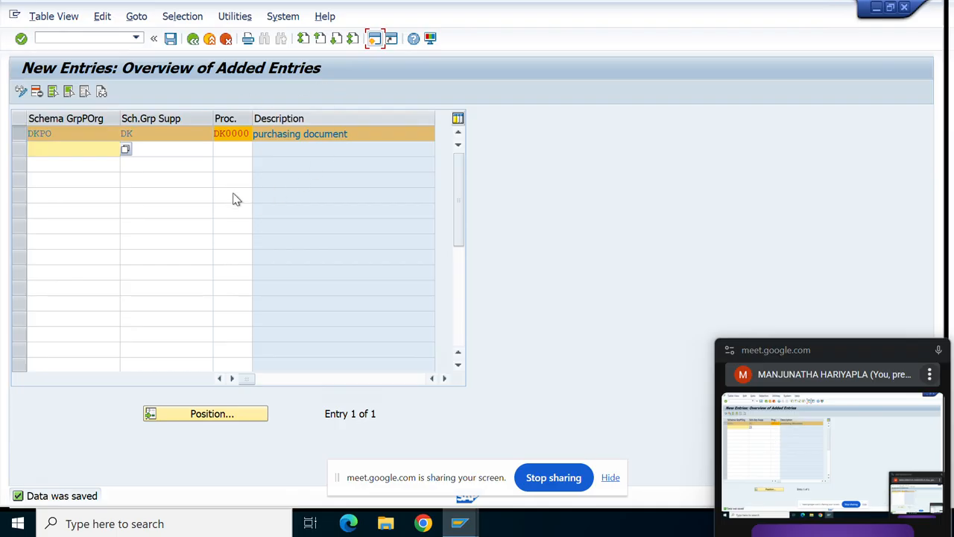
# Step: Leave the schema determination views and open Set Calculation Schema - Purchasing under Define Price Determination Process
pyautogui.click(193, 40)
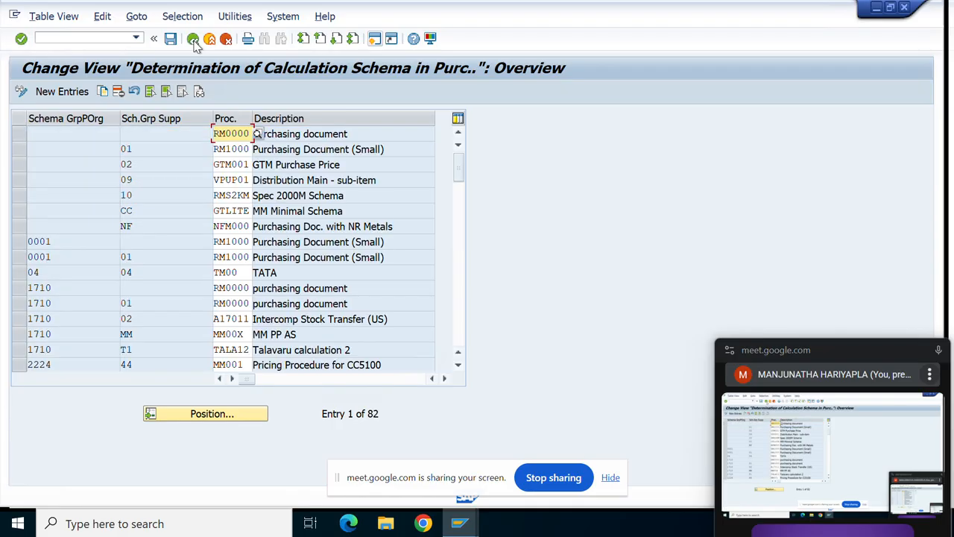
pyautogui.click(193, 40)
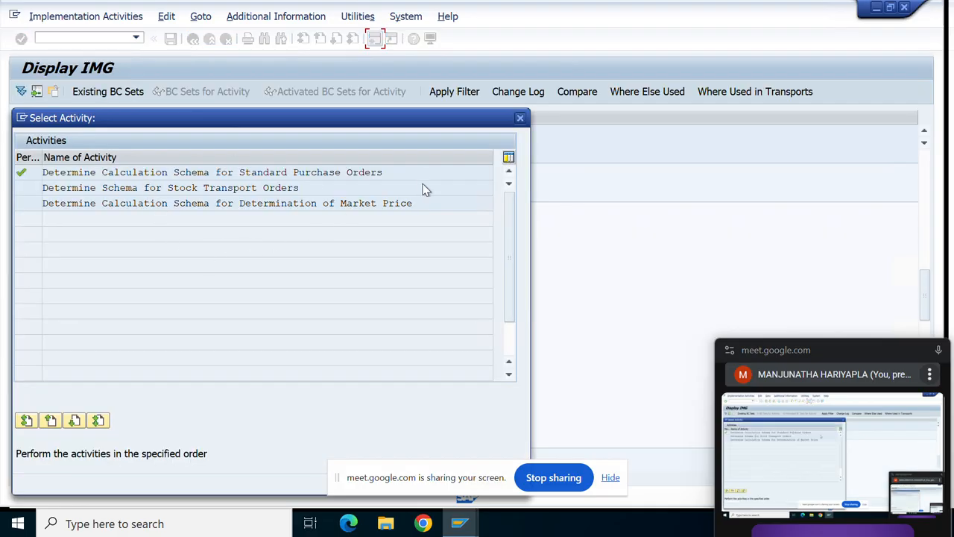
pyautogui.click(522, 124)
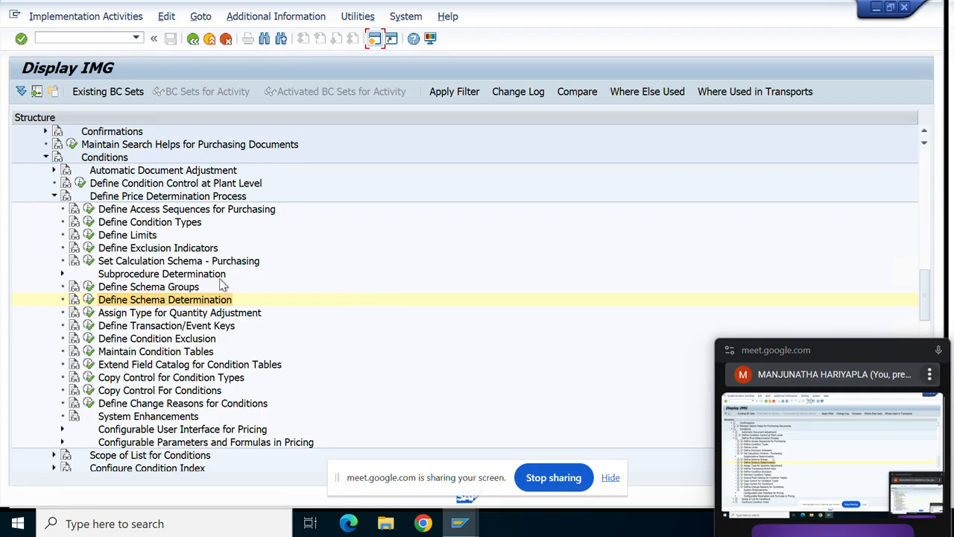
pyautogui.click(88, 265)
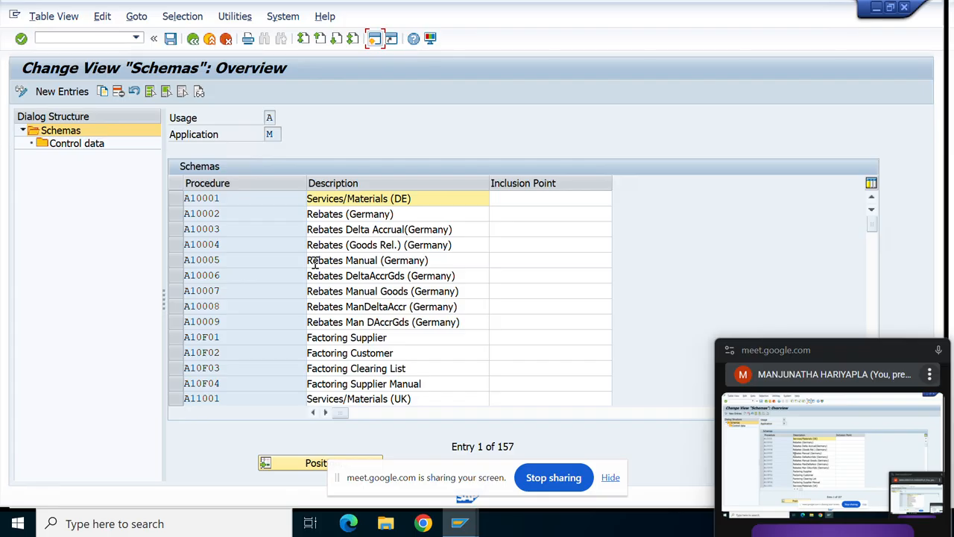
# Step: Find procedure DK0000 in the schema overview and open its control data
pyautogui.click(299, 462)
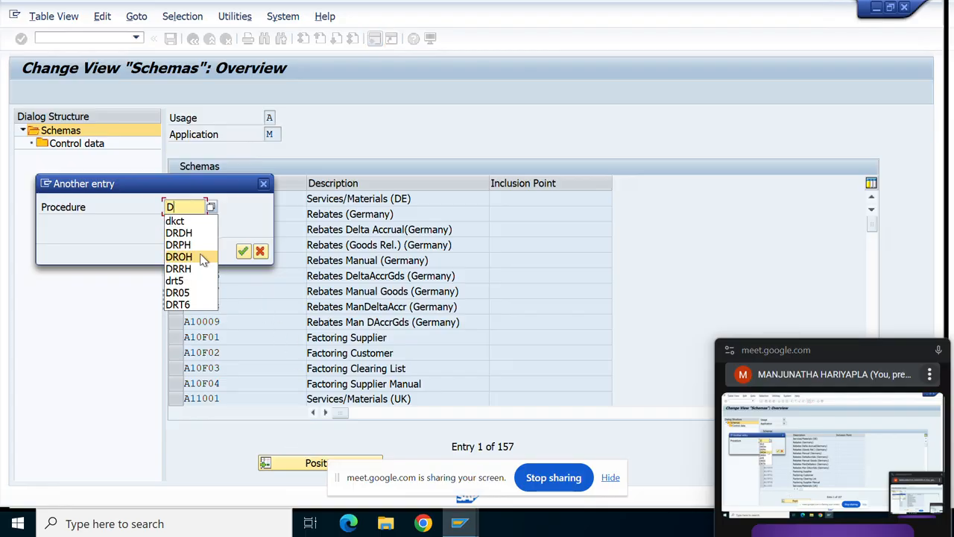
pyautogui.write('K0000')
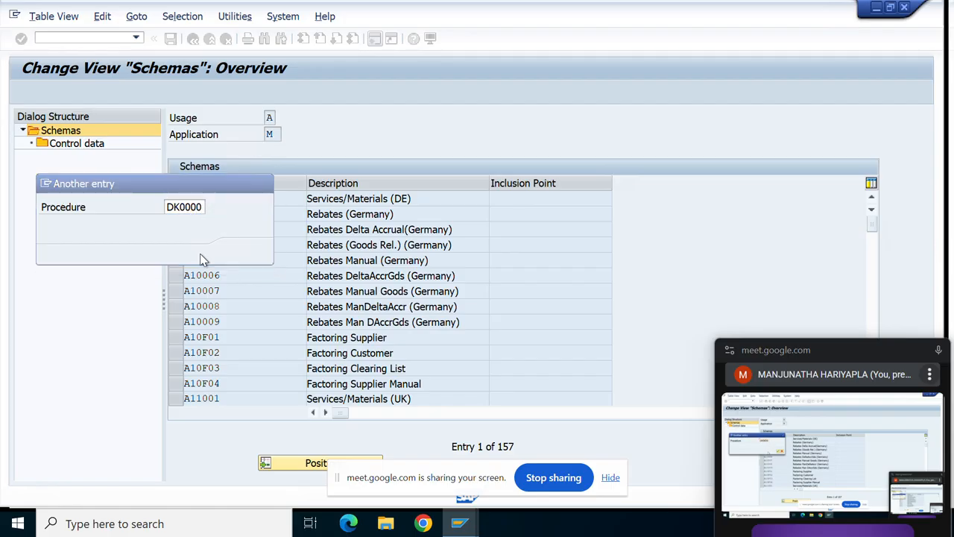
pyautogui.press('Return')
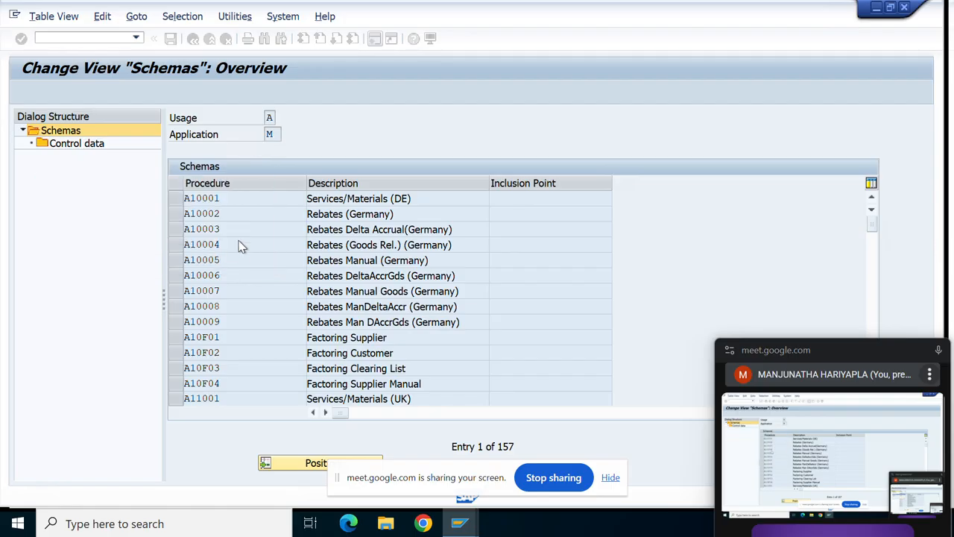
pyautogui.click(175, 200)
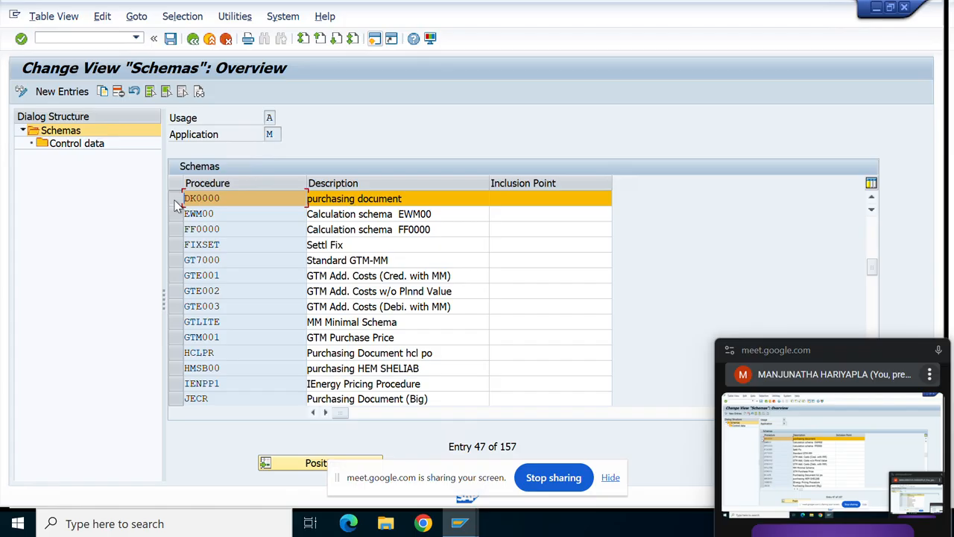
pyautogui.doubleClick(78, 144)
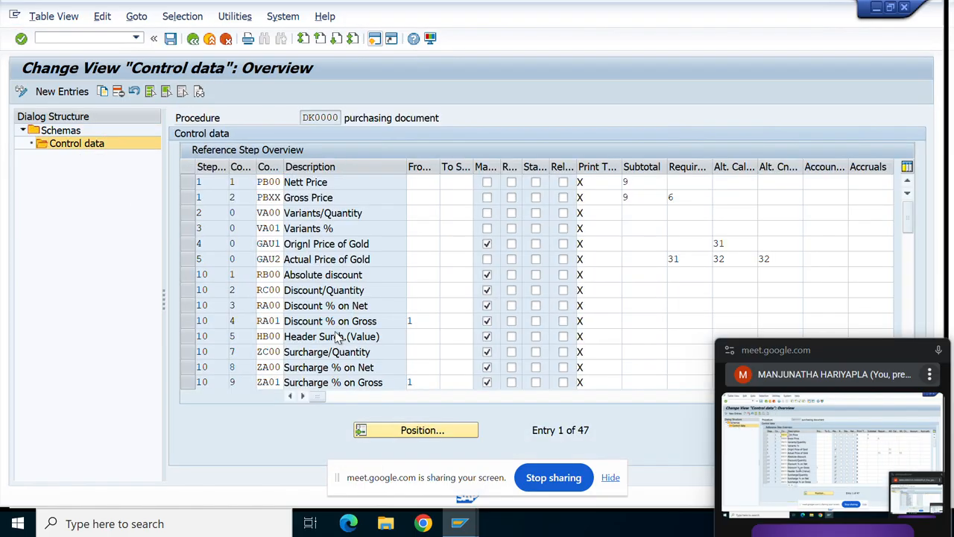
# Step: Examine the condition steps in the DK0000 control data through to the last one, Border crossing value
pyautogui.scroll(-3, 336, 337)
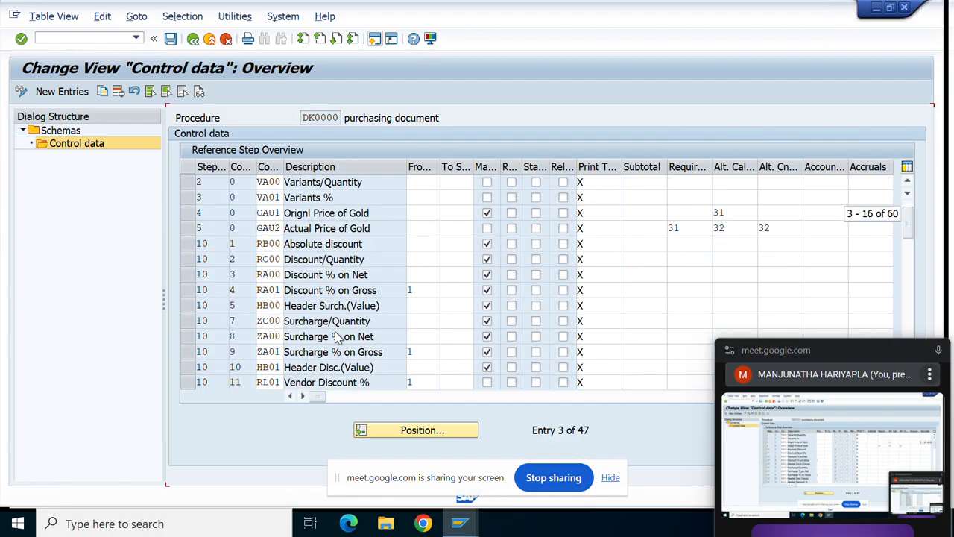
pyautogui.scroll(-5, 336, 336)
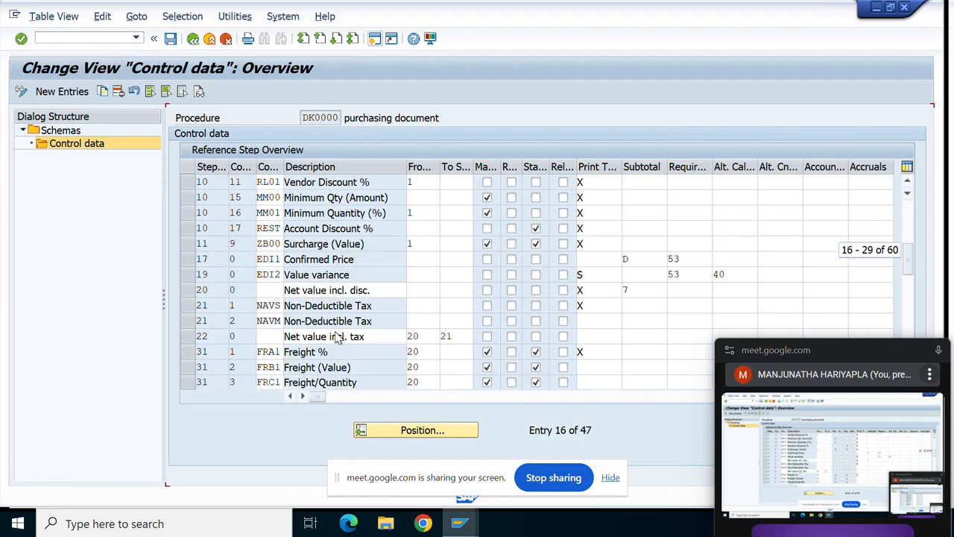
pyautogui.scroll(-3, 336, 336)
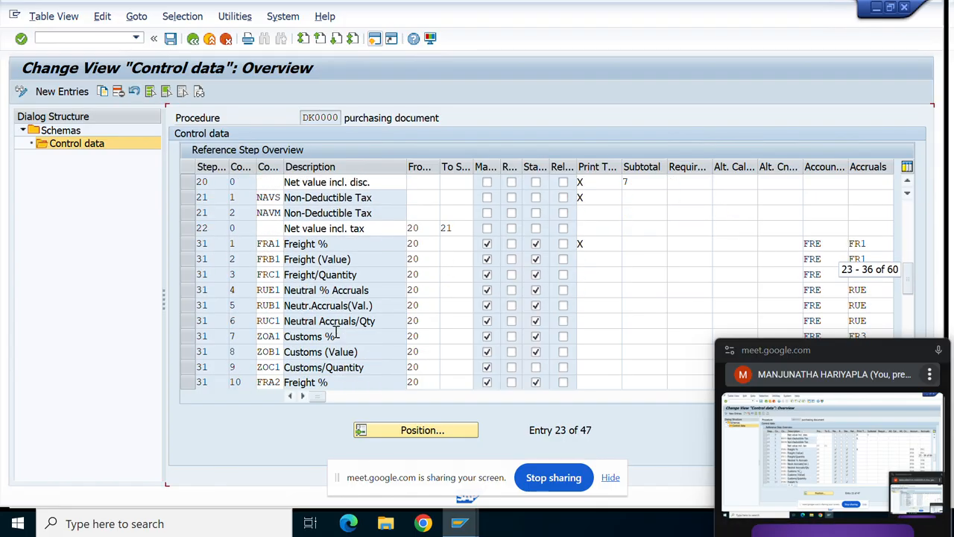
pyautogui.scroll(-5, 336, 336)
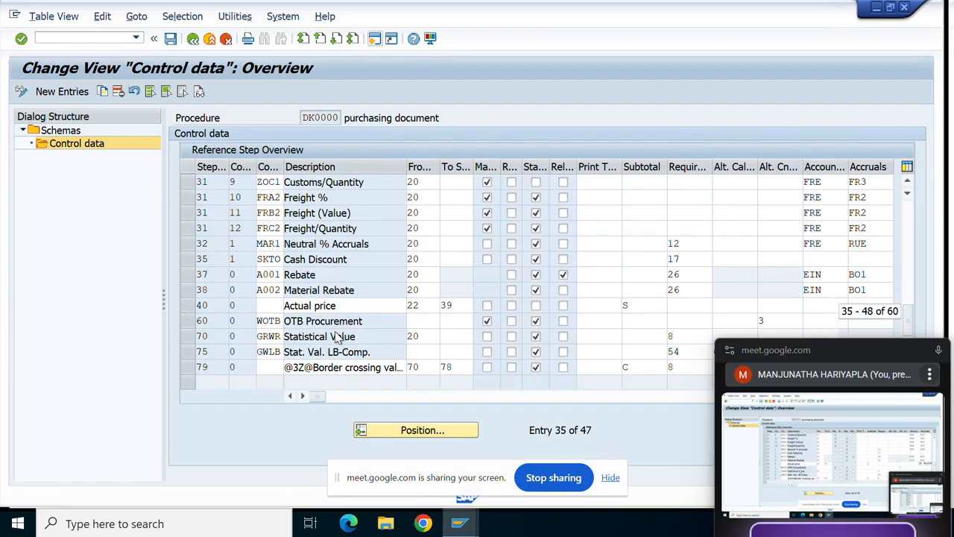
pyautogui.scroll(-1, 334, 330)
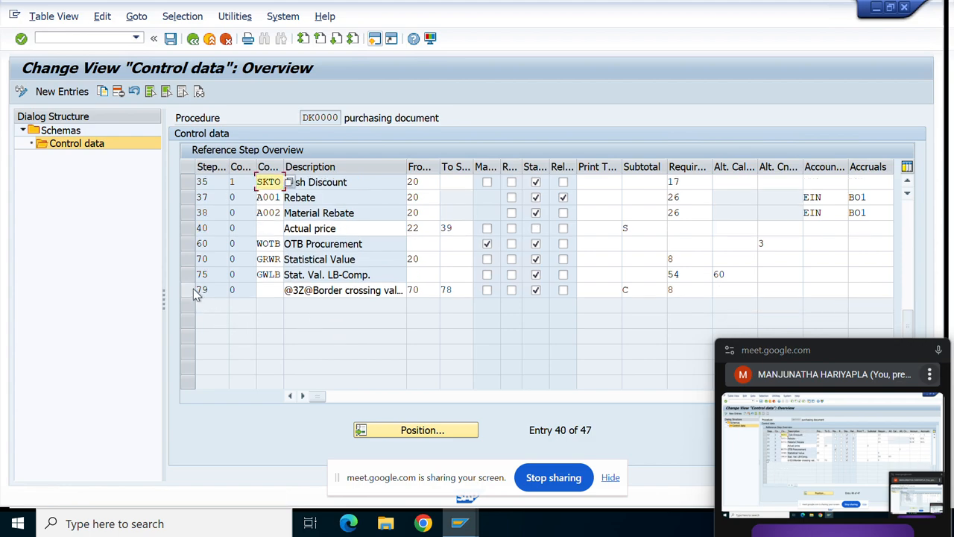
pyautogui.click(188, 290)
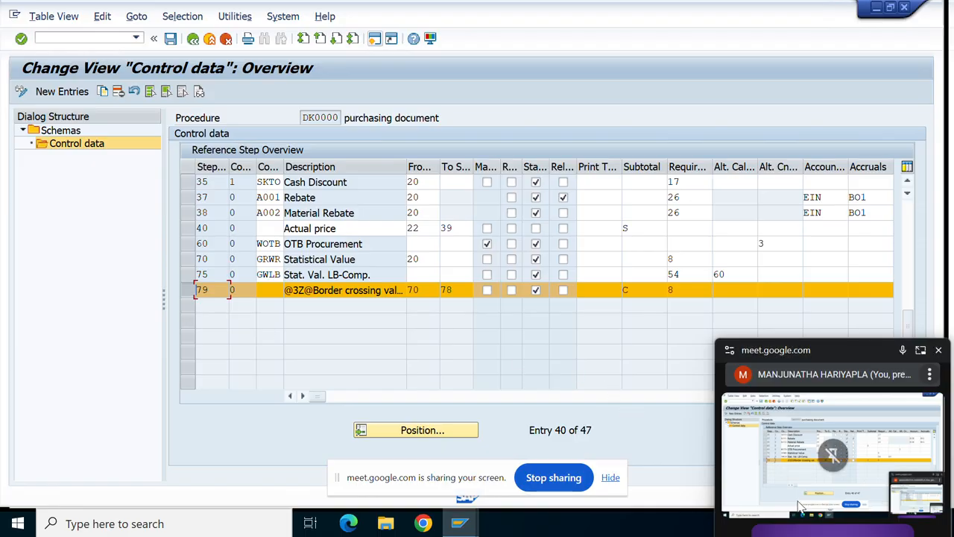
pyautogui.moveTo(763, 352); pyautogui.dragTo(714, 112)
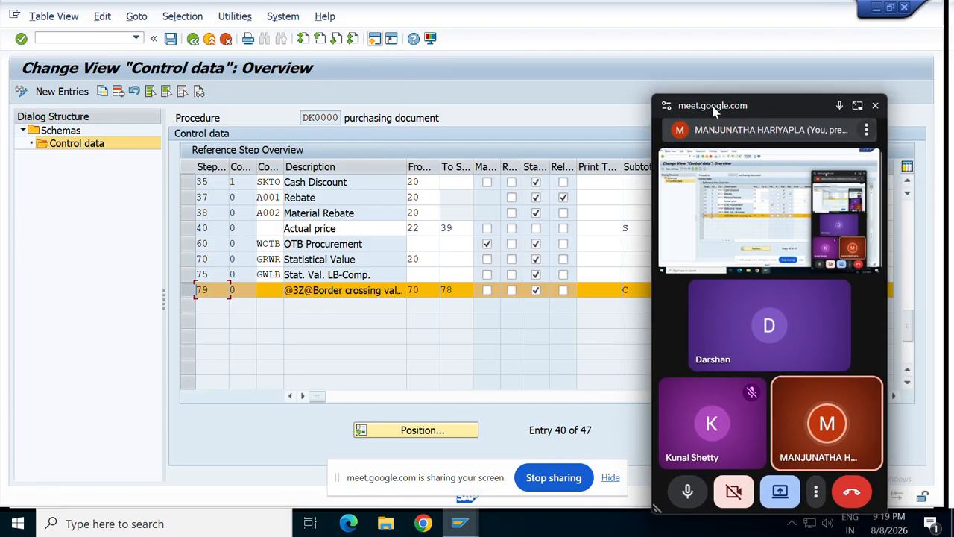
pyautogui.click(687, 492)
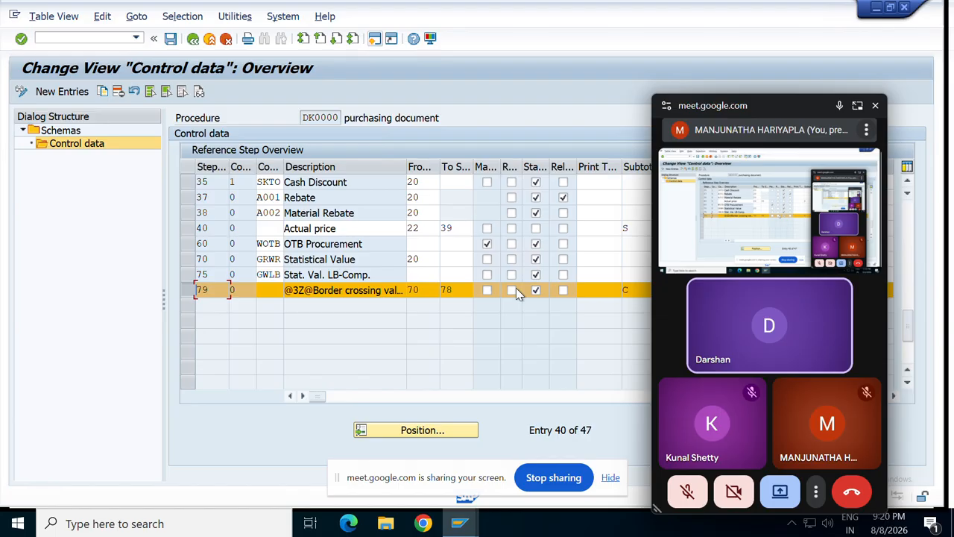
pyautogui.click(687, 492)
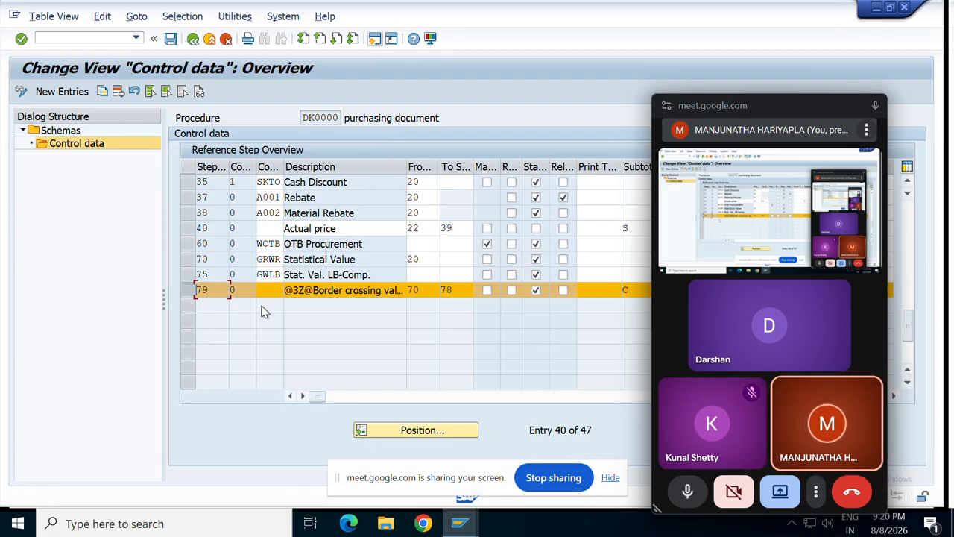
# Step: Copy the A001 Rebate line of the DK0000 control data and set the copy's step number to 80
pyautogui.click(185, 199)
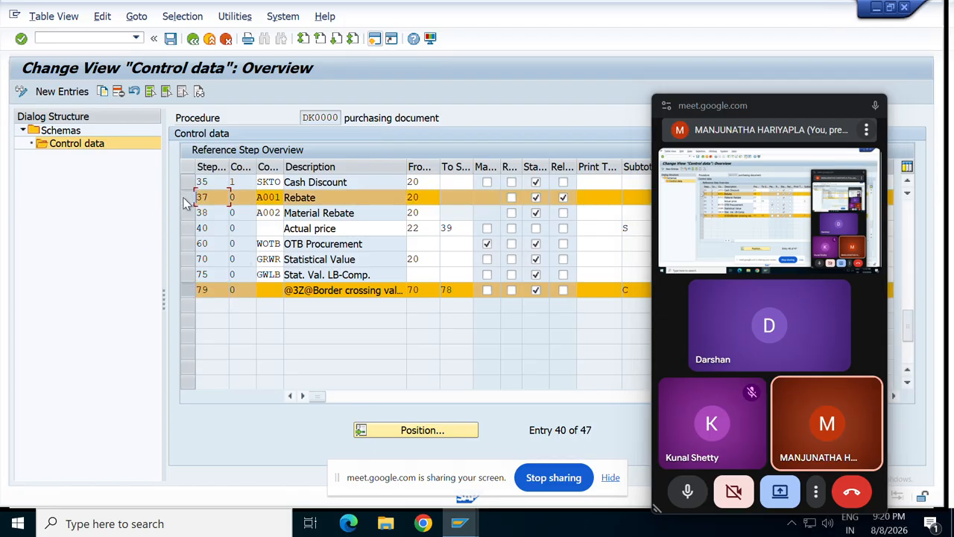
pyautogui.click(186, 291)
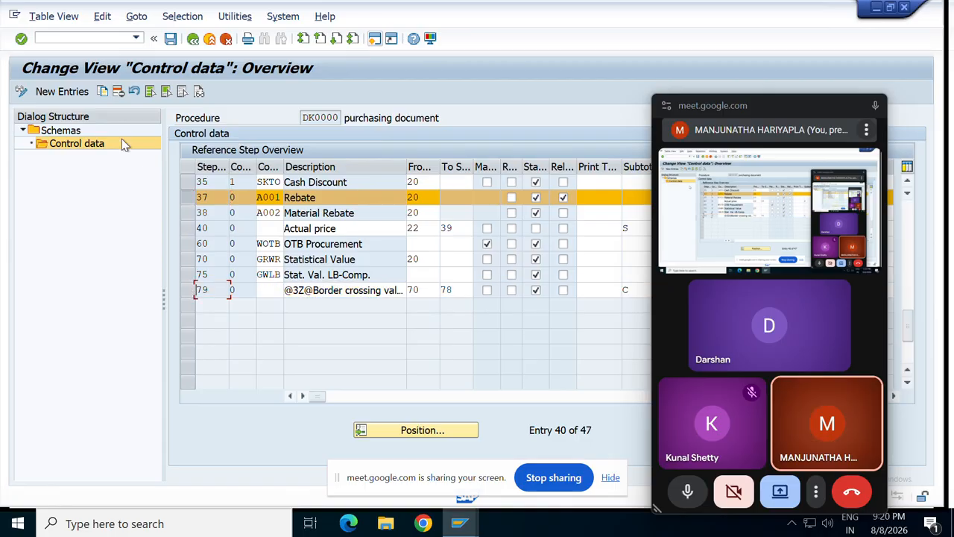
pyautogui.click(102, 92)
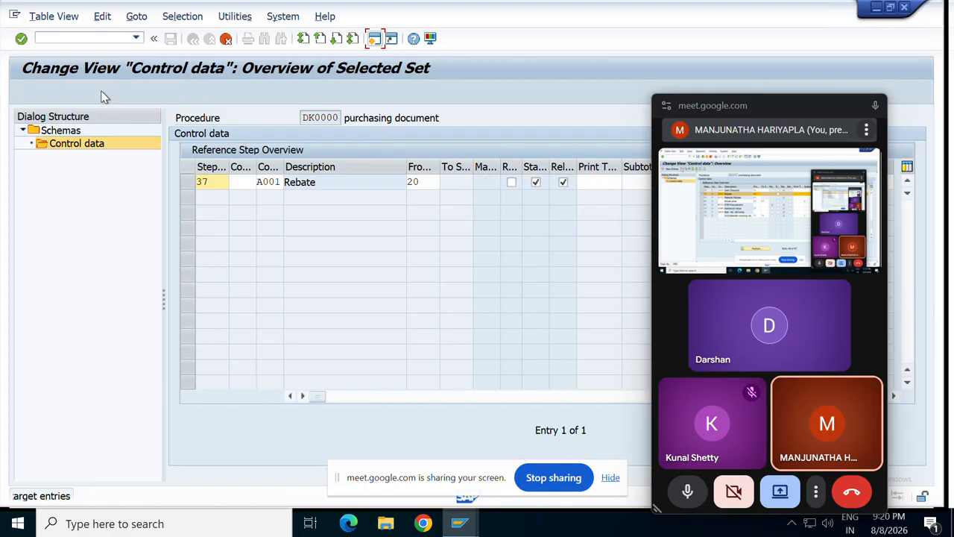
pyautogui.click(218, 181)
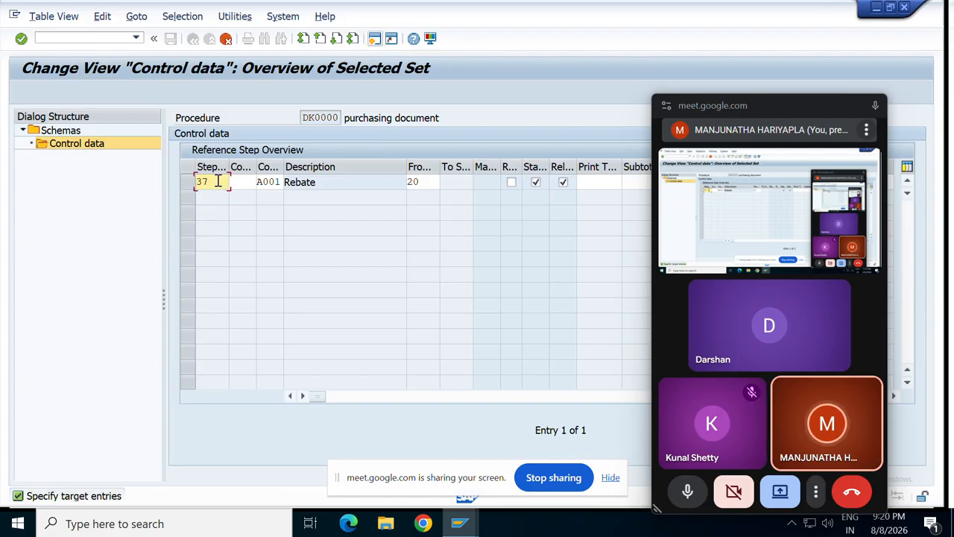
pyautogui.press('BackSpace')
pyautogui.press('BackSpace')
pyautogui.write('80')
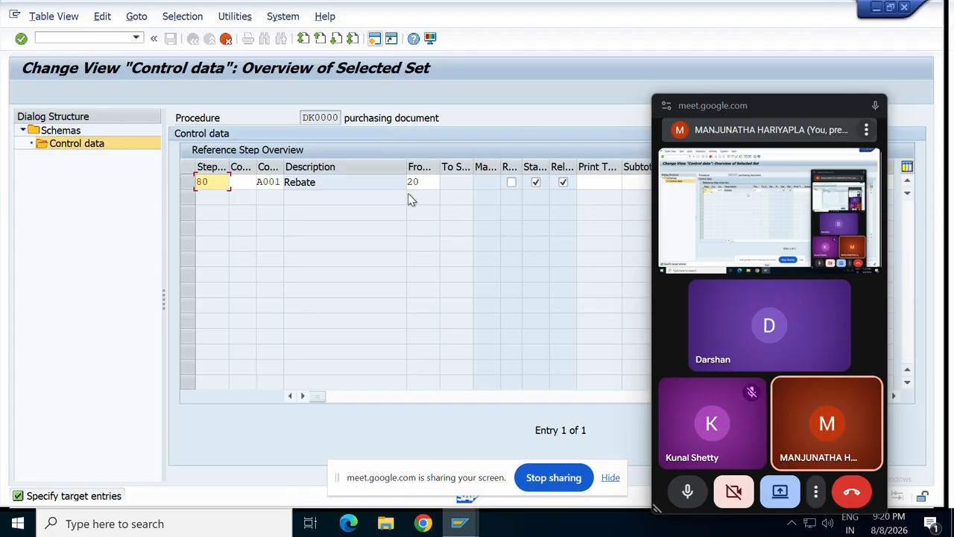
pyautogui.press('Return')
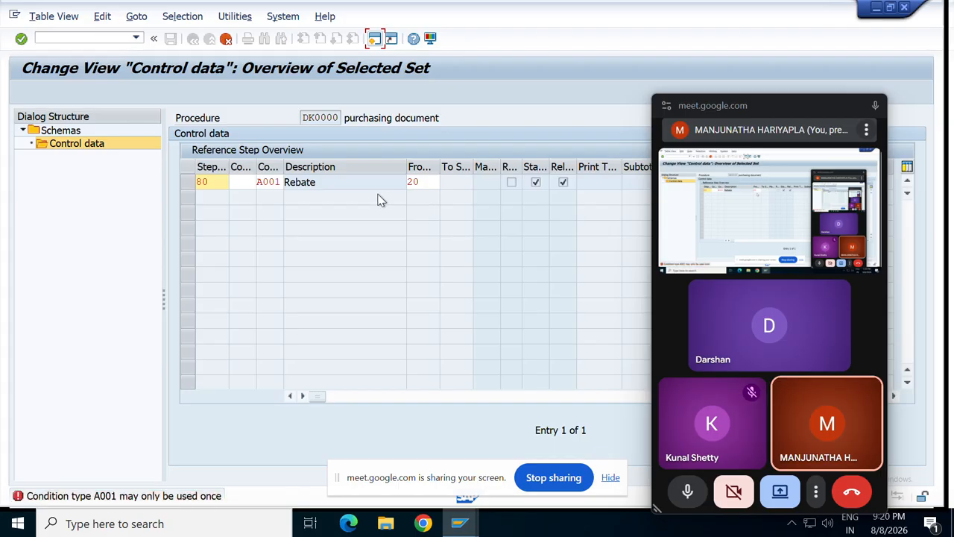
# Step: Replace the condition type of the copied step 80 line with DK00 (Nett Price TEST) from the condition type value list
pyautogui.click(280, 180)
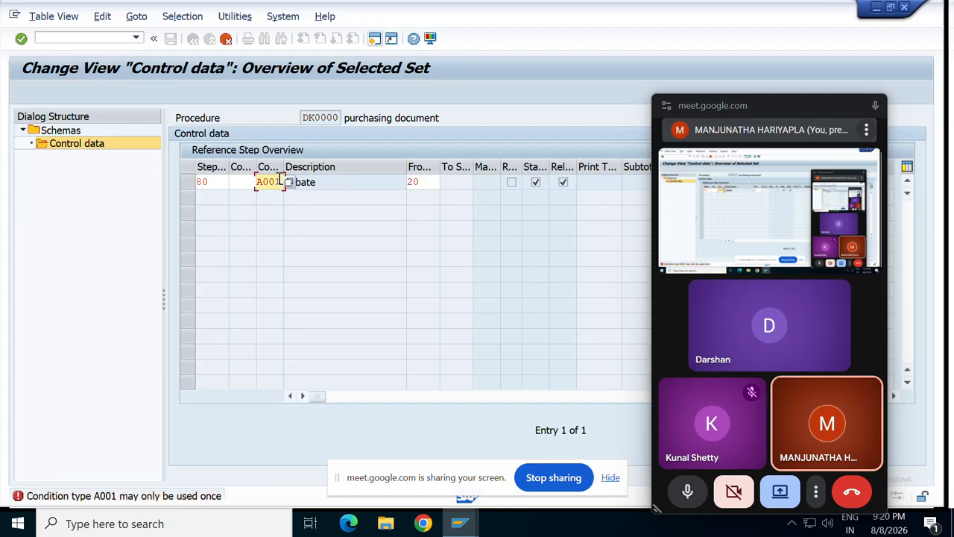
pyautogui.press('BackSpace')
pyautogui.press('BackSpace')
pyautogui.press('BackSpace')
pyautogui.press('BackSpace')
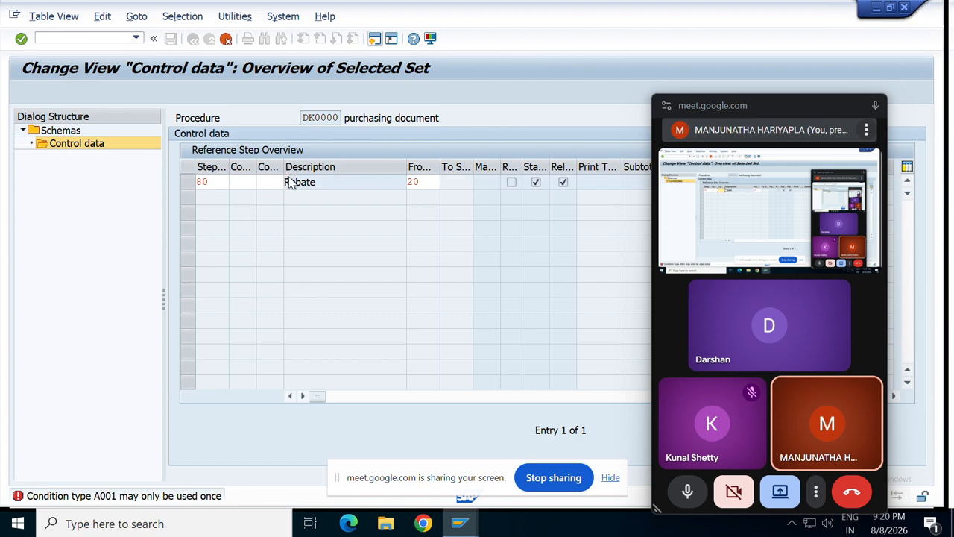
pyautogui.press('F4')
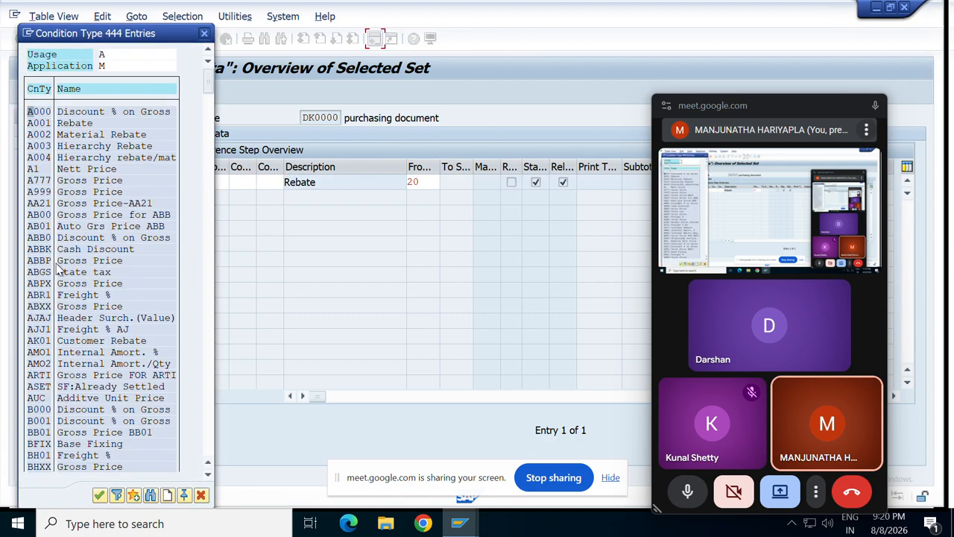
pyautogui.scroll(-1, 51, 289)
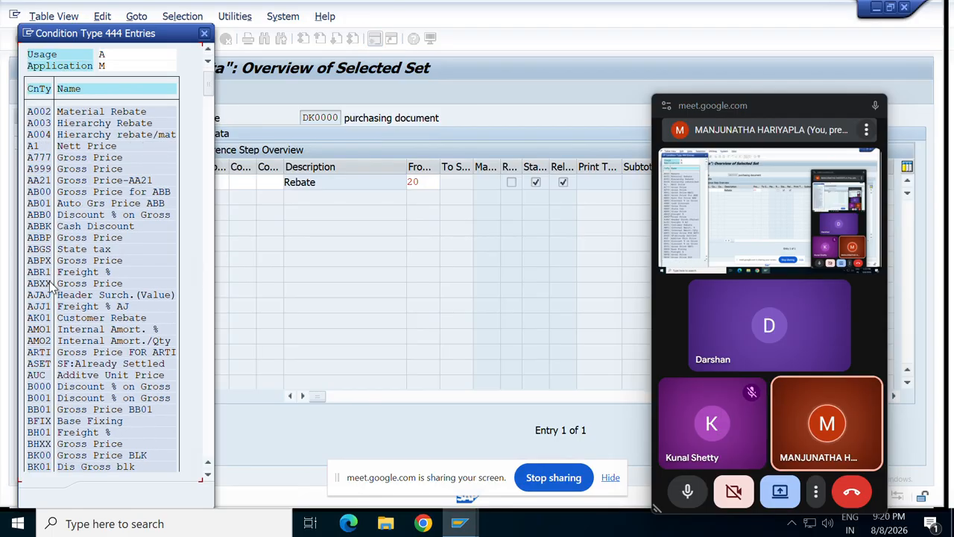
pyautogui.scroll(-4, 51, 289)
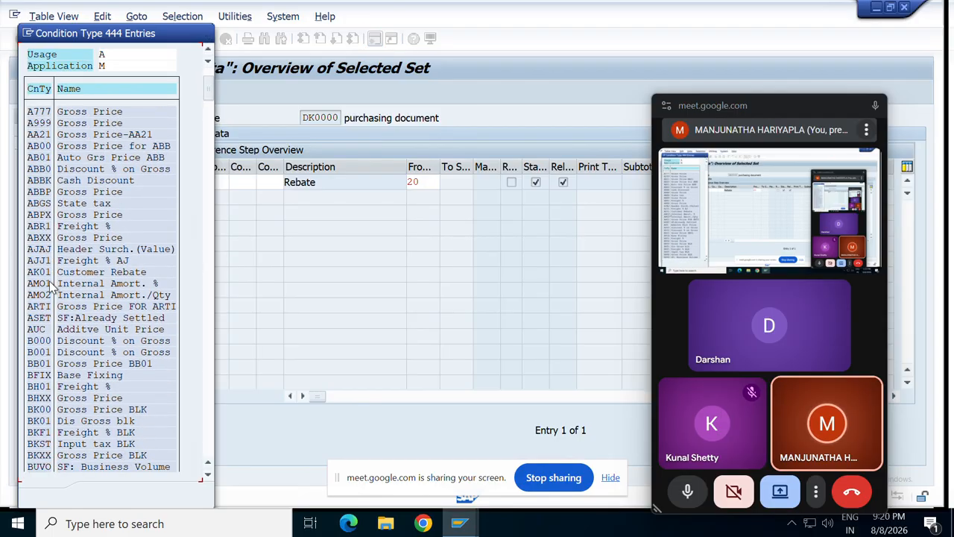
pyautogui.scroll(-5, 51, 289)
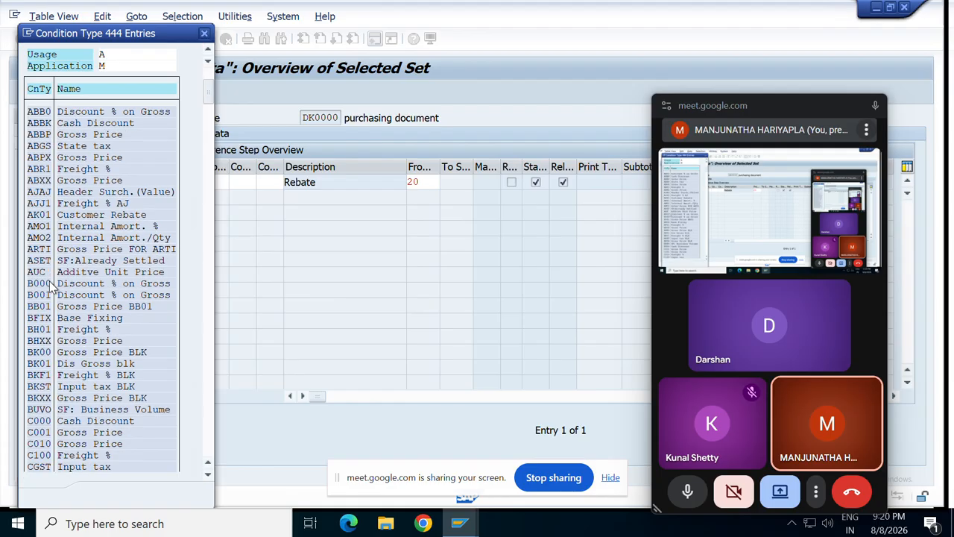
pyautogui.scroll(-5, 51, 289)
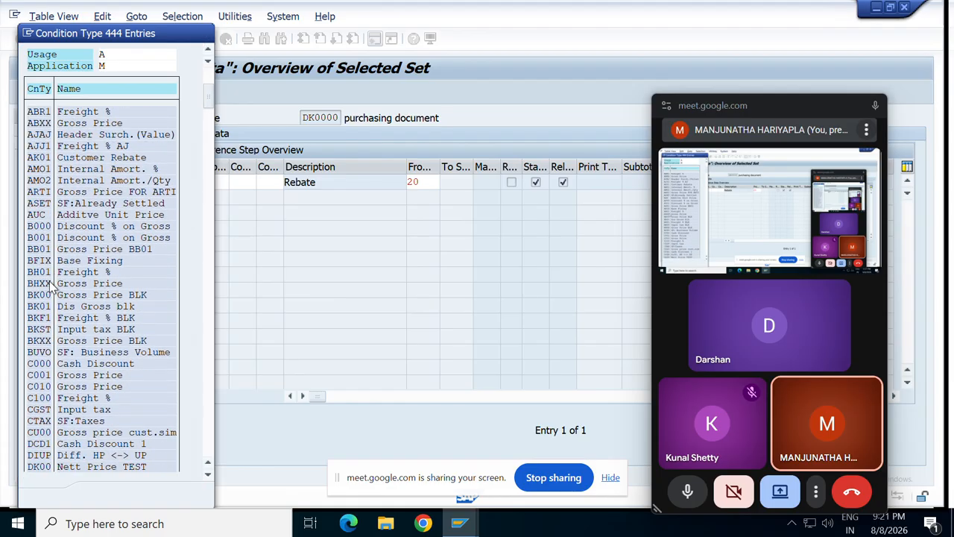
pyautogui.scroll(-5, 51, 289)
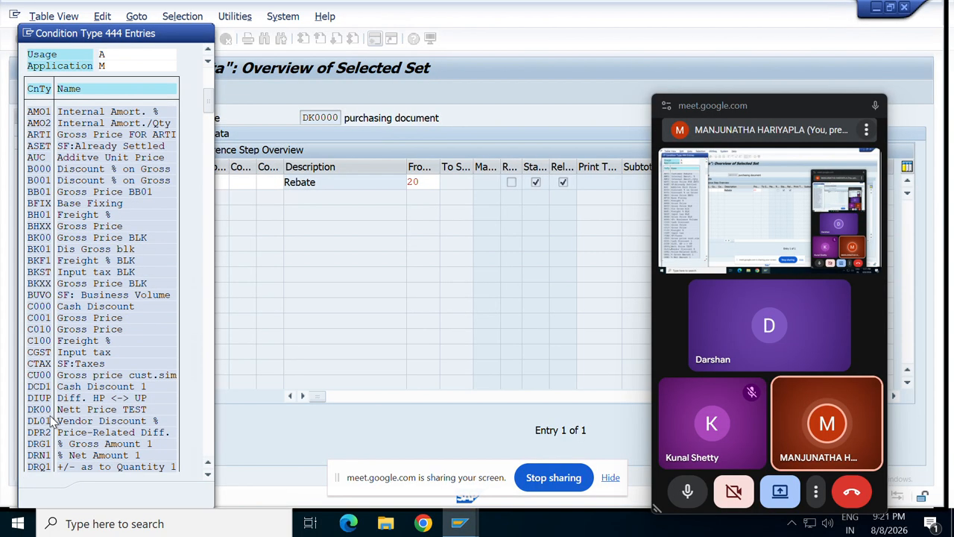
pyautogui.scroll(-5, 52, 422)
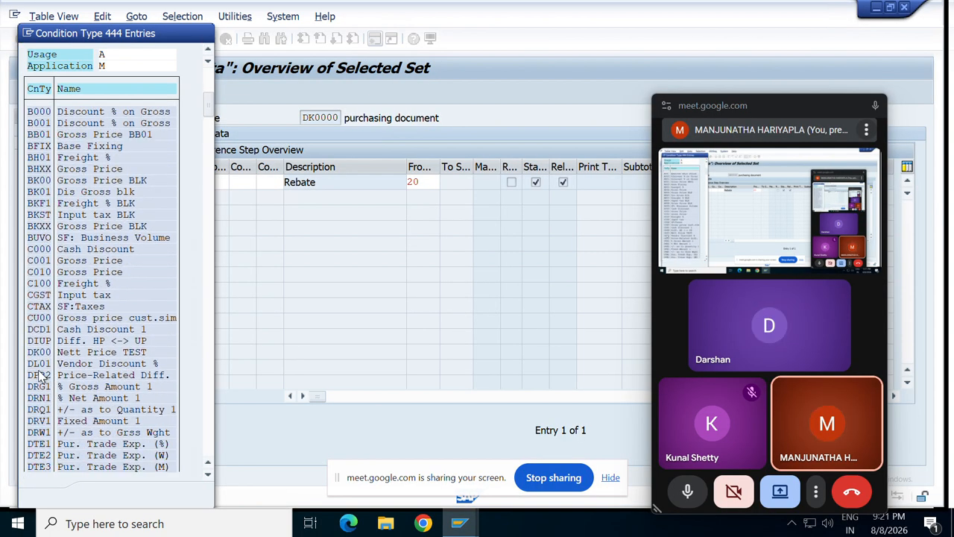
pyautogui.scroll(-1, 41, 375)
pyautogui.click(40, 375)
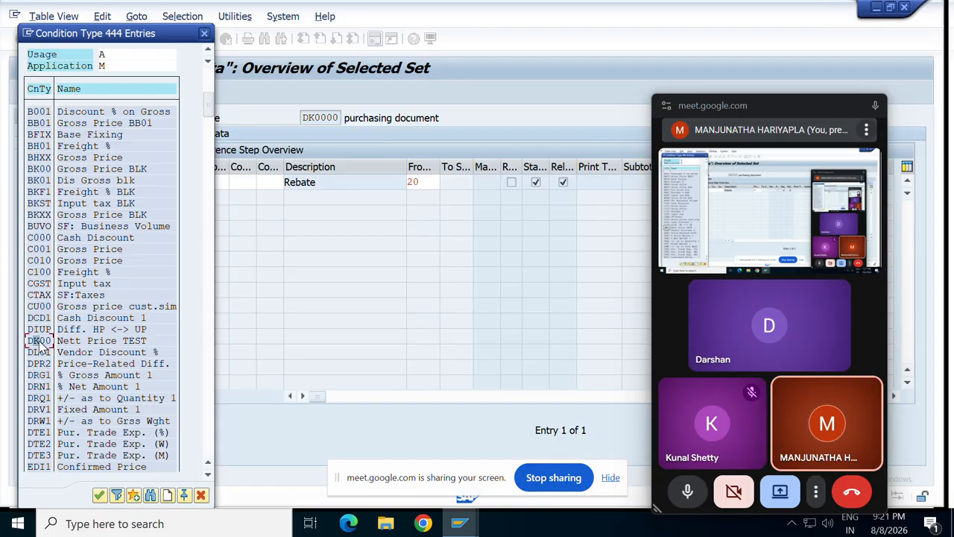
pyautogui.doubleClick(40, 340)
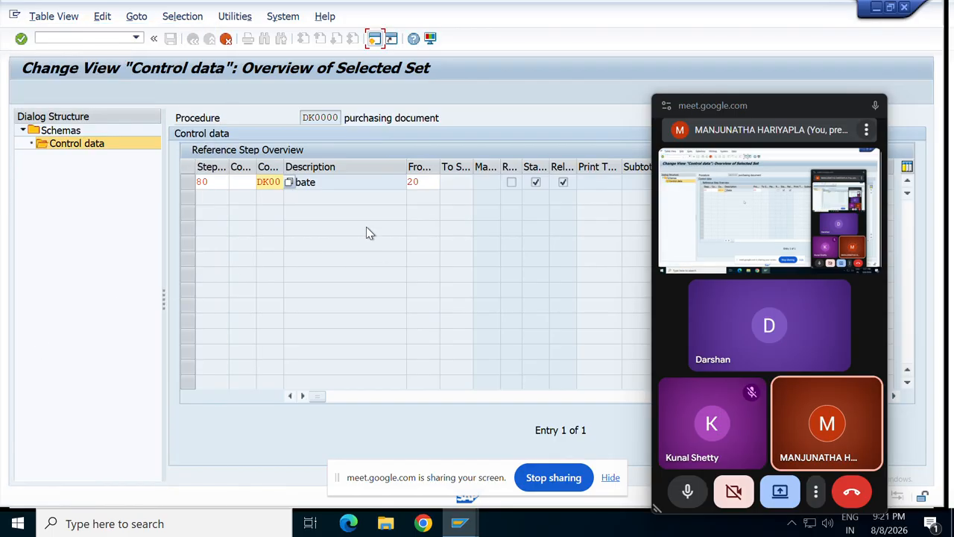
# Step: Confirm the copied DK00 line, save it to the "Manufacturing plant" customizing request, and return to the price determination activities
pyautogui.press('Return')
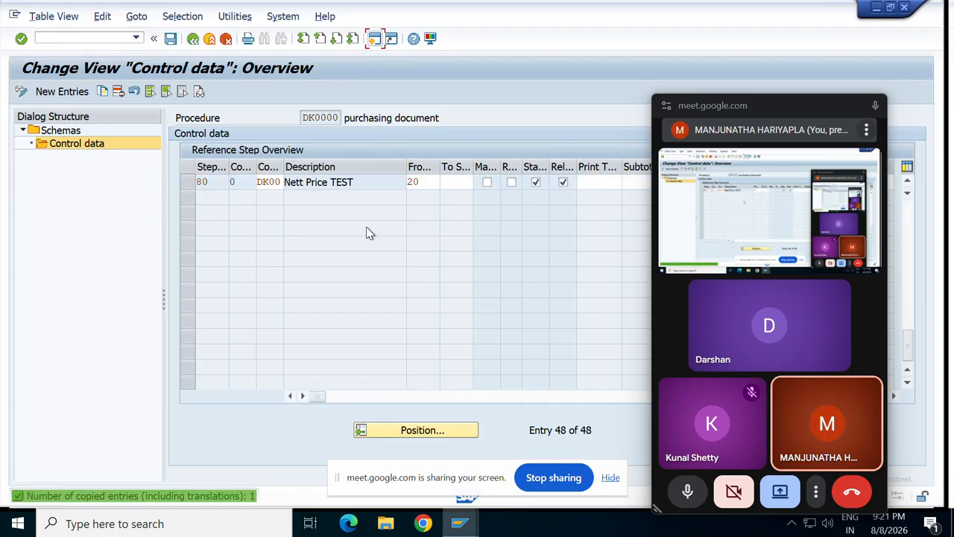
pyautogui.click(189, 182)
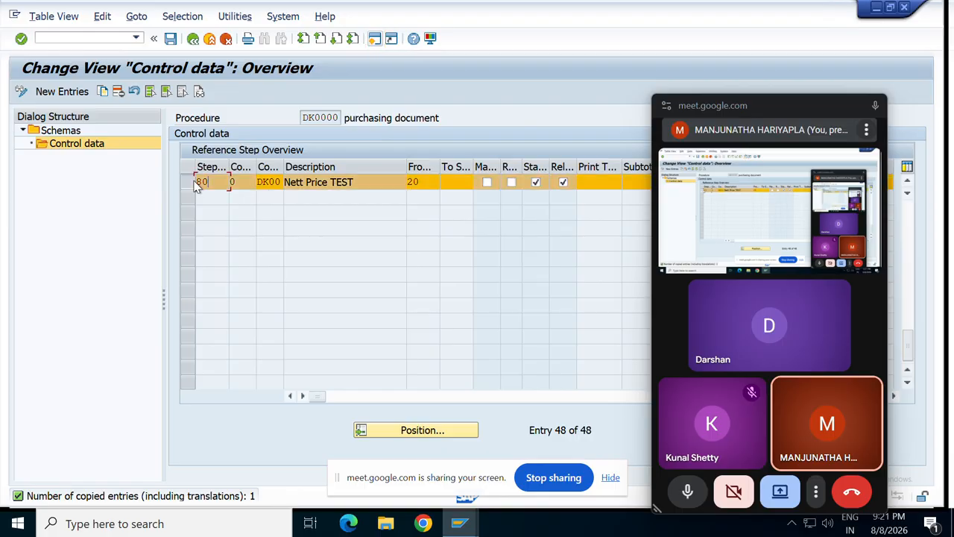
pyautogui.click(170, 39)
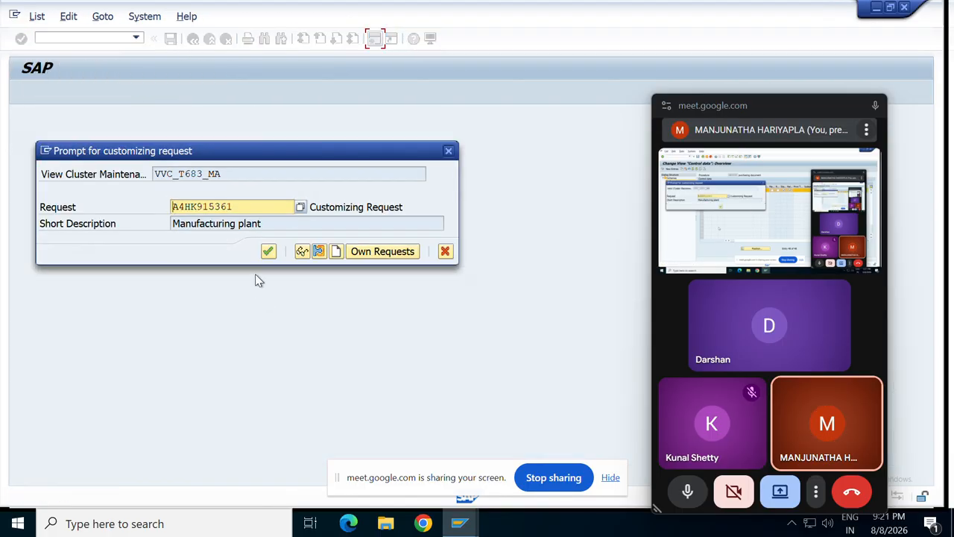
pyautogui.click(268, 251)
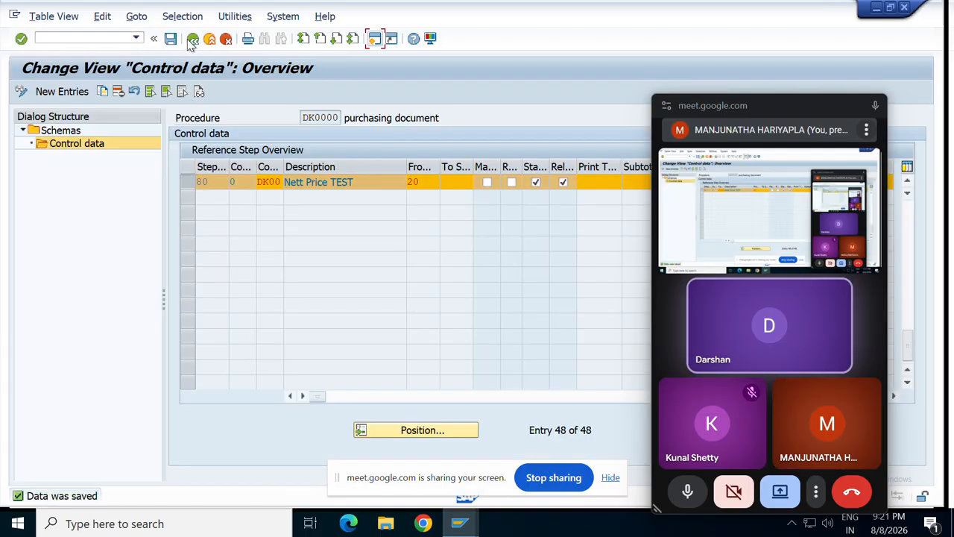
pyautogui.click(192, 39)
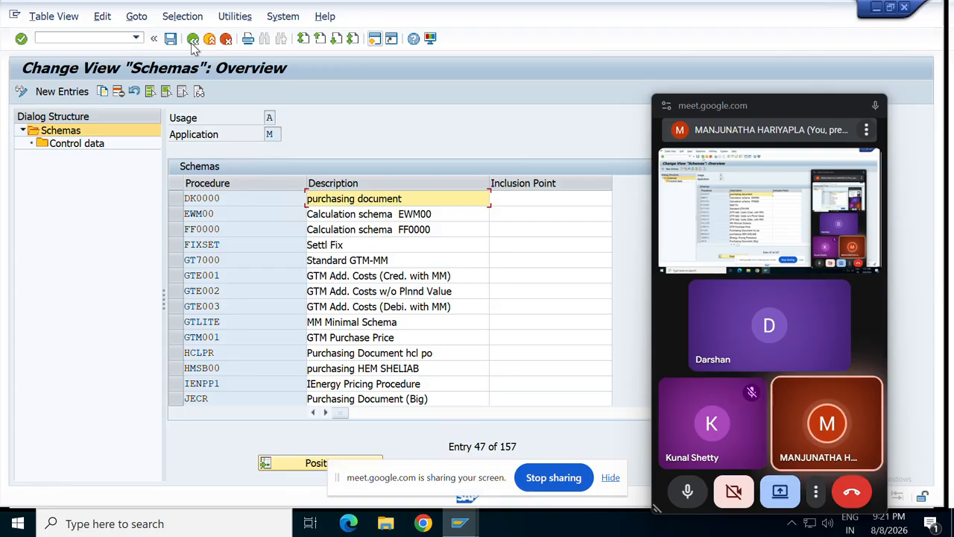
pyautogui.click(193, 42)
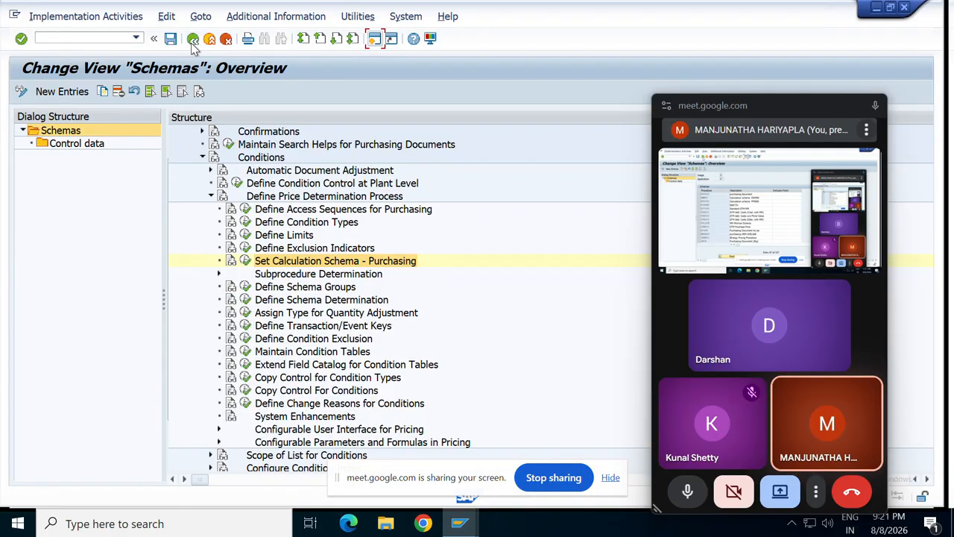
# Step: Open the Purchasing Documents per Supplier report in a new session with transaction ME2L
pyautogui.click(375, 38)
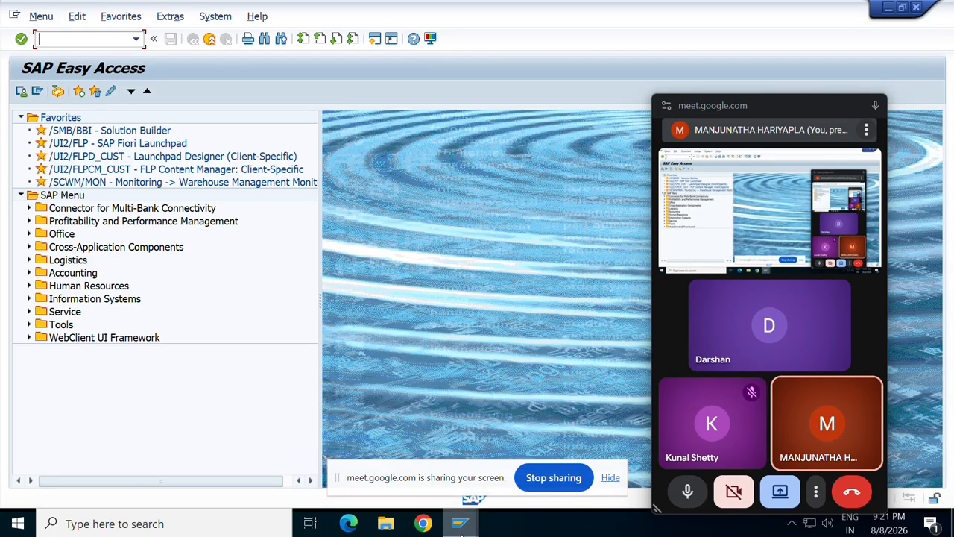
pyautogui.moveTo(459, 522)
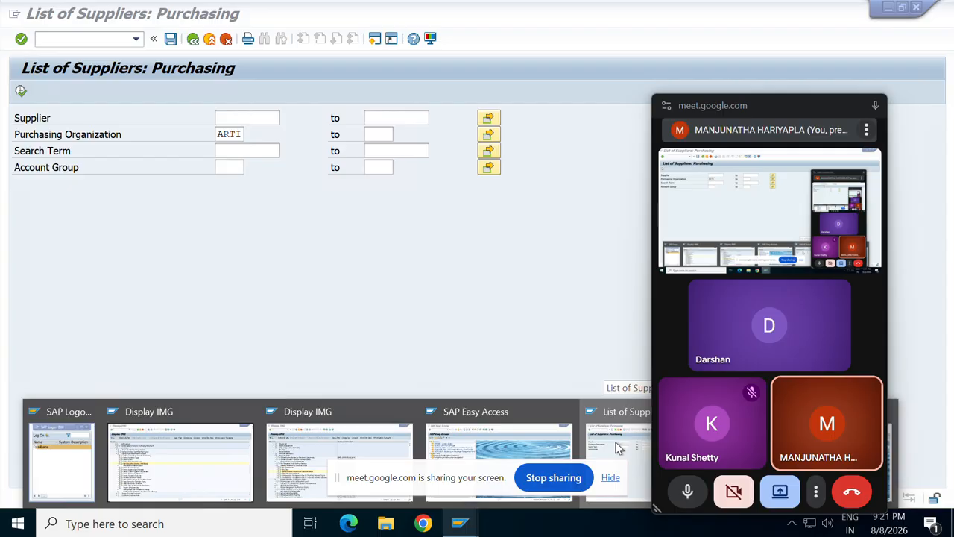
pyautogui.click(615, 447)
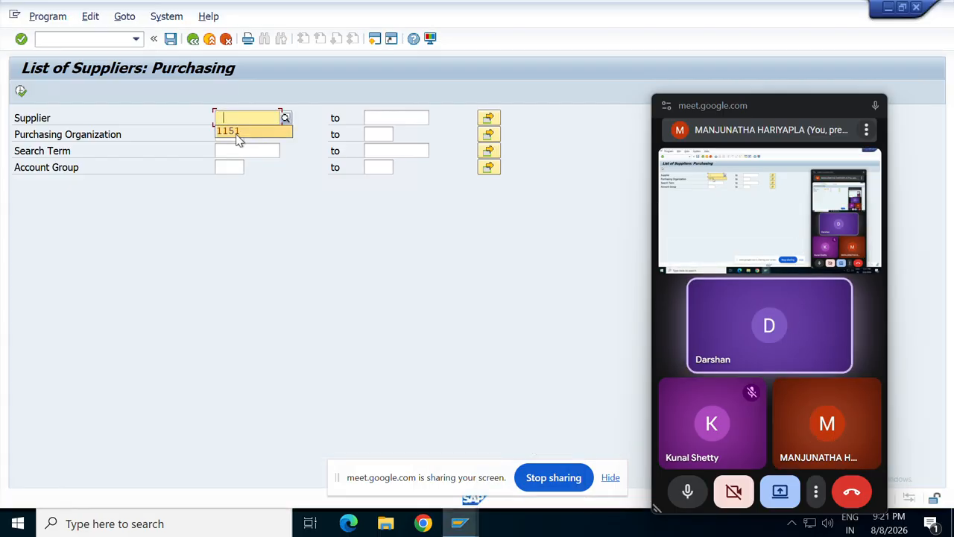
pyautogui.click(375, 38)
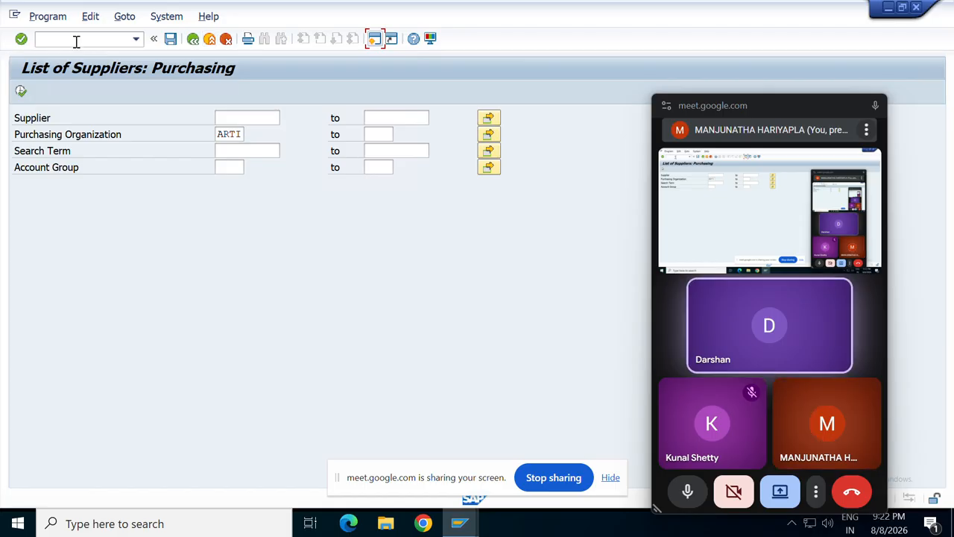
pyautogui.write('M')
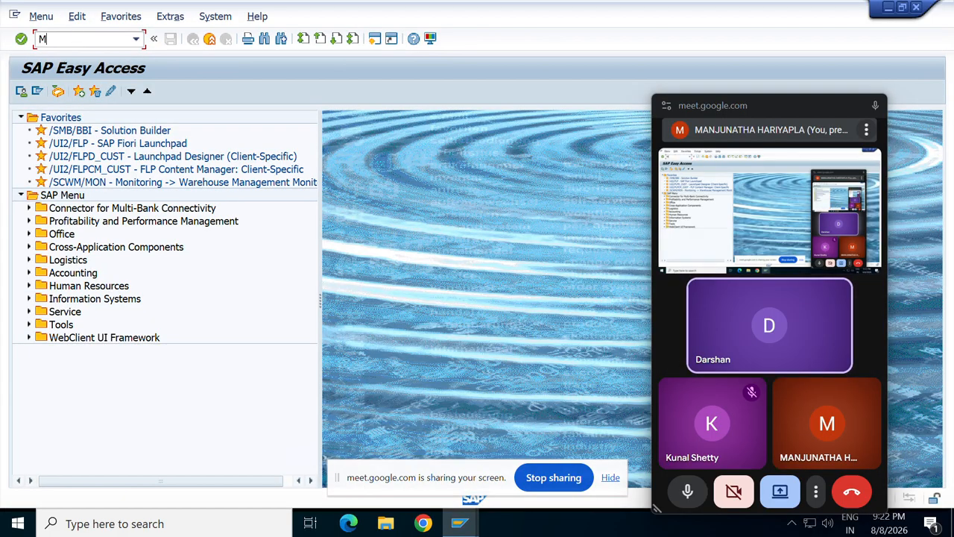
pyautogui.write('E2L')
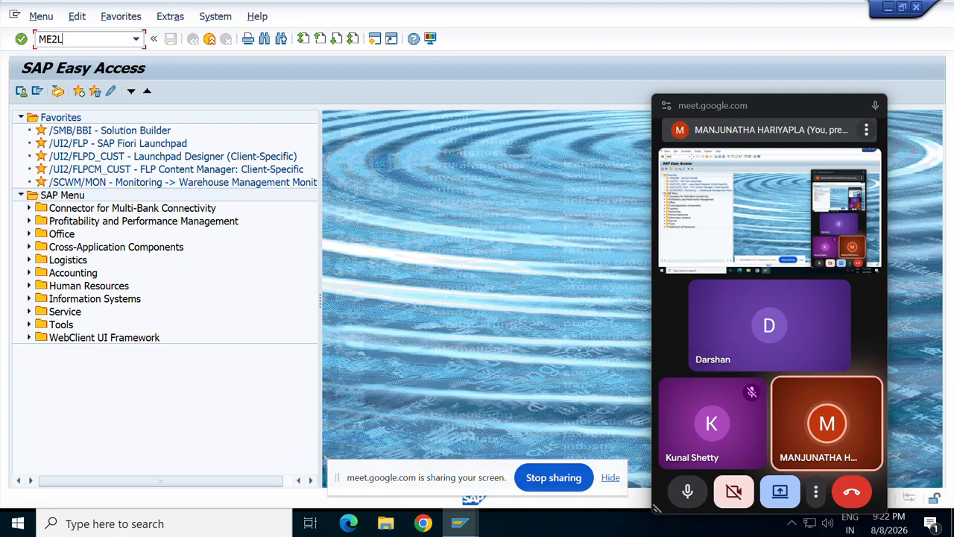
pyautogui.press('Return')
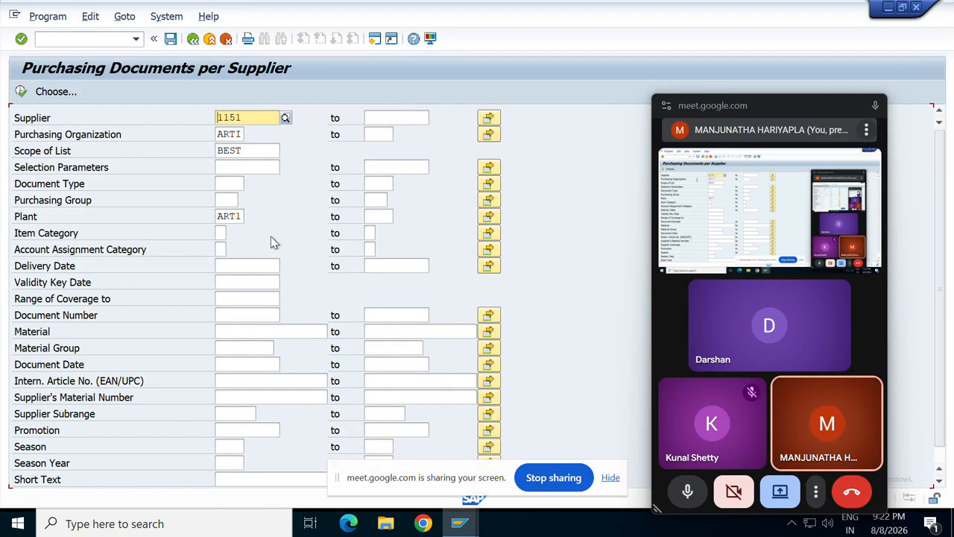
# Step: List the preset supplier's purchasing documents for plant ART1, restricting the document date to a range starting 01.08.2026
pyautogui.click(23, 90)
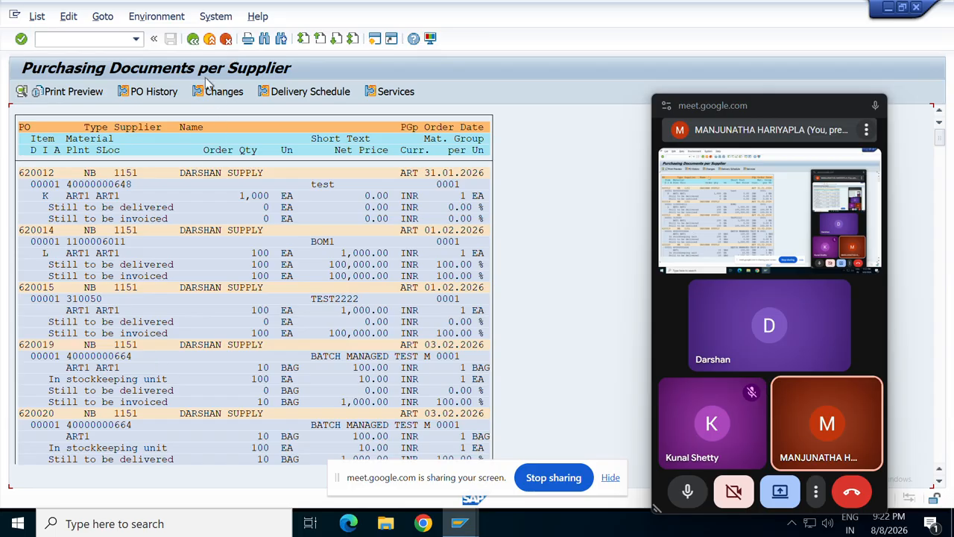
pyautogui.click(192, 40)
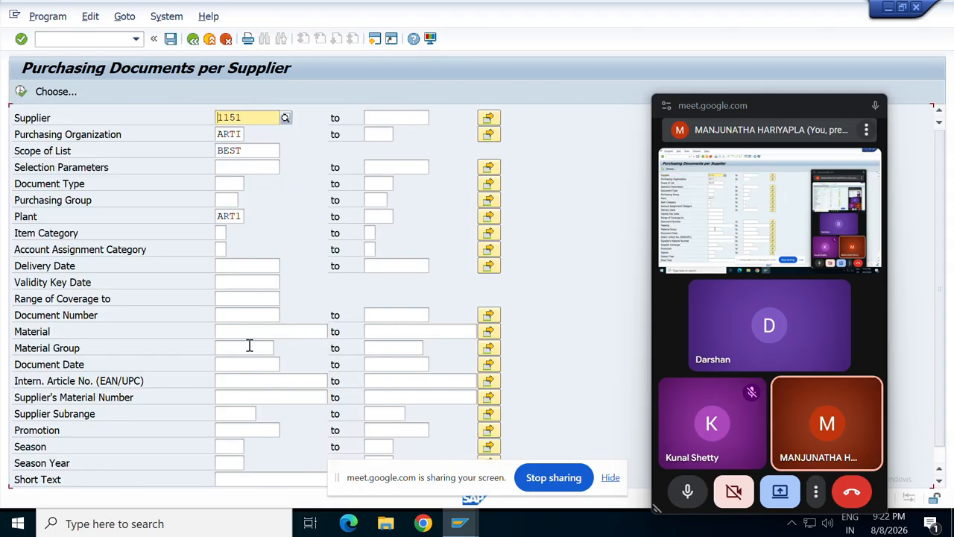
pyautogui.click(234, 365)
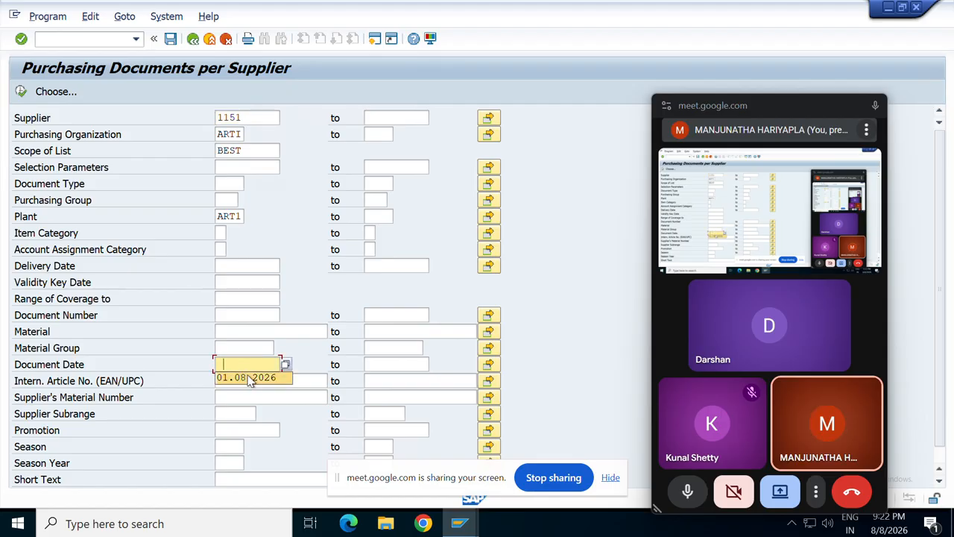
pyautogui.click(247, 377)
pyautogui.click(390, 363)
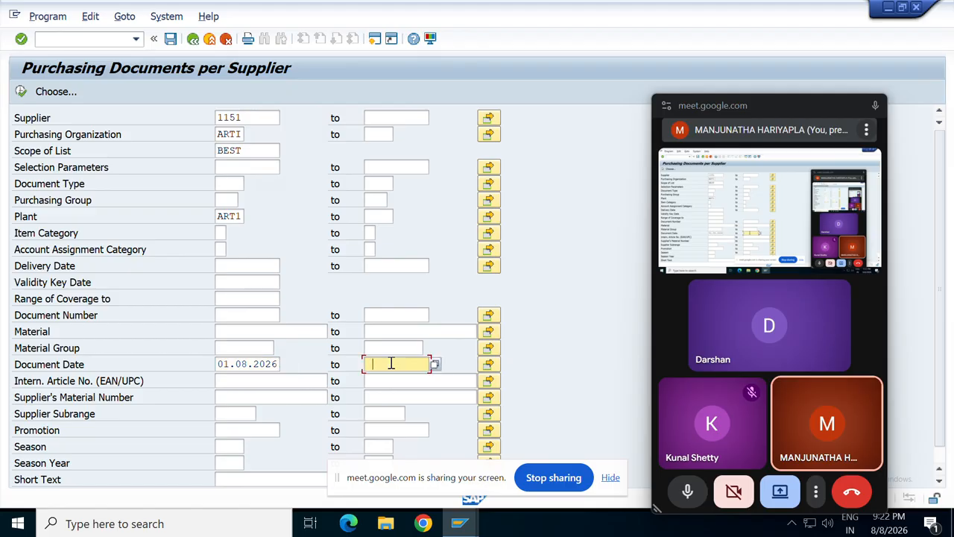
pyautogui.click(398, 377)
pyautogui.click(21, 91)
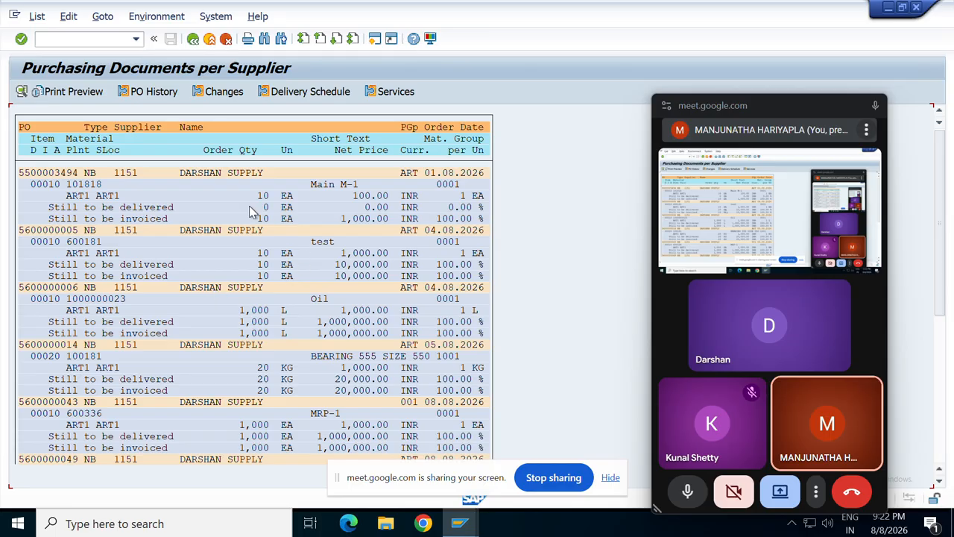
# Step: Open the 08.08.2026 purchase order for material 600339 from the list and copy its document number
pyautogui.scroll(-2, 183, 330)
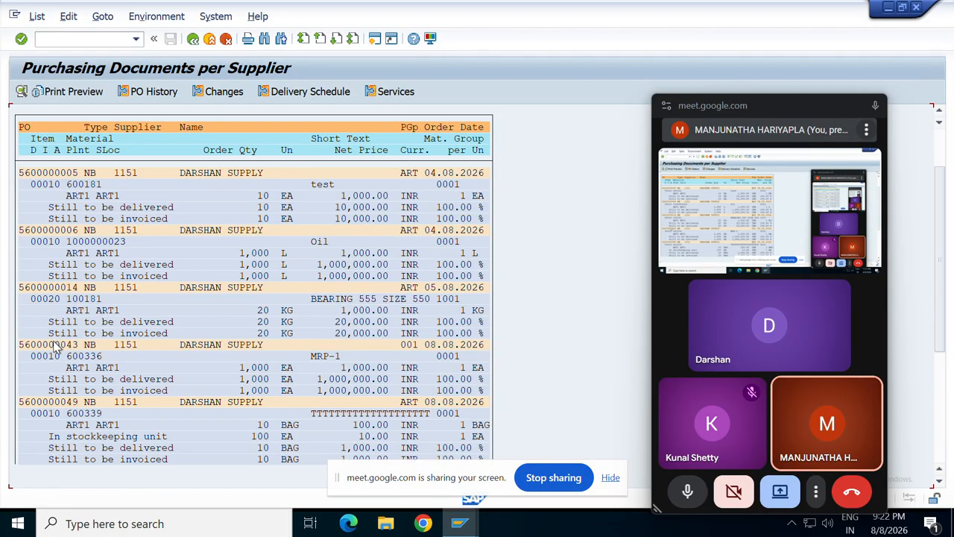
pyautogui.scroll(-4, 56, 346)
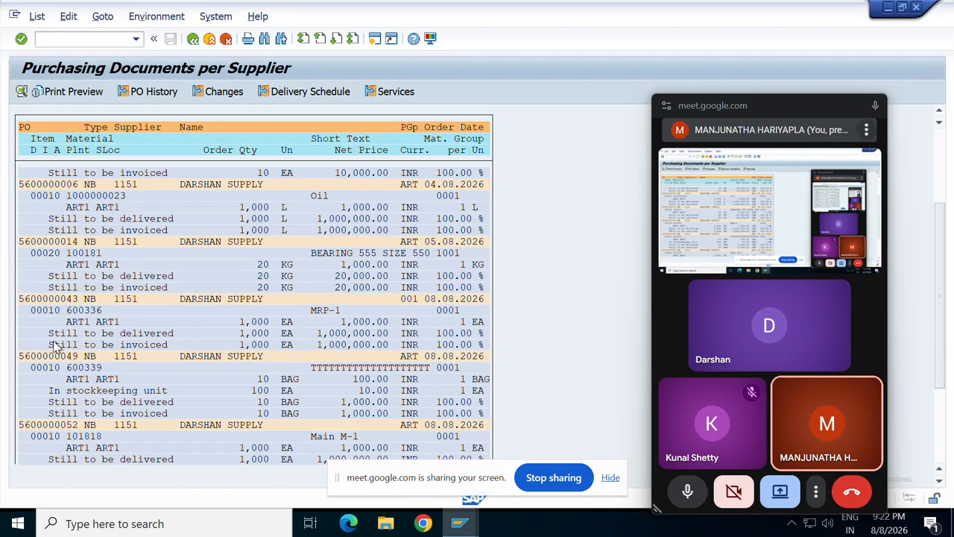
pyautogui.scroll(-2, 56, 346)
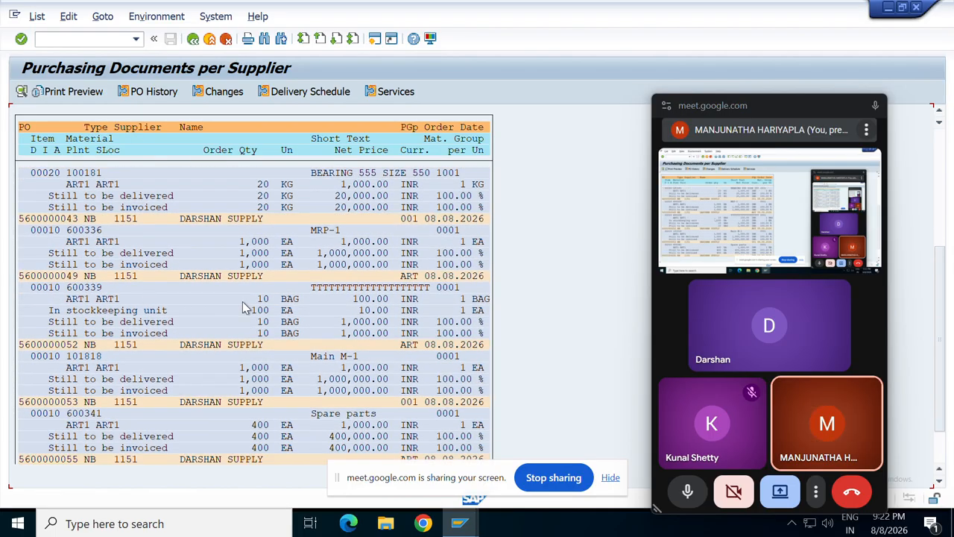
pyautogui.doubleClick(52, 276)
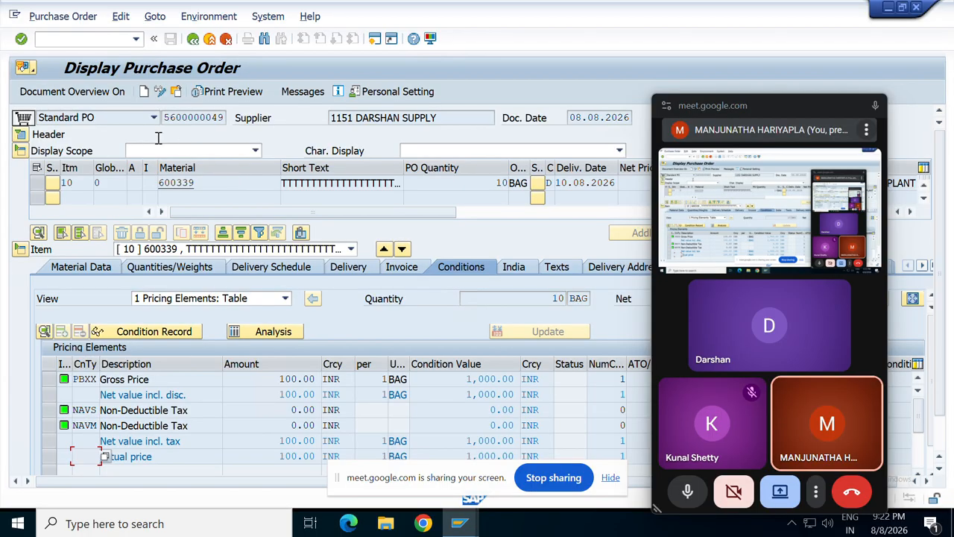
pyautogui.click(201, 117)
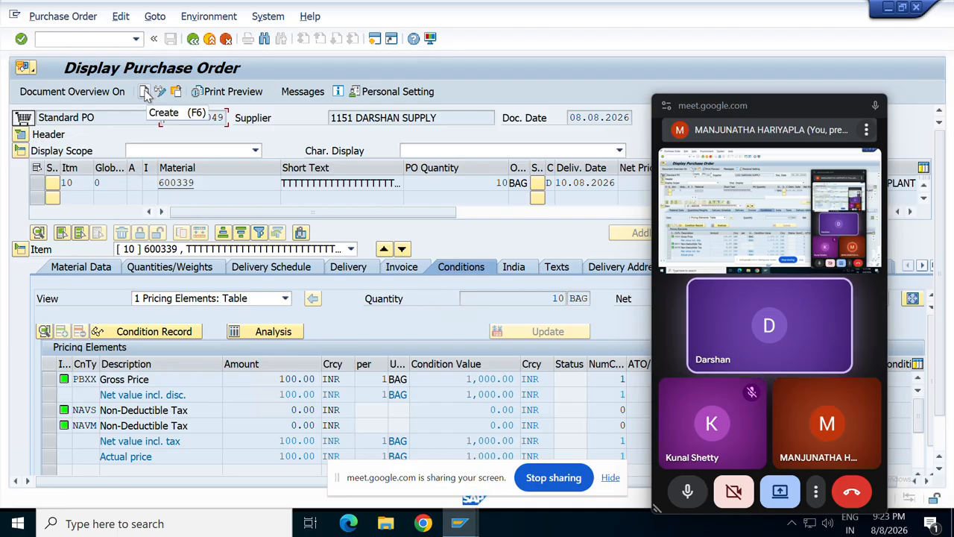
# Step: Start a new purchase order and use the document overview to find the existing purchase order by its copied number
pyautogui.click(145, 91)
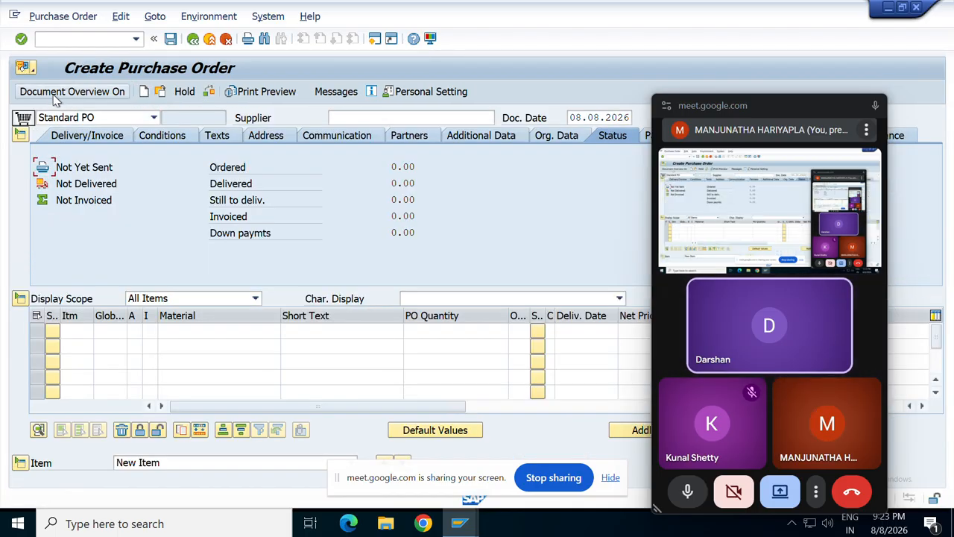
pyautogui.click(54, 95)
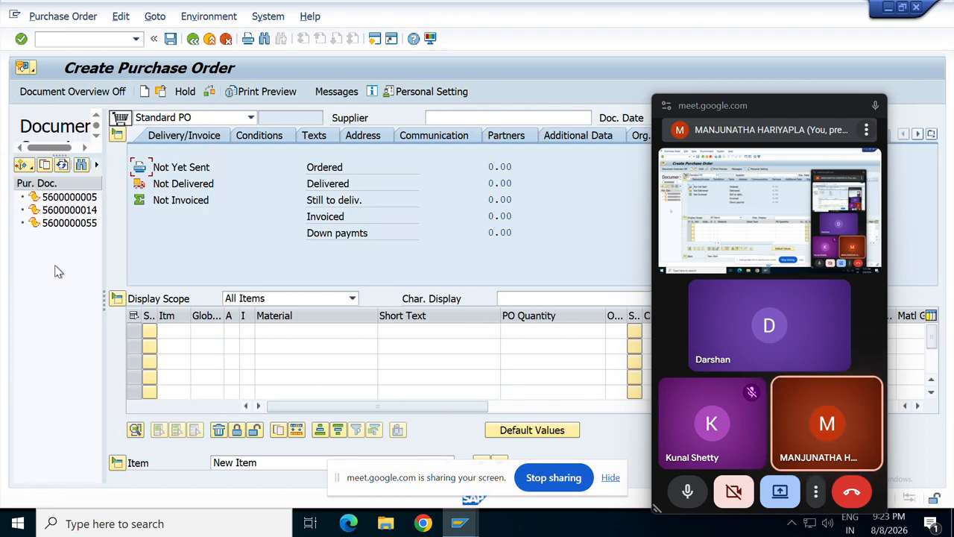
pyautogui.click(32, 166)
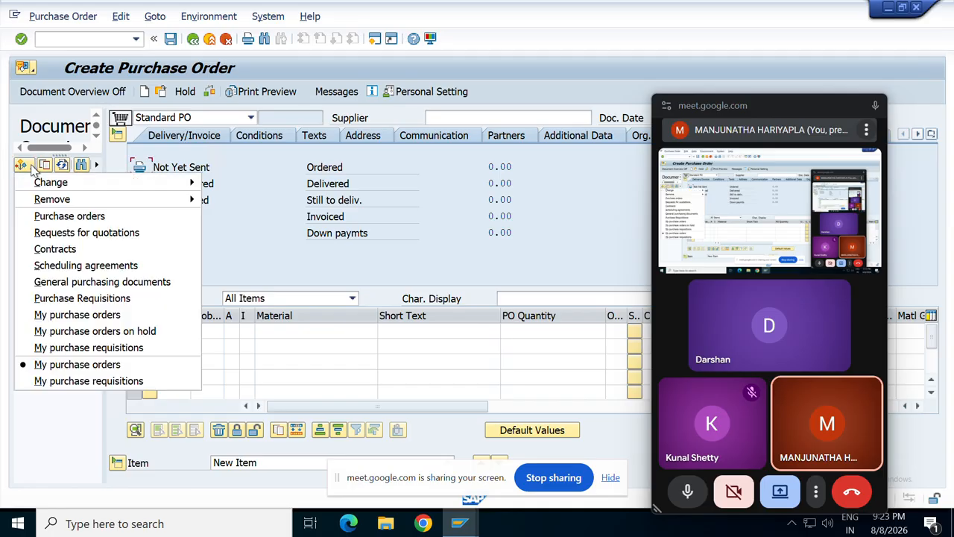
pyautogui.click(71, 220)
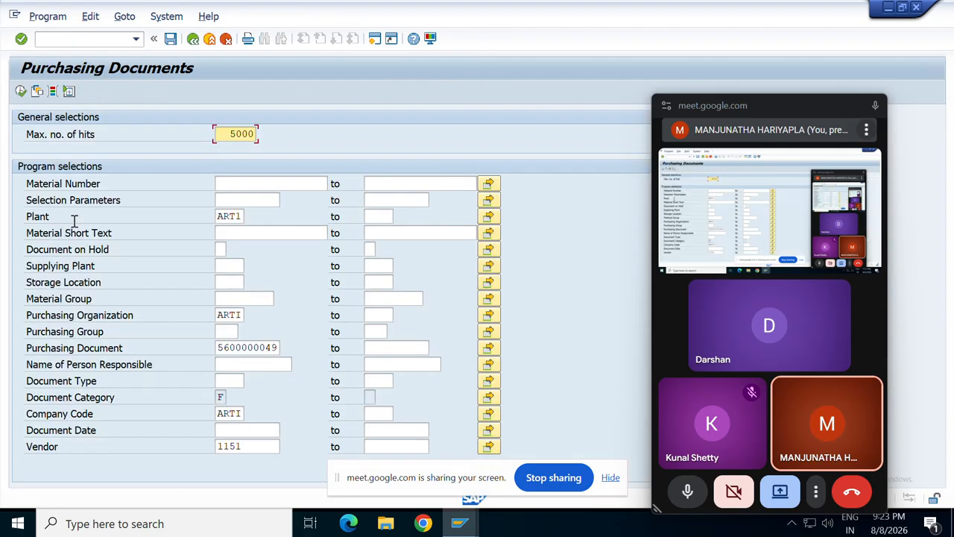
pyautogui.doubleClick(276, 347)
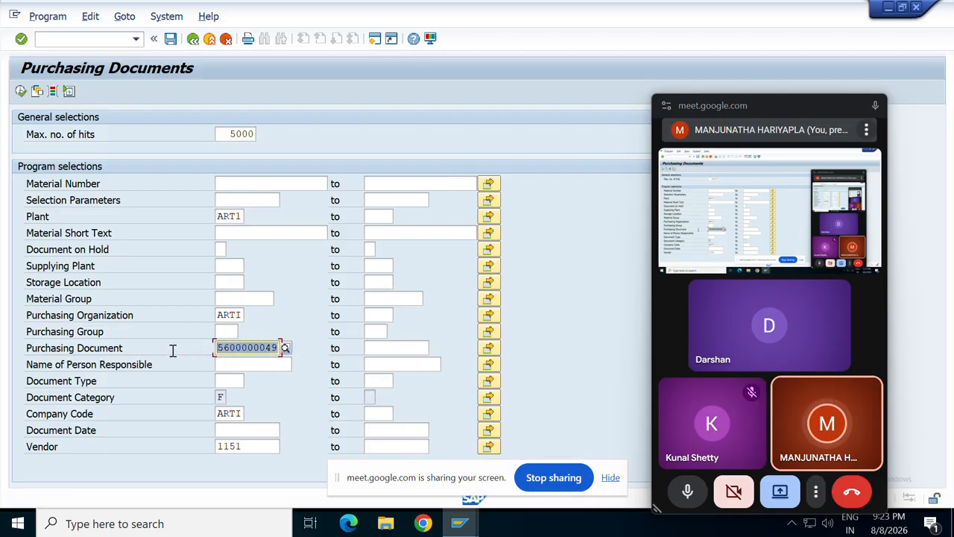
pyautogui.hotkey('ctrl', 'v')
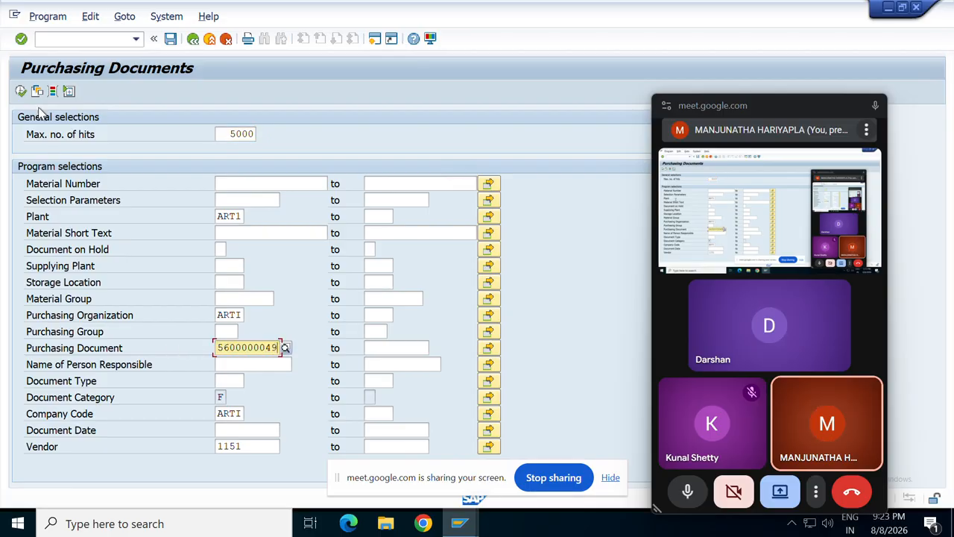
pyautogui.click(21, 91)
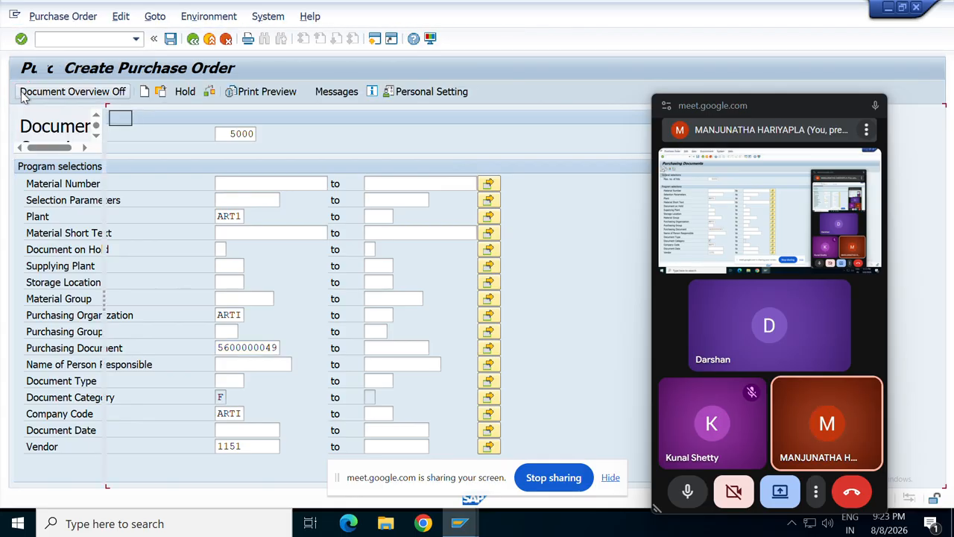
# Step: Adopt the found purchase order as the template for the new one and check its header partner data
pyautogui.click(64, 197)
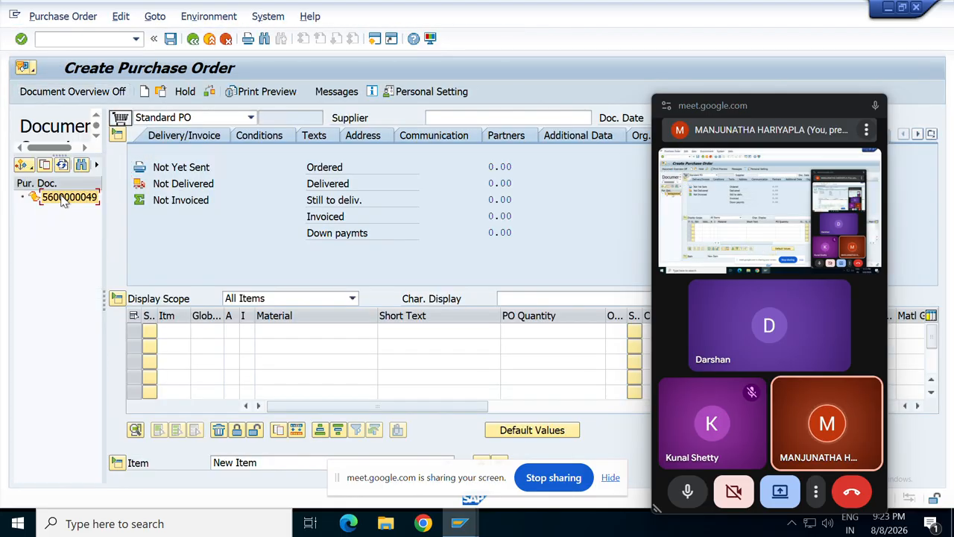
pyautogui.click(45, 166)
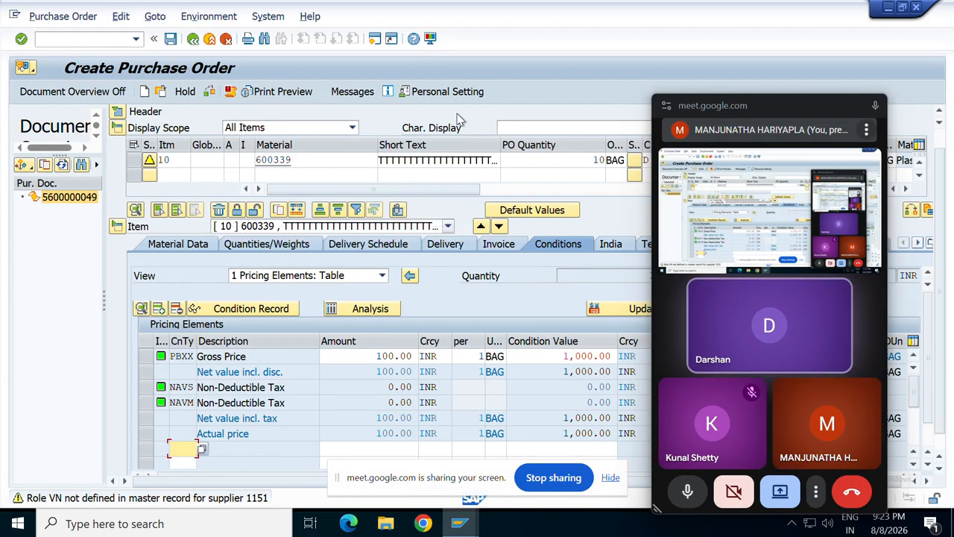
pyautogui.scroll(1, 352, 195)
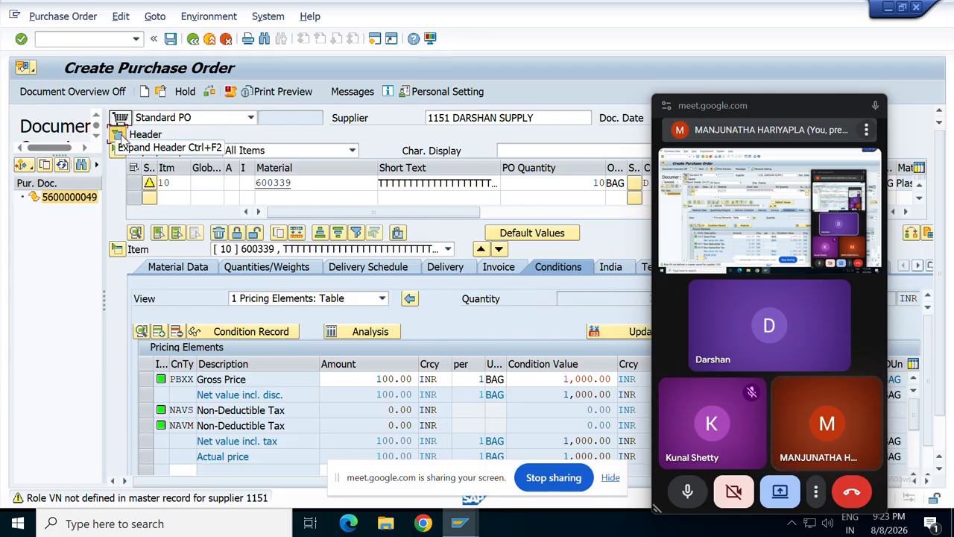
pyautogui.click(119, 135)
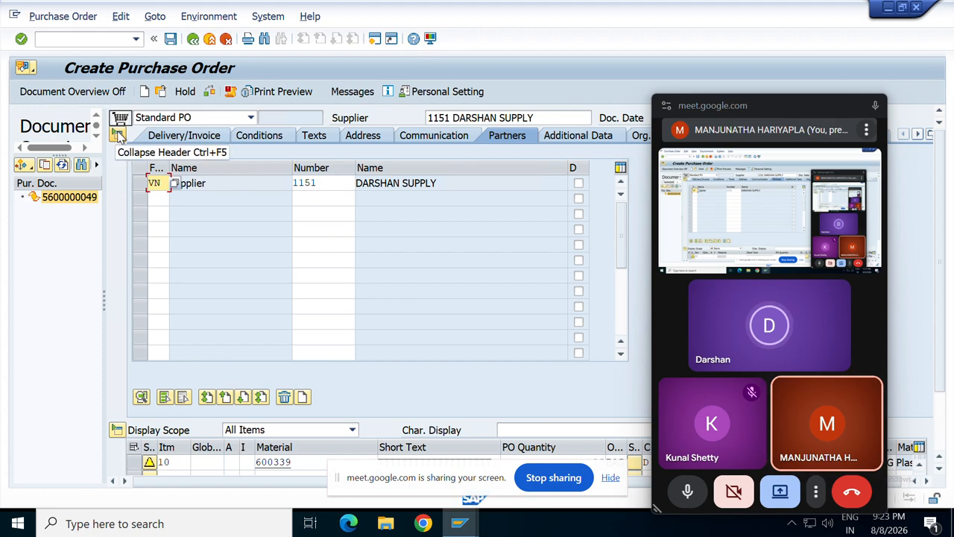
pyautogui.click(119, 134)
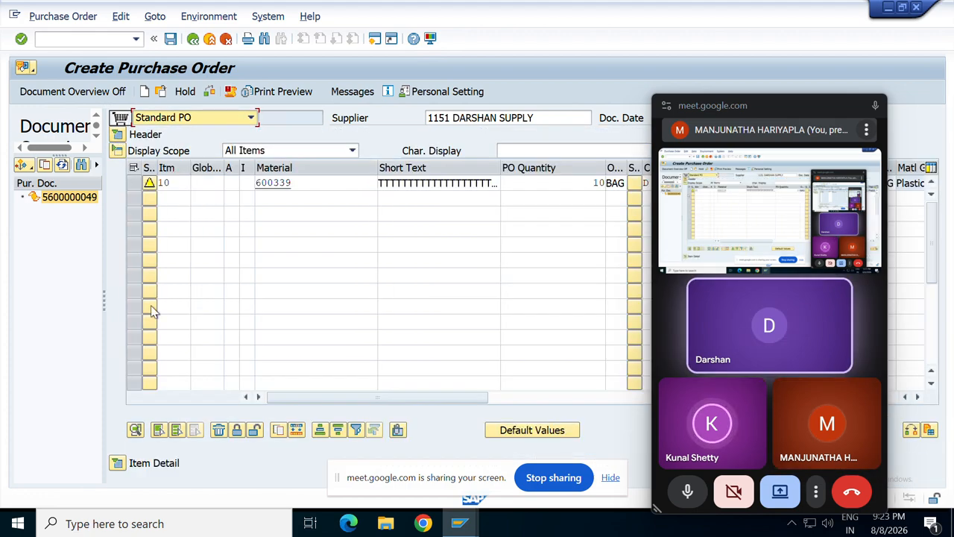
# Step: Open the pricing analysis for item 10 and examine the condition types of procedure DK0000 and their determination messages
pyautogui.click(117, 463)
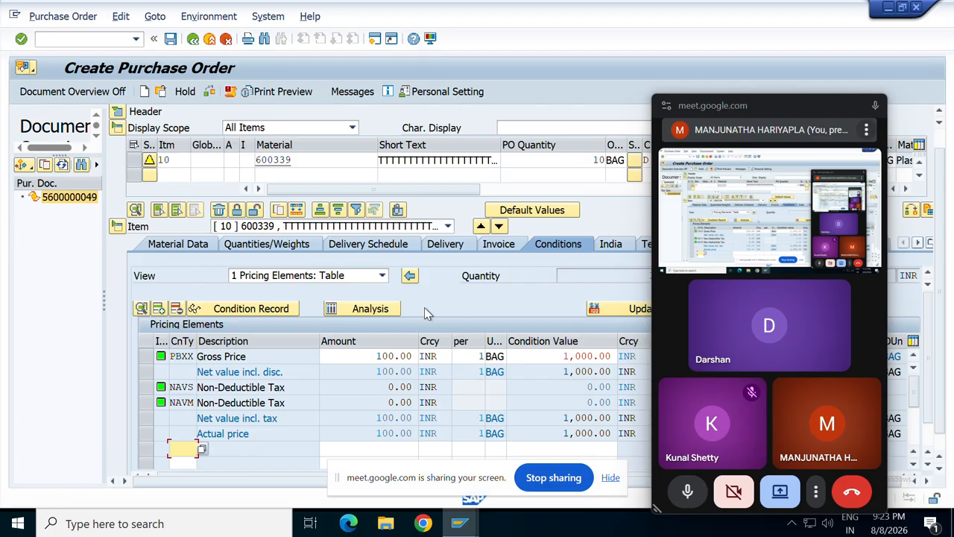
pyautogui.click(347, 308)
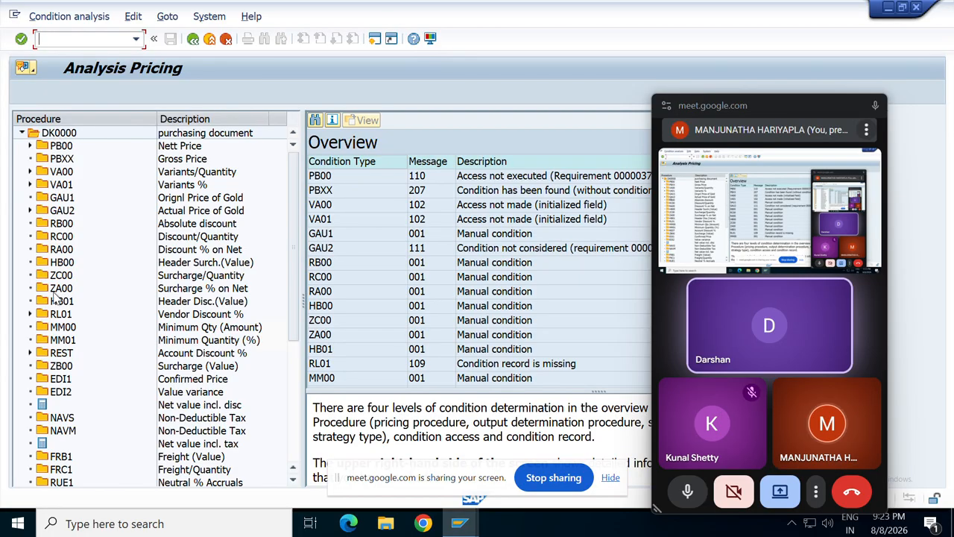
pyautogui.scroll(-3, 146, 322)
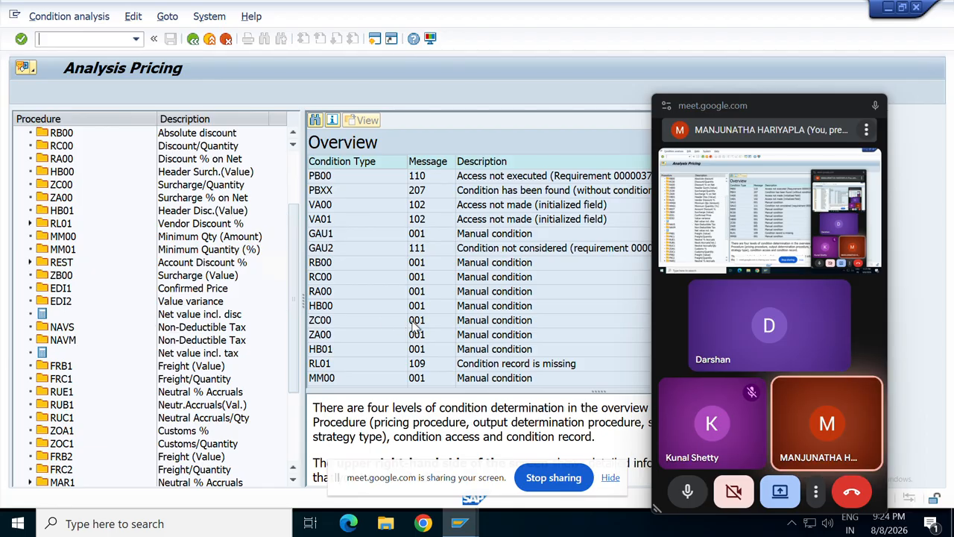
pyautogui.scroll(-1, 414, 328)
pyautogui.scroll(-2, 414, 328)
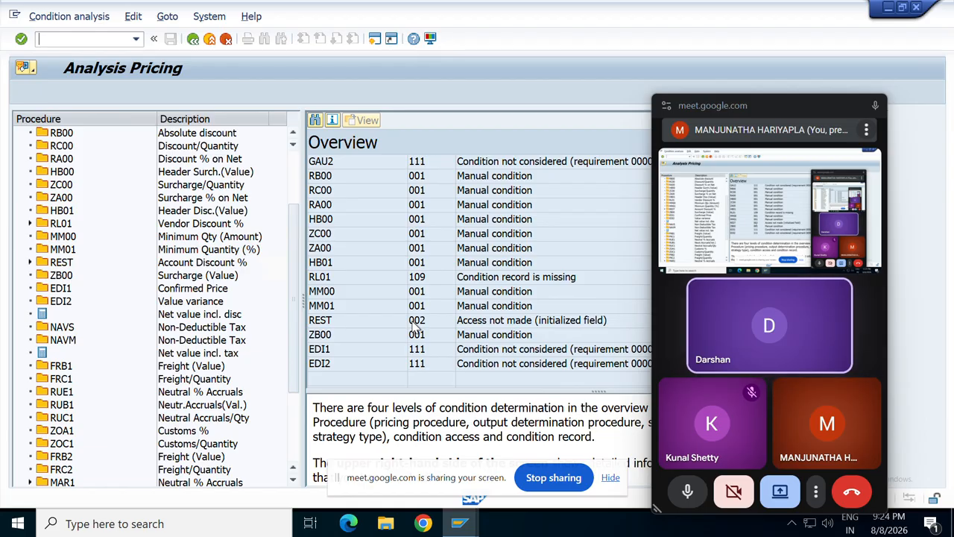
pyautogui.scroll(3, 414, 326)
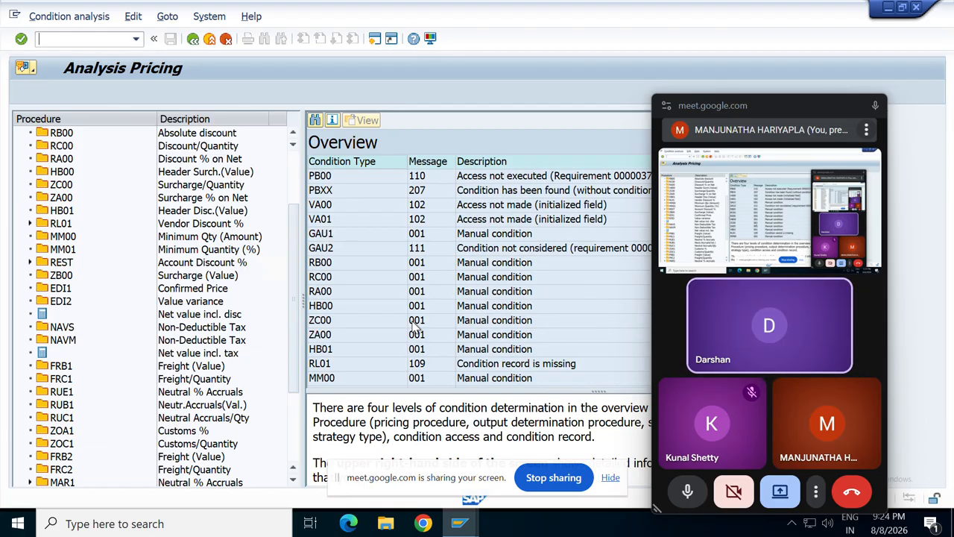
pyautogui.scroll(-3, 414, 325)
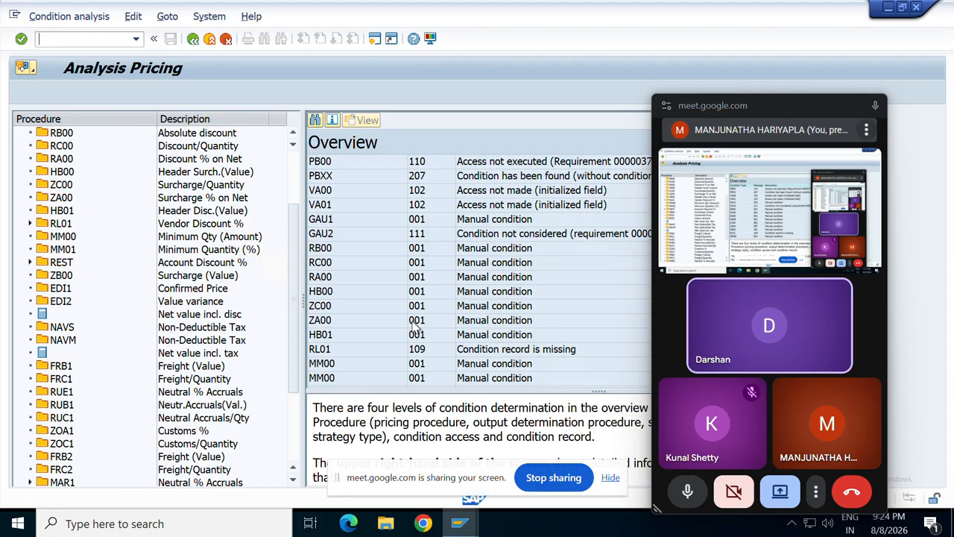
pyautogui.scroll(-4, 198, 307)
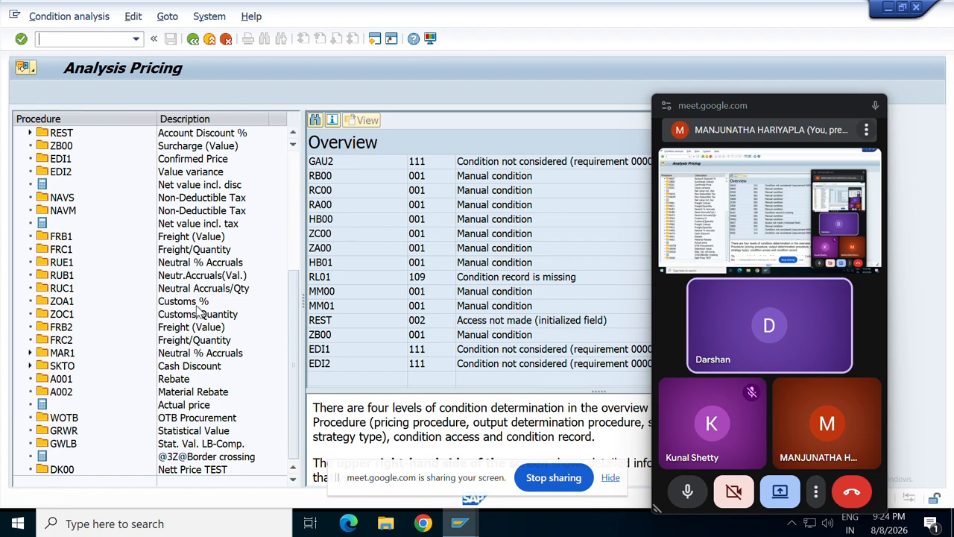
# Step: Check the analysis details of condition type DK00 and return to the purchase order
pyautogui.click(67, 471)
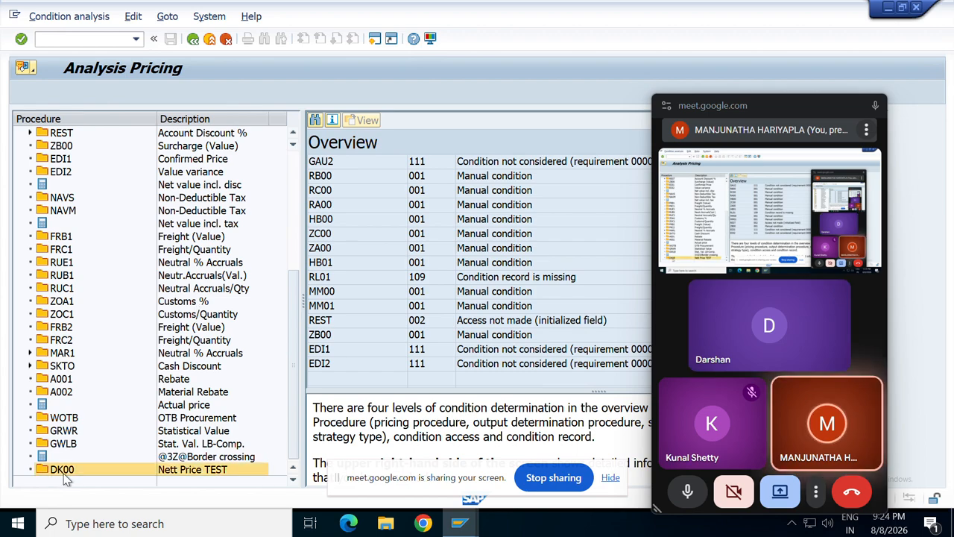
pyautogui.doubleClick(178, 472)
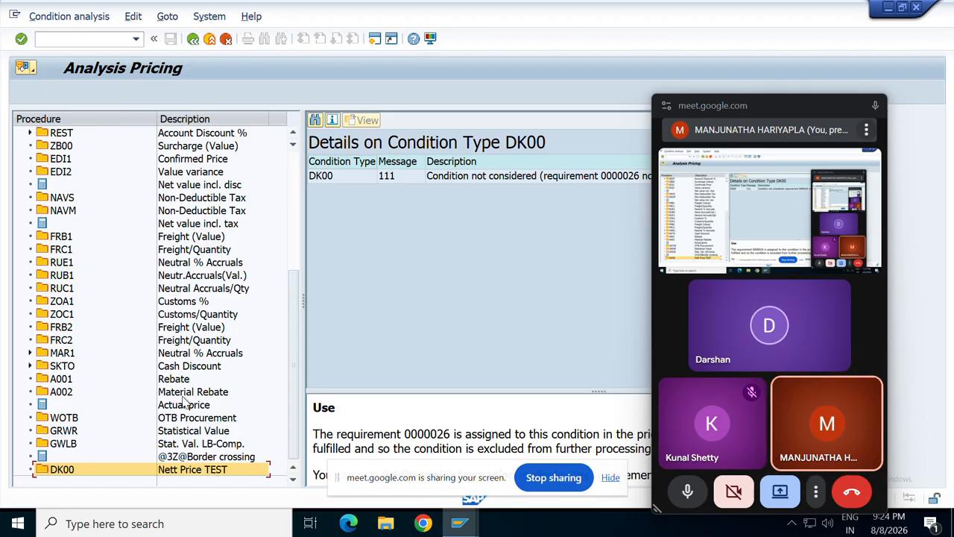
pyautogui.click(193, 39)
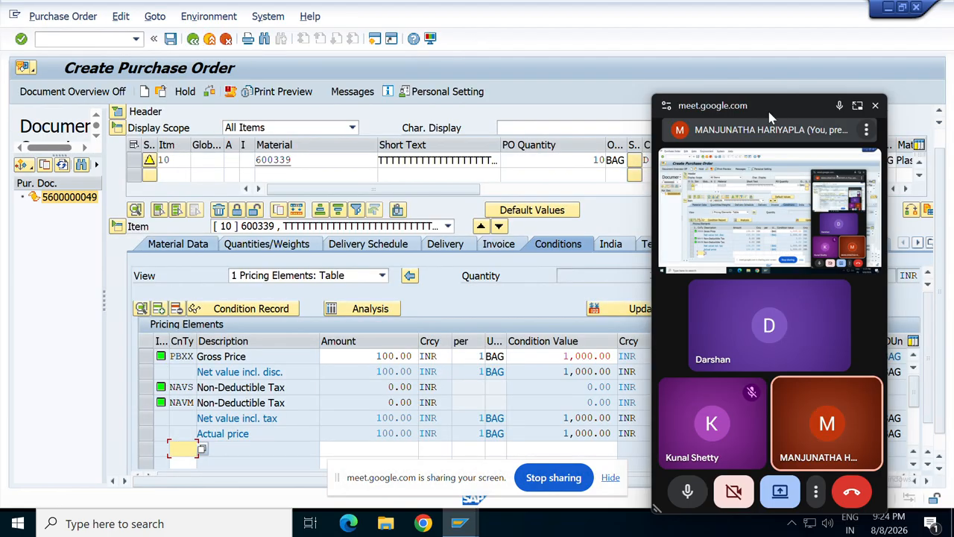
# Step: Uncover the full order screen, look through item 10's pricing elements, and view its delivery schedule
pyautogui.moveTo(782, 100); pyautogui.dragTo(845, 522)
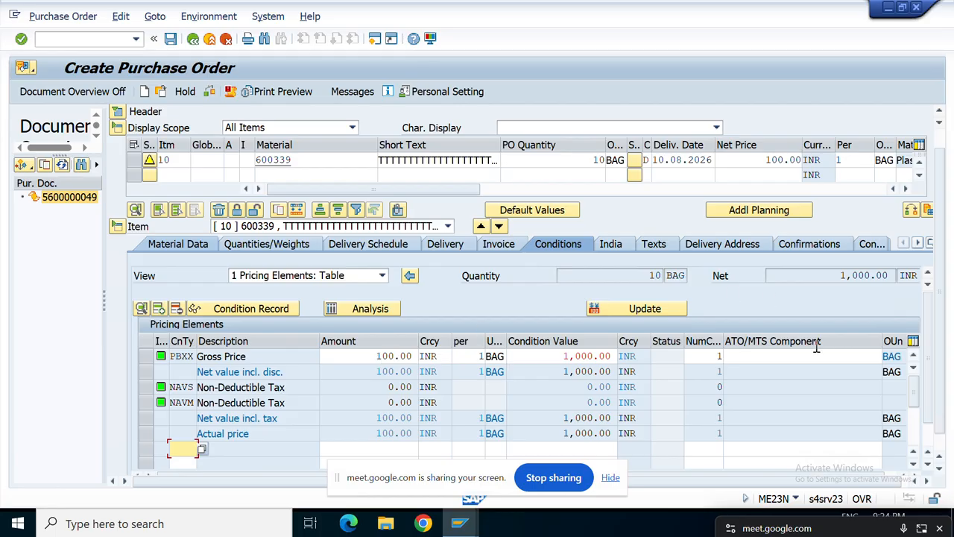
pyautogui.moveTo(913, 397); pyautogui.dragTo(926, 433)
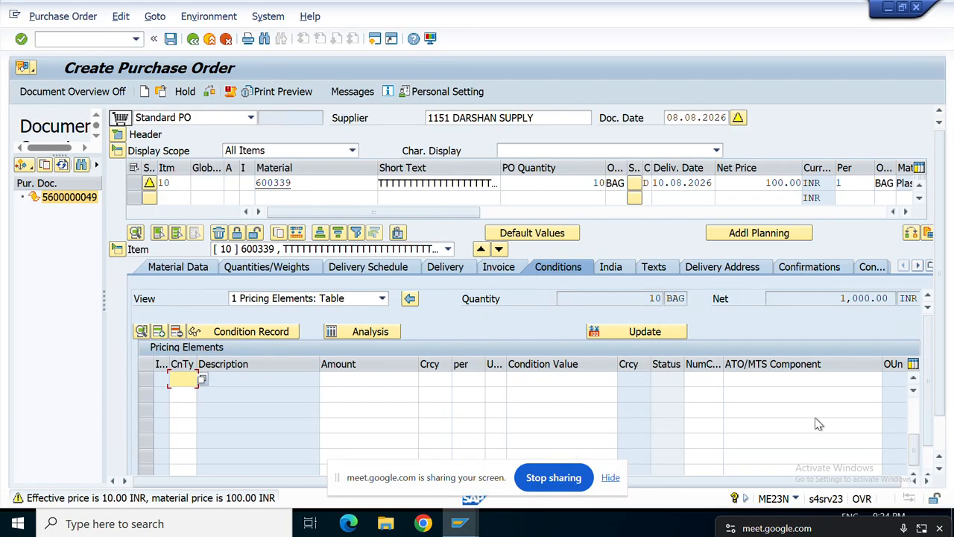
pyautogui.moveTo(911, 458); pyautogui.dragTo(908, 421)
pyautogui.click(368, 267)
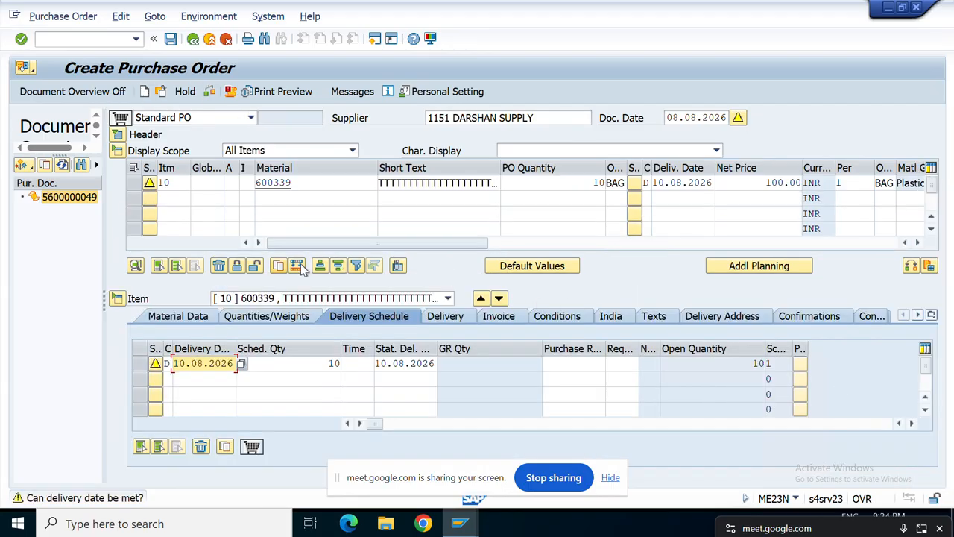
# Step: Activate goods-receipt-based invoice verification for item 10 and check the purchase order for messages
pyautogui.click(499, 320)
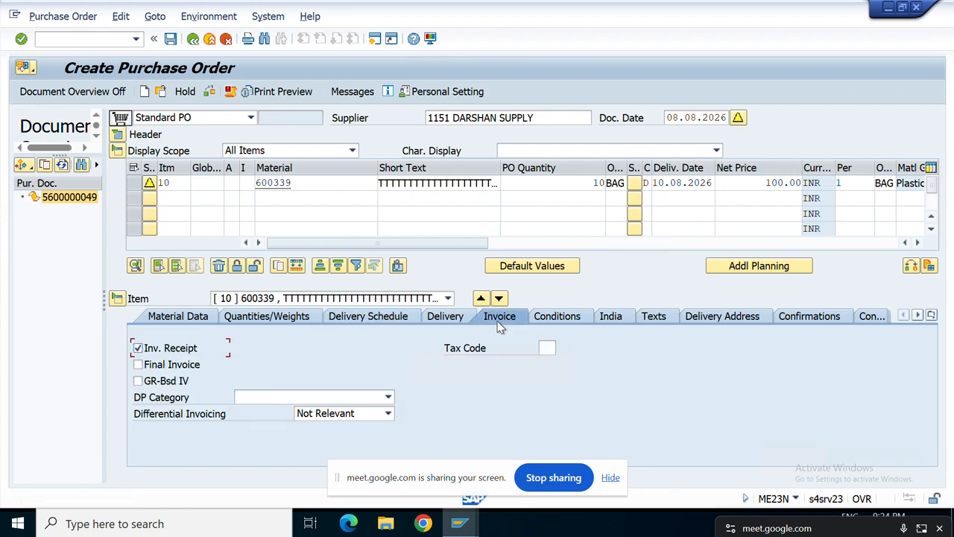
pyautogui.click(138, 380)
pyautogui.click(209, 92)
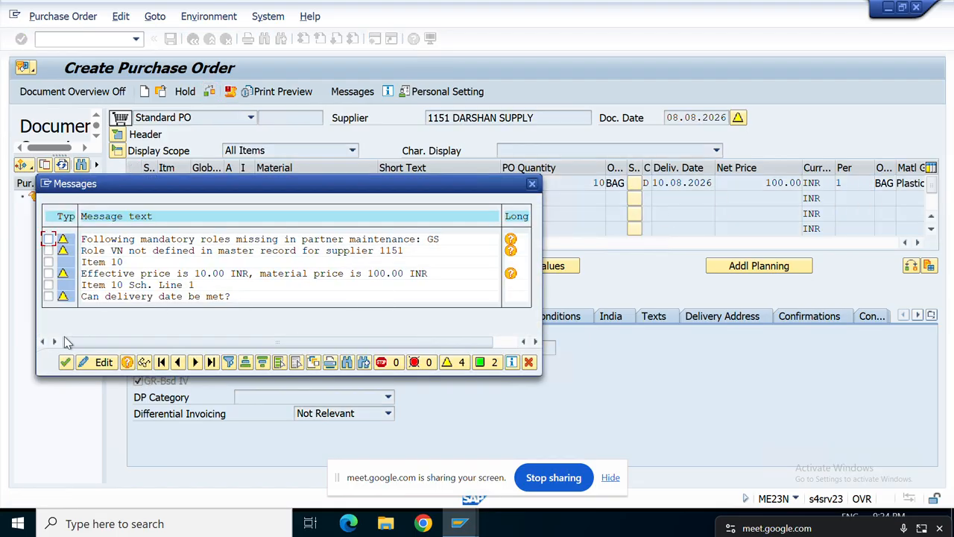
pyautogui.click(65, 361)
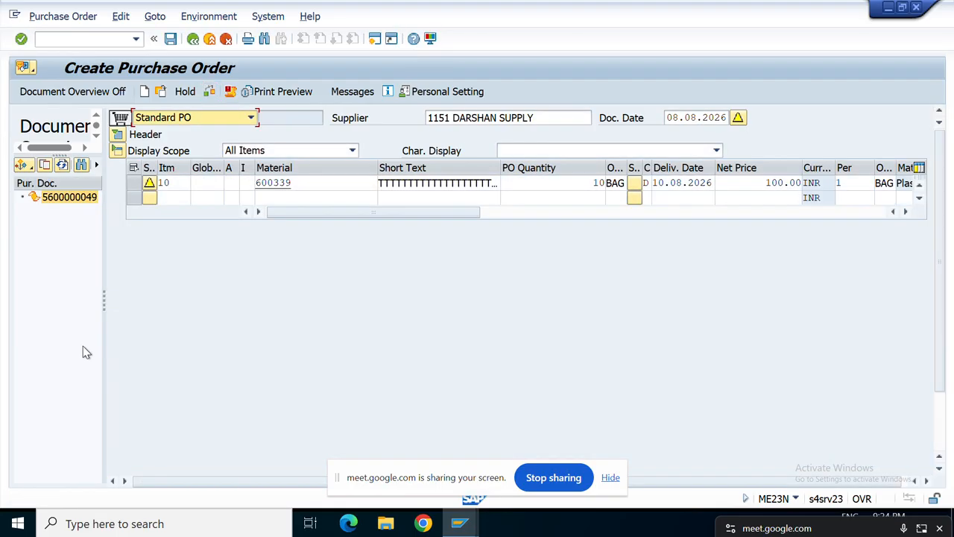
# Step: Save the new purchase order despite the system messages and copy its document number from the confirmation message
pyautogui.click(171, 40)
pyautogui.click(230, 292)
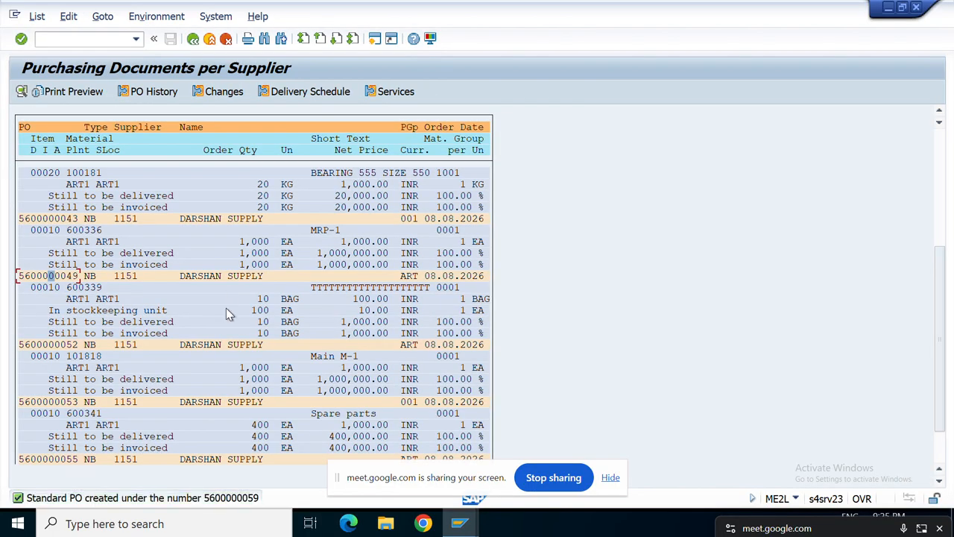
pyautogui.doubleClick(235, 497)
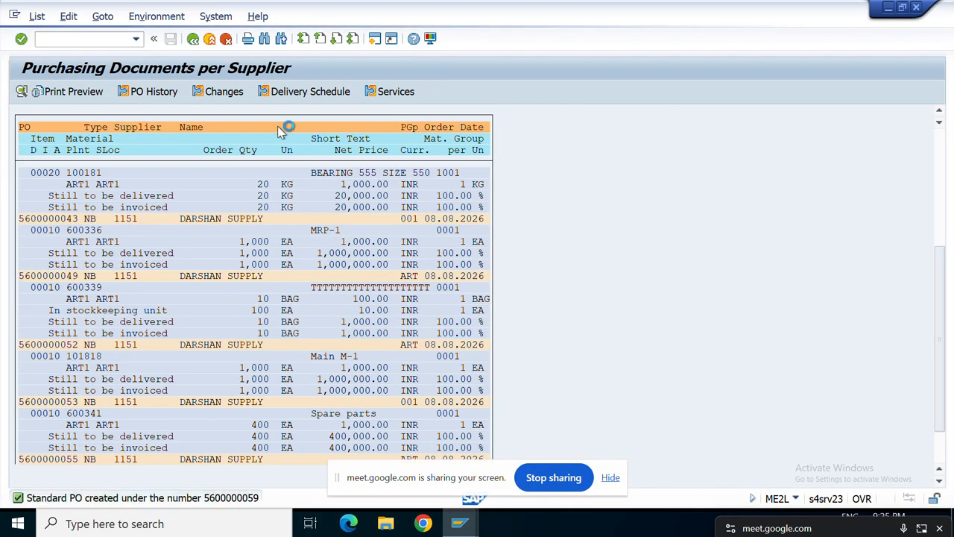
pyautogui.doubleClick(553, 263)
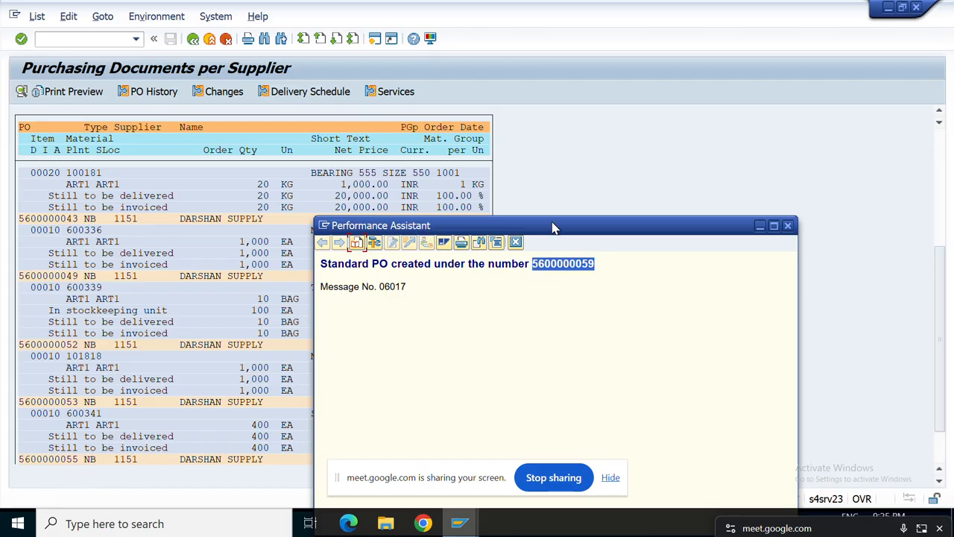
pyautogui.click(787, 226)
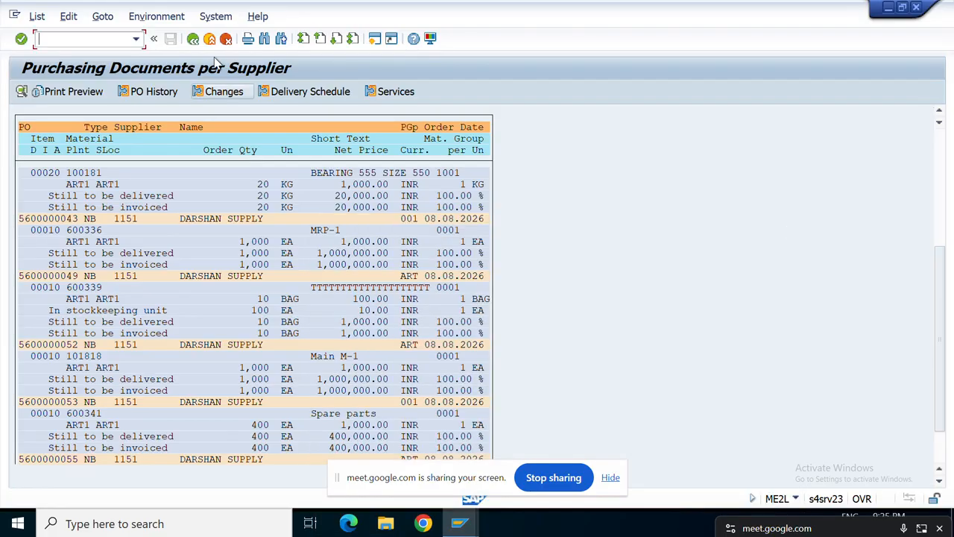
# Step: Leave the supplier's purchasing document list and open the new purchase order for release with transaction ME29N
pyautogui.click(192, 39)
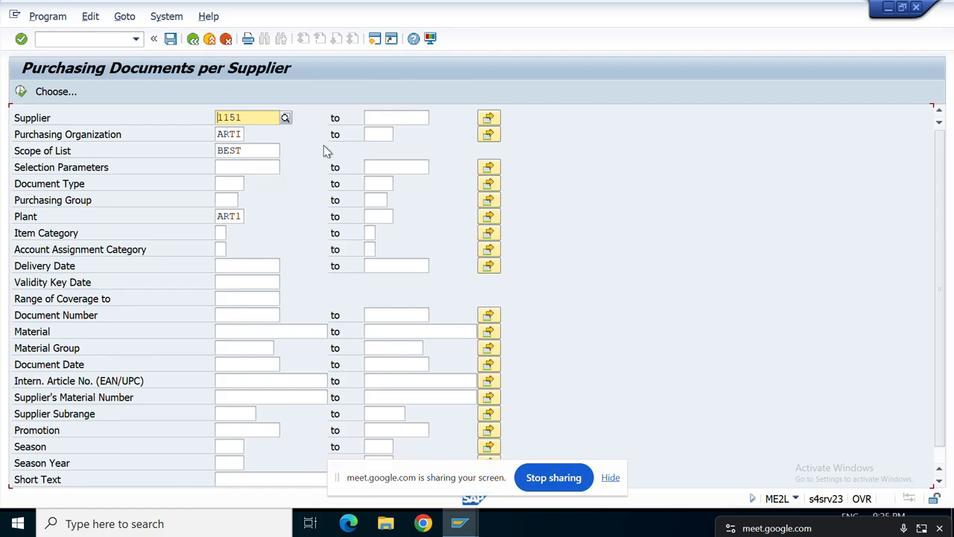
pyautogui.click(191, 40)
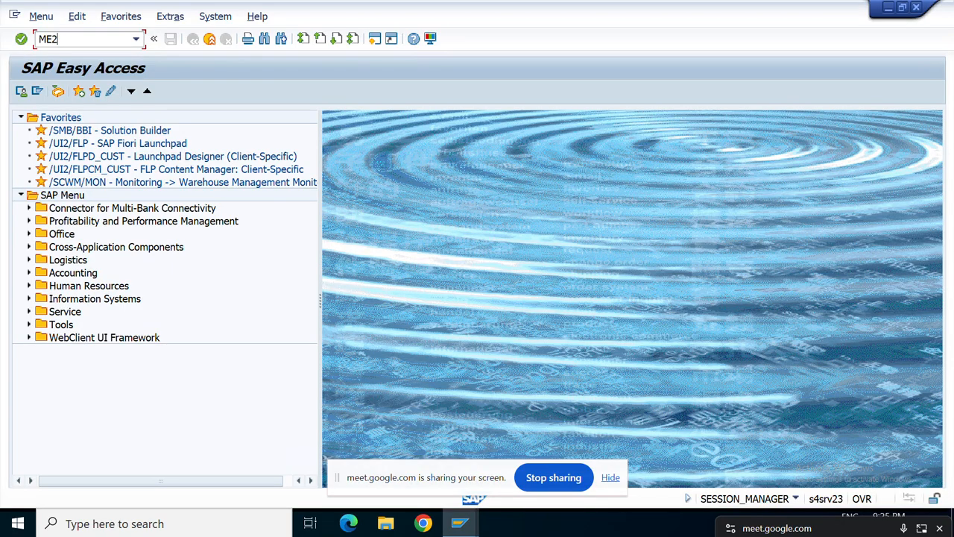
pyautogui.press('Return')
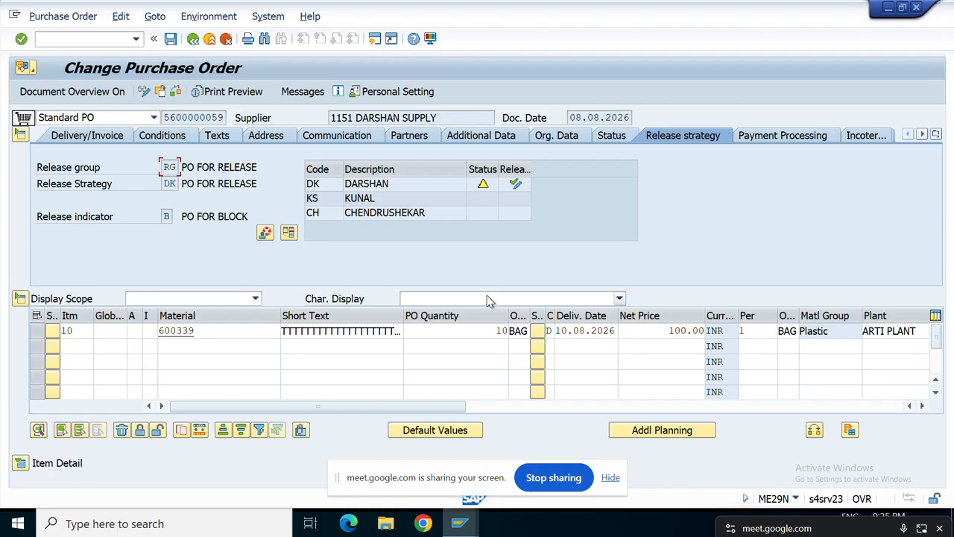
# Step: Release the purchase order with release codes DK, KS and CH, and save it
pyautogui.click(518, 186)
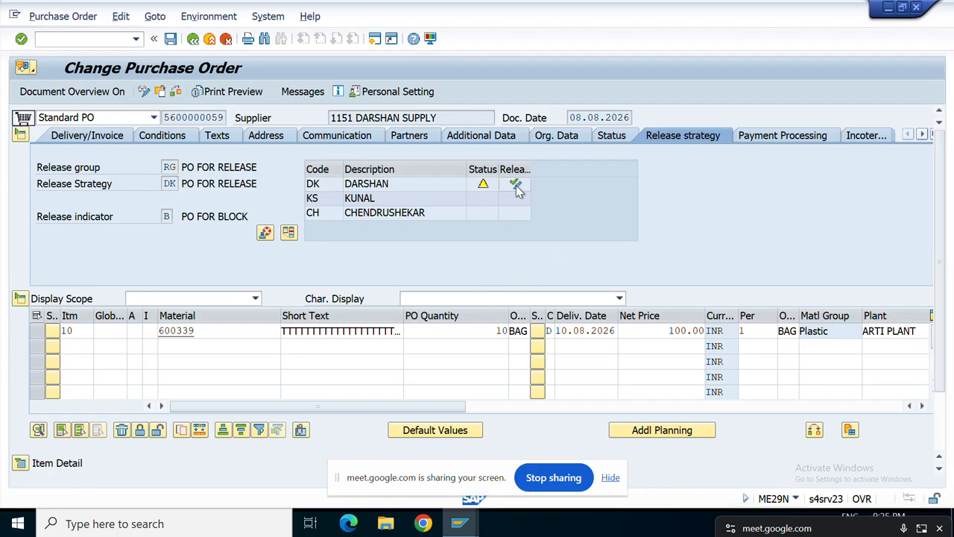
pyautogui.click(682, 137)
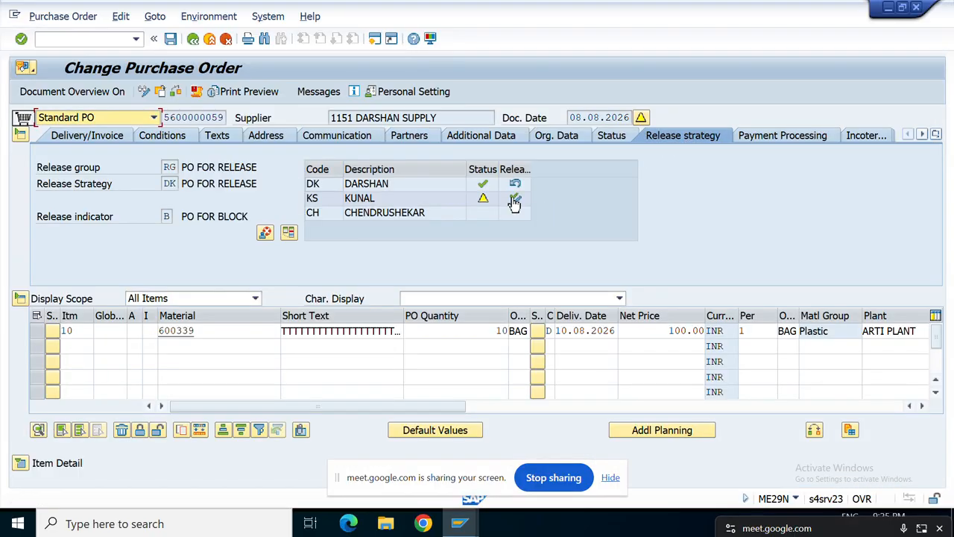
pyautogui.click(514, 201)
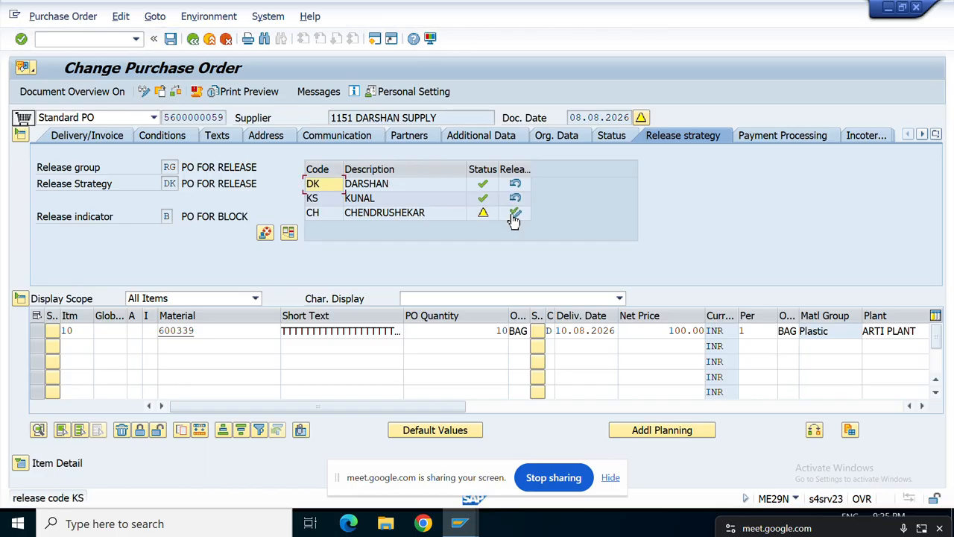
pyautogui.click(513, 215)
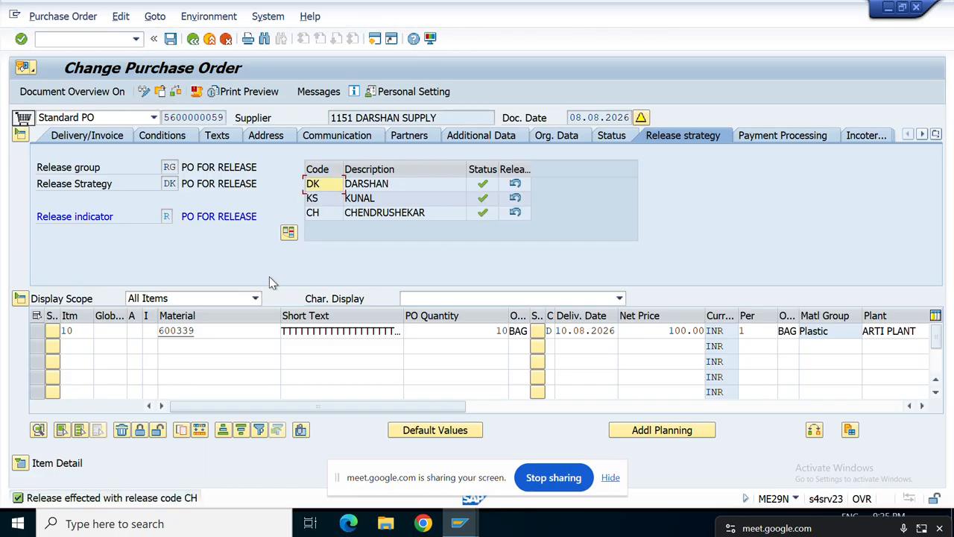
pyautogui.click(170, 38)
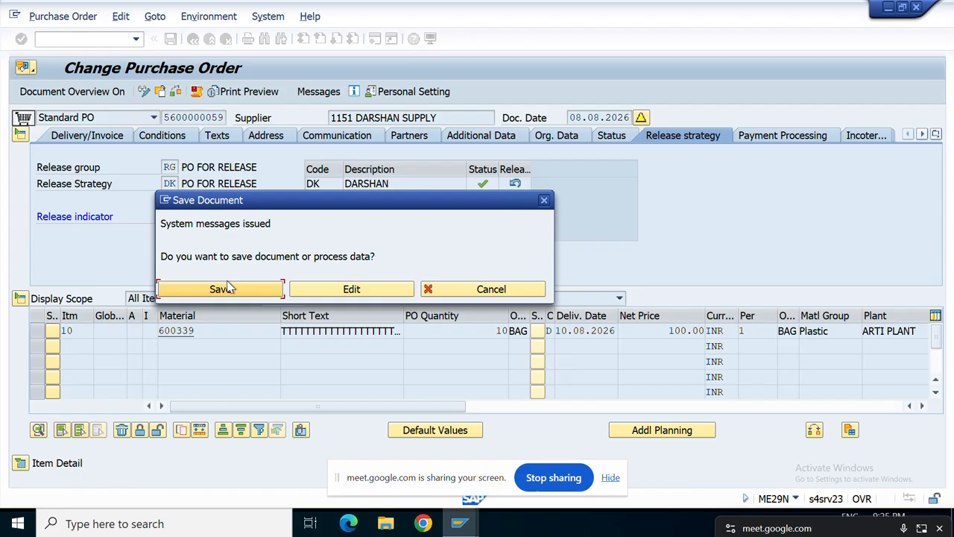
pyautogui.click(221, 290)
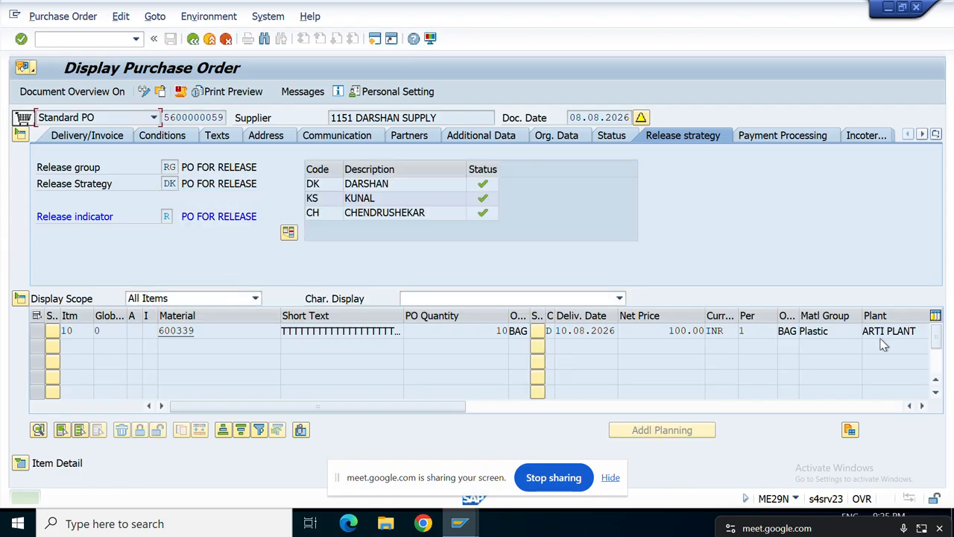
# Step: Check the plant and storage location of the released order's item, and return to the SAP start screen
pyautogui.click(922, 406)
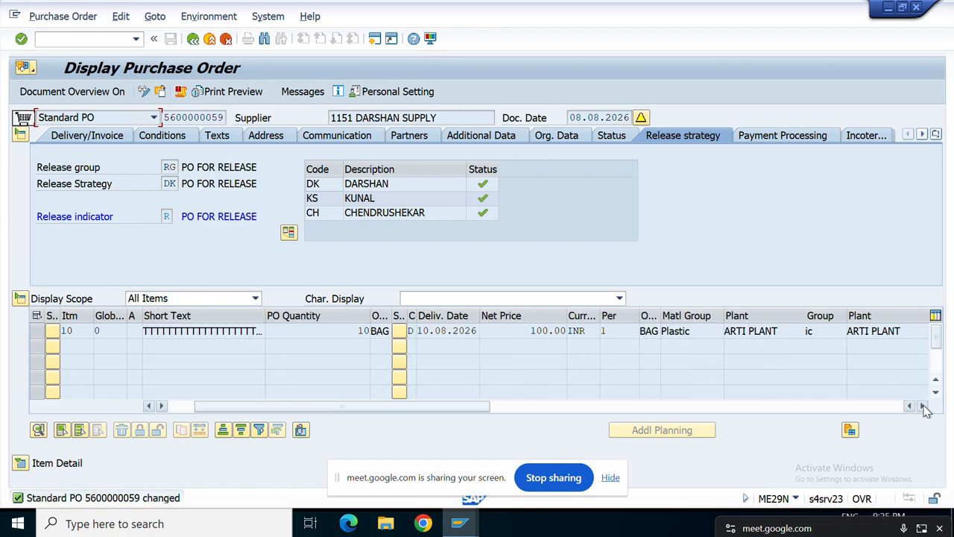
pyautogui.click(922, 405)
pyautogui.click(922, 405)
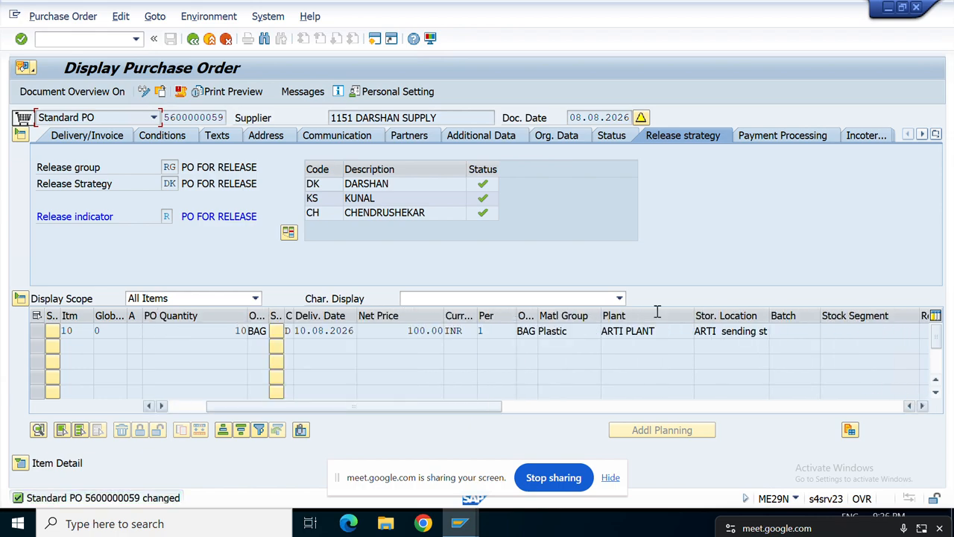
pyautogui.click(193, 38)
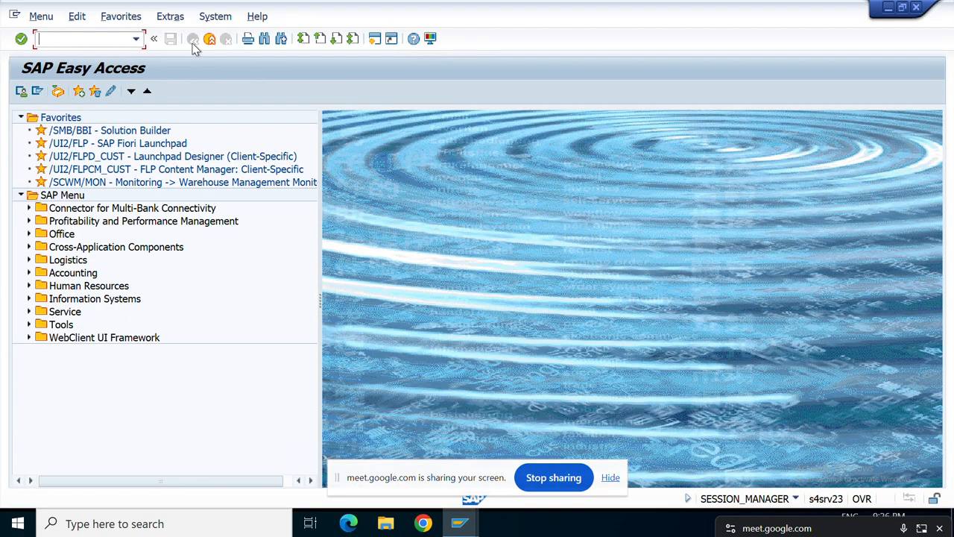